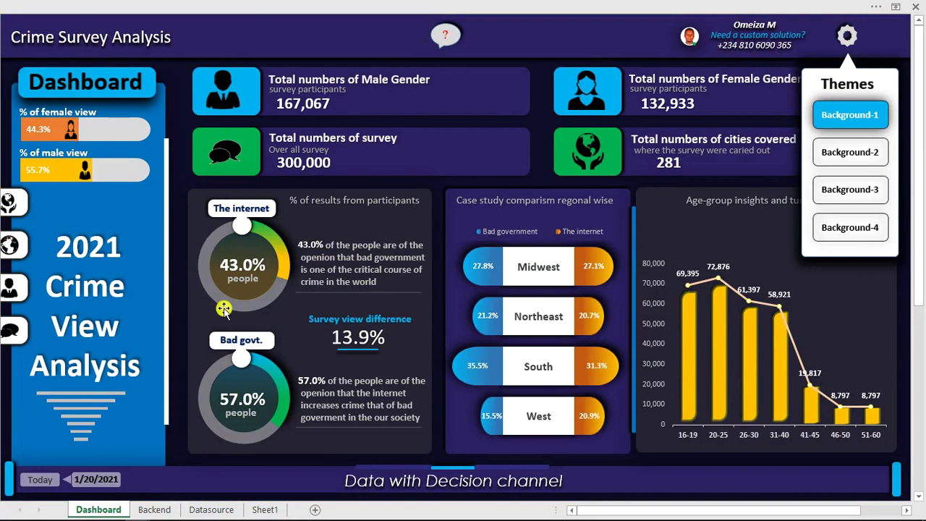
# Try the finished dashboard's Background-2, Background-3 and Background-4 themes, return to Background-2 and close the theme list
pyautogui.click(846, 154)
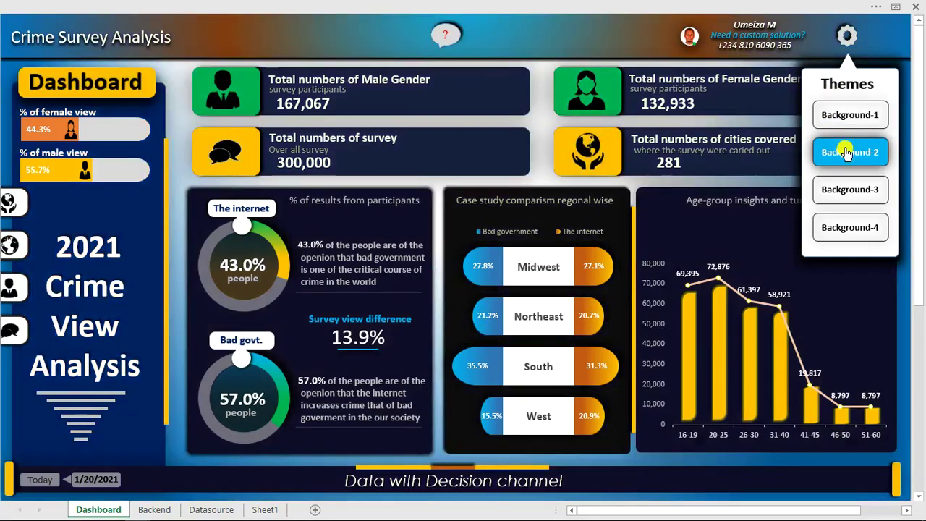
pyautogui.click(842, 190)
pyautogui.click(851, 225)
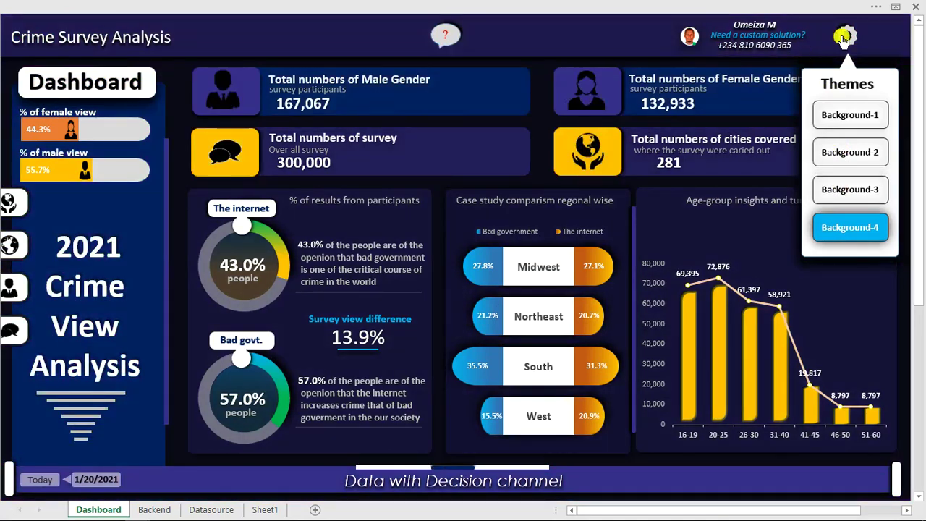
pyautogui.click(849, 152)
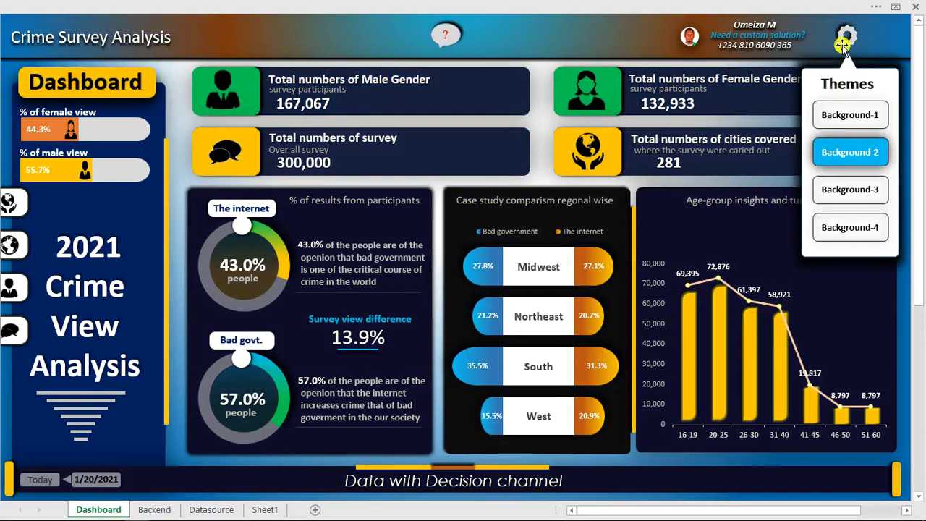
pyautogui.click(847, 36)
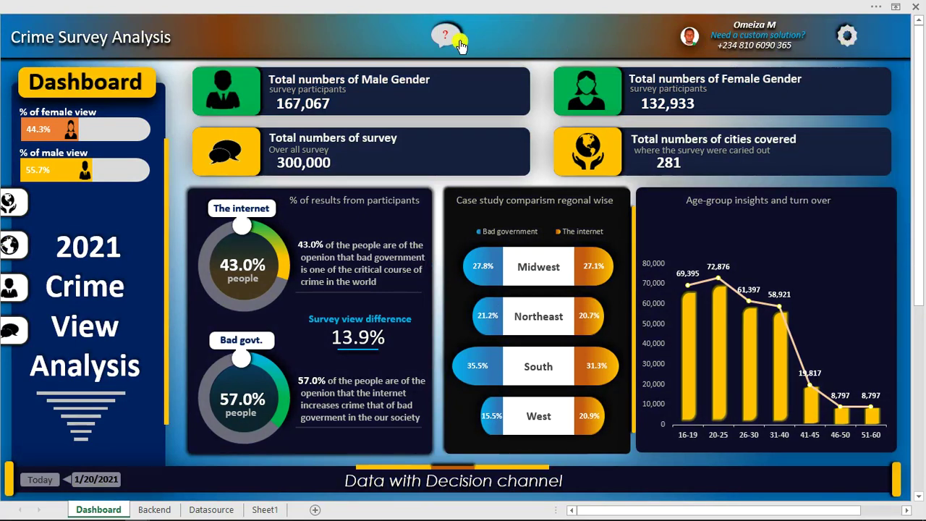
# Filter the finished dashboard to the Northeast region and close the region filter
pyautogui.click(447, 39)
pyautogui.click(24, 208)
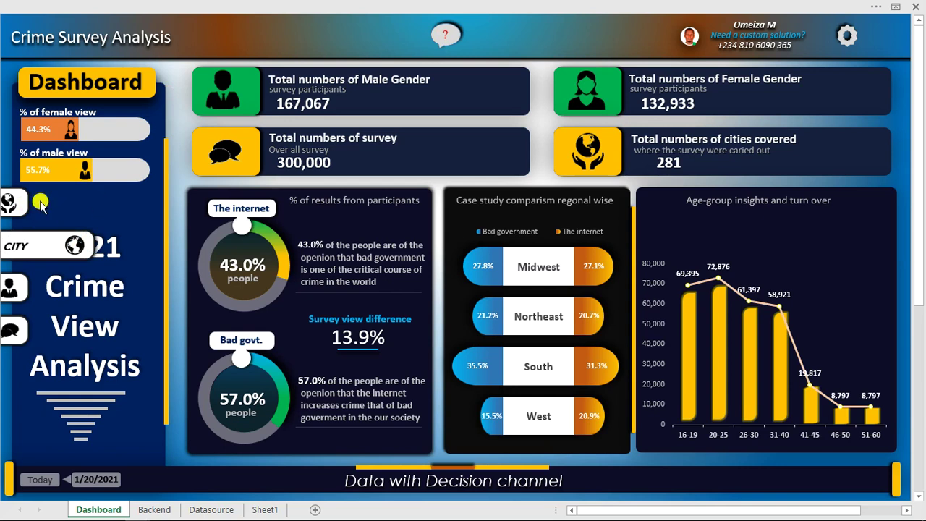
pyautogui.click(25, 206)
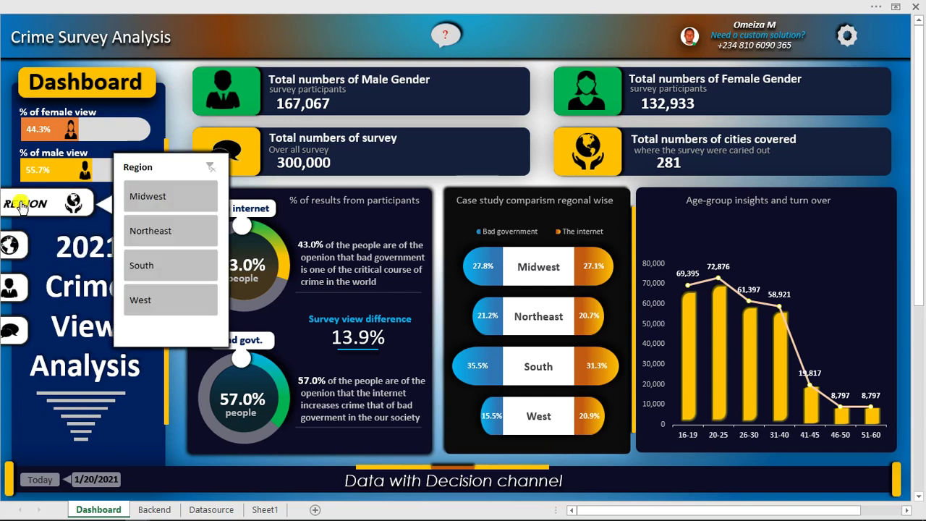
pyautogui.click(150, 230)
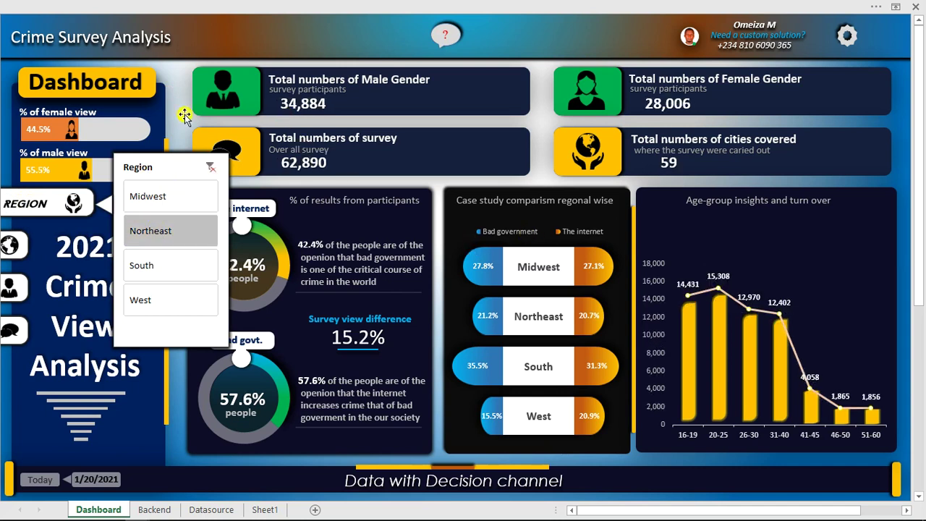
pyautogui.click(40, 206)
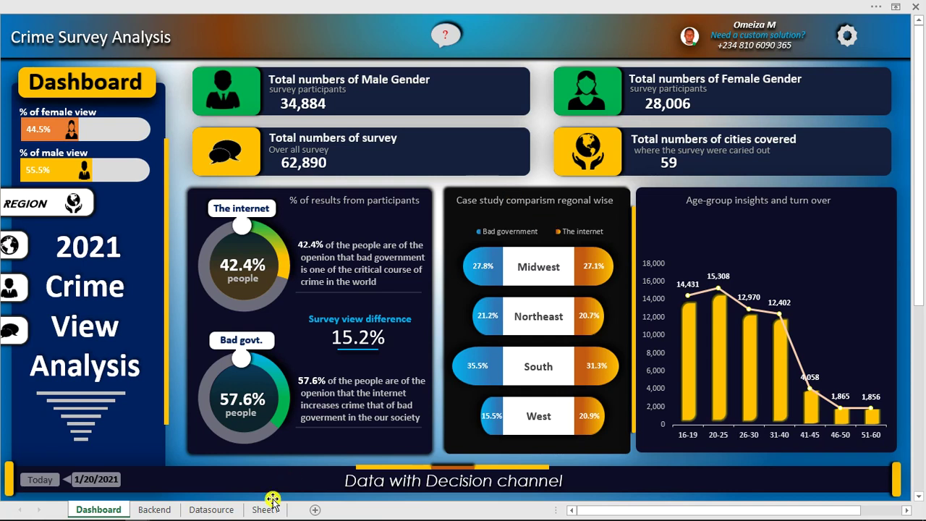
# Switch to the youtube lesson crime analysis workbook and preview its themes from Background 1 through Background 4
pyautogui.moveTo(200, 520)
pyautogui.moveTo(144, 512)
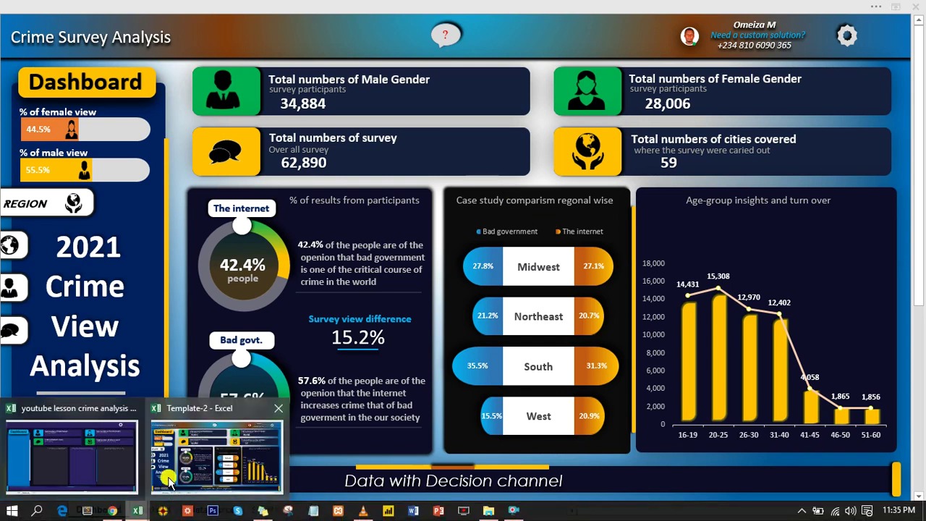
pyautogui.click(101, 474)
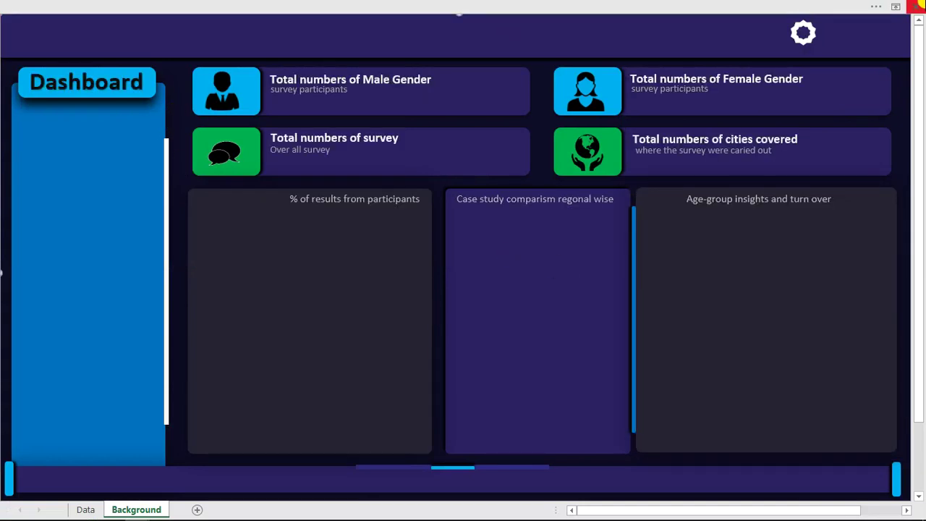
pyautogui.click(803, 37)
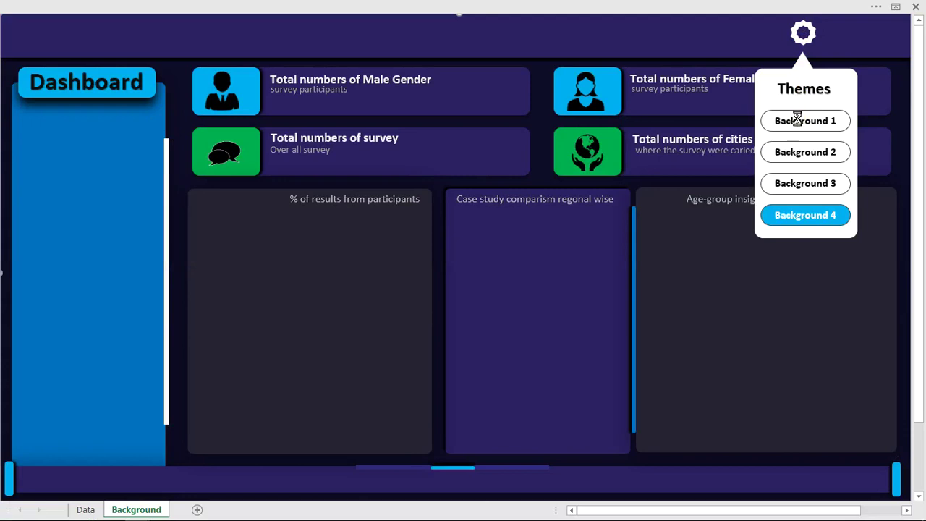
pyautogui.click(798, 122)
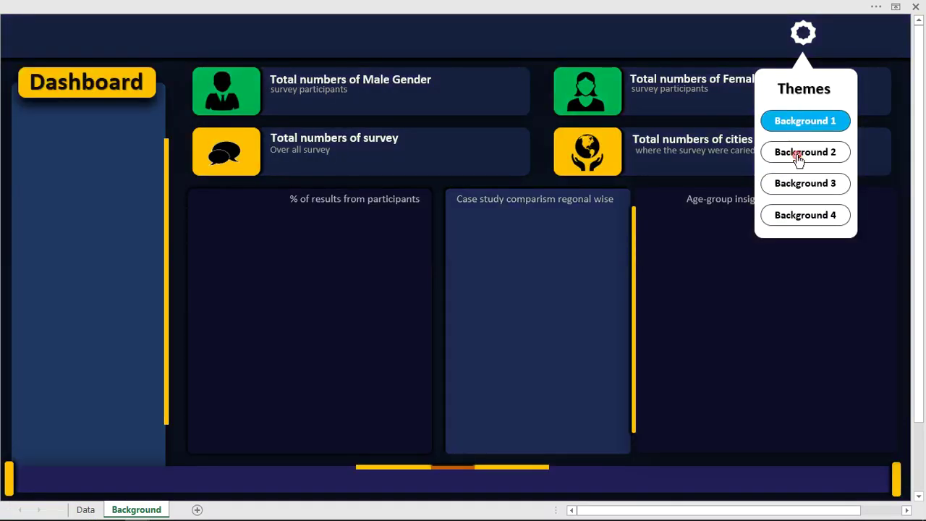
pyautogui.click(798, 153)
pyautogui.click(800, 185)
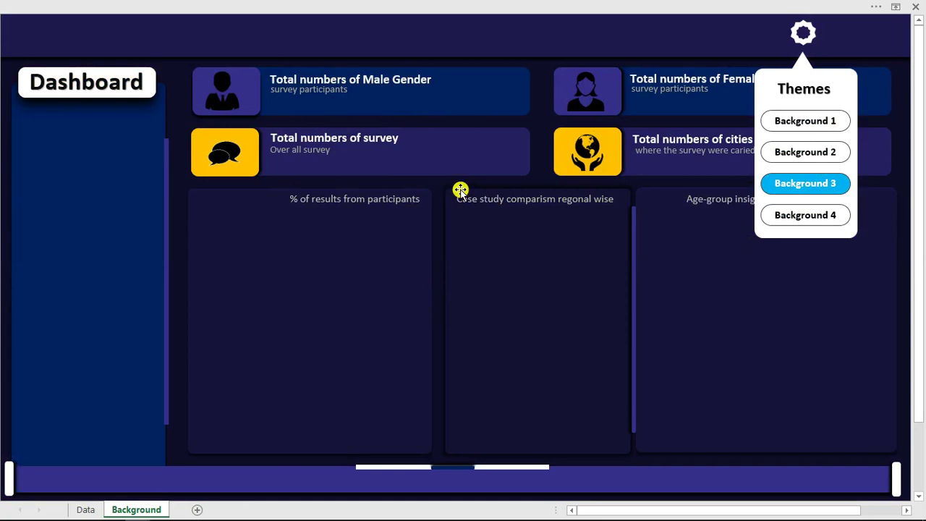
pyautogui.click(818, 217)
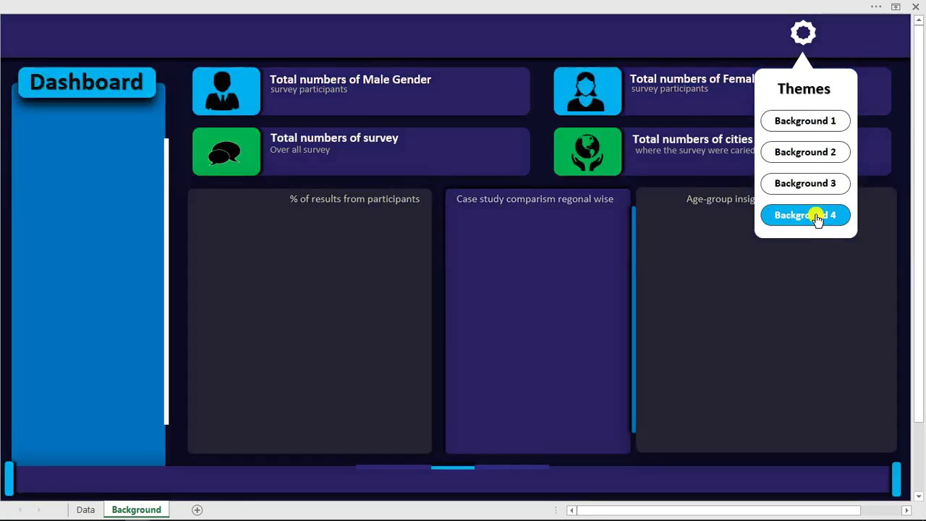
# Open the Data sheet and review the survey columns from participant ID through opinions
pyautogui.click(83, 509)
pyautogui.scroll(7, 262, 142)
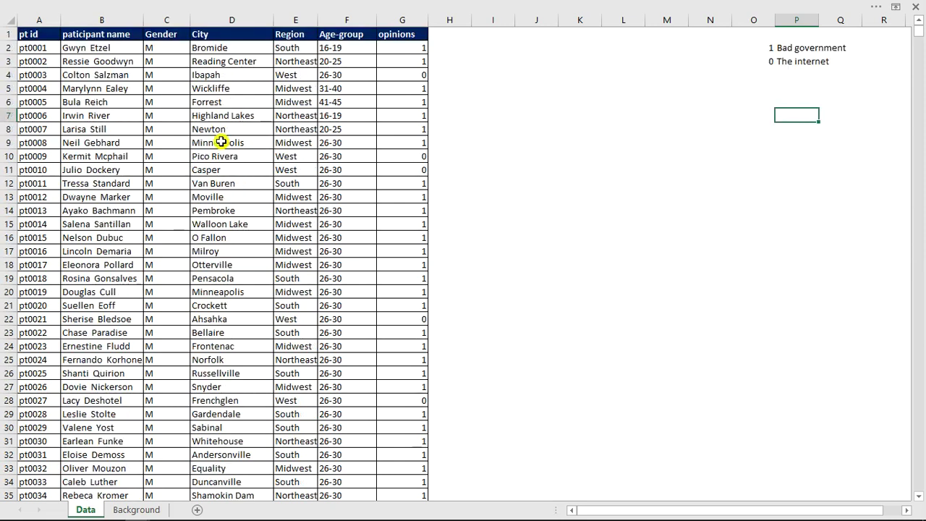
pyautogui.moveTo(33, 34); pyautogui.dragTo(34, 350)
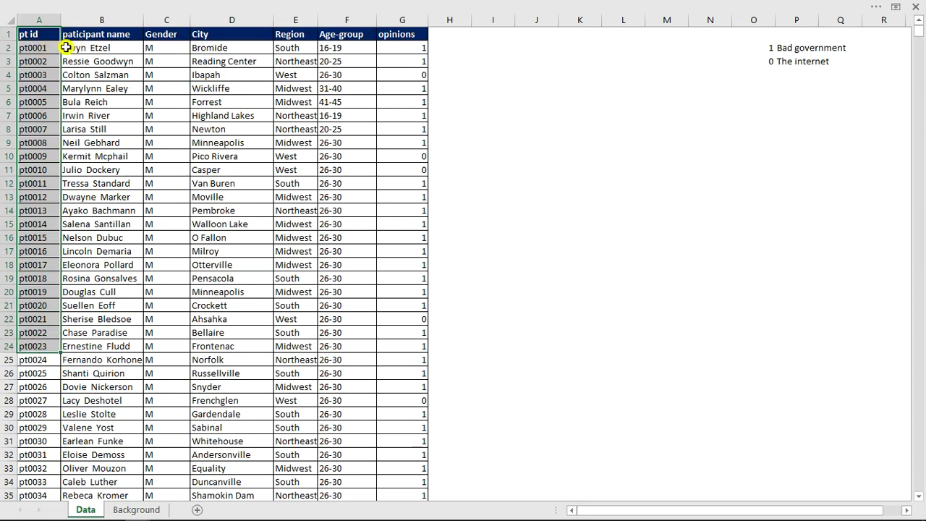
pyautogui.moveTo(77, 48); pyautogui.dragTo(81, 268)
pyautogui.moveTo(165, 48); pyautogui.dragTo(168, 217)
pyautogui.moveTo(210, 47); pyautogui.dragTo(217, 224)
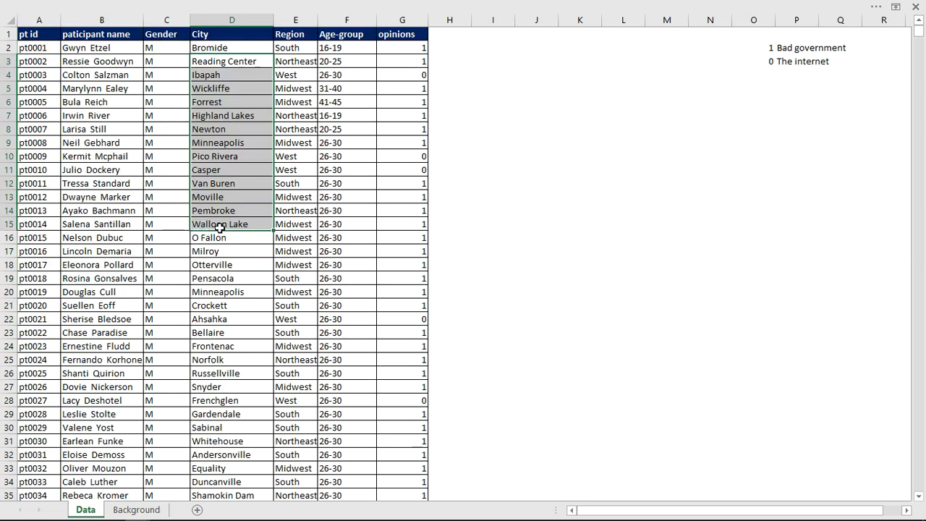
pyautogui.click(288, 47)
pyautogui.moveTo(297, 102); pyautogui.dragTo(315, 144)
pyautogui.moveTo(337, 48); pyautogui.dragTo(322, 257)
pyautogui.moveTo(411, 49); pyautogui.dragTo(399, 275)
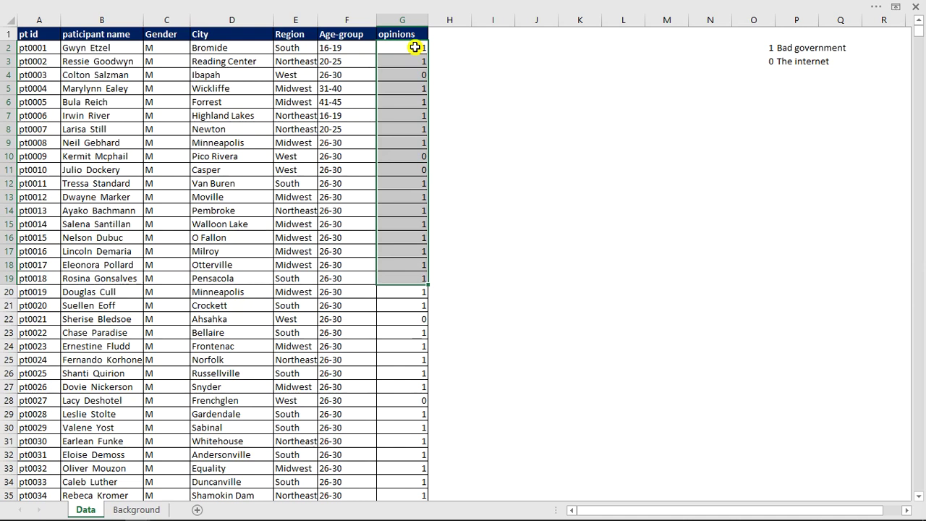
# Compare the 1 and 0 values in the opinions column with the Bad government and The internet legend
pyautogui.click(413, 49)
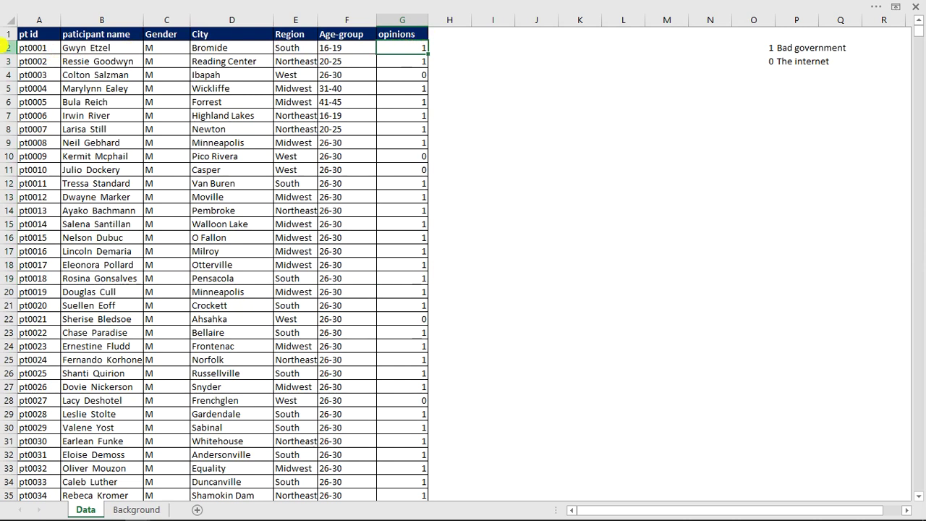
pyautogui.click(81, 48)
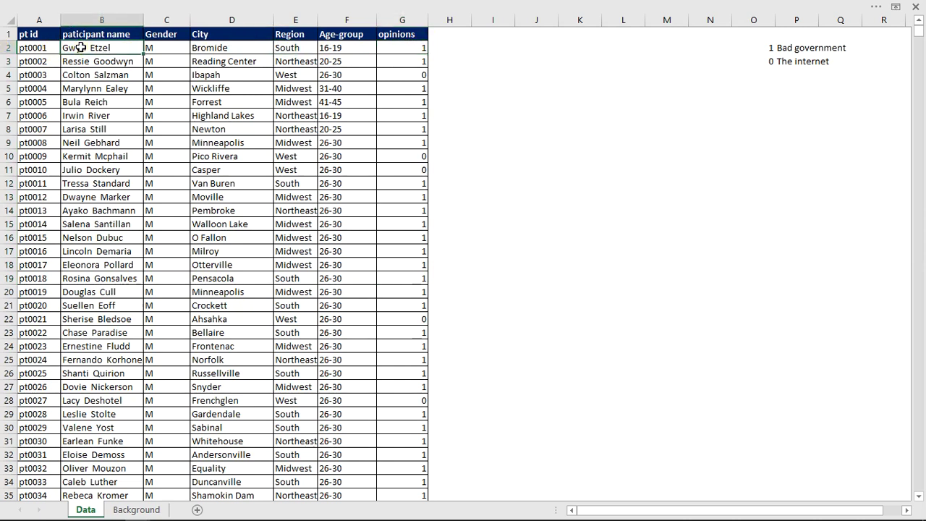
pyautogui.click(419, 47)
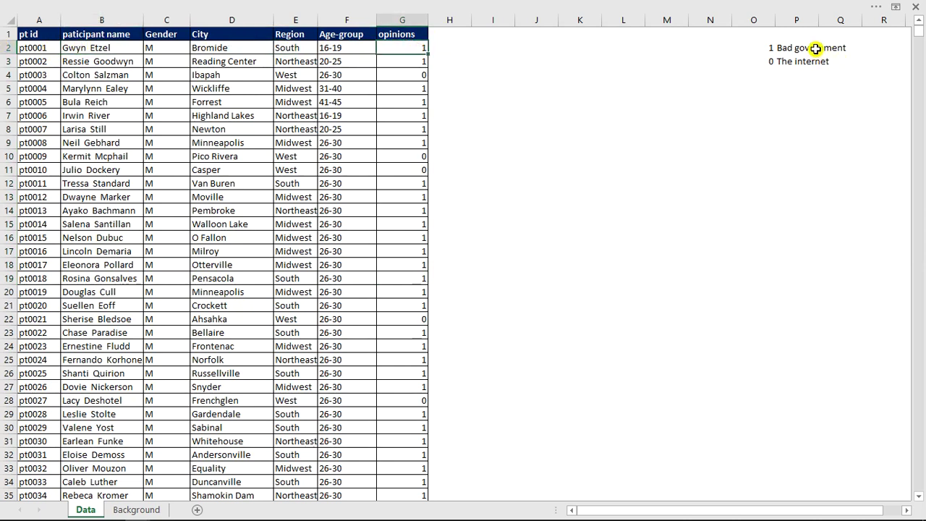
pyautogui.click(816, 50)
pyautogui.click(402, 74)
pyautogui.click(775, 63)
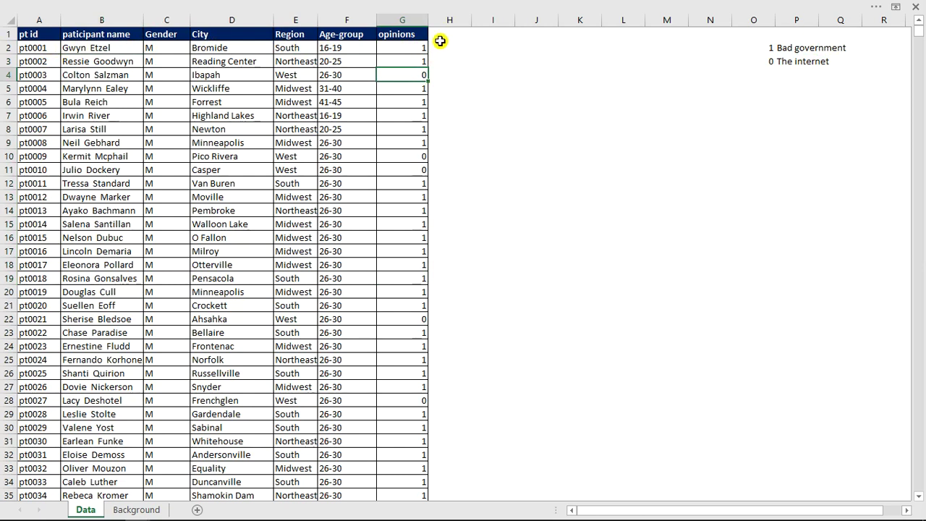
# Add a Result header in H1 and enter =IF(G2=1,"Bad government","The internet") in H2
pyautogui.click(440, 35)
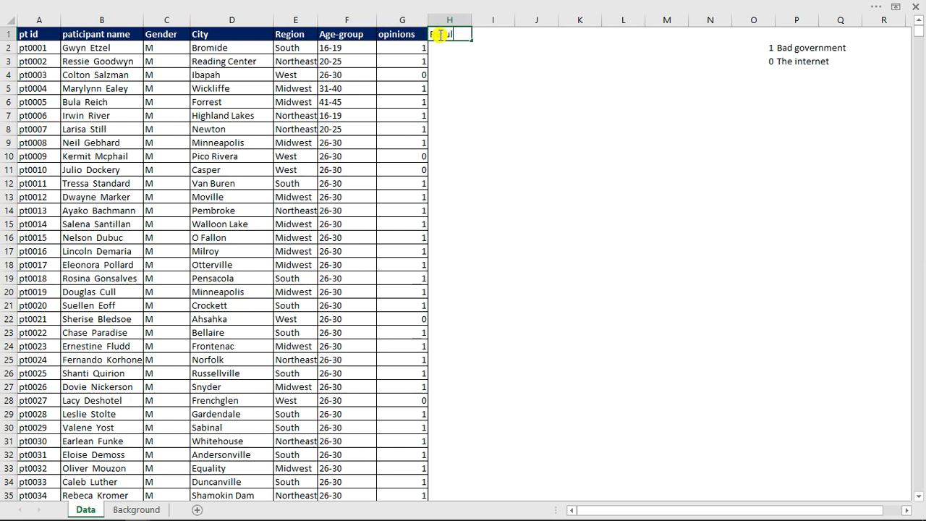
pyautogui.press('Return')
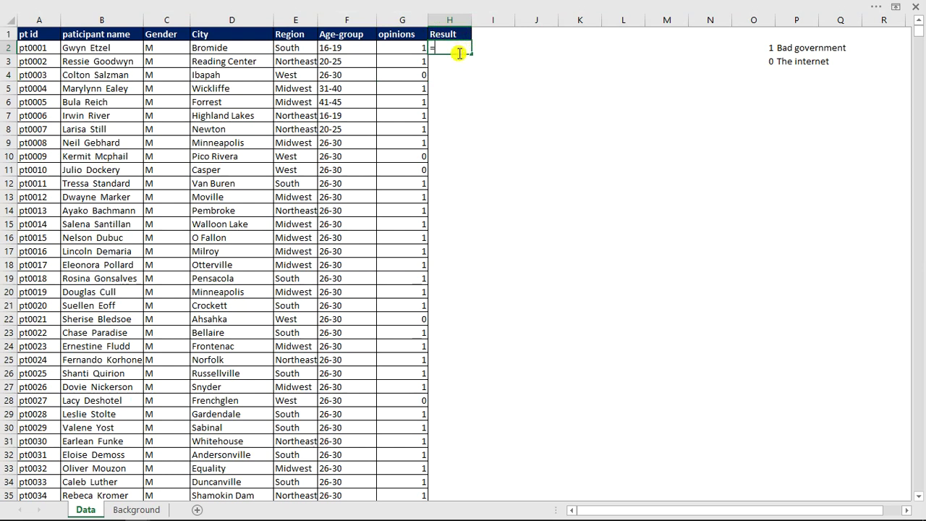
pyautogui.write('=if')
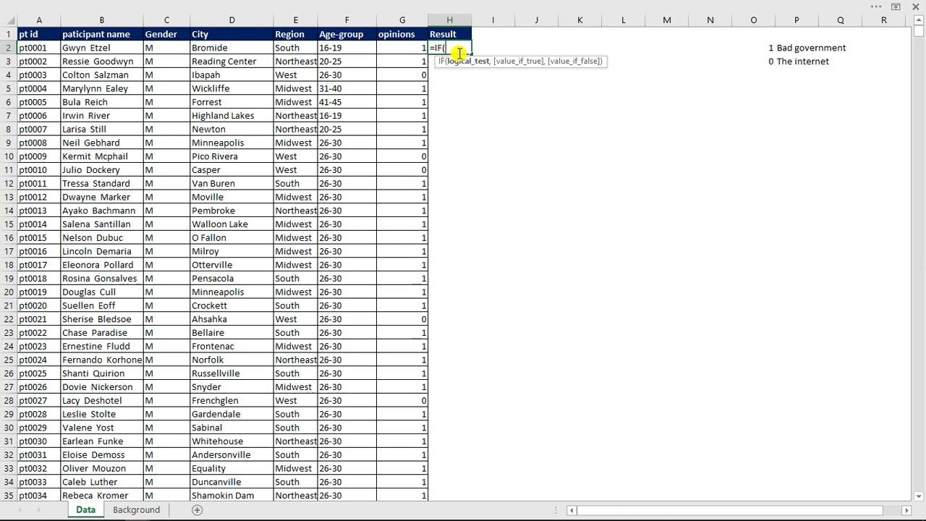
pyautogui.click(411, 50)
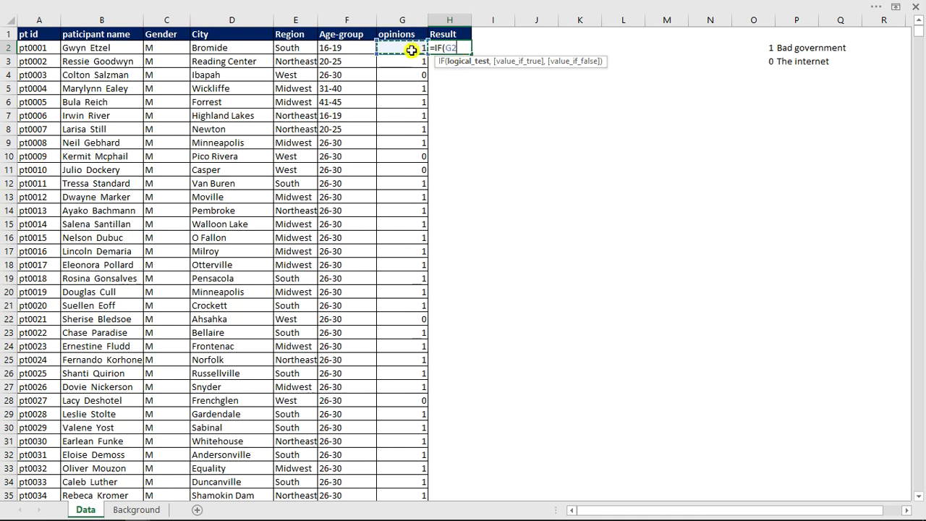
pyautogui.write('=1,"Bad government')
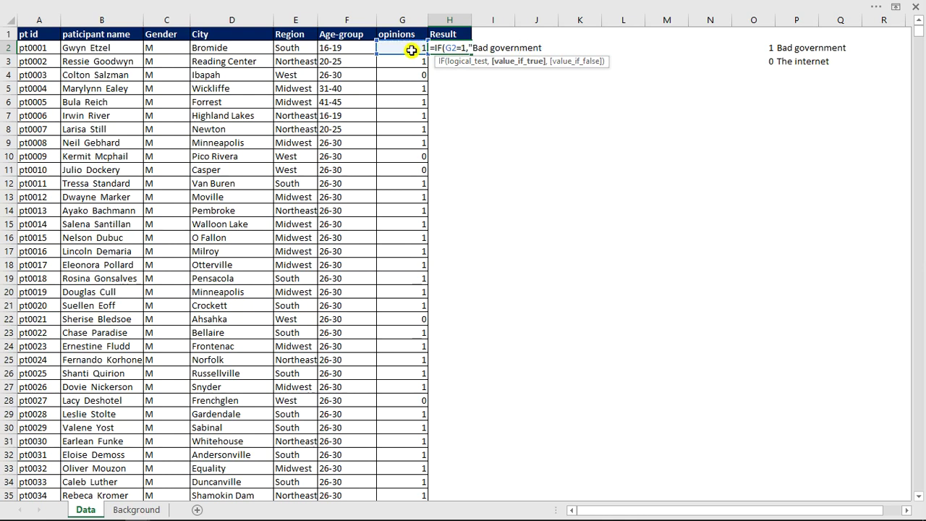
pyautogui.write(',"The internet"')
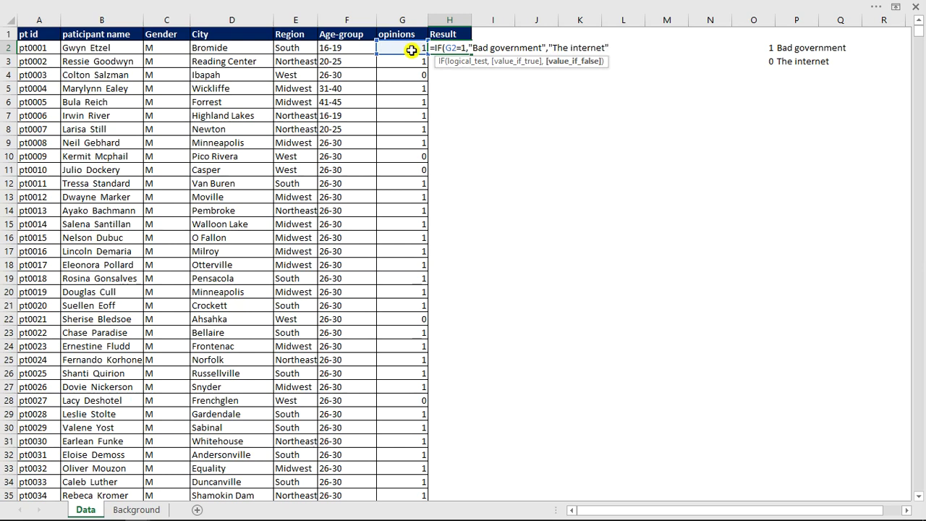
pyautogui.press('Return')
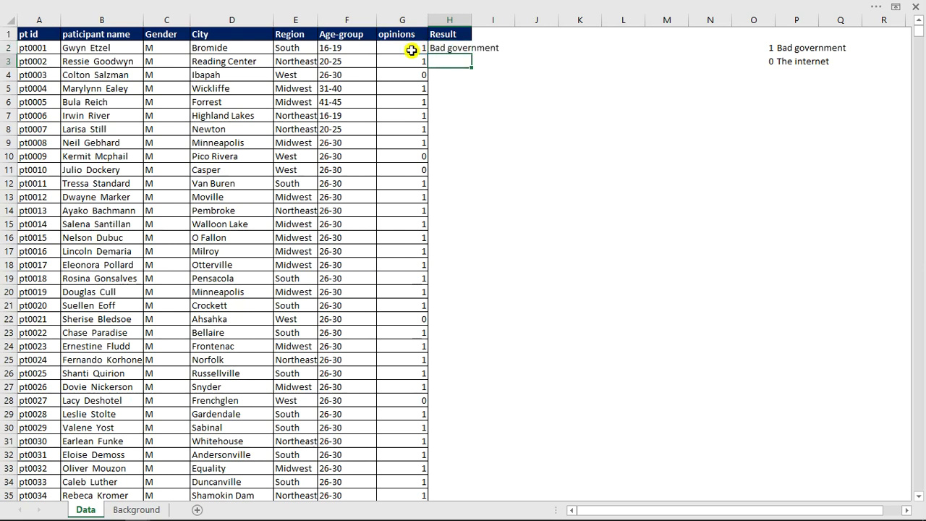
# Autofit the Result column's width and fill the H2 formula down to the end of the data
pyautogui.click(443, 50)
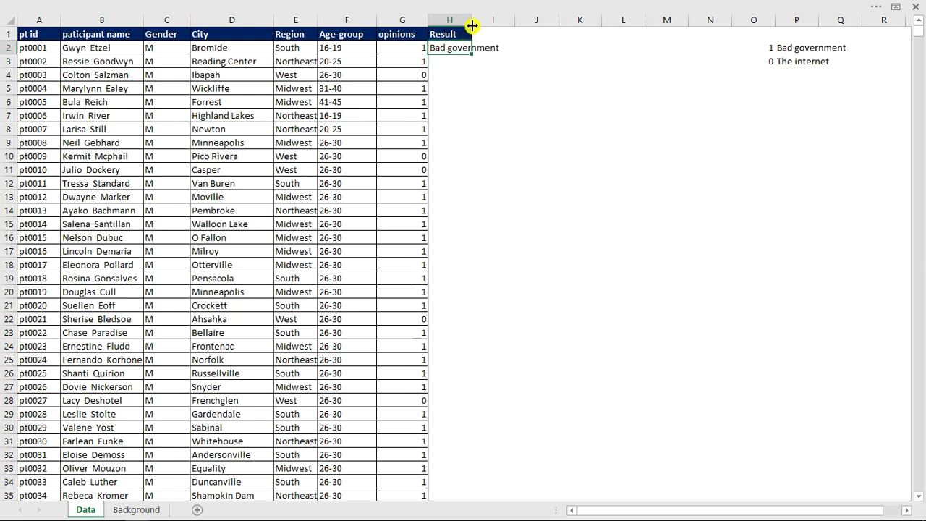
pyautogui.doubleClick(471, 26)
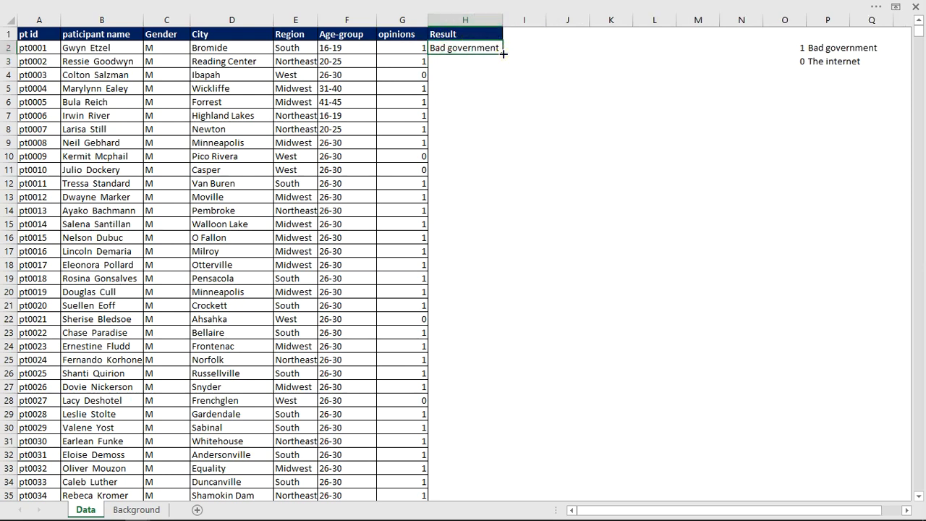
pyautogui.doubleClick(503, 53)
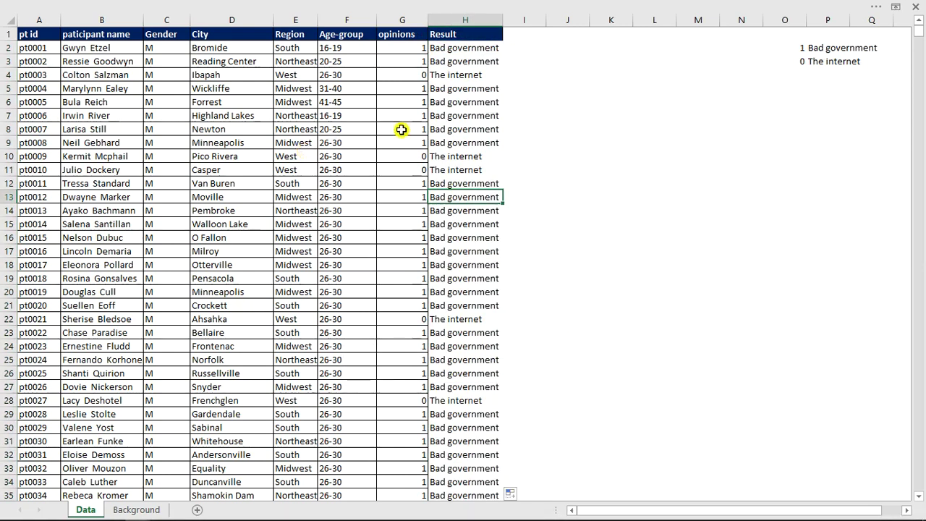
# Check the filled Result values against the opinion codes and return to the Background sheet
pyautogui.moveTo(441, 158); pyautogui.dragTo(443, 174)
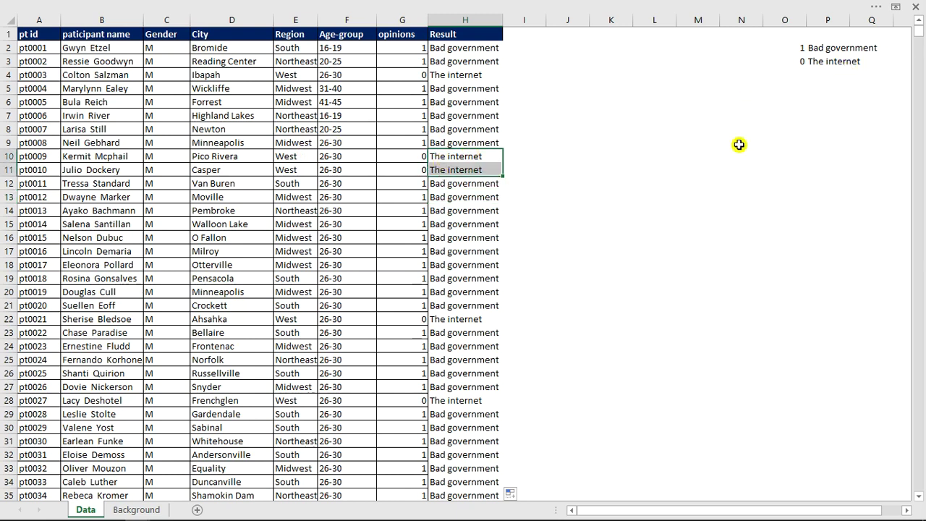
pyautogui.moveTo(445, 185); pyautogui.dragTo(460, 307)
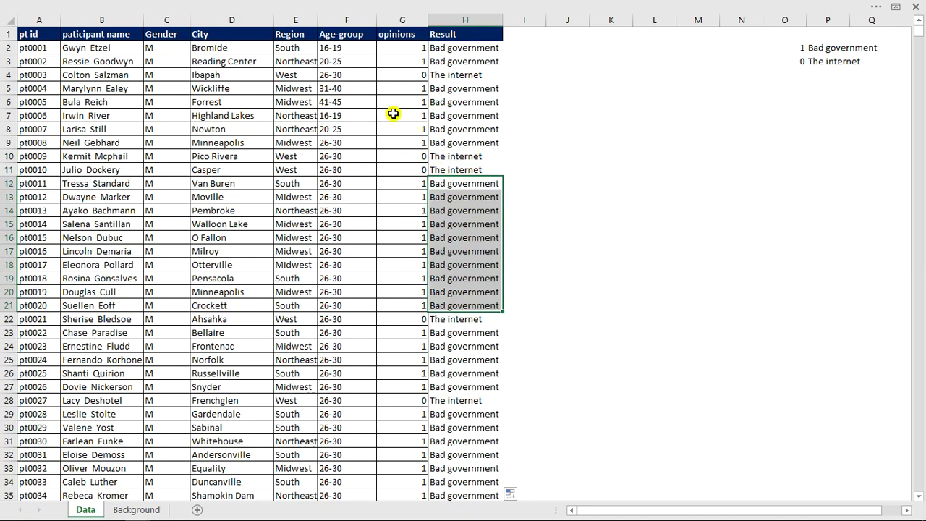
pyautogui.click(137, 510)
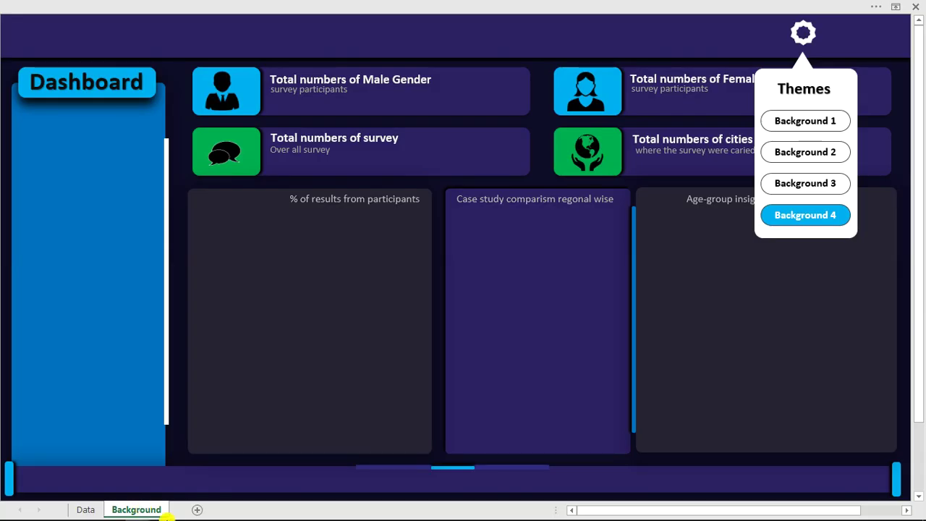
# Examine the regional comparison chart on the finished Template-2 dashboard and return to the lesson workbook
pyautogui.moveTo(137, 513)
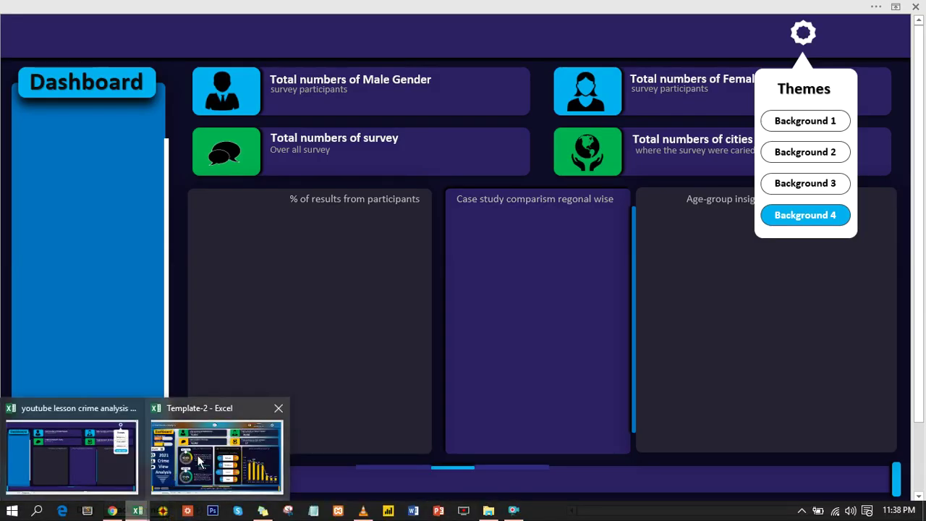
pyautogui.click(197, 455)
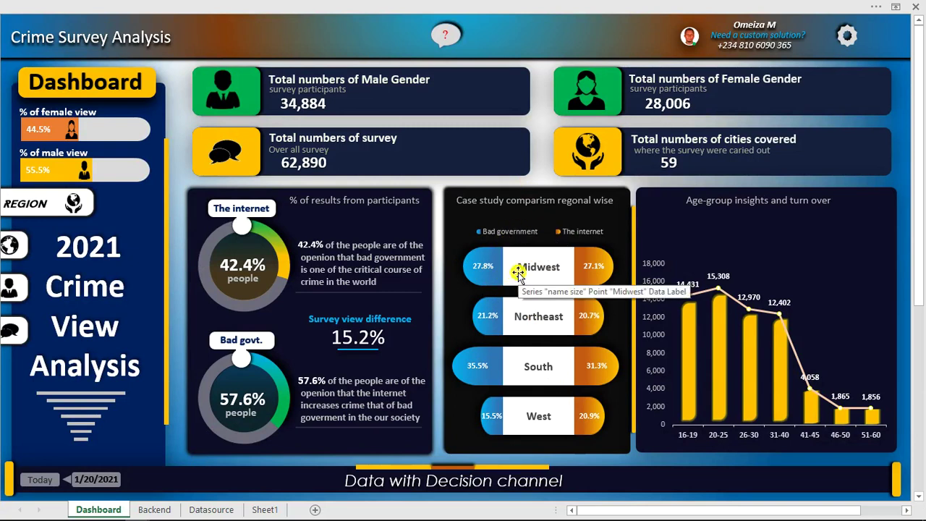
pyautogui.moveTo(213, 520)
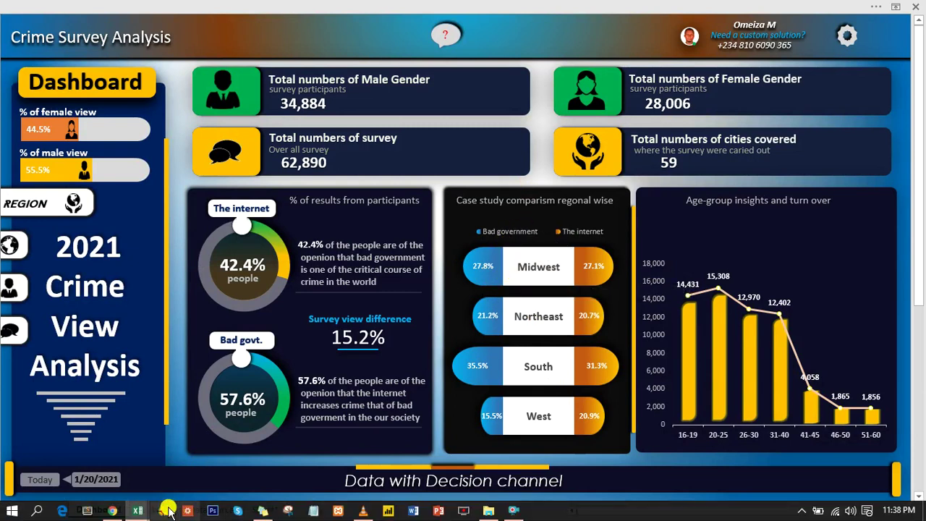
pyautogui.moveTo(145, 514)
pyautogui.click(109, 474)
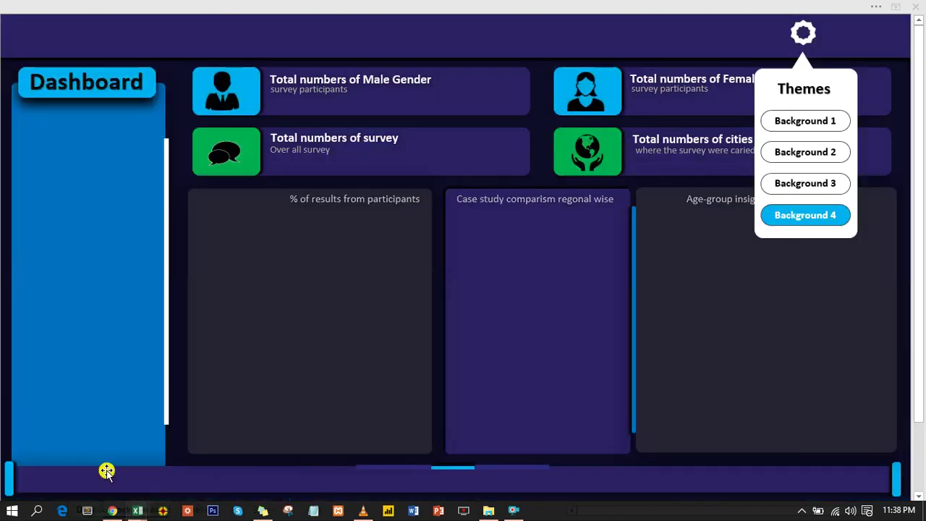
# Hide the Themes list on the Background sheet and create a PivotTable from Data!$A$1:$H$300001 on a new worksheet
pyautogui.click(806, 45)
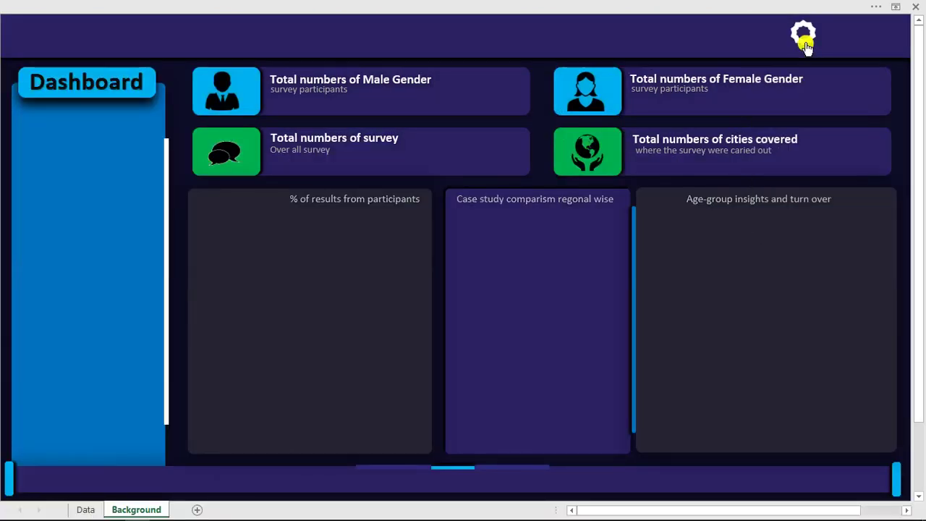
pyautogui.click(84, 509)
pyautogui.click(168, 258)
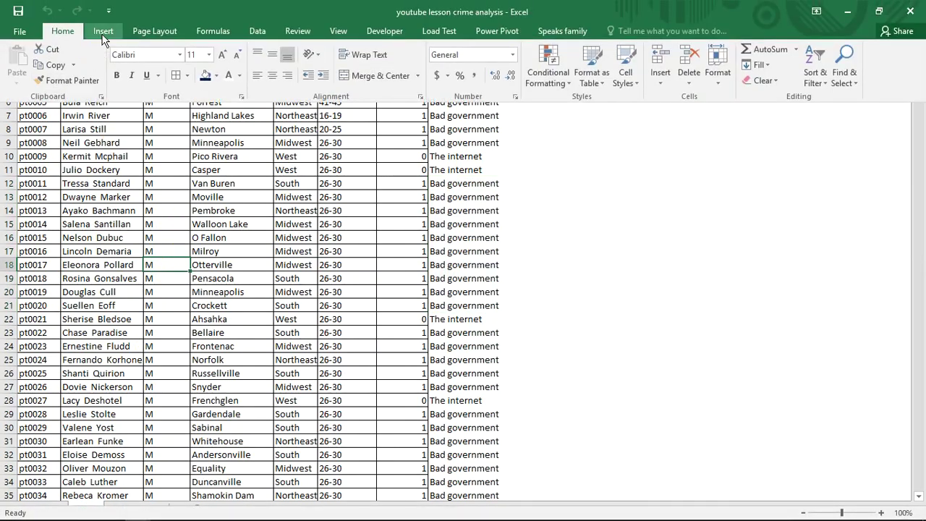
pyautogui.click(101, 28)
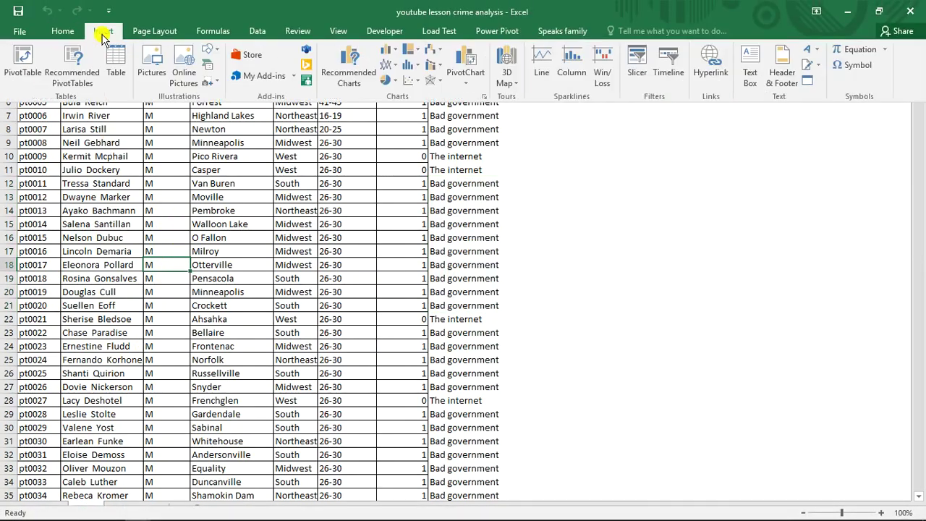
pyautogui.click(18, 58)
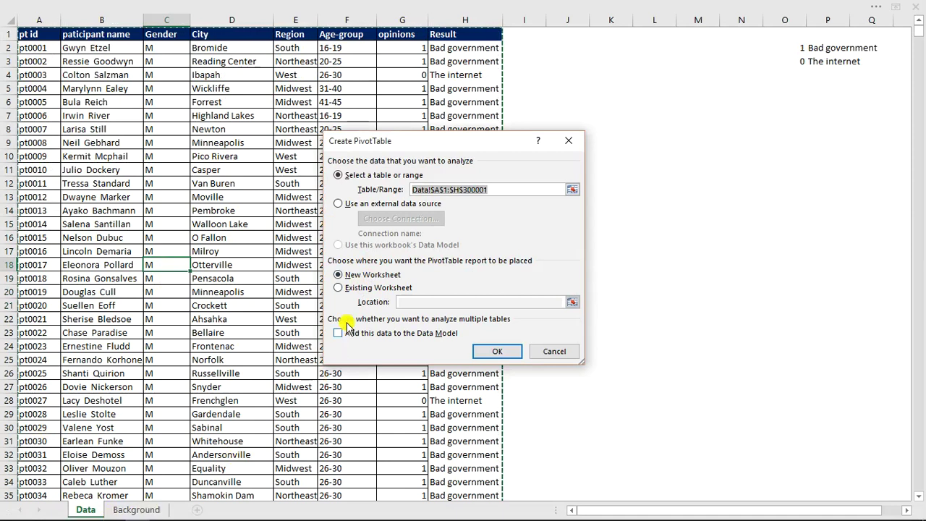
pyautogui.click(495, 353)
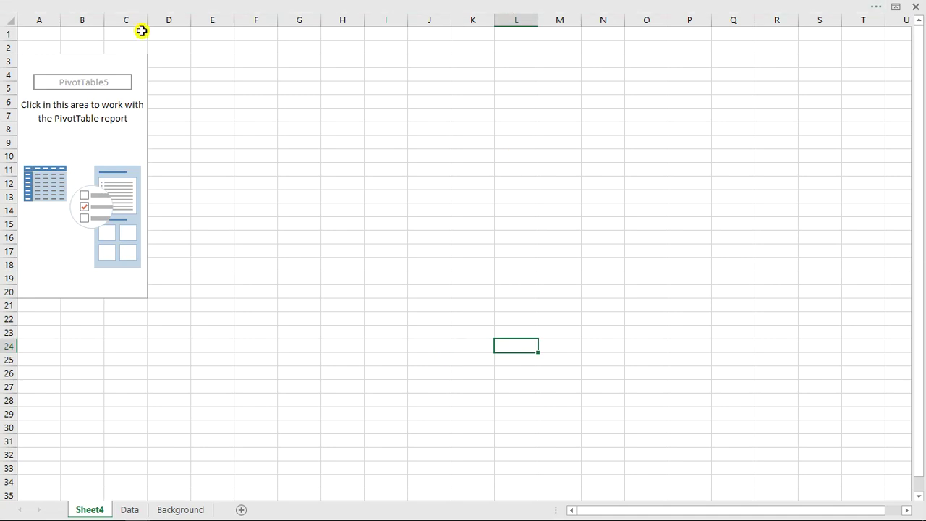
# Add the Region field to the PivotTable's rows and remove its Grand Total row
pyautogui.click(89, 153)
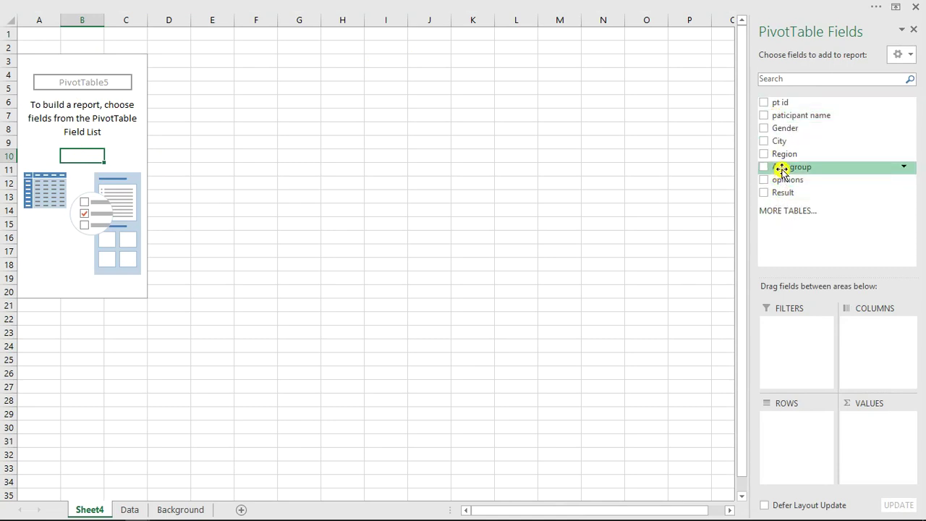
pyautogui.moveTo(795, 155); pyautogui.dragTo(796, 435)
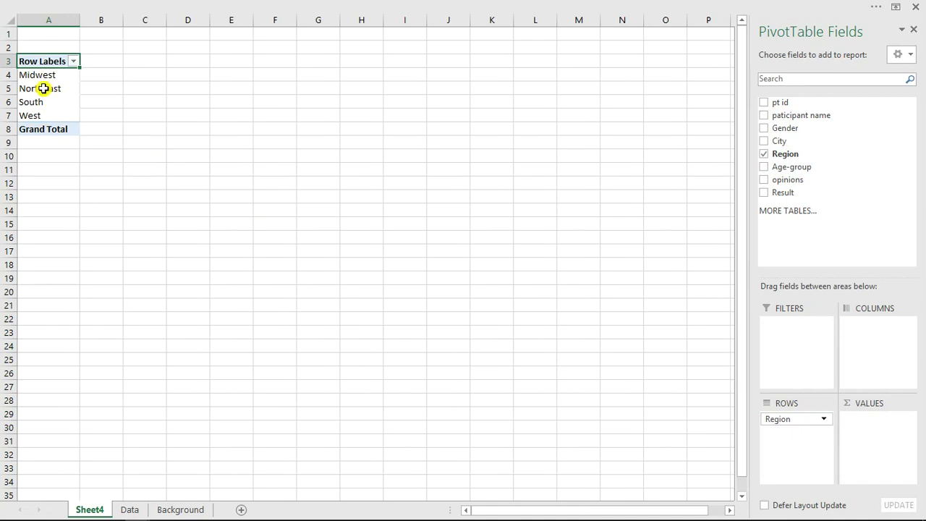
pyautogui.click(43, 130)
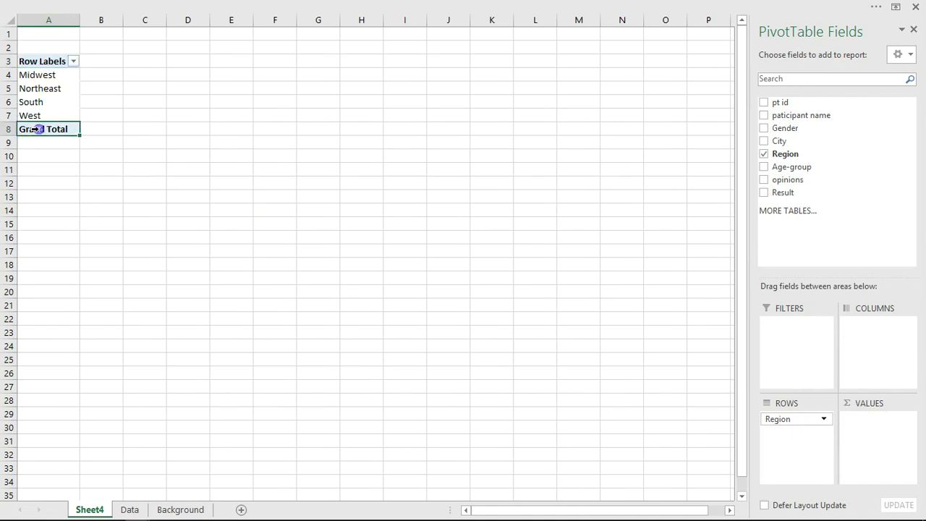
pyautogui.rightClick(36, 129)
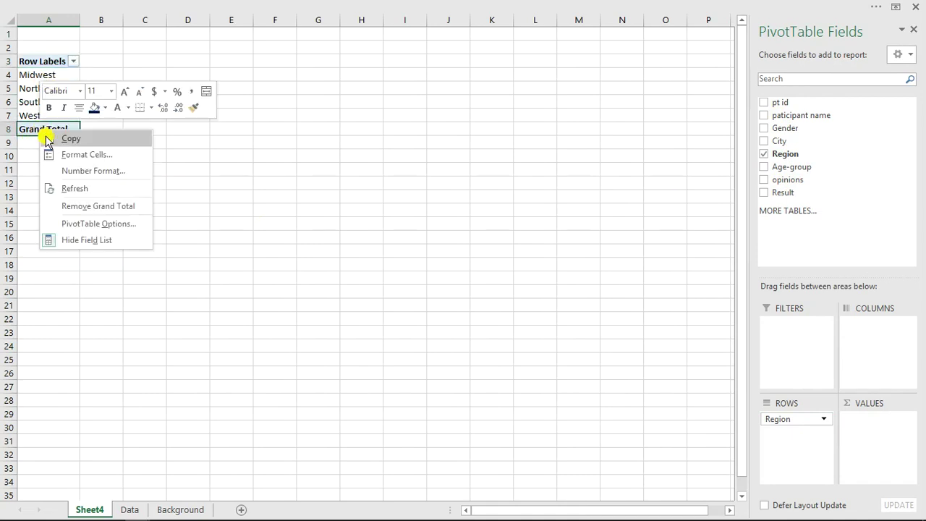
pyautogui.click(86, 206)
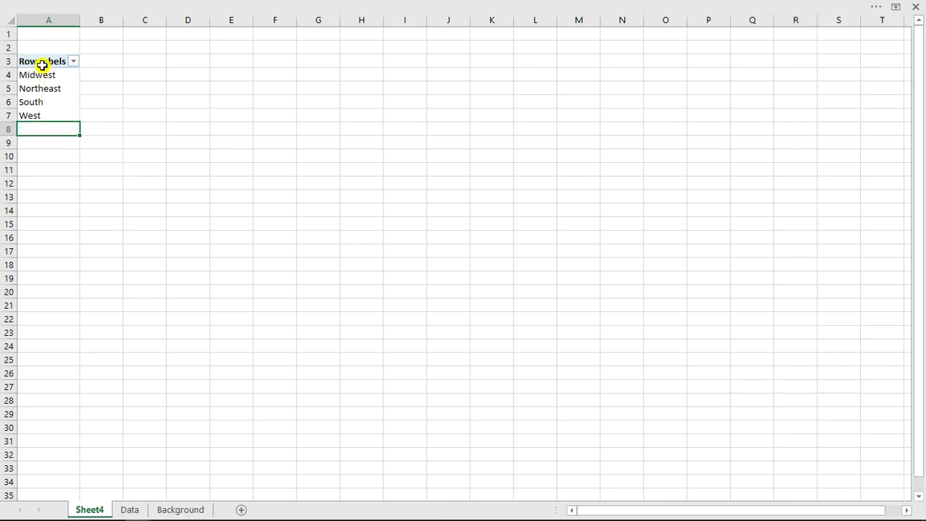
# Set the Region PivotTable's report layout to Tabular Form
pyautogui.click(38, 64)
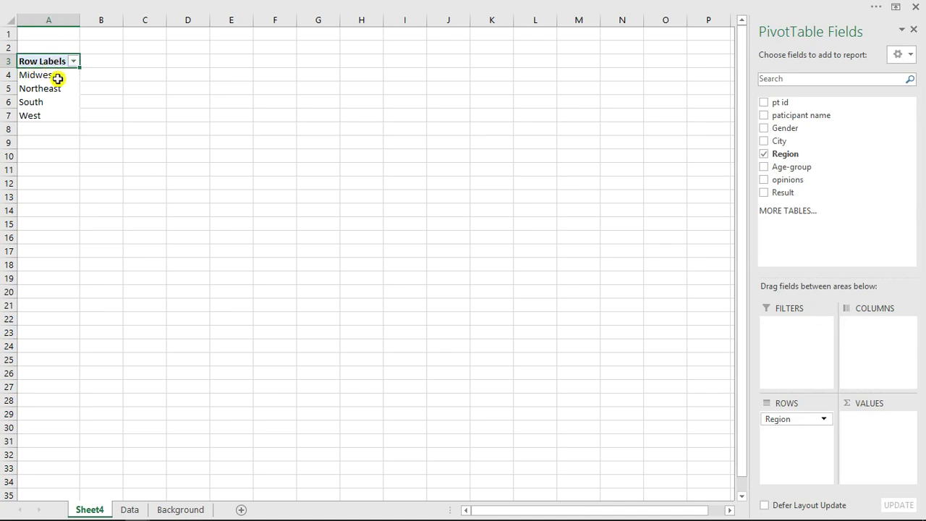
pyautogui.click(532, 6)
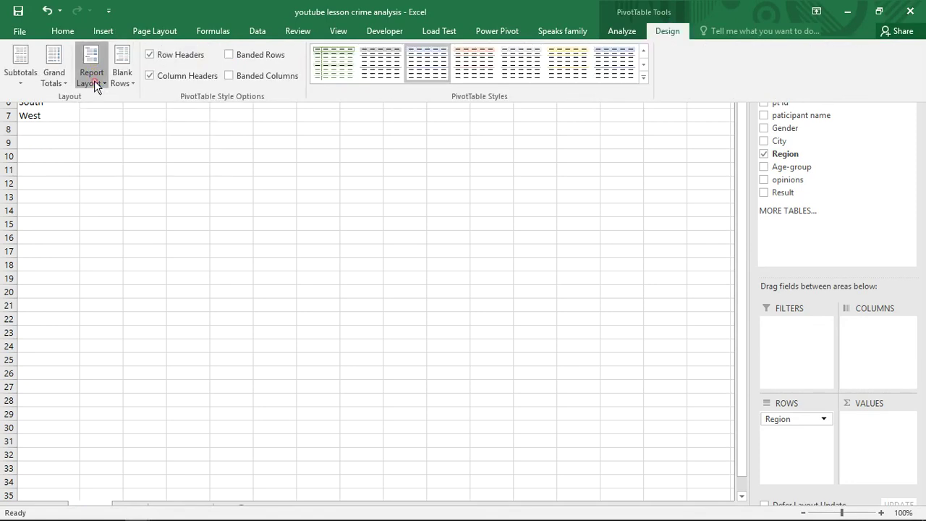
pyautogui.click(95, 81)
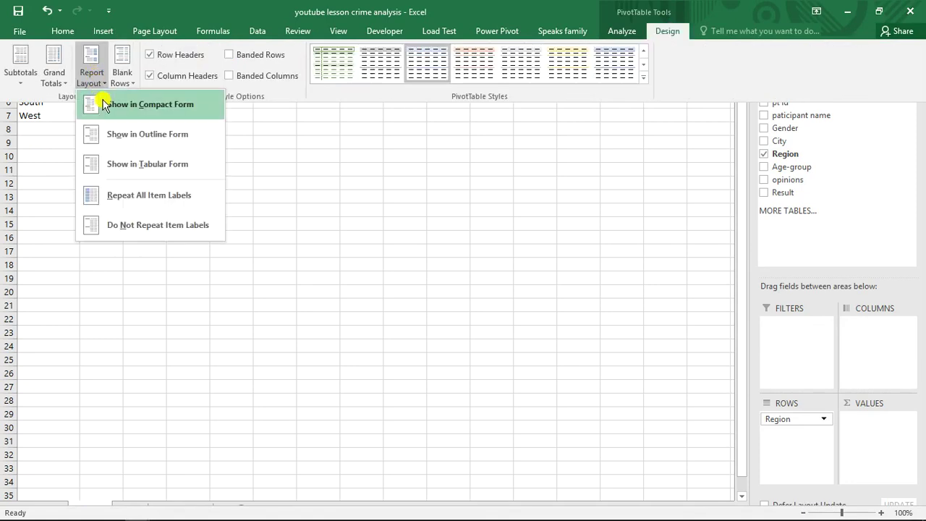
pyautogui.click(136, 165)
pyautogui.click(134, 166)
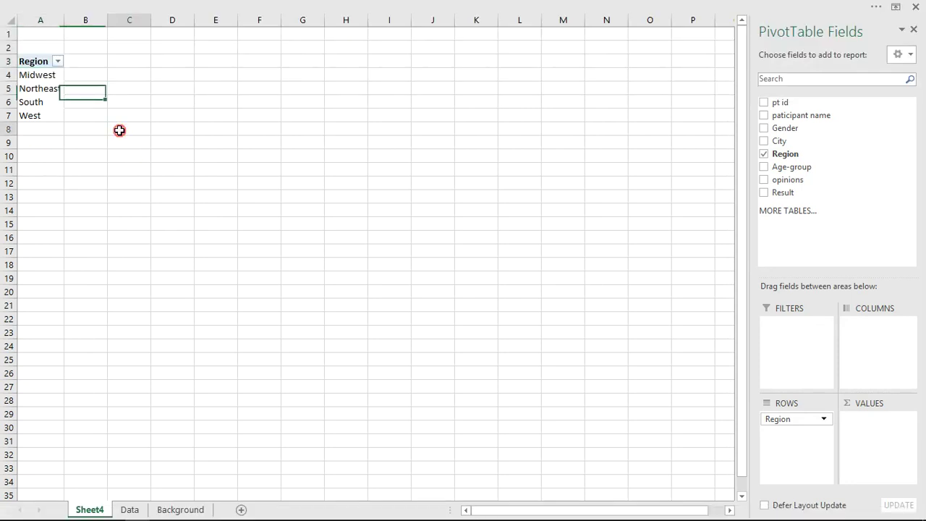
pyautogui.click(119, 131)
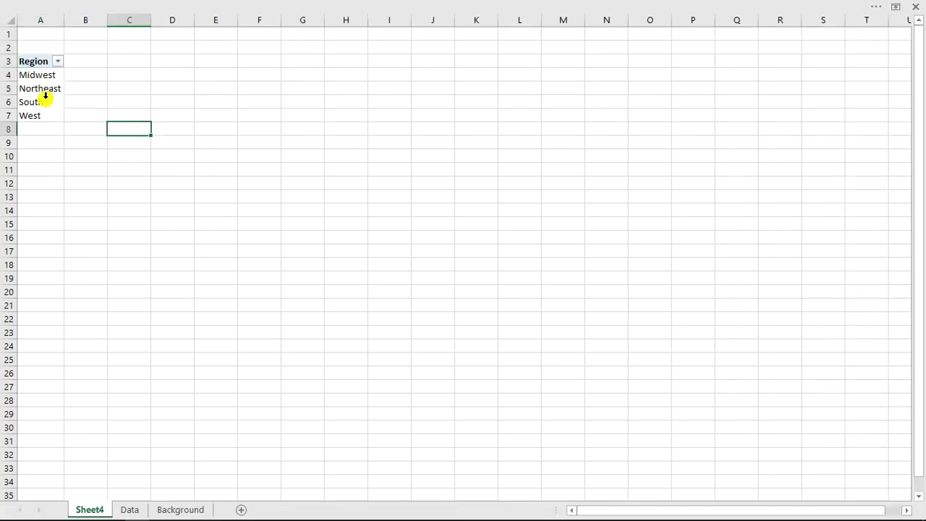
pyautogui.click(9, 47)
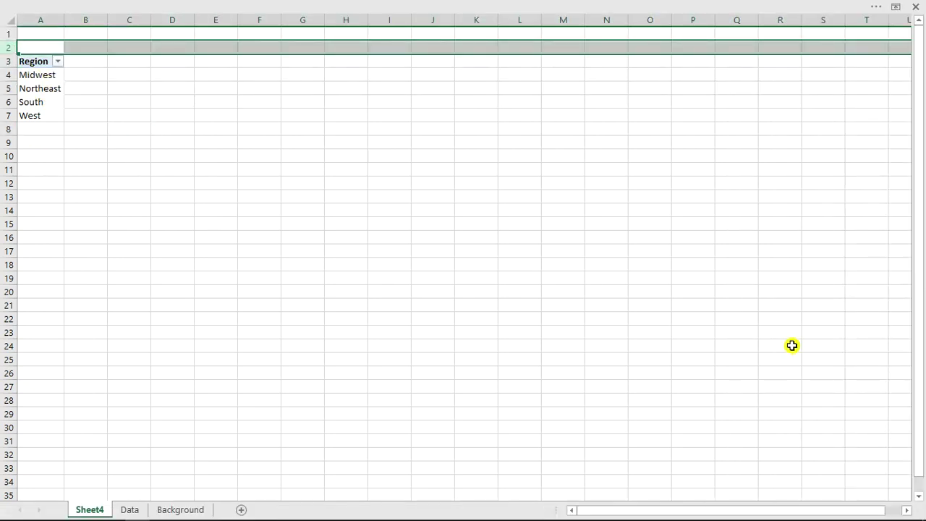
pyautogui.click(740, 399)
pyautogui.click(619, 6)
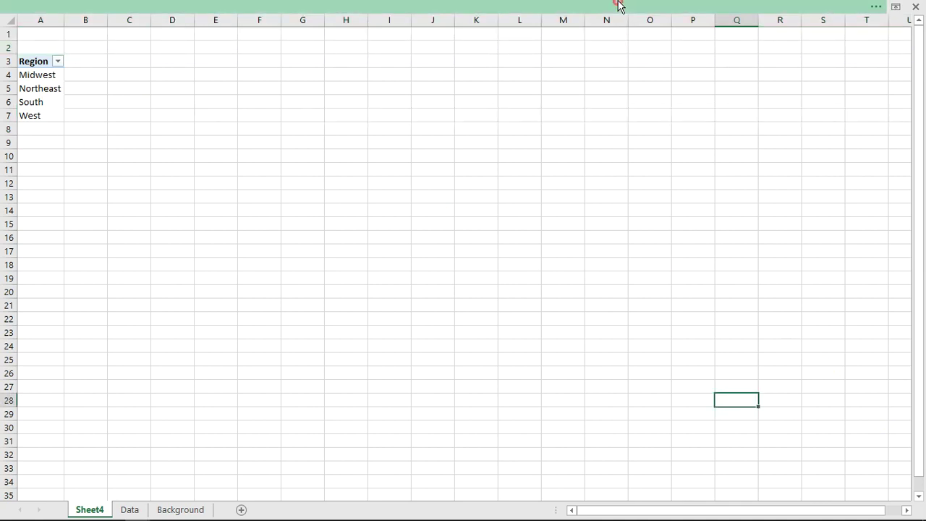
pyautogui.click(483, 245)
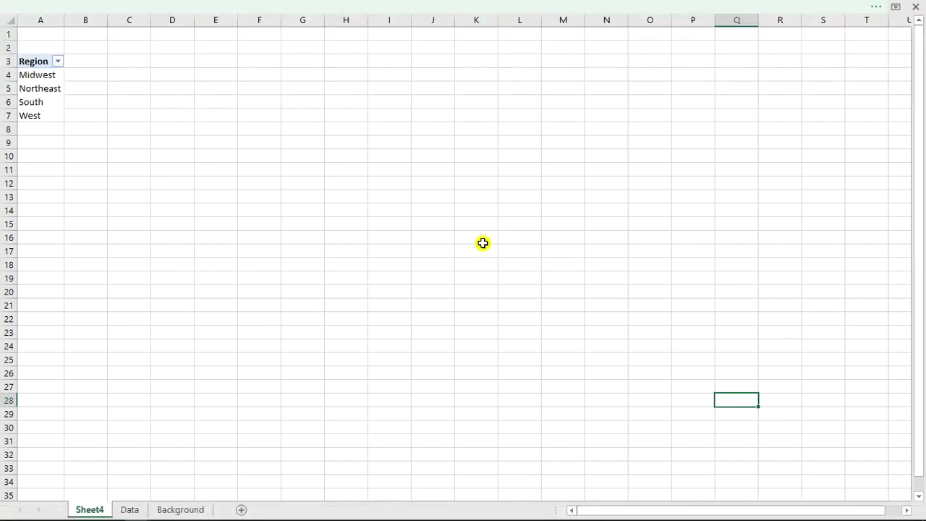
# Examine the PivotTable's Region row labels from Midwest to West
pyautogui.scroll(2, 484, 249)
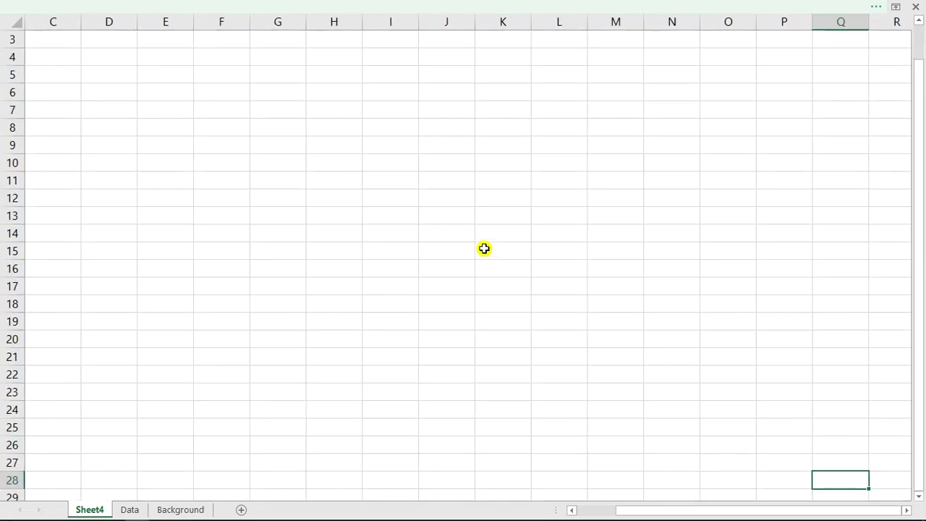
pyautogui.click(291, 203)
pyautogui.scroll(1, 291, 203)
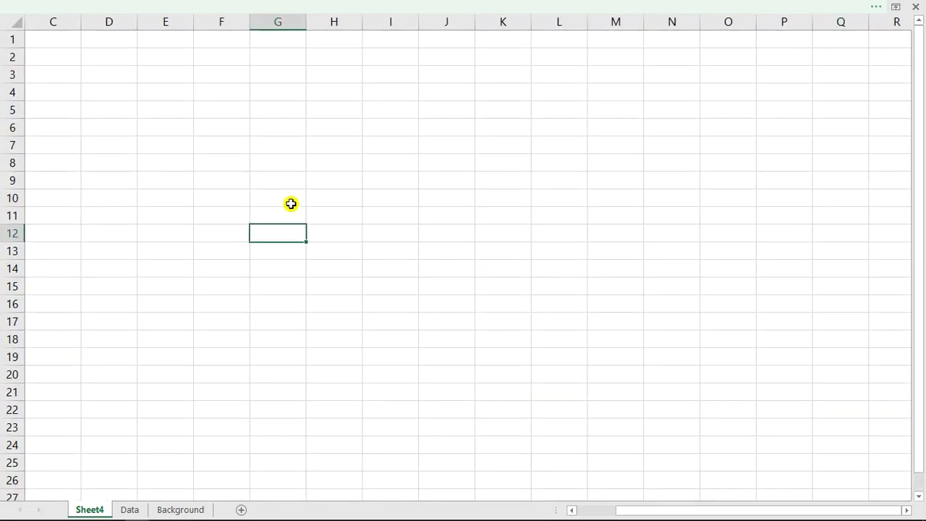
pyautogui.moveTo(674, 513); pyautogui.dragTo(569, 503)
pyautogui.scroll(3, 139, 203)
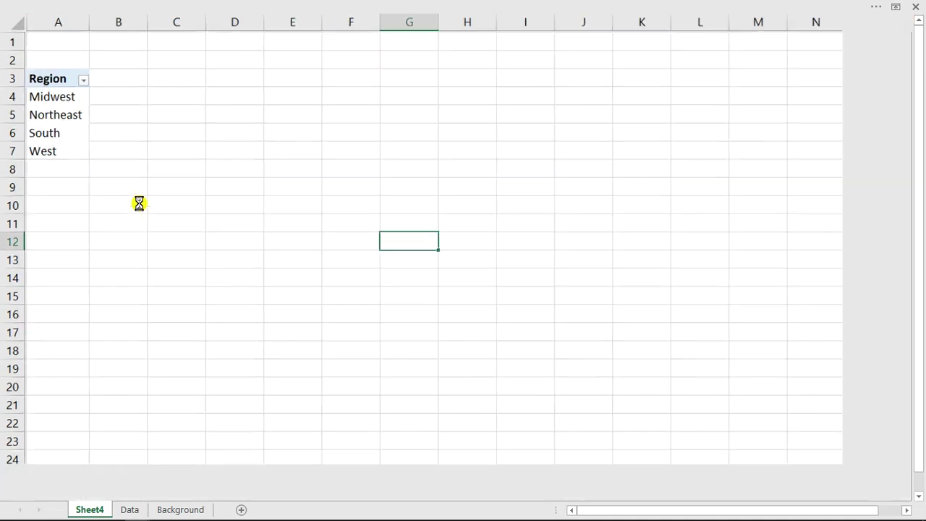
pyautogui.click(70, 121)
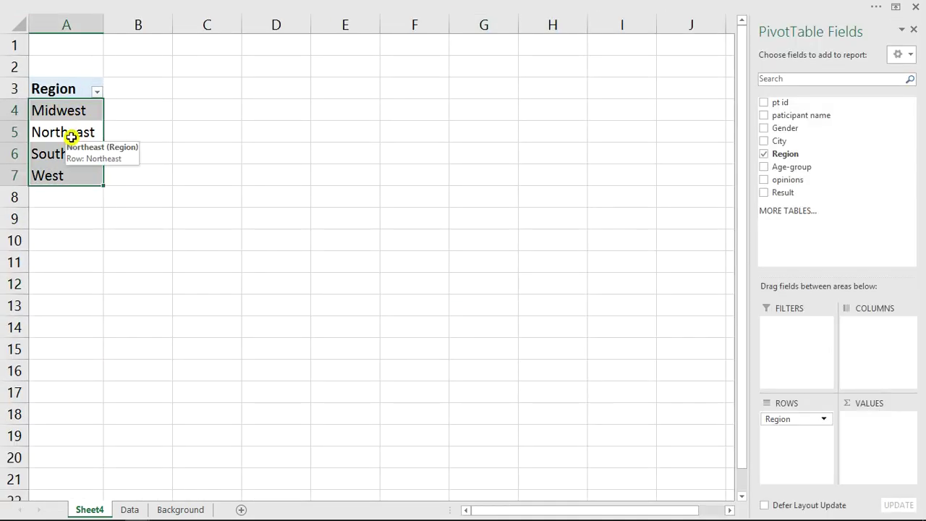
pyautogui.click(65, 134)
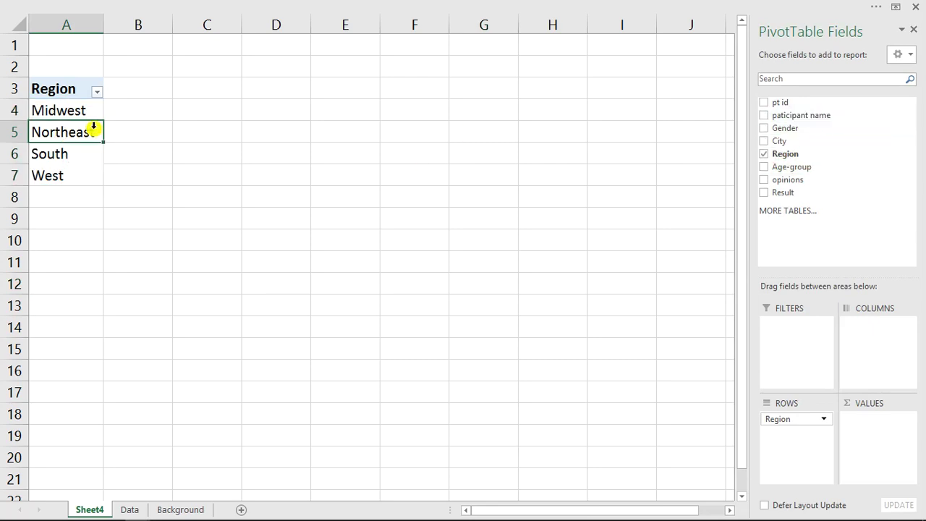
pyautogui.click(68, 112)
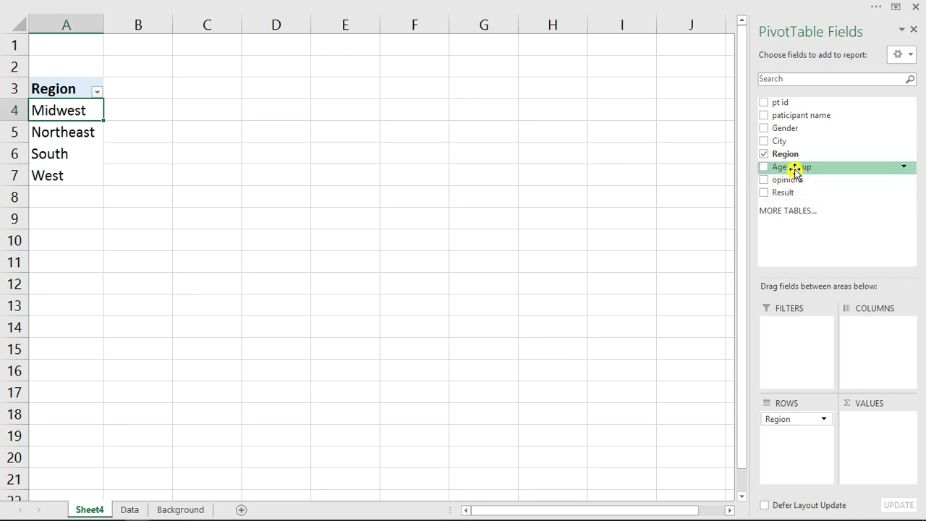
# Add the Result field to the PivotTable's columns and remove the Grand Total column
pyautogui.moveTo(780, 193); pyautogui.dragTo(879, 337)
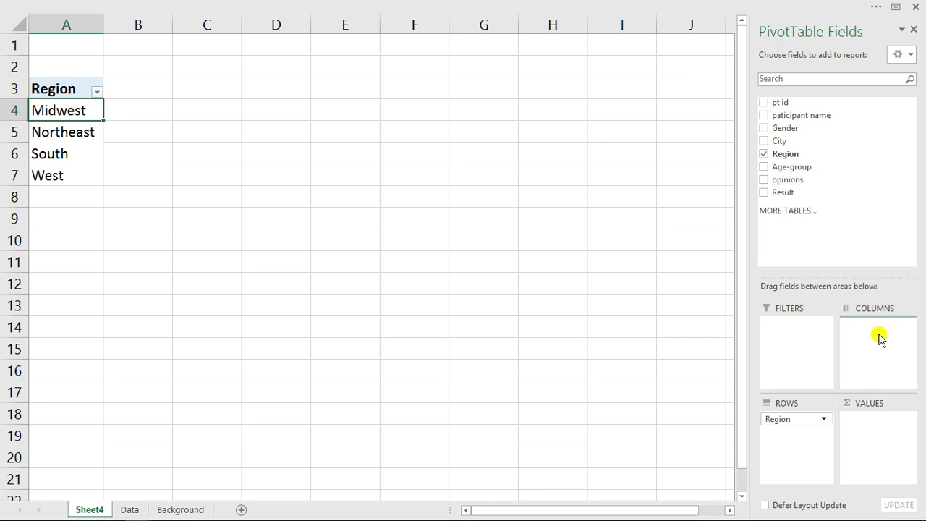
pyautogui.click(380, 108)
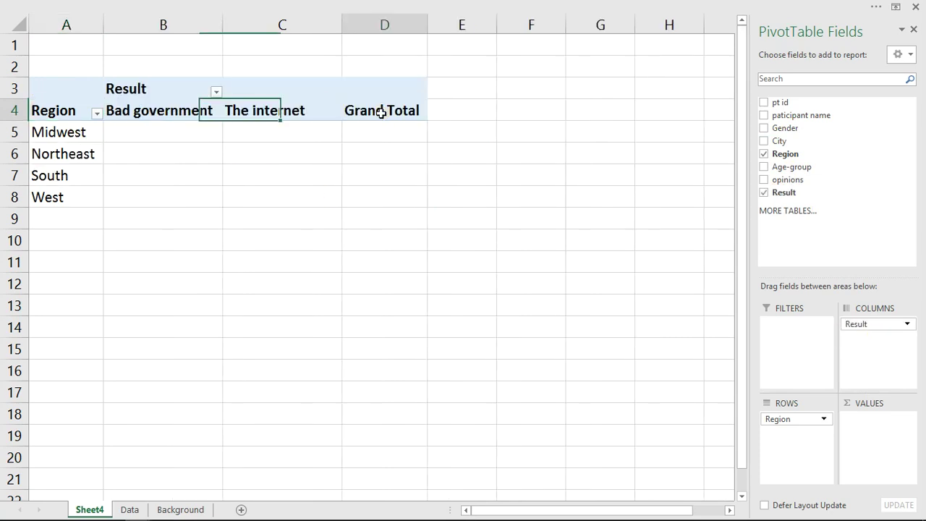
pyautogui.rightClick(380, 110)
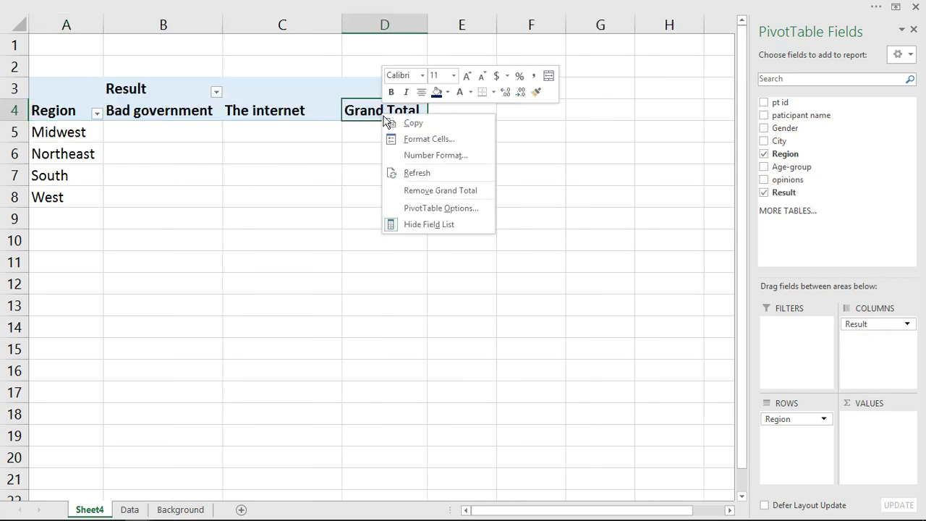
pyautogui.click(424, 190)
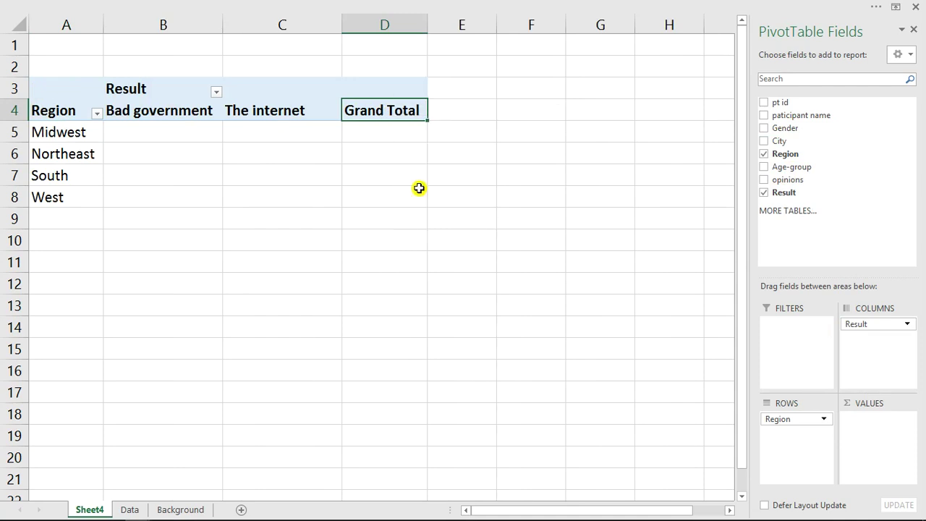
# Add the pt id field to the PivotTable's values as a count for each region and result
pyautogui.click(165, 113)
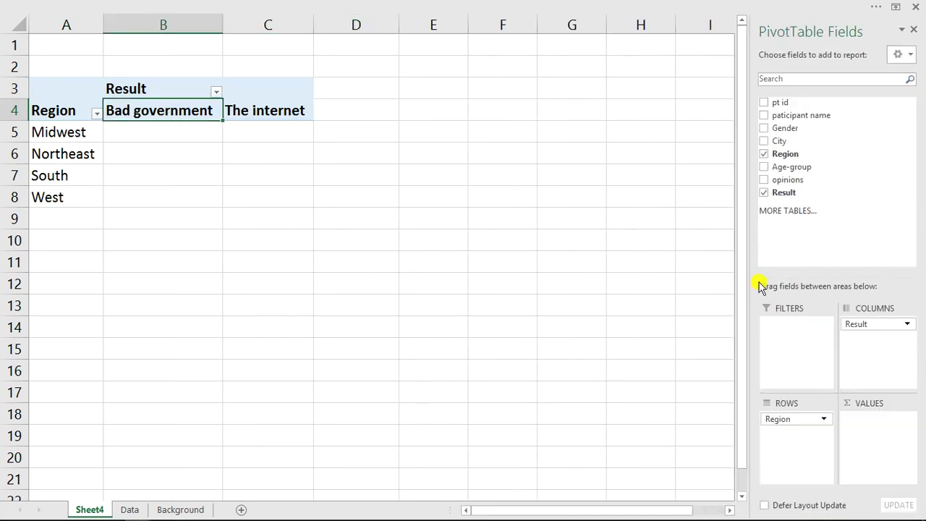
pyautogui.moveTo(777, 107); pyautogui.dragTo(890, 432)
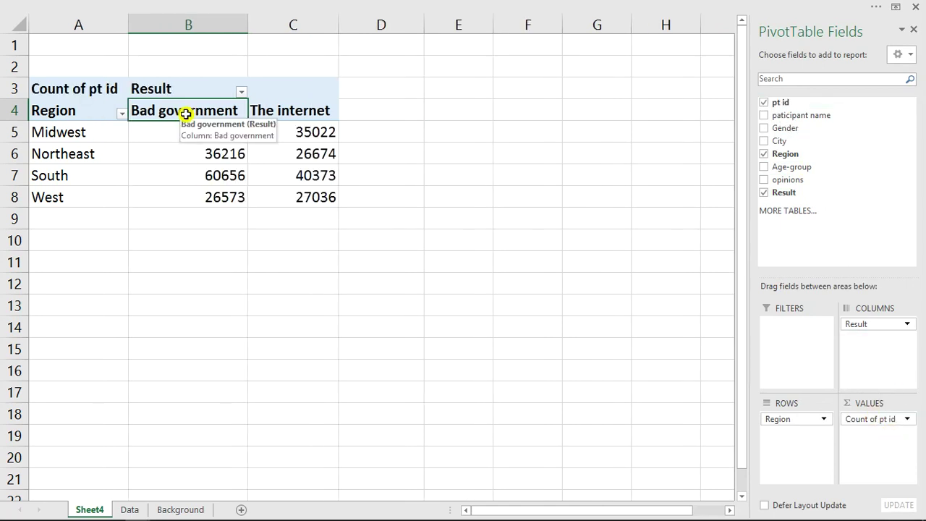
pyautogui.click(69, 136)
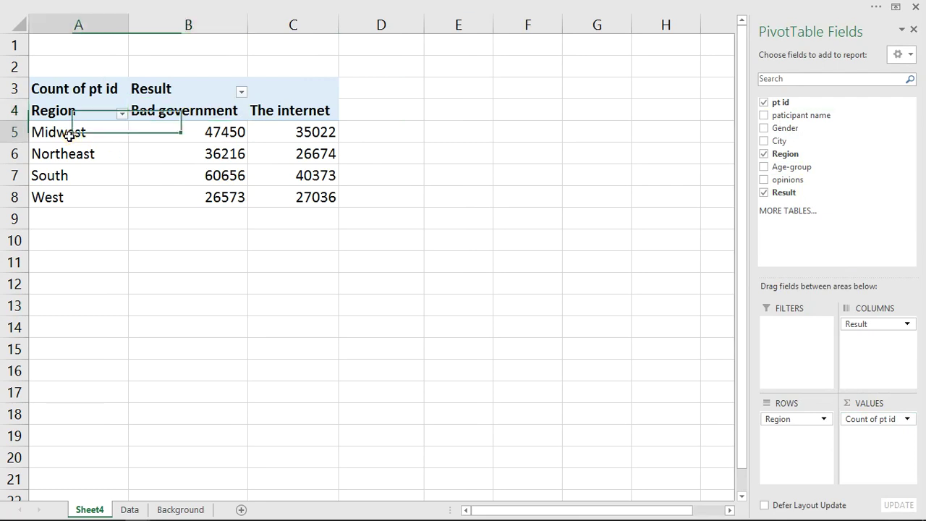
# Show the PivotTable's pt id counts as a percentage of the column total
pyautogui.click(212, 134)
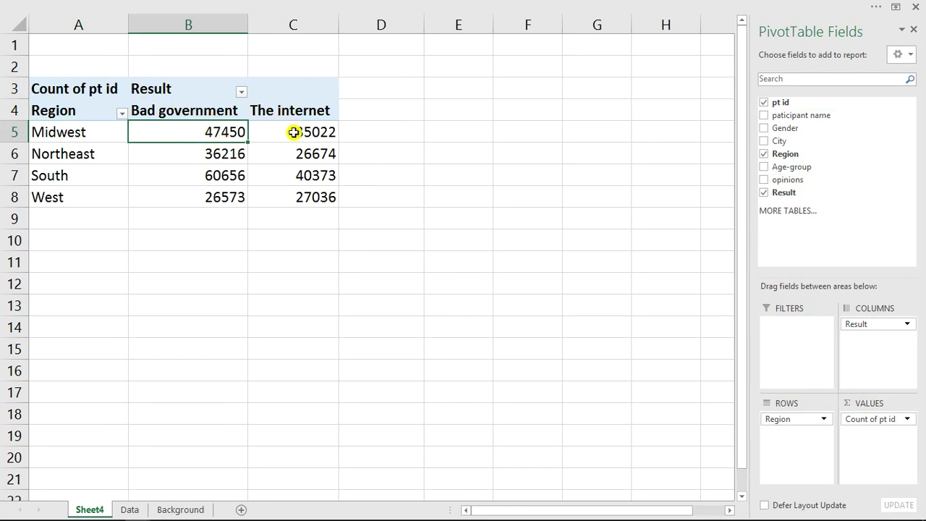
pyautogui.moveTo(195, 132); pyautogui.dragTo(206, 197)
pyautogui.rightClick(206, 197)
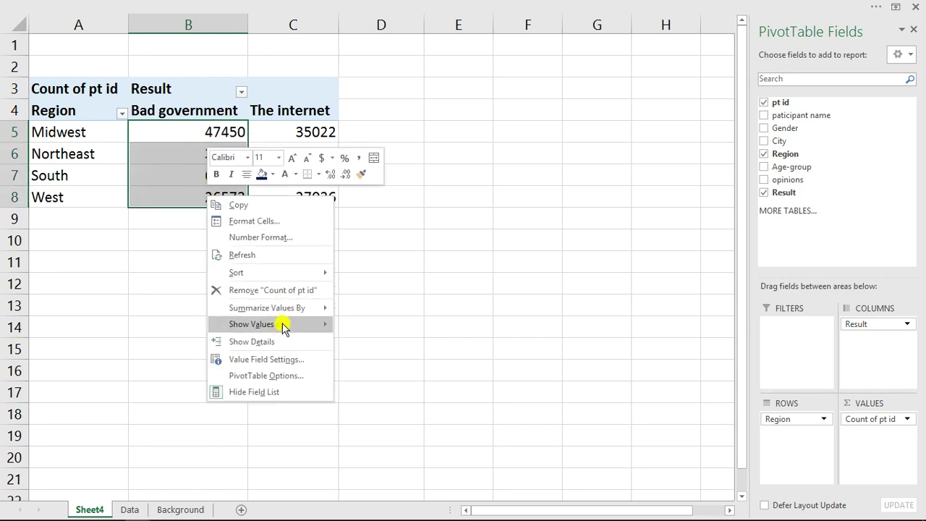
pyautogui.moveTo(285, 325)
pyautogui.click(389, 297)
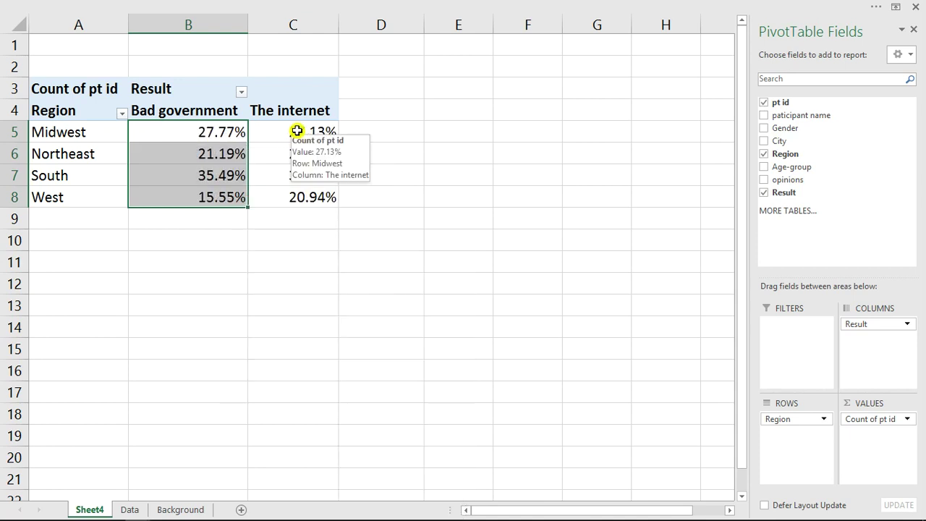
pyautogui.moveTo(208, 133)
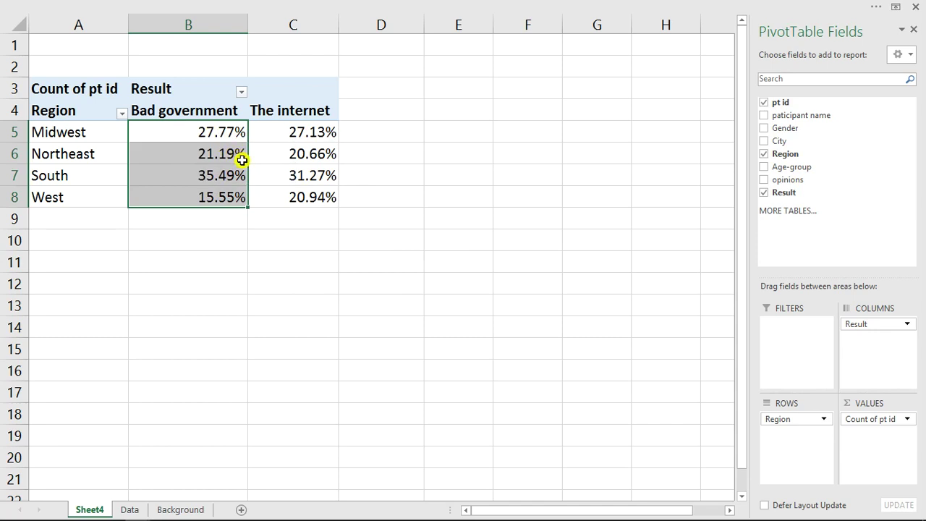
# Format the percentages in the Bad government and The internet columns with one decimal place
pyautogui.hotkey('ctrl', '1')
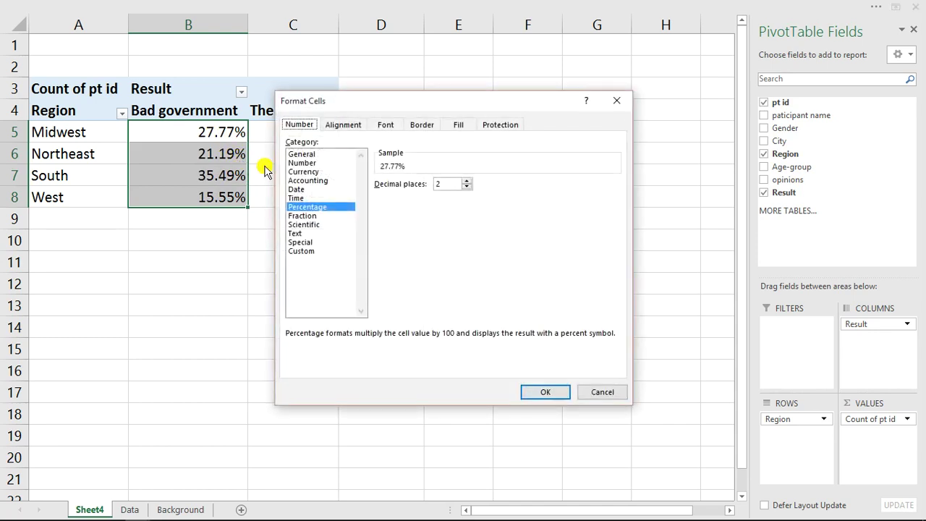
pyautogui.click(467, 187)
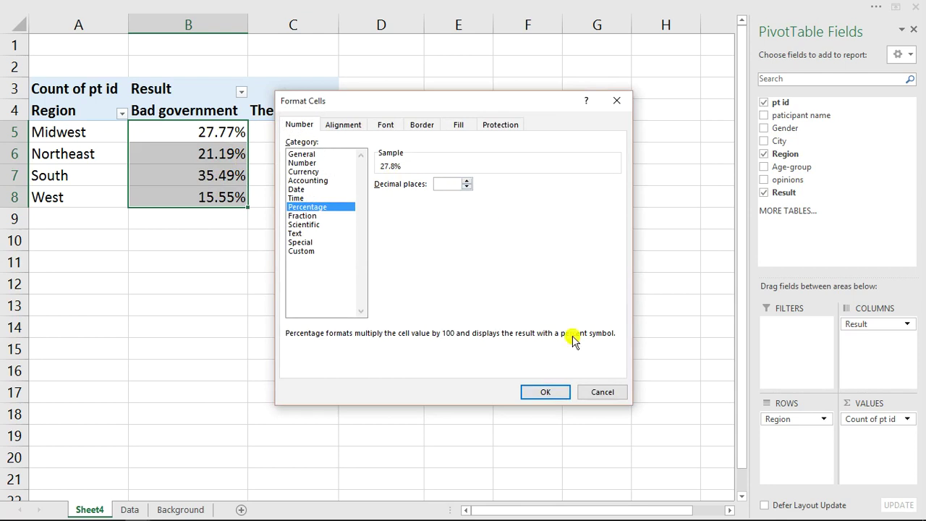
pyautogui.click(551, 392)
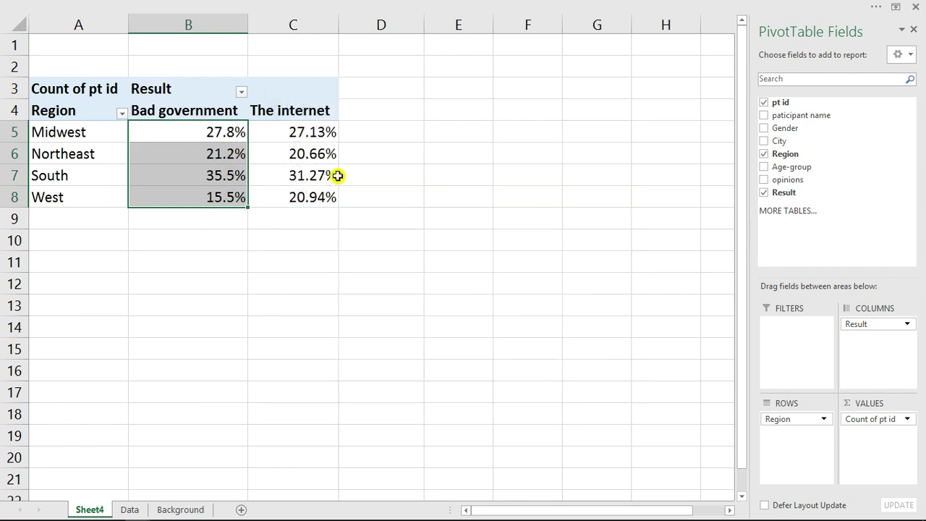
pyautogui.moveTo(300, 132); pyautogui.dragTo(305, 201)
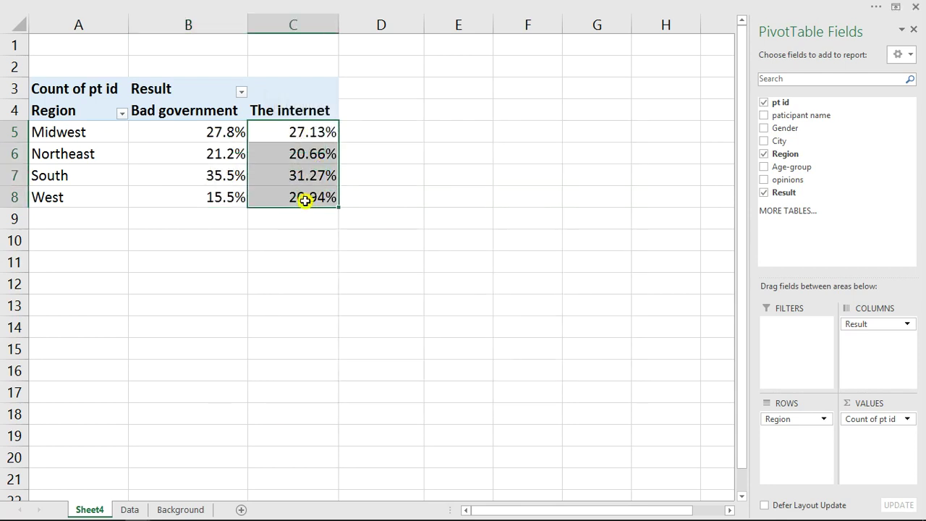
pyautogui.hotkey('ctrl', '1')
pyautogui.click(467, 187)
pyautogui.click(547, 394)
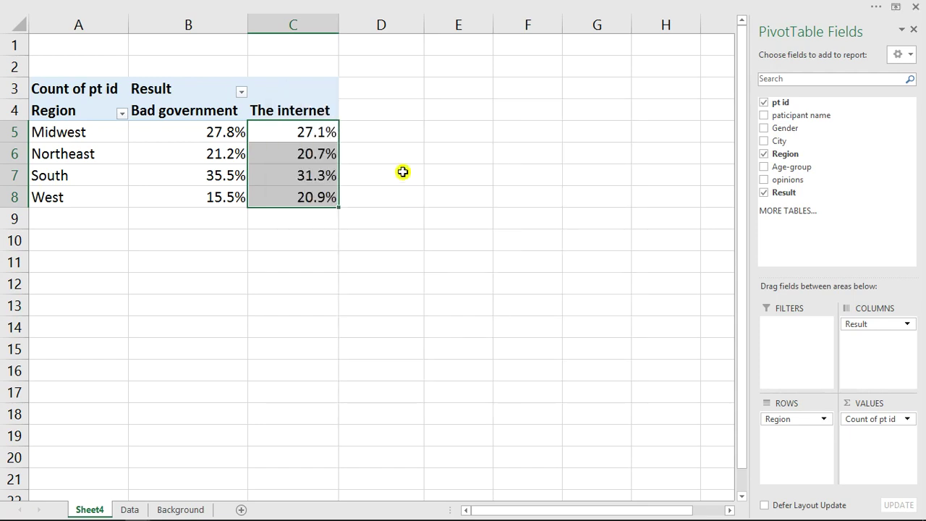
pyautogui.click(402, 137)
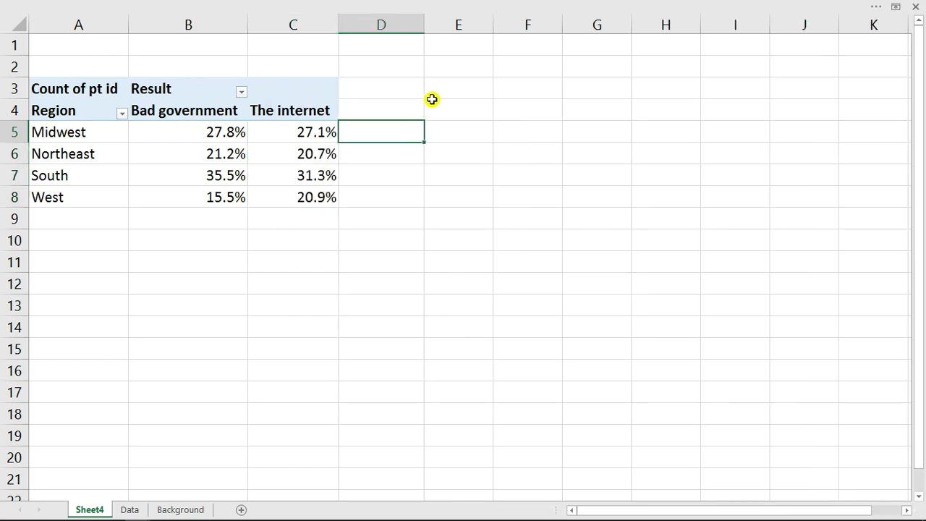
# Try to paste the whole PivotTable, A3:C8, as linked cells starting at E3
pyautogui.moveTo(217, 148)
pyautogui.moveTo(64, 89); pyautogui.dragTo(300, 190)
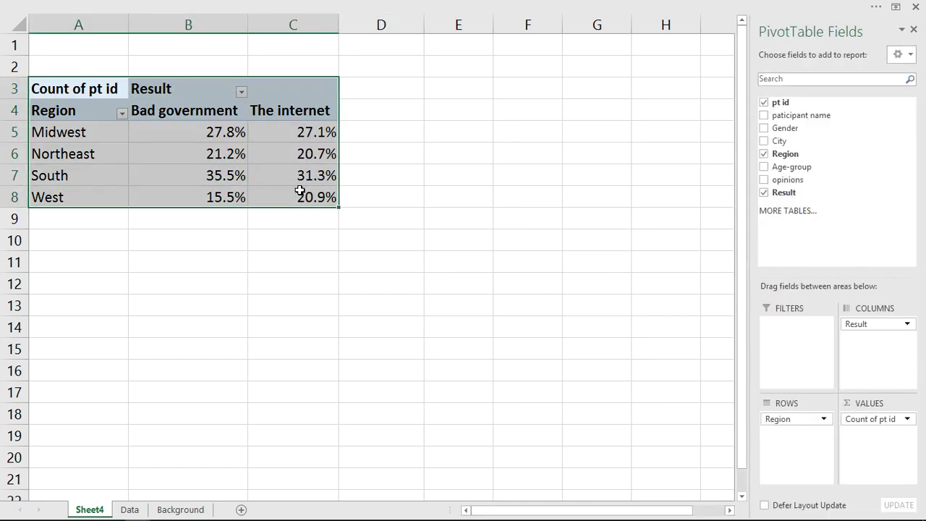
pyautogui.rightClick(300, 190)
pyautogui.click(342, 198)
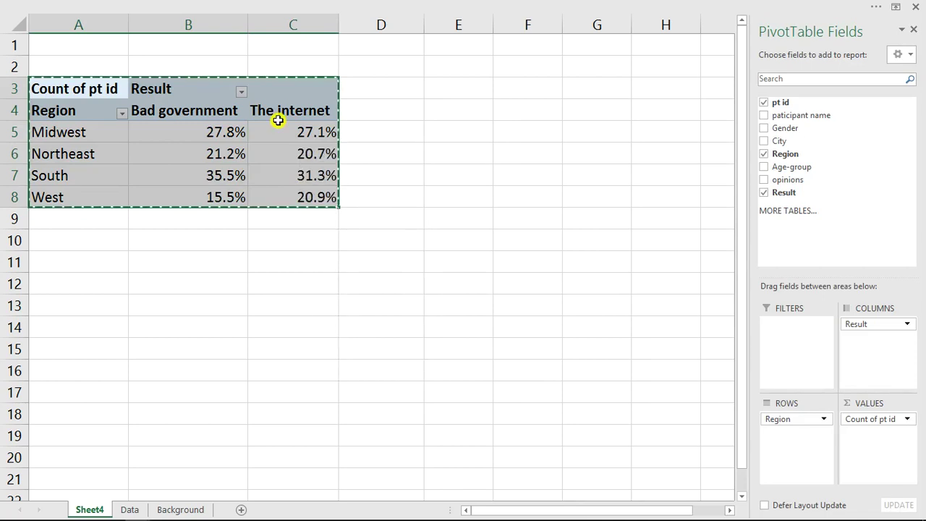
pyautogui.click(469, 88)
pyautogui.rightClick(468, 88)
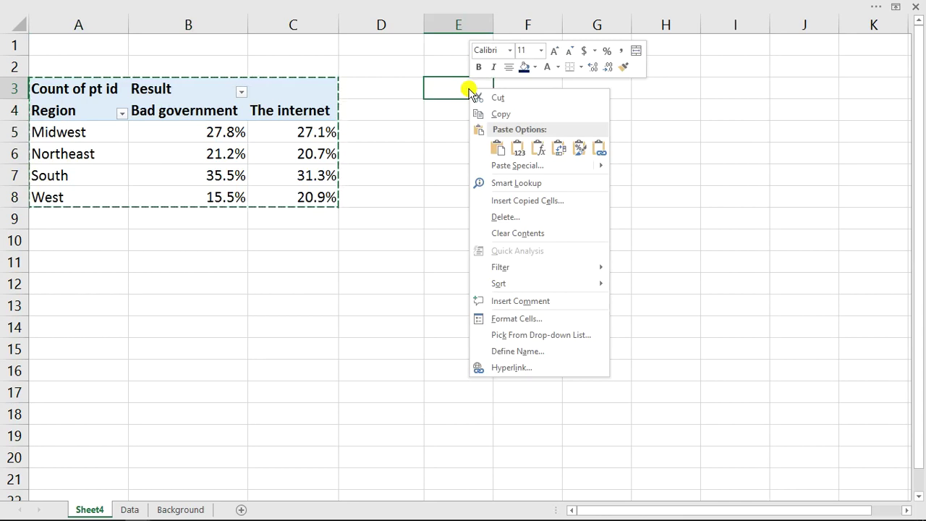
pyautogui.click(599, 148)
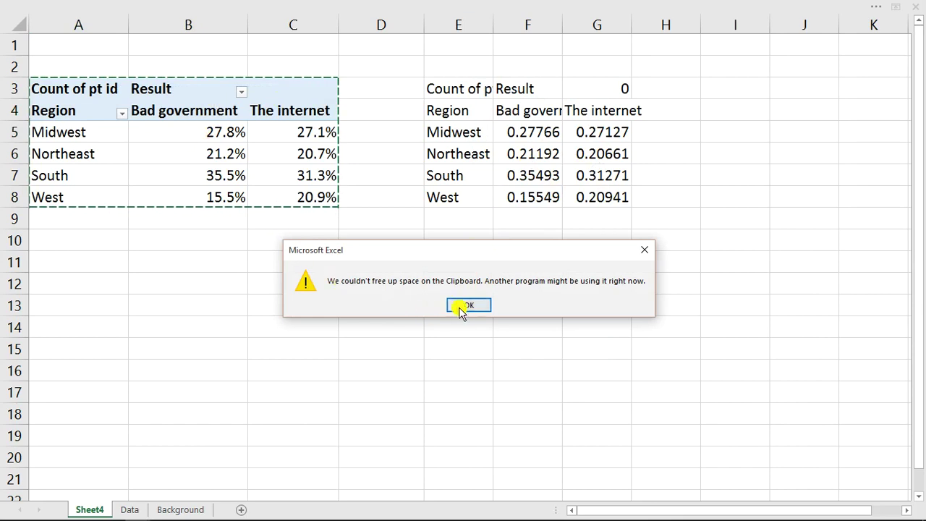
pyautogui.click(644, 250)
pyautogui.hotkey('ctrl', 'z')
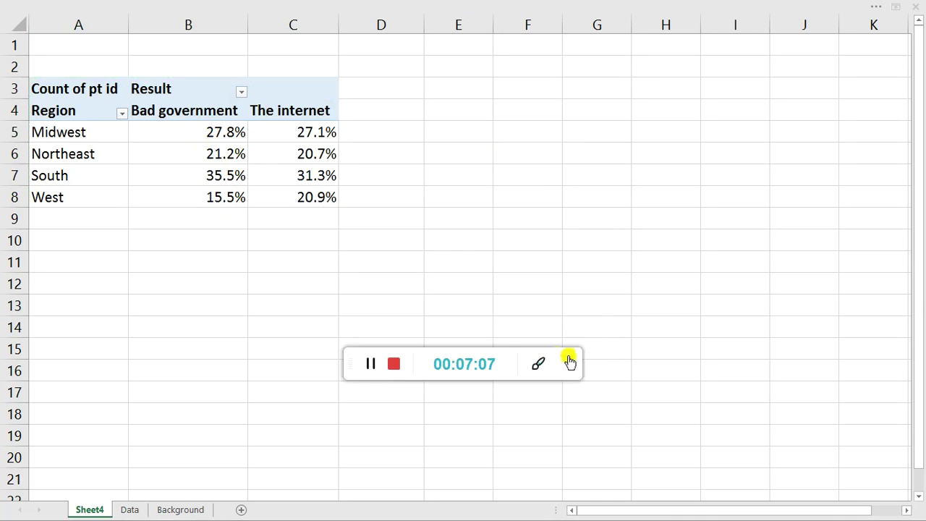
pyautogui.click(577, 367)
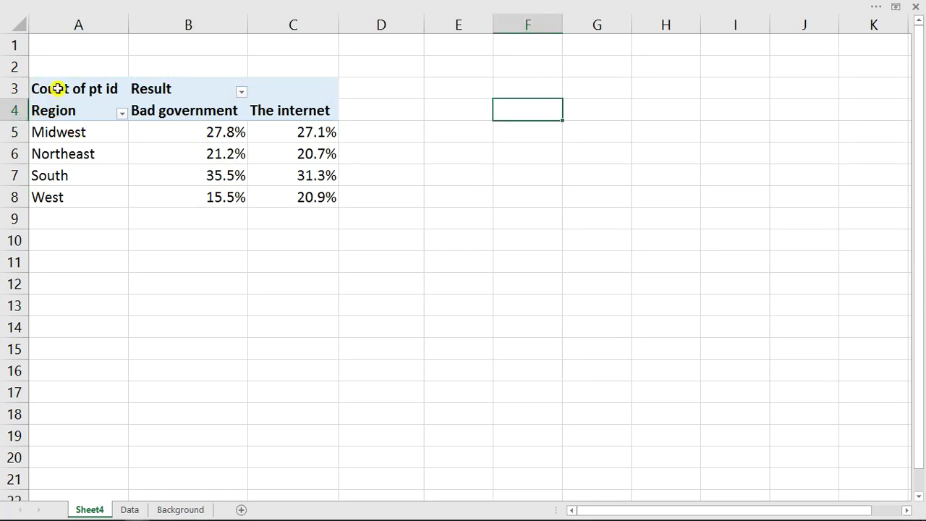
# Copy the PivotTable range A4:C8, without its top header row, and paste it as linked cells starting at E4
pyautogui.moveTo(65, 112); pyautogui.dragTo(285, 196)
pyautogui.hotkey('ctrl', 'c')
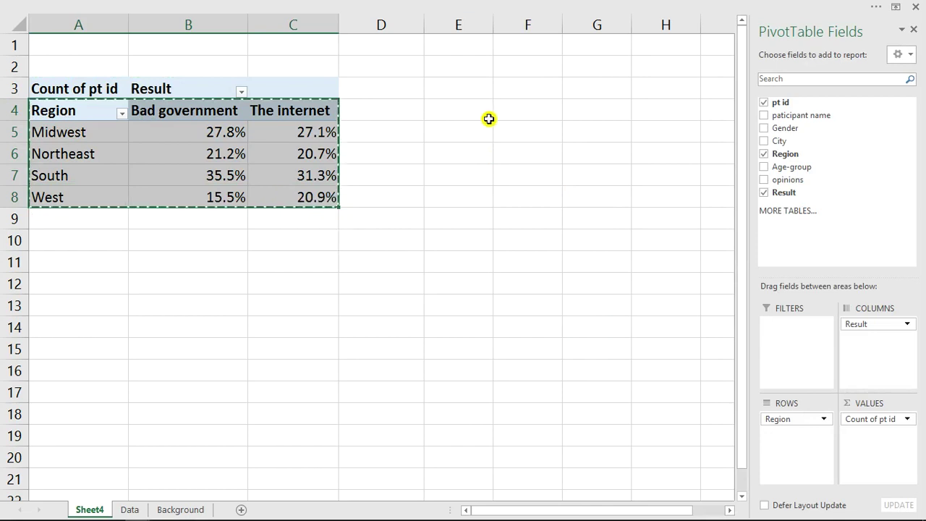
pyautogui.click(511, 110)
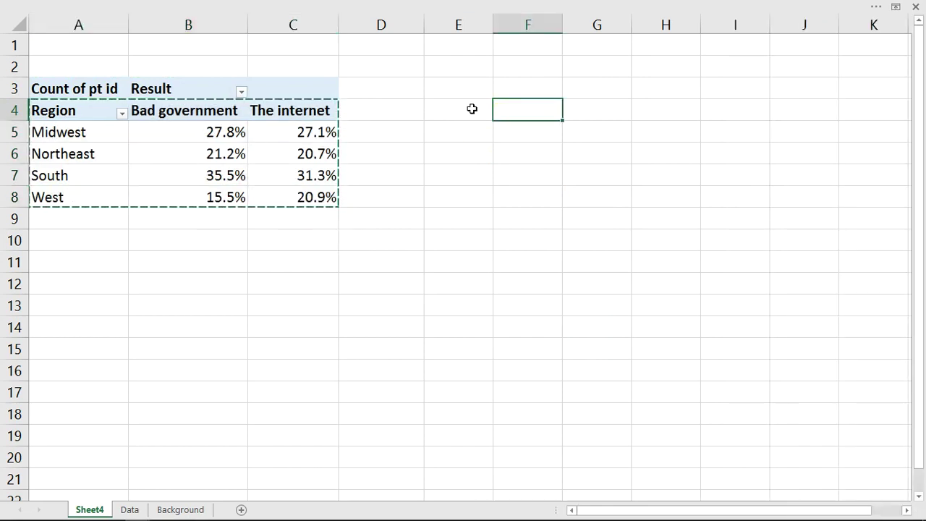
pyautogui.click(471, 108)
pyautogui.rightClick(471, 109)
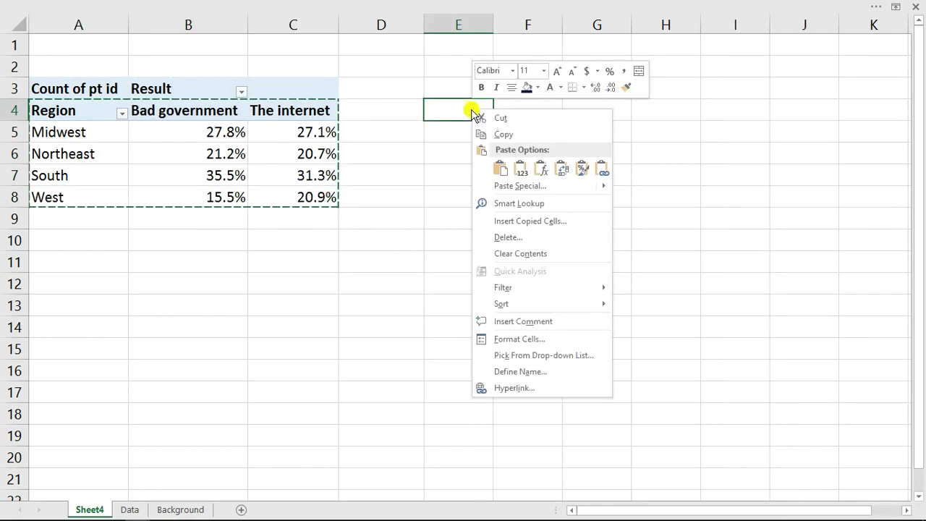
pyautogui.click(603, 171)
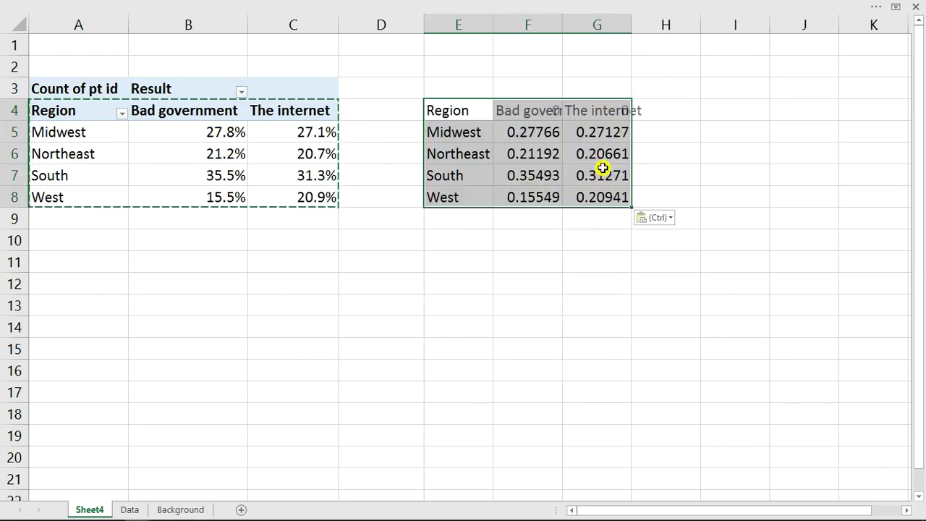
# Confirm the Midwest row's link formulas in F5, G5 and E5 as references to B5, C5 and A5
pyautogui.click(540, 137)
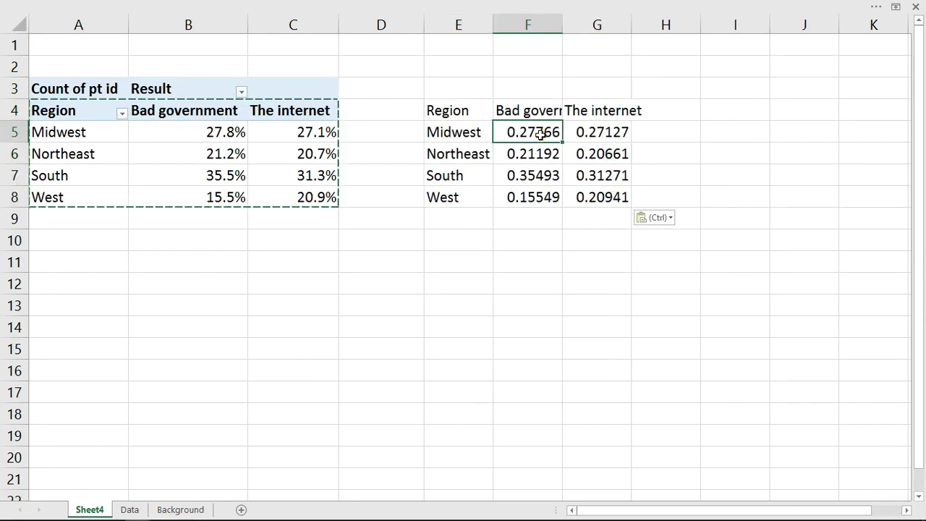
pyautogui.write('=B5')
pyautogui.hotkey('ctrl', 'Return')
pyautogui.click(590, 133)
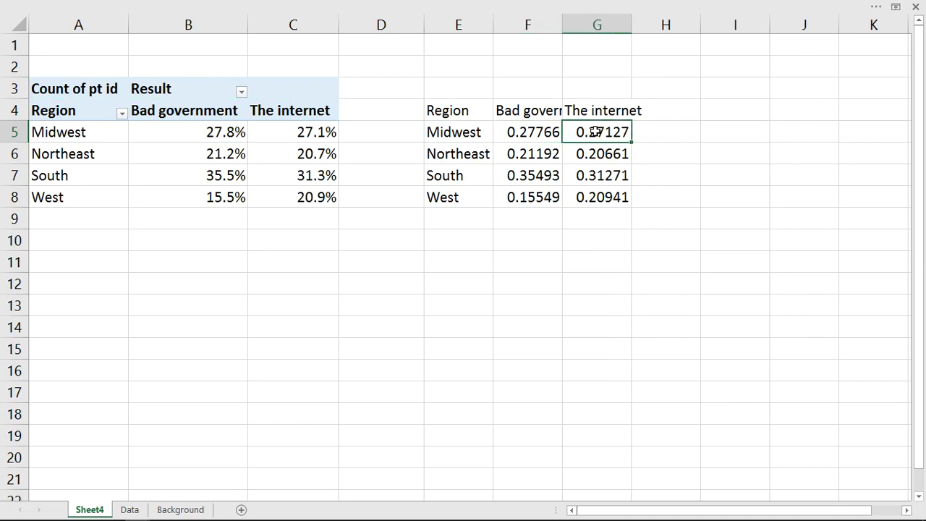
pyautogui.write('=')
pyautogui.click(315, 132)
pyautogui.doubleClick(478, 135)
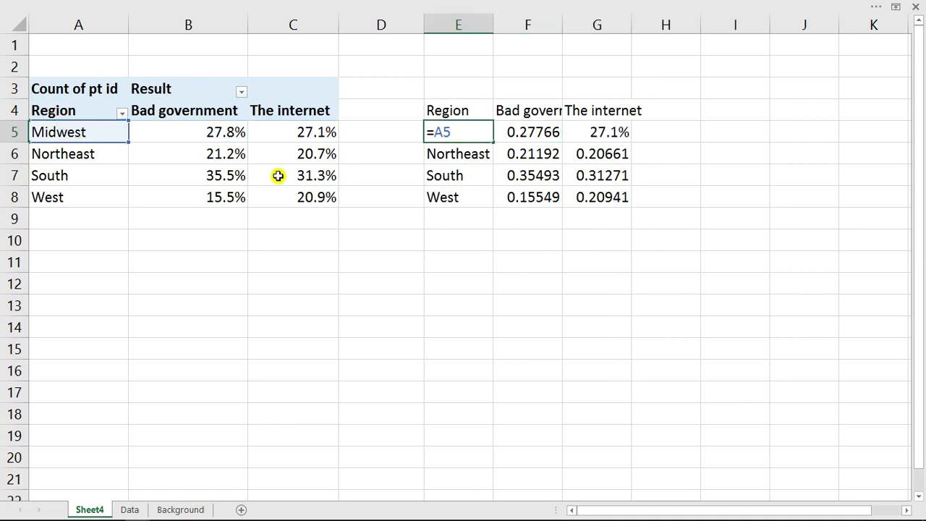
pyautogui.hotkey('ctrl', 'Return')
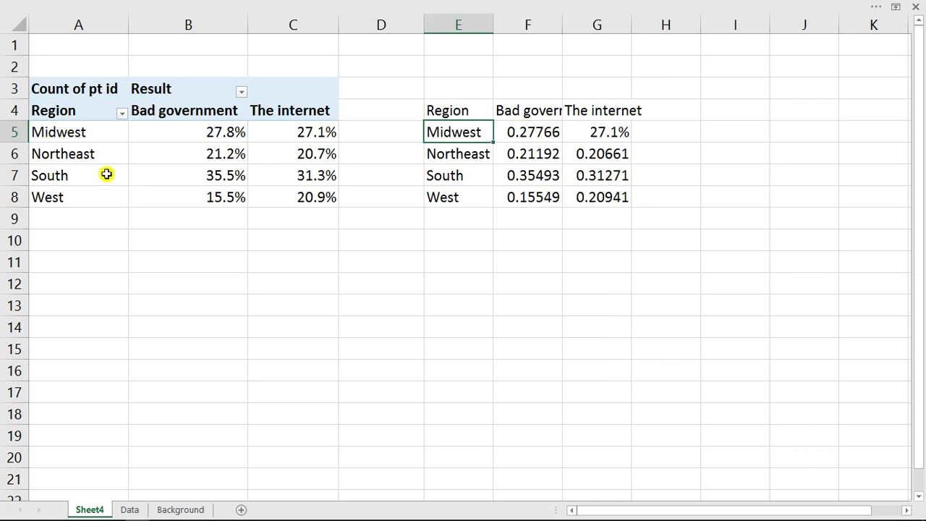
# Copy the percentage formatting of PivotTable cell B5 onto F5:G8 and the empty range H5:K8
pyautogui.click(536, 132)
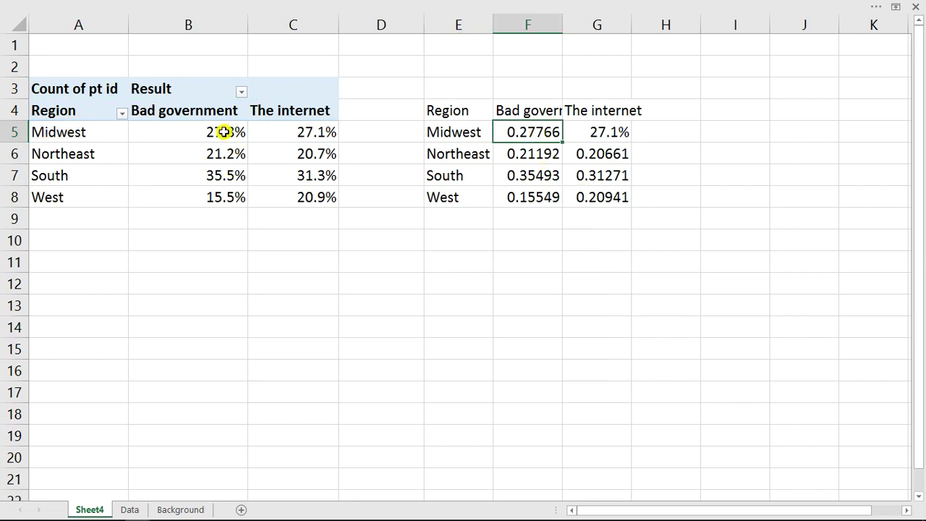
pyautogui.click(224, 131)
pyautogui.click(97, 4)
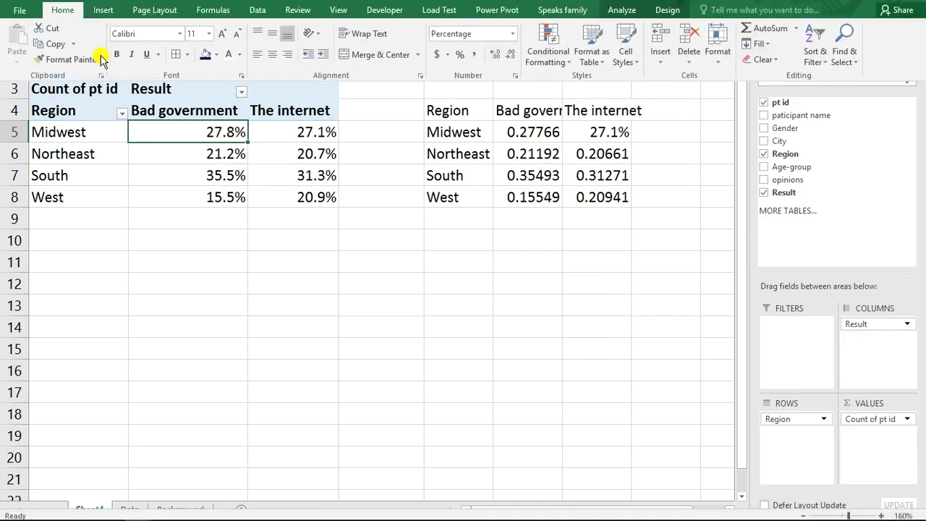
pyautogui.click(69, 80)
pyautogui.moveTo(532, 133)
pyautogui.mouseDown()
pyautogui.moveTo(606, 190)
pyautogui.moveTo(611, 205)
pyautogui.moveTo(606, 199)
pyautogui.mouseUp()
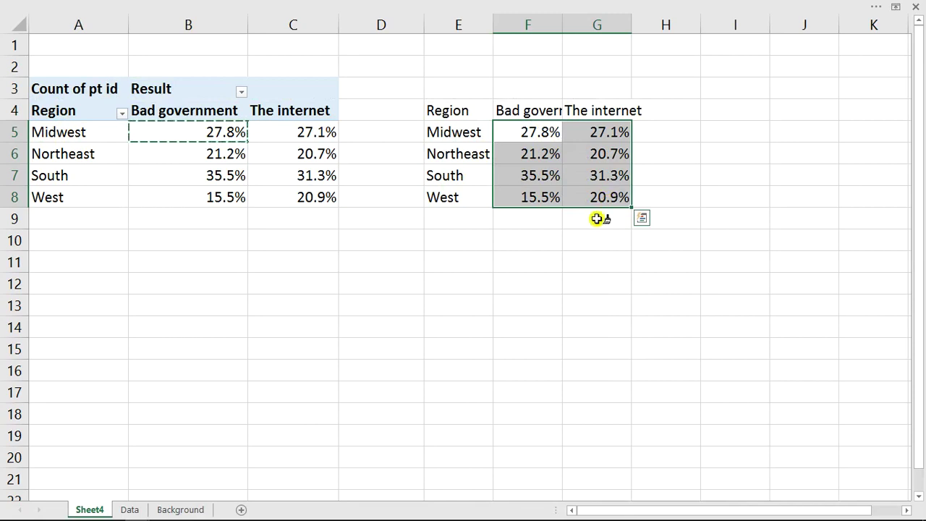
pyautogui.moveTo(656, 132)
pyautogui.mouseDown()
pyautogui.moveTo(754, 137)
pyautogui.moveTo(831, 157)
pyautogui.moveTo(832, 190)
pyautogui.moveTo(865, 191)
pyautogui.mouseUp()
# Autofit column G and paste the headings "name size", "bad govt blank area" and "the internet black area" into H4:J4
pyautogui.moveTo(841, 508); pyautogui.dragTo(881, 515)
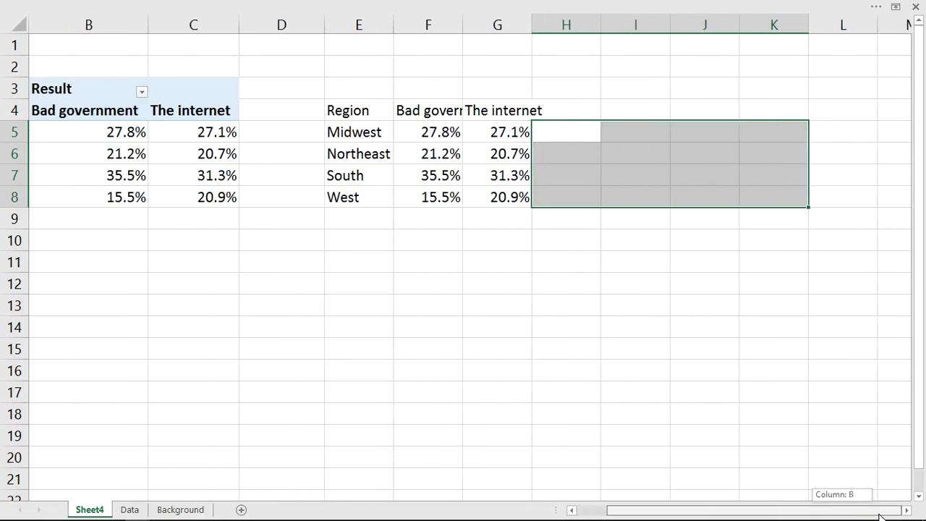
pyautogui.doubleClick(531, 19)
pyautogui.click(580, 113)
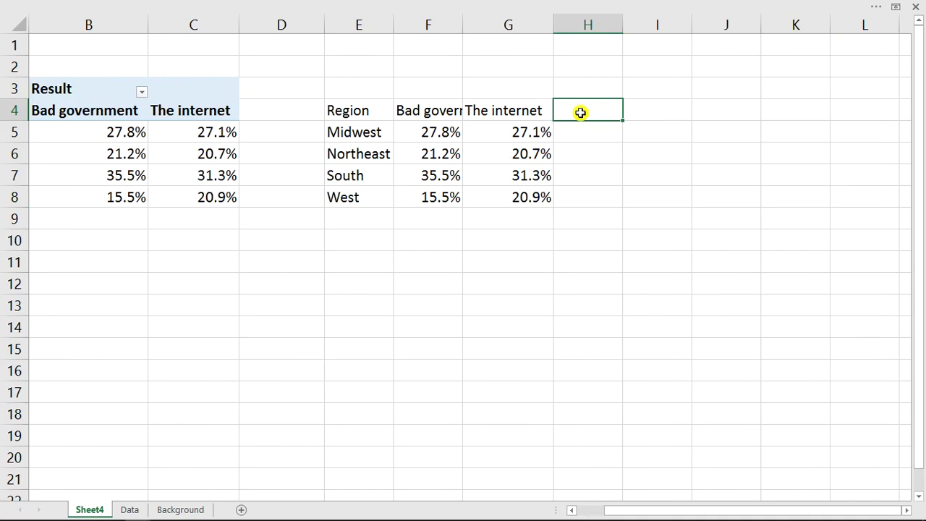
pyautogui.moveTo(605, 356)
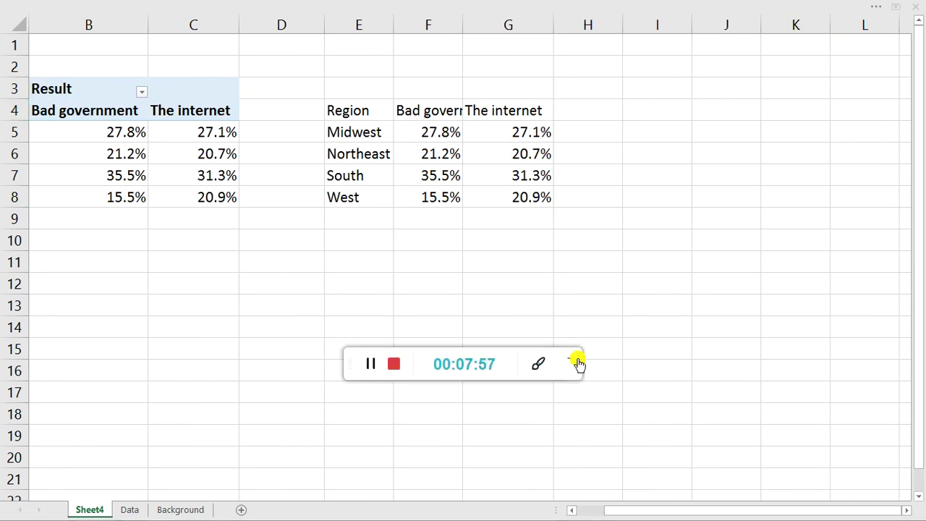
pyautogui.click(578, 364)
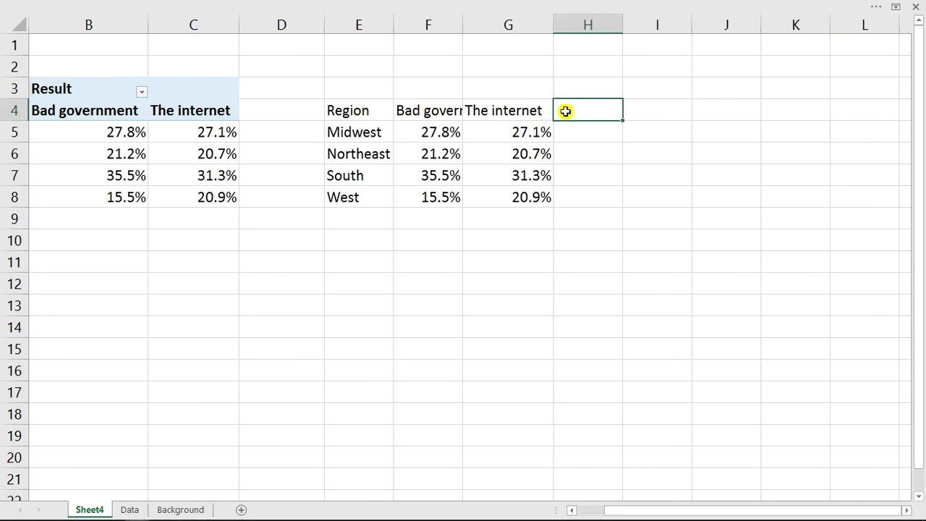
pyautogui.hotkey('ctrl', 'v')
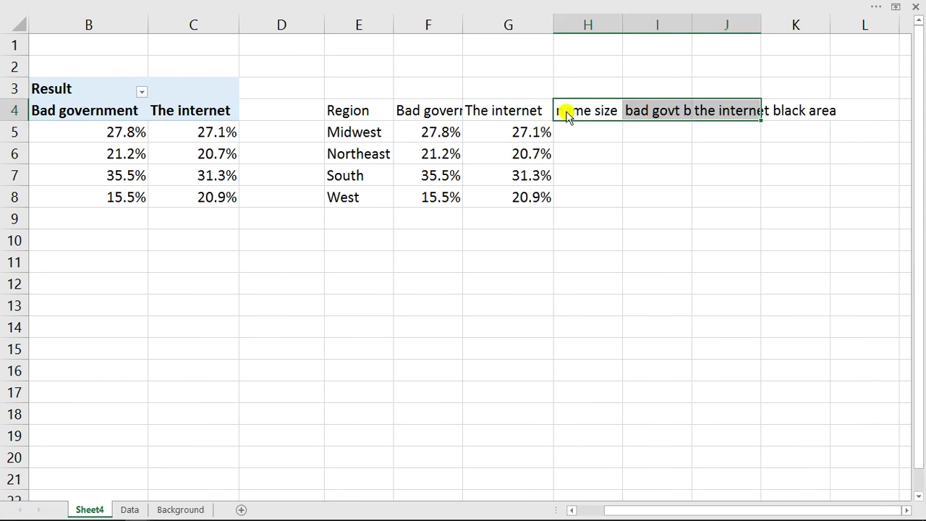
# Autofit the widths of columns E through K to their contents
pyautogui.click(343, 27)
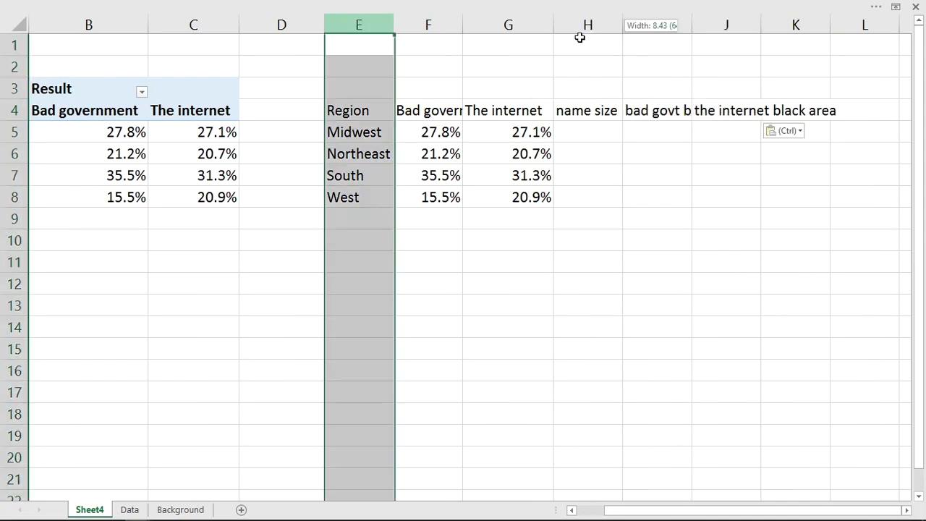
pyautogui.moveTo(580, 38); pyautogui.dragTo(785, 31)
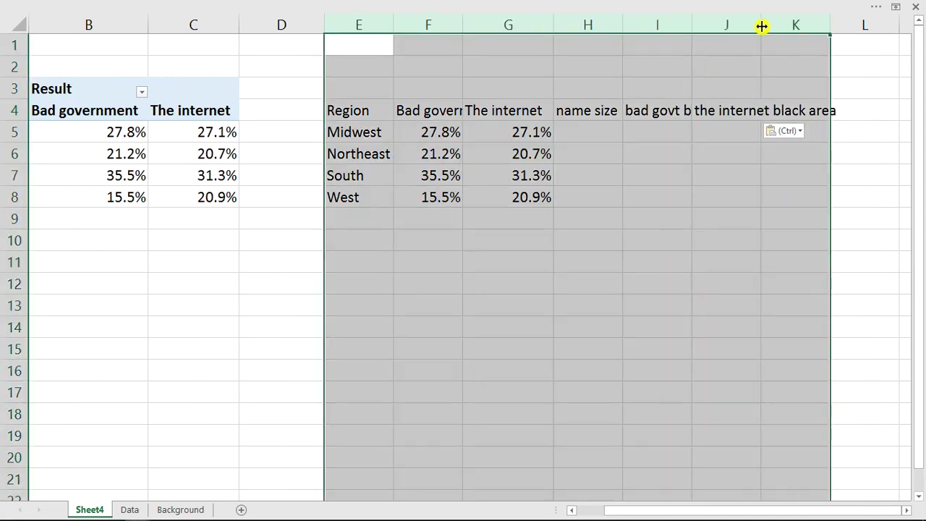
pyautogui.doubleClick(762, 26)
pyautogui.moveTo(711, 511); pyautogui.dragTo(740, 513)
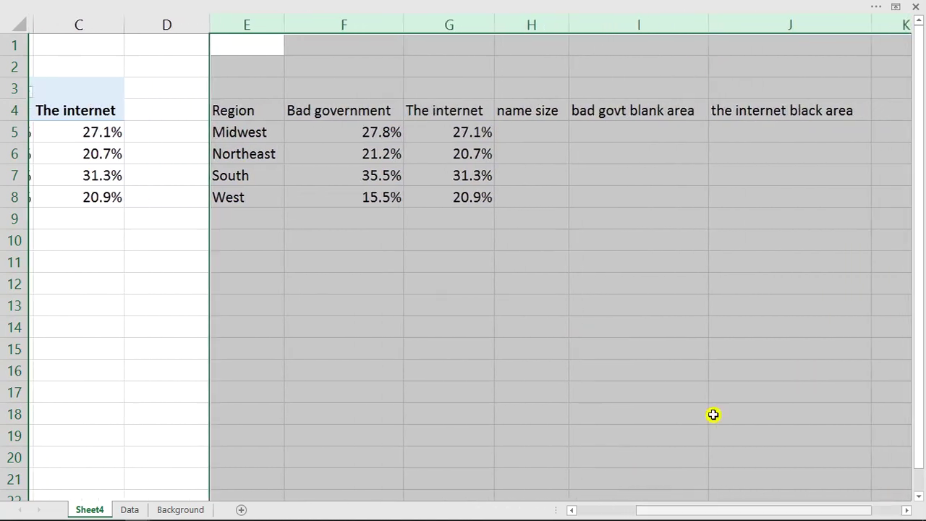
pyautogui.click(528, 128)
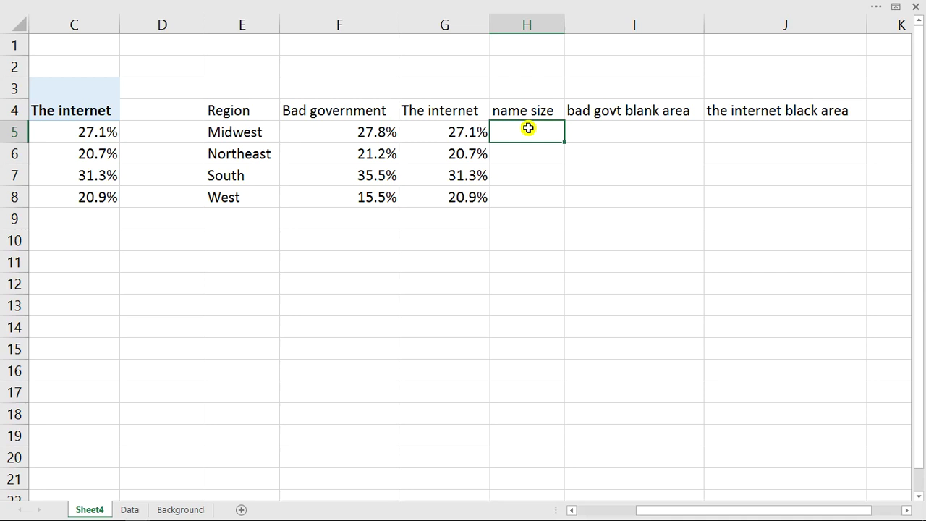
pyautogui.moveTo(527, 126); pyautogui.dragTo(529, 201)
pyautogui.moveTo(603, 128); pyautogui.dragTo(607, 198)
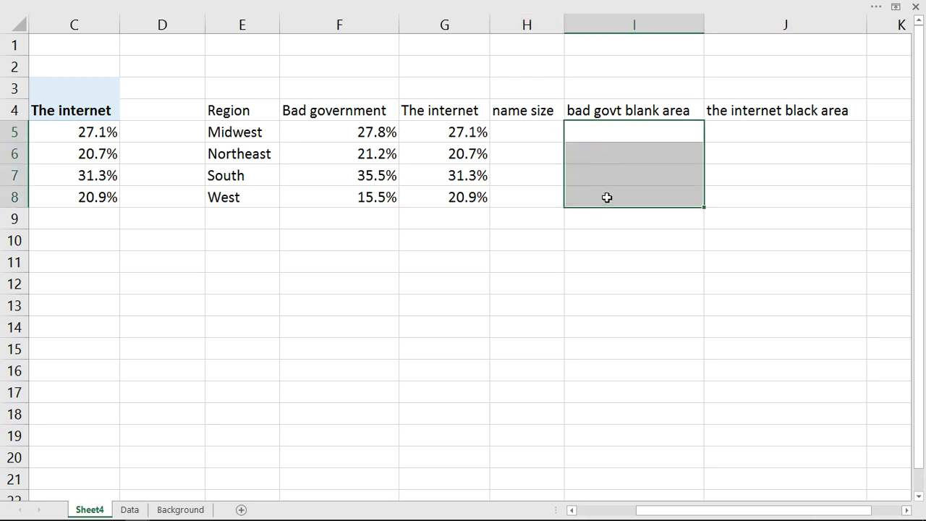
pyautogui.moveTo(734, 132); pyautogui.dragTo(751, 210)
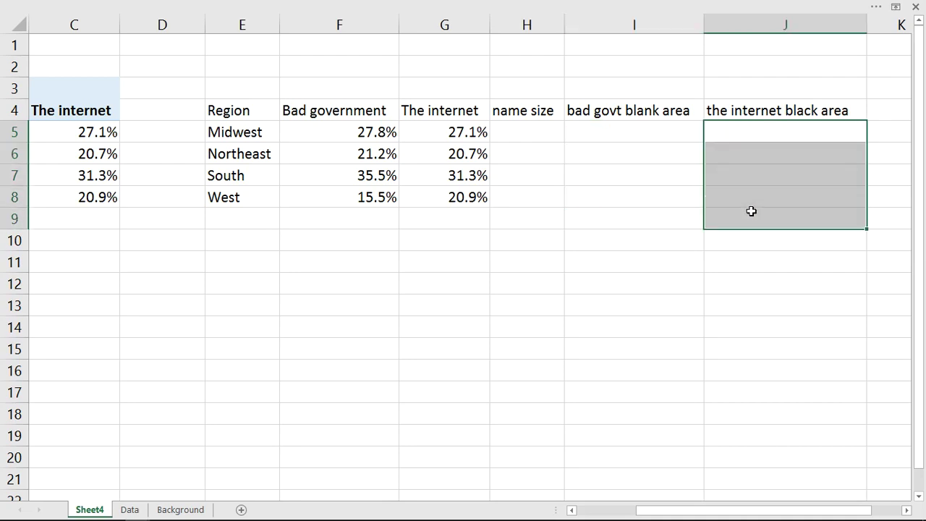
# Enter 50% as the name size in H5 and fill it down to H8
pyautogui.click(521, 128)
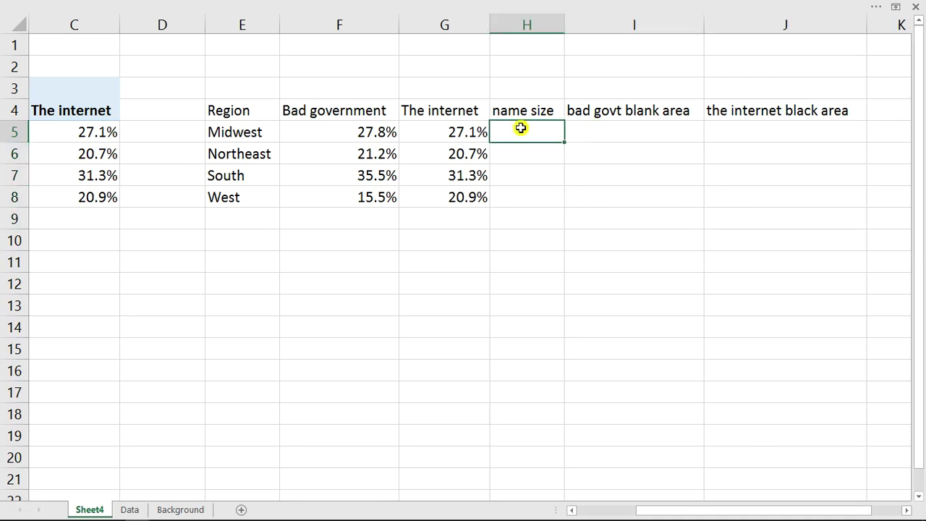
pyautogui.write('50')
pyautogui.press('Return')
pyautogui.click(519, 129)
pyautogui.moveTo(566, 143); pyautogui.dragTo(565, 215)
# Format H5:J8 as percentages with zero decimal places
pyautogui.moveTo(533, 128); pyautogui.dragTo(829, 198)
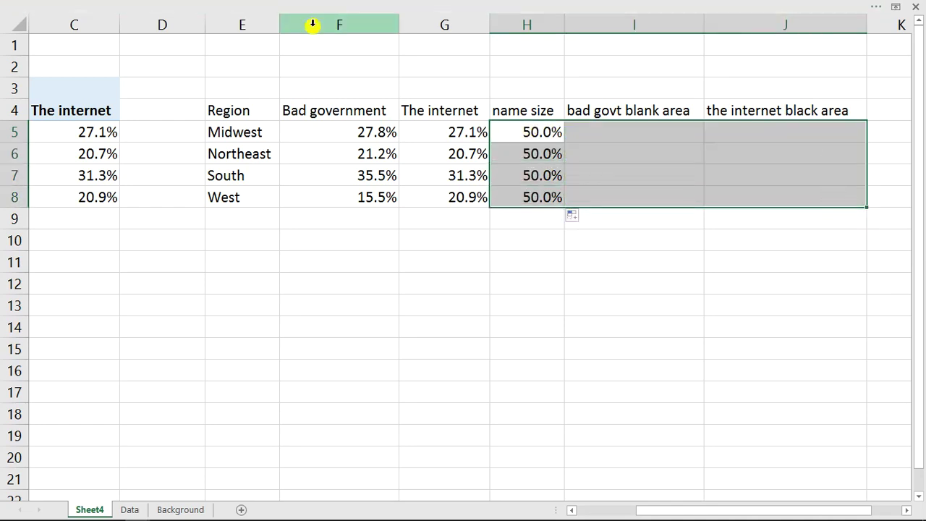
pyautogui.hotkey('ctrl', '1')
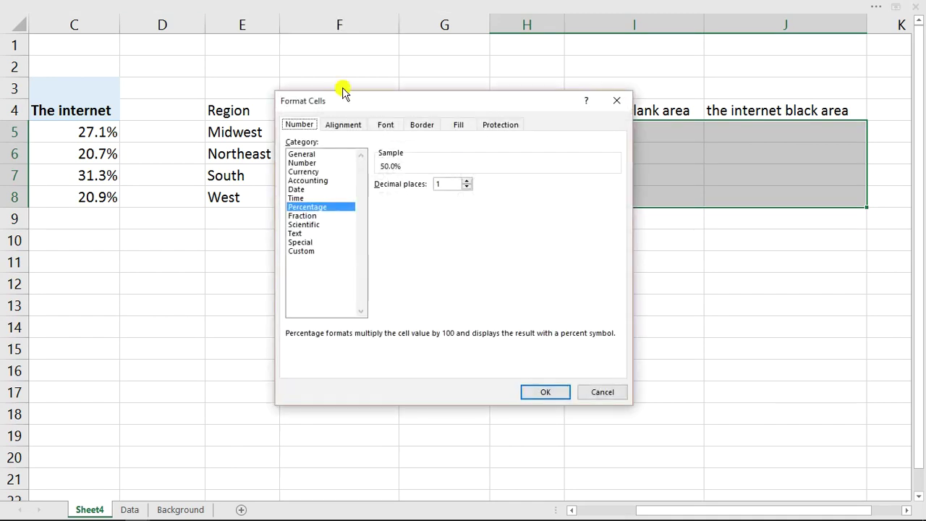
pyautogui.click(467, 188)
pyautogui.click(546, 391)
# Enter the formula =100%-F5 in I5 for the Midwest "bad govt blank area" value
pyautogui.click(586, 130)
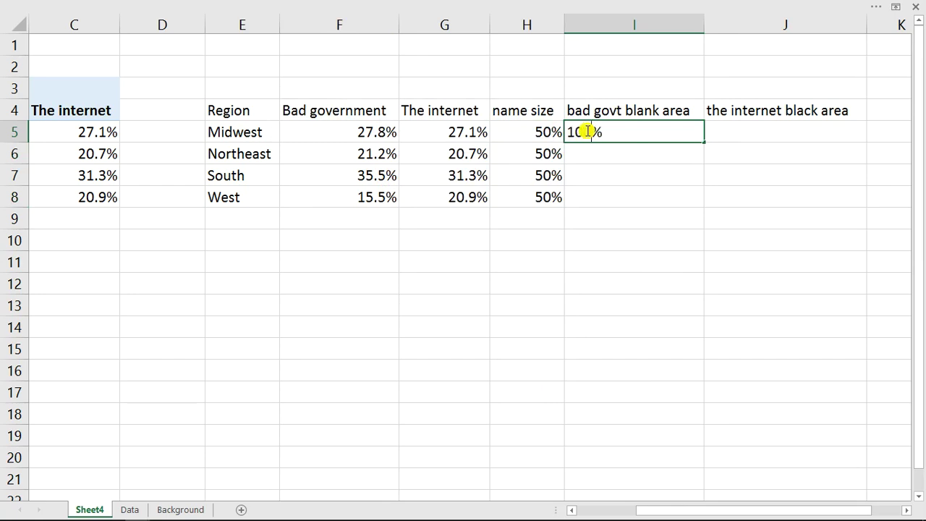
pyautogui.hotkey('ctrl', 'Return')
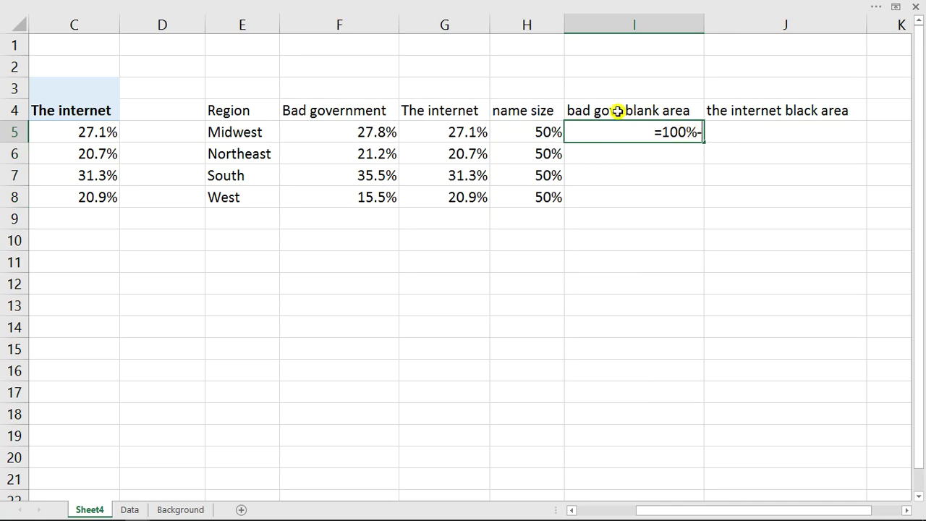
pyautogui.click(350, 135)
pyautogui.press('Return')
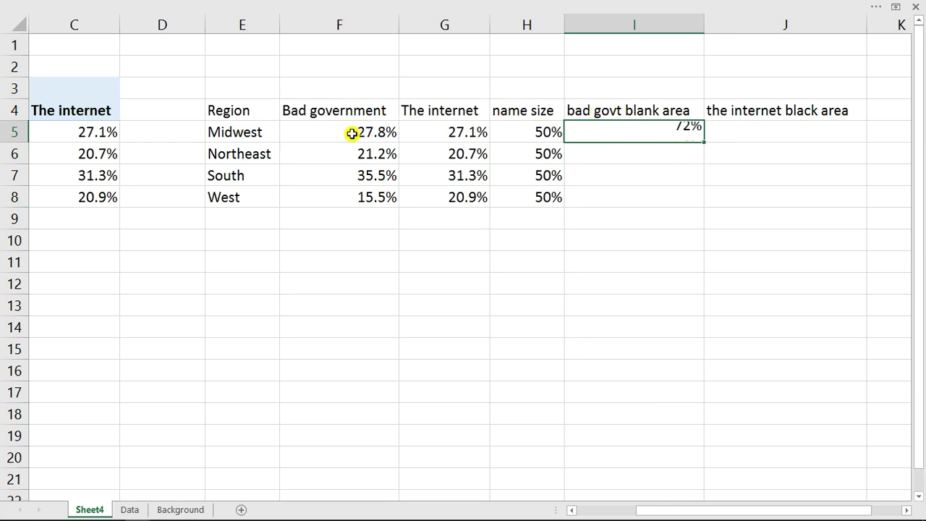
# Enter the formula =100%-G5 in J5 and fill the formulas in I5:J5 down to row 8
pyautogui.click(746, 133)
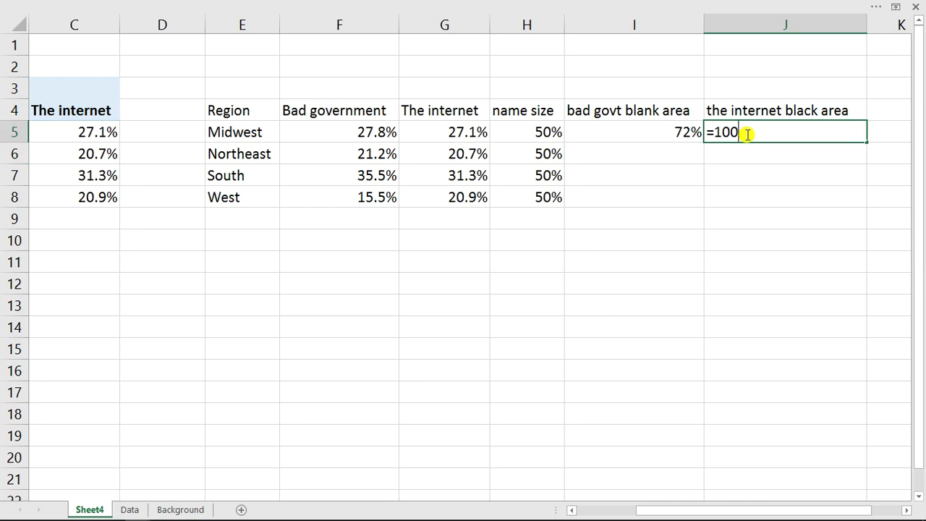
pyautogui.write('=100%-')
pyautogui.click(446, 132)
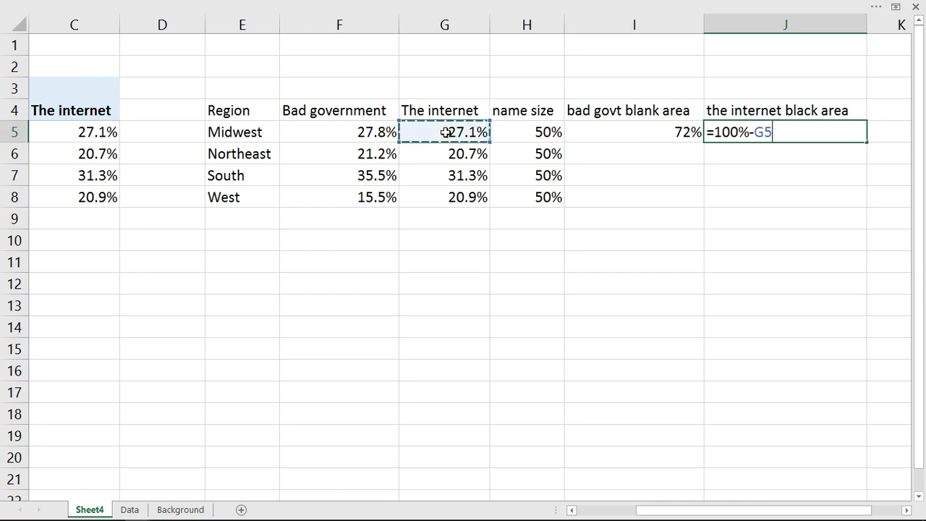
pyautogui.press('Return')
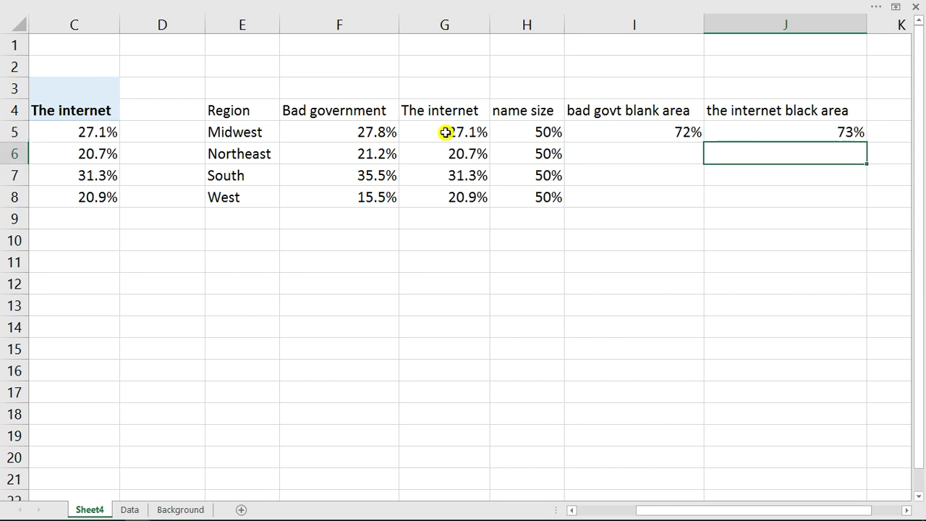
pyautogui.moveTo(647, 134); pyautogui.dragTo(807, 130)
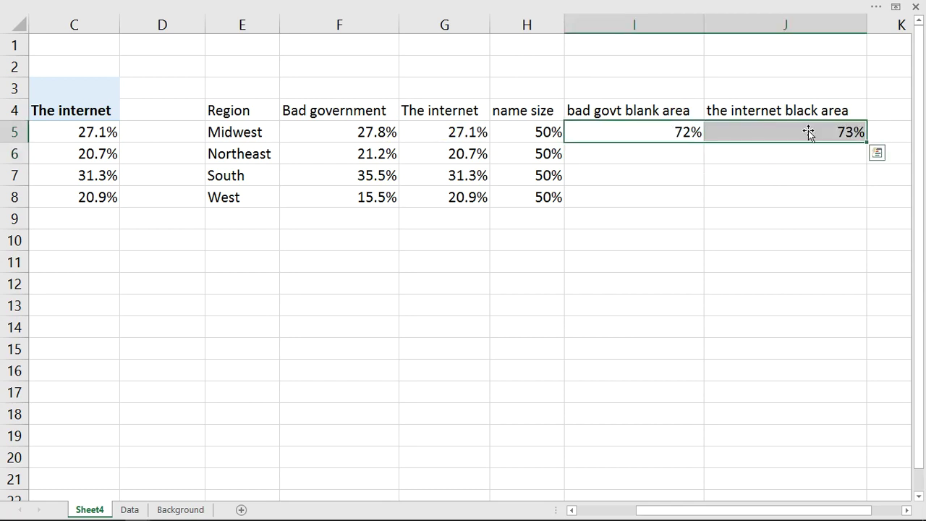
pyautogui.moveTo(866, 141); pyautogui.dragTo(862, 202)
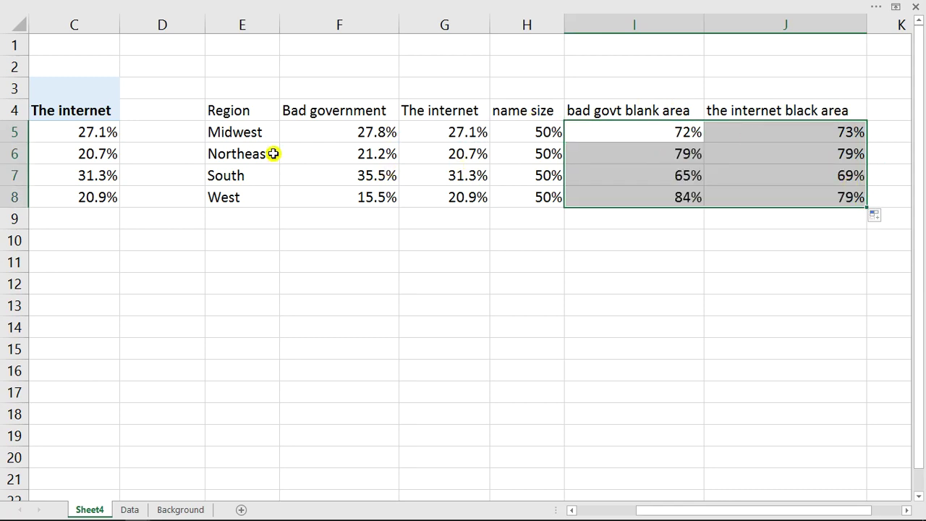
# Apply borders around all cells of the helper table E4:J8
pyautogui.click(225, 110)
pyautogui.moveTo(287, 111); pyautogui.dragTo(809, 192)
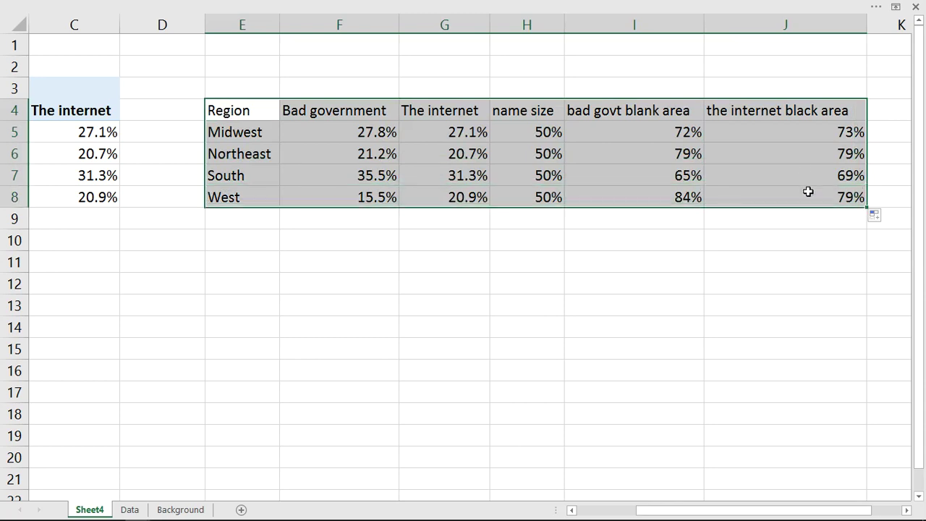
pyautogui.click(62, 5)
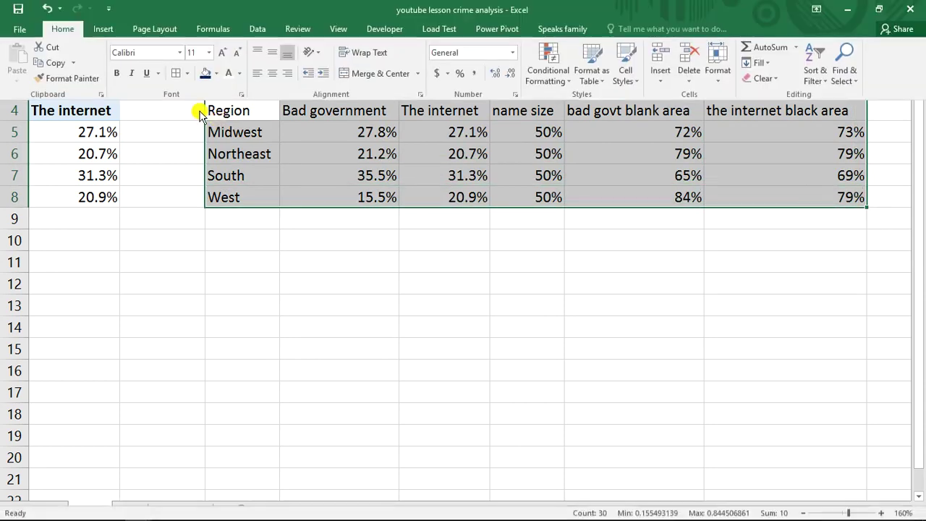
pyautogui.click(102, 31)
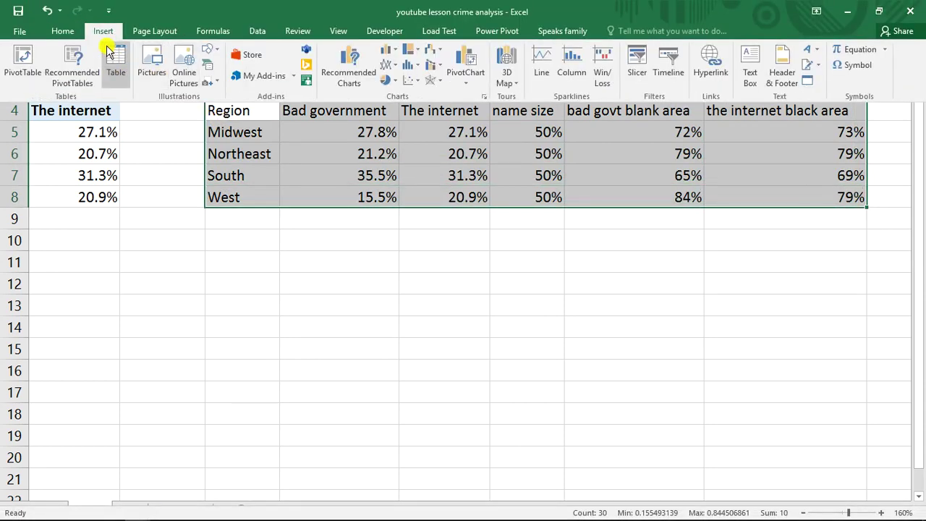
pyautogui.click(66, 33)
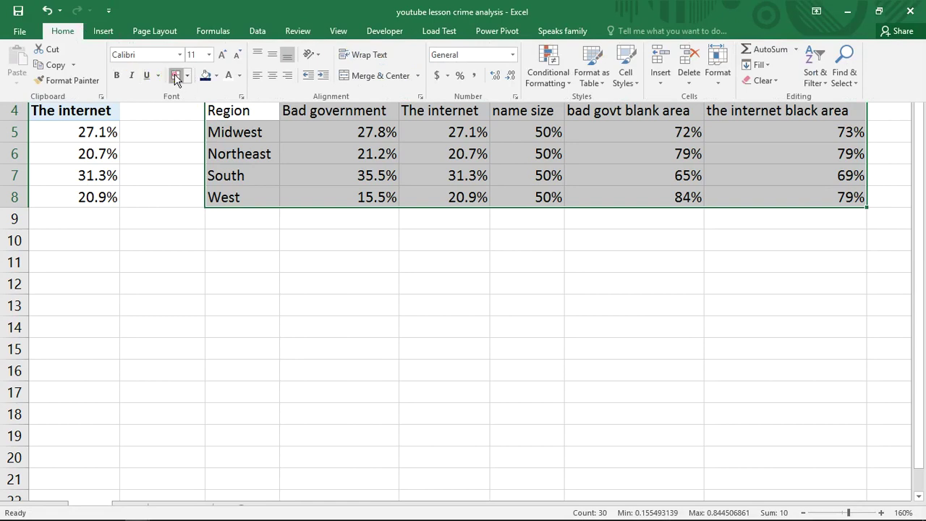
pyautogui.click(417, 181)
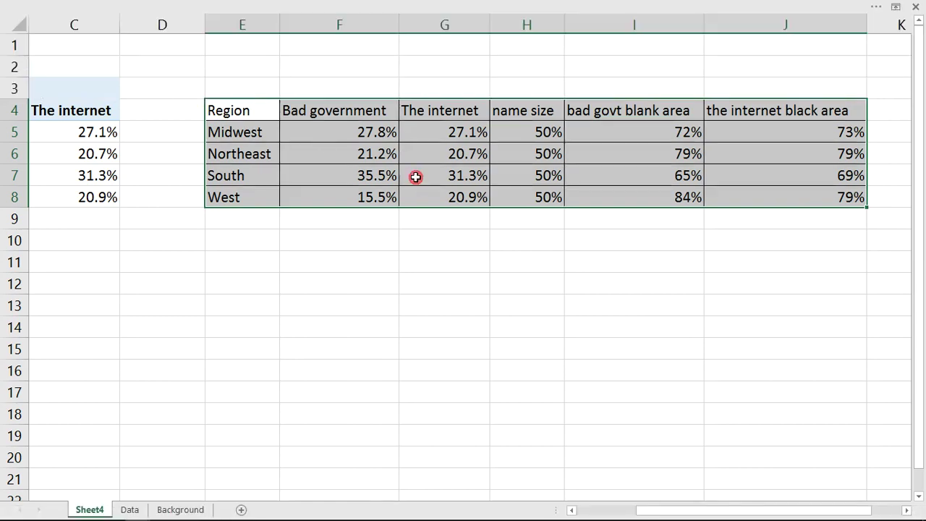
# Insert a 2-D stacked bar chart from the helper table E4:J8 and delete its chart title
pyautogui.click(242, 112)
pyautogui.moveTo(255, 111)
pyautogui.mouseDown()
pyautogui.moveTo(763, 178)
pyautogui.moveTo(800, 198)
pyautogui.mouseUp()
pyautogui.click(232, 6)
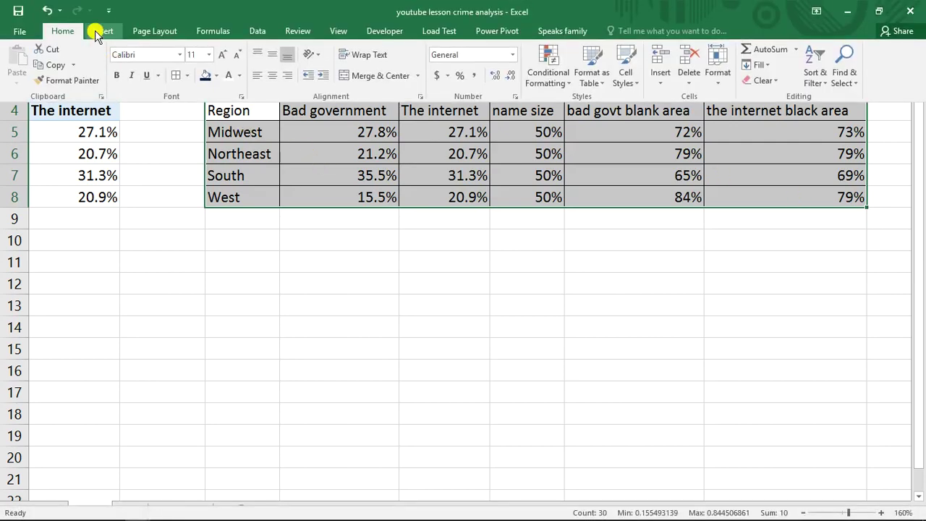
pyautogui.click(97, 33)
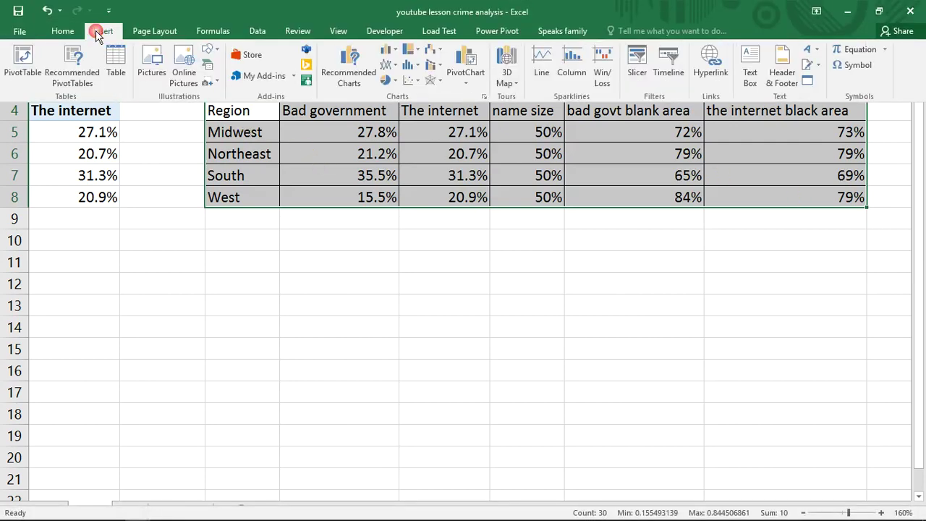
pyautogui.click(393, 50)
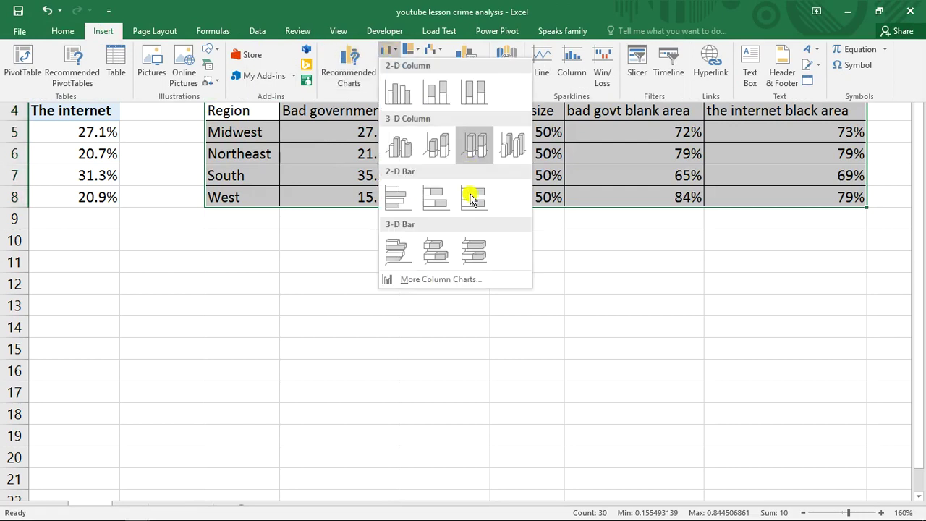
pyautogui.click(432, 194)
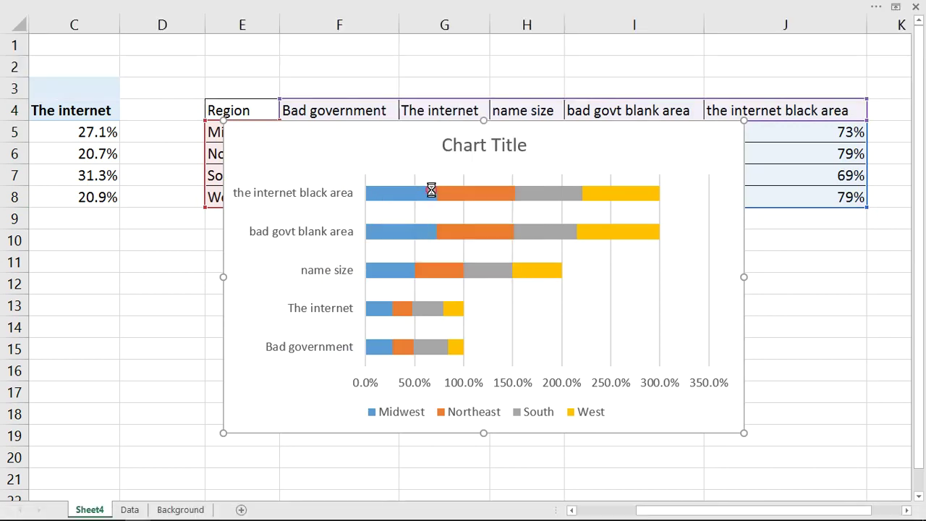
pyautogui.click(471, 151)
pyautogui.press('Delete')
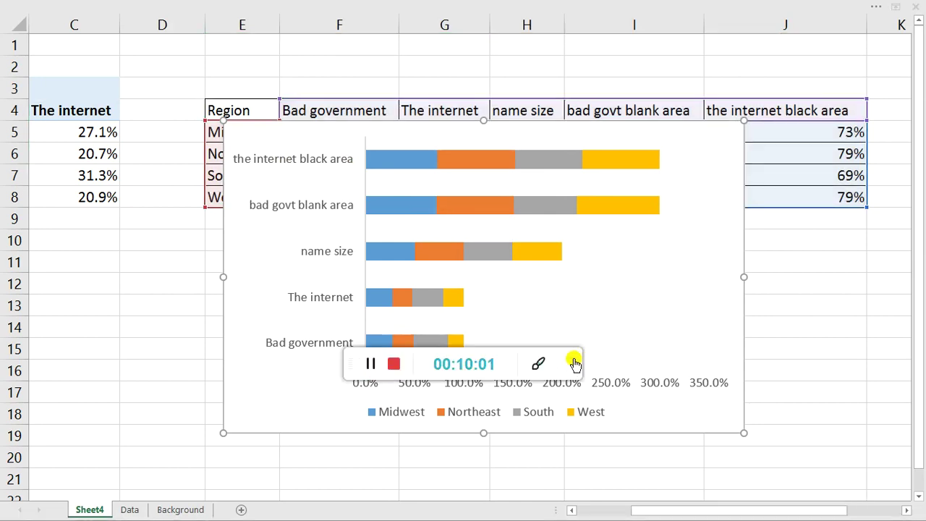
pyautogui.click(577, 363)
pyautogui.click(577, 363)
# Open the stacked bar chart's data source settings and switch its rows and columns so the regions become the categories
pyautogui.rightClick(438, 166)
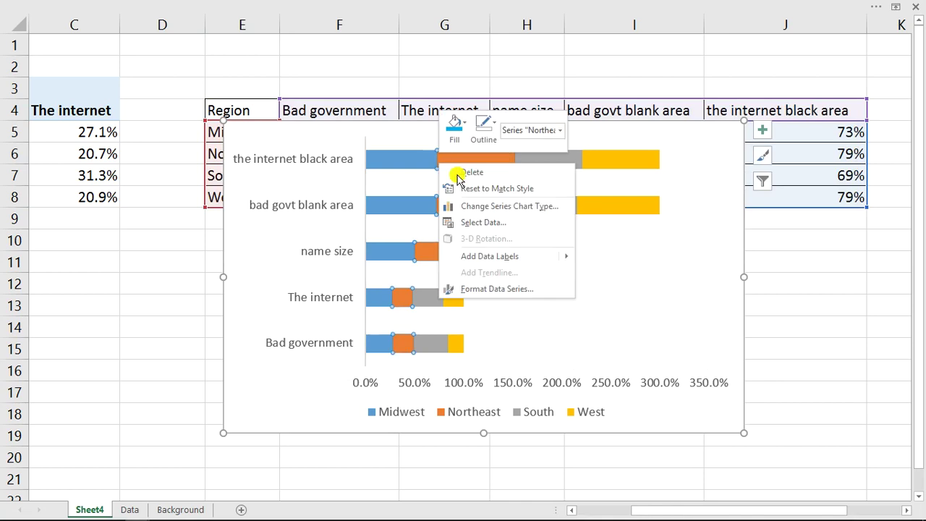
pyautogui.click(478, 225)
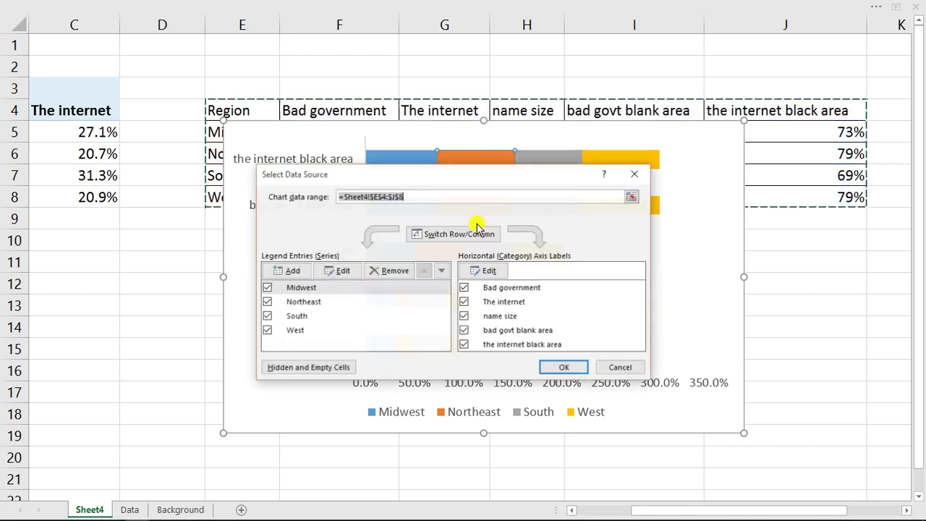
pyautogui.click(440, 235)
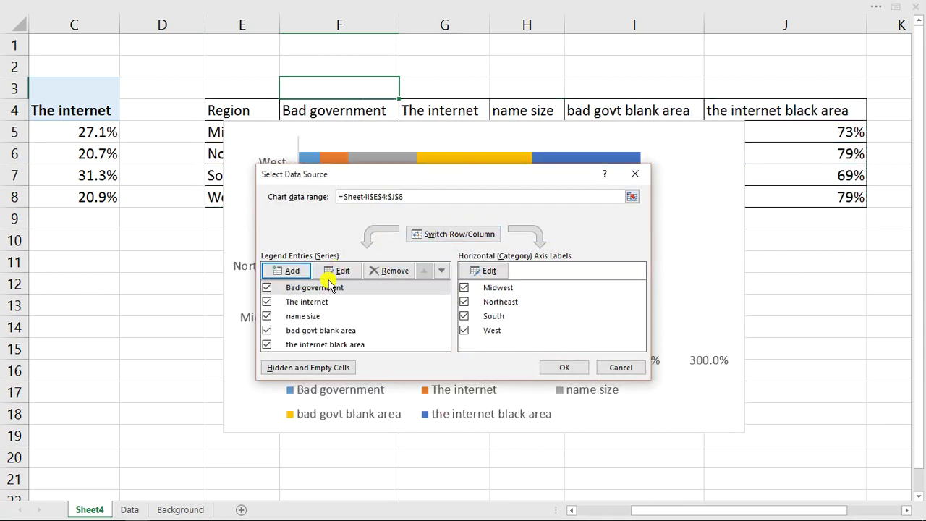
# Move the "bad govt blank area" series to the first place in the chart's series order
pyautogui.moveTo(497, 177); pyautogui.dragTo(654, 306)
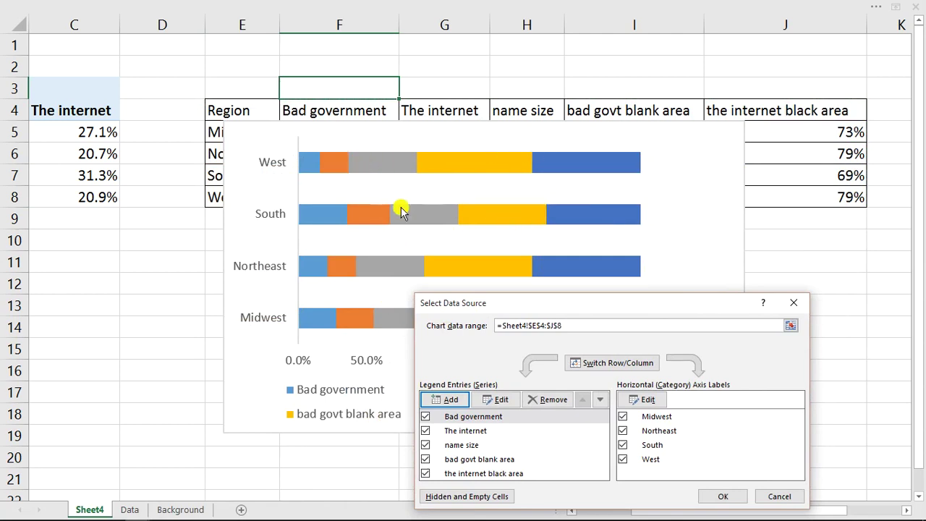
pyautogui.moveTo(635, 313); pyautogui.dragTo(634, 191)
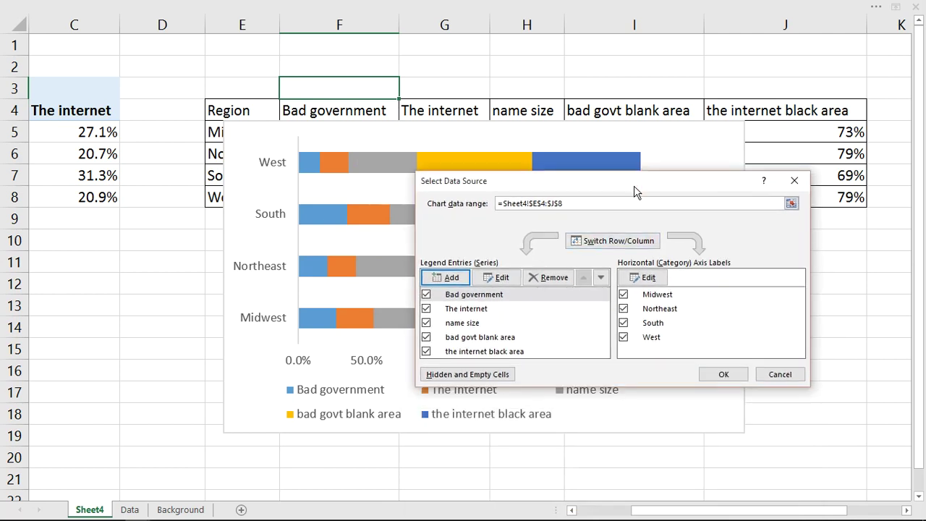
pyautogui.click(478, 339)
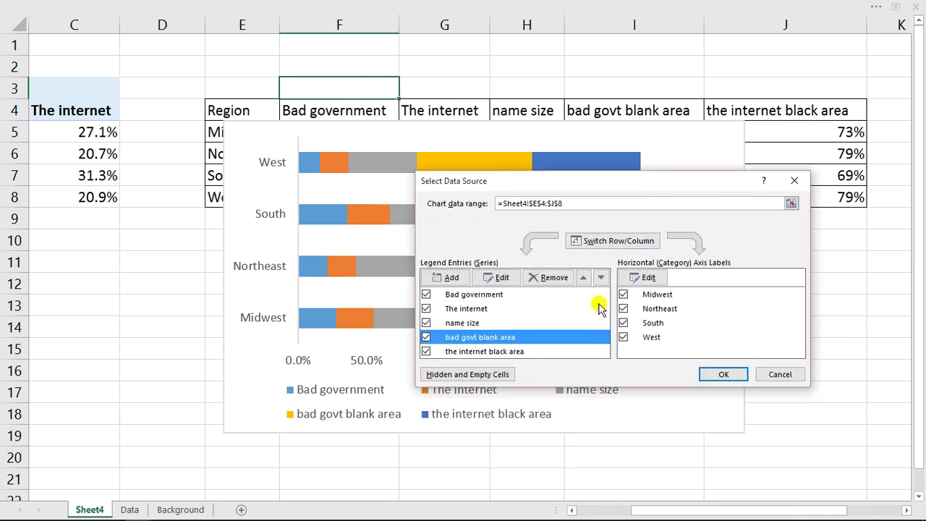
pyautogui.click(585, 278)
pyautogui.click(585, 278)
pyautogui.click(585, 278)
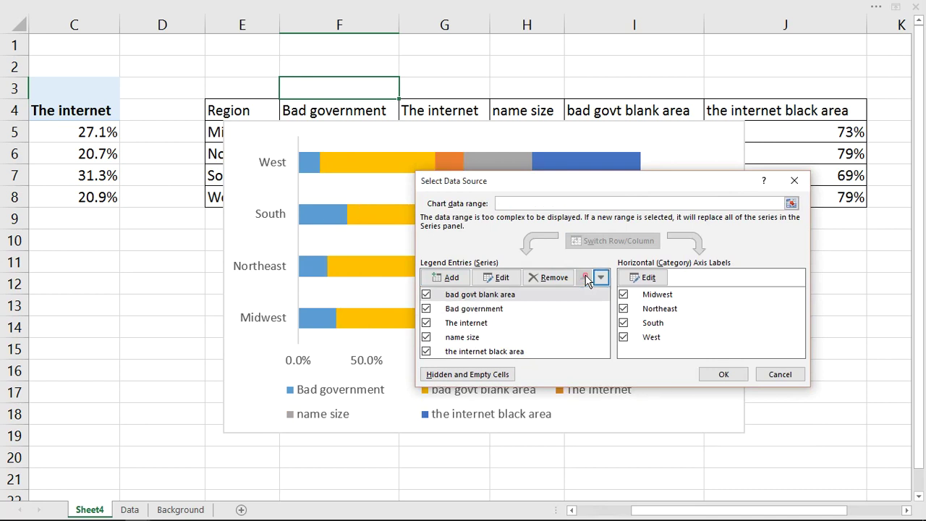
# Move the "name size" series up one place so it sits between "Bad government" and "The internet"
pyautogui.click(472, 337)
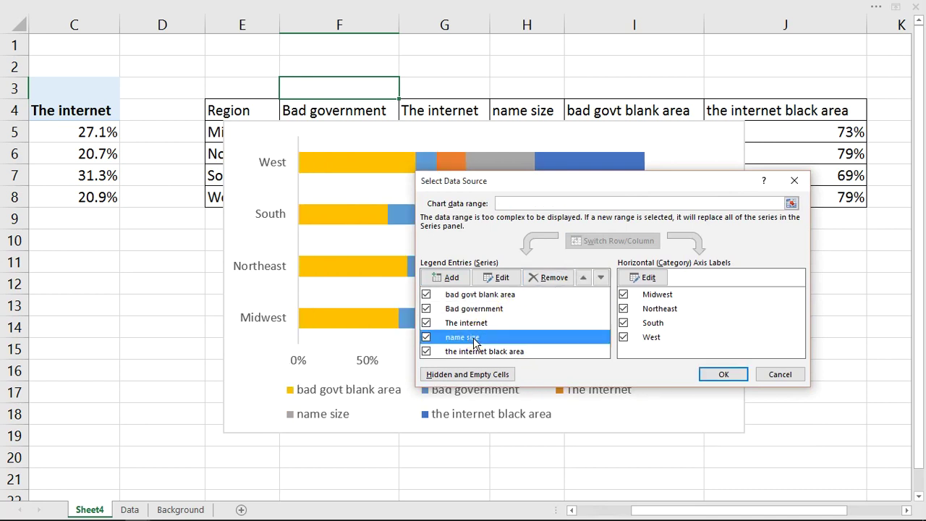
pyautogui.click(583, 279)
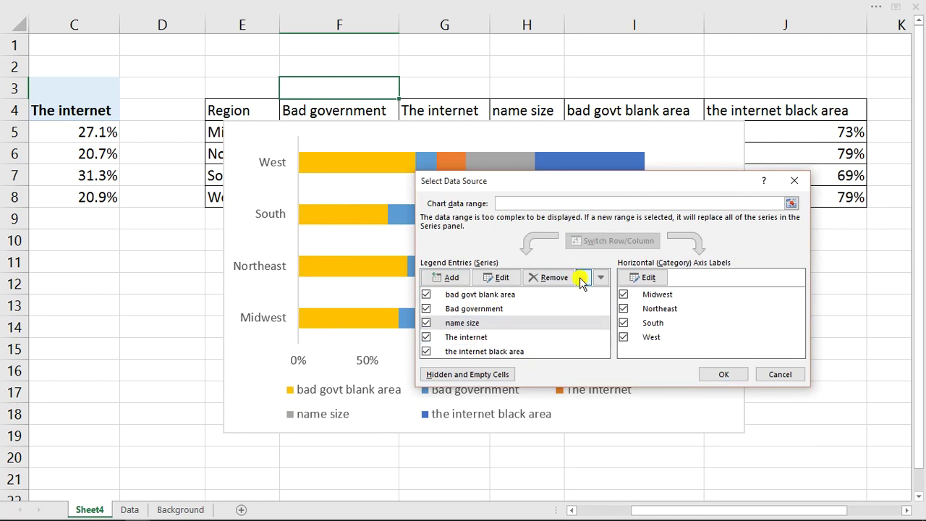
pyautogui.moveTo(589, 187); pyautogui.dragTo(639, 367)
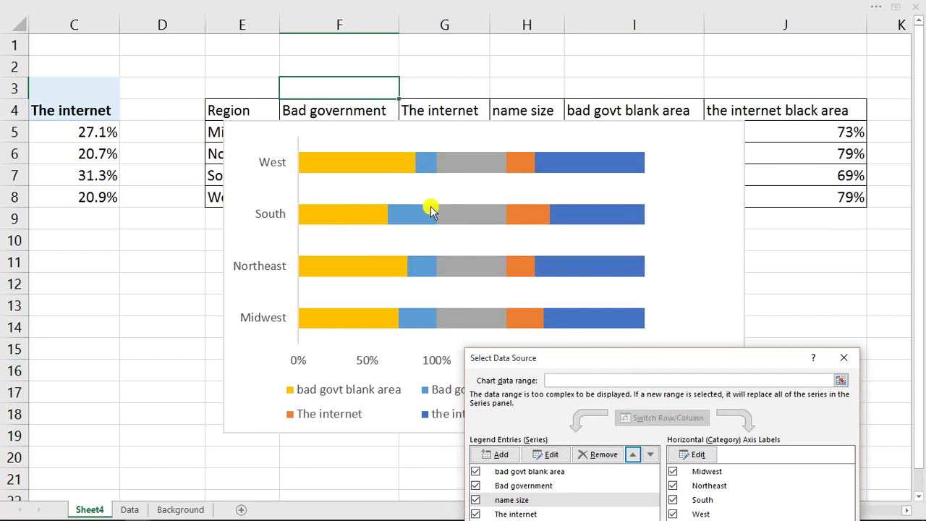
pyautogui.moveTo(708, 365); pyautogui.dragTo(563, 180)
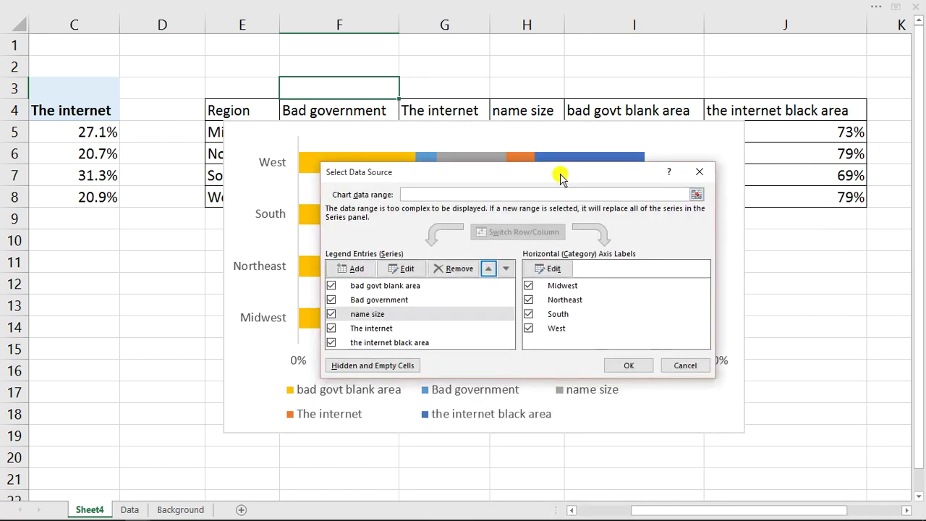
# Confirm the new series order and set the horizontal axis bounds to a minimum of 0 and a maximum of 2.5
pyautogui.click(627, 366)
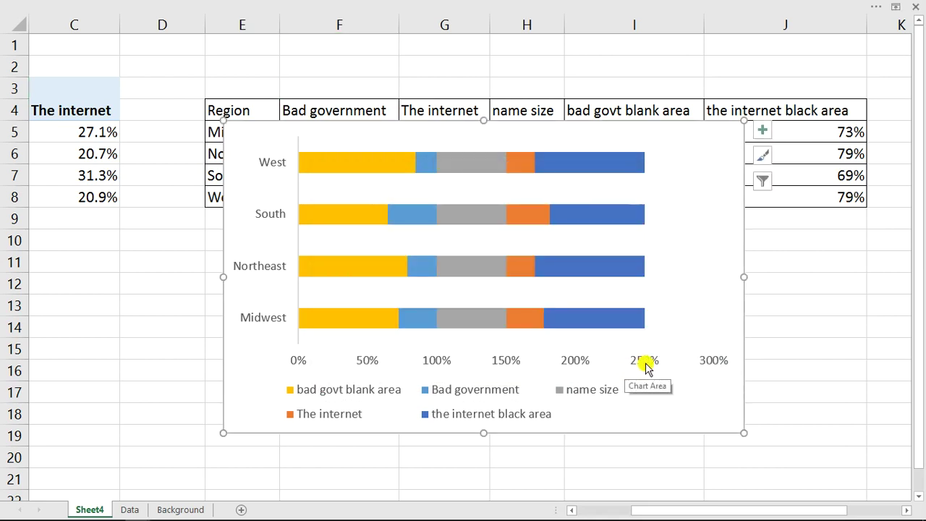
pyautogui.click(648, 367)
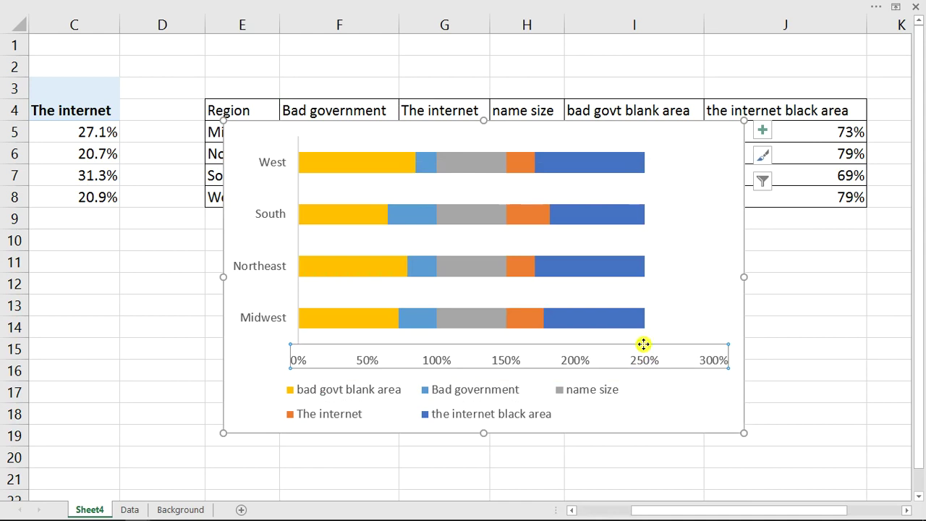
pyautogui.doubleClick(644, 344)
pyautogui.moveTo(509, 112); pyautogui.dragTo(139, 82)
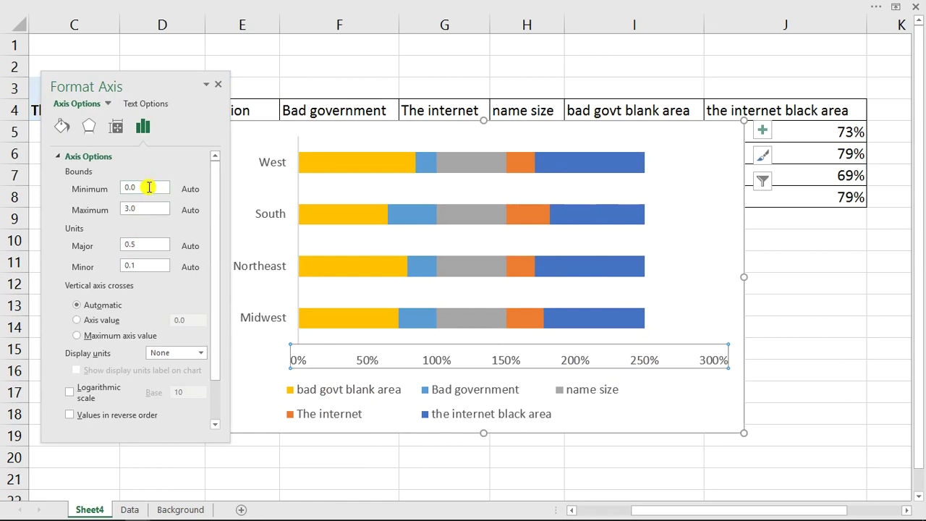
pyautogui.click(123, 187)
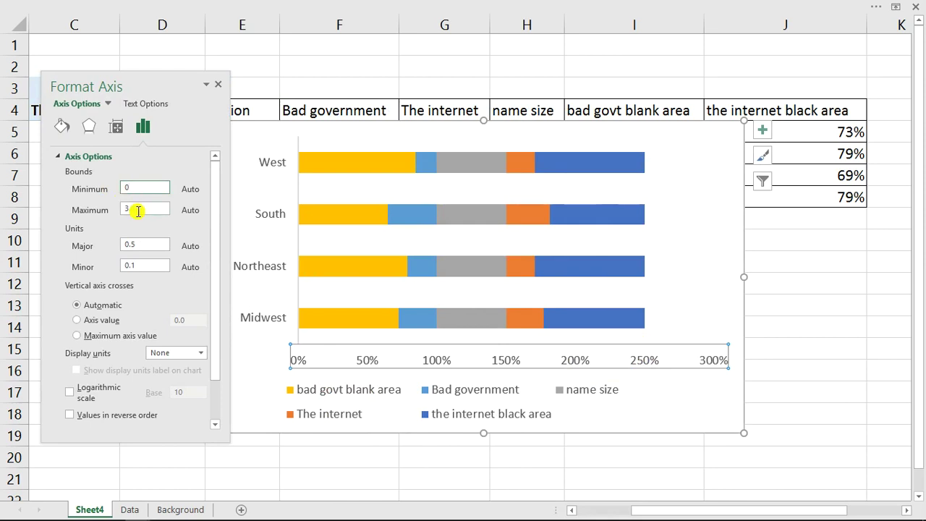
pyautogui.click(144, 208)
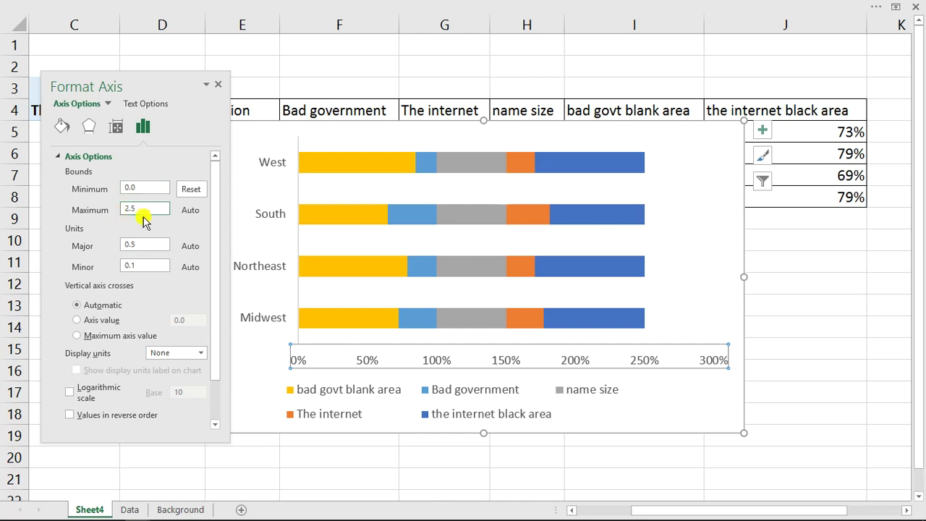
pyautogui.click(155, 185)
pyautogui.write('0')
pyautogui.press('Return')
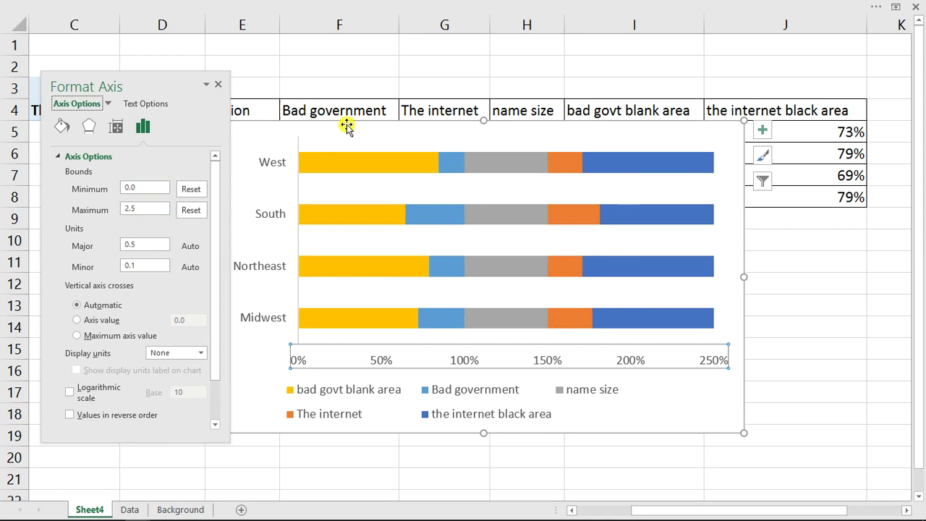
# Move the chart down to uncover the helper table's first rows and delete its horizontal value axis
pyautogui.click(403, 127)
pyautogui.moveTo(403, 127); pyautogui.dragTo(395, 183)
pyautogui.moveTo(347, 130); pyautogui.dragTo(814, 128)
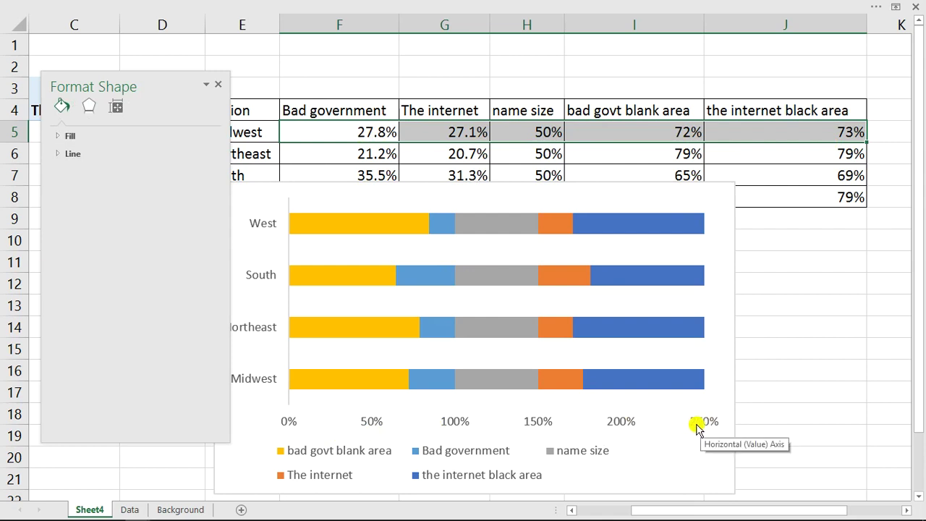
pyautogui.click(537, 425)
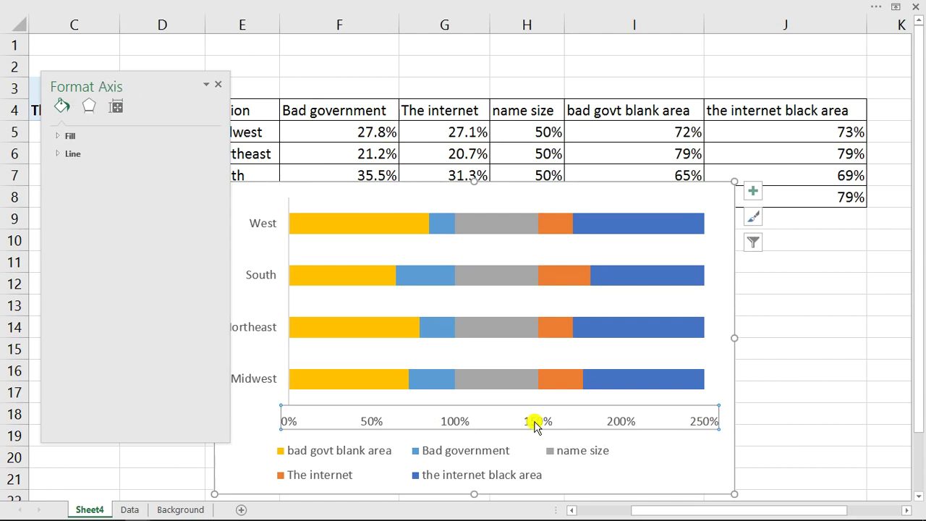
pyautogui.press('Delete')
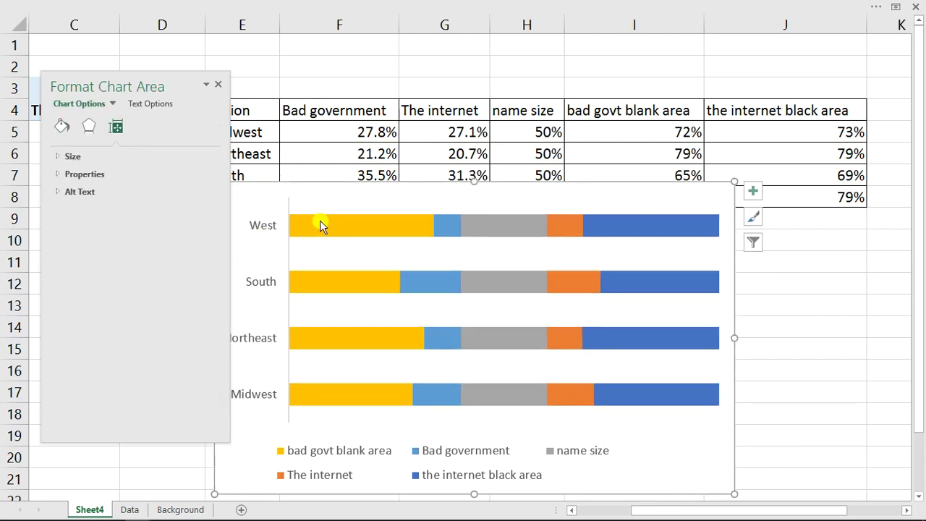
# Set the gap width of the chart's bars to 30%
pyautogui.click(320, 220)
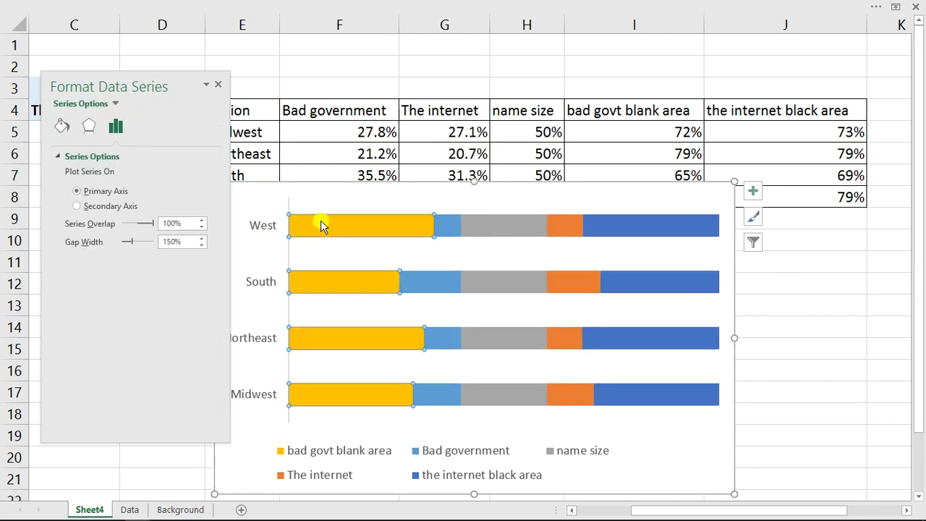
pyautogui.doubleClick(169, 243)
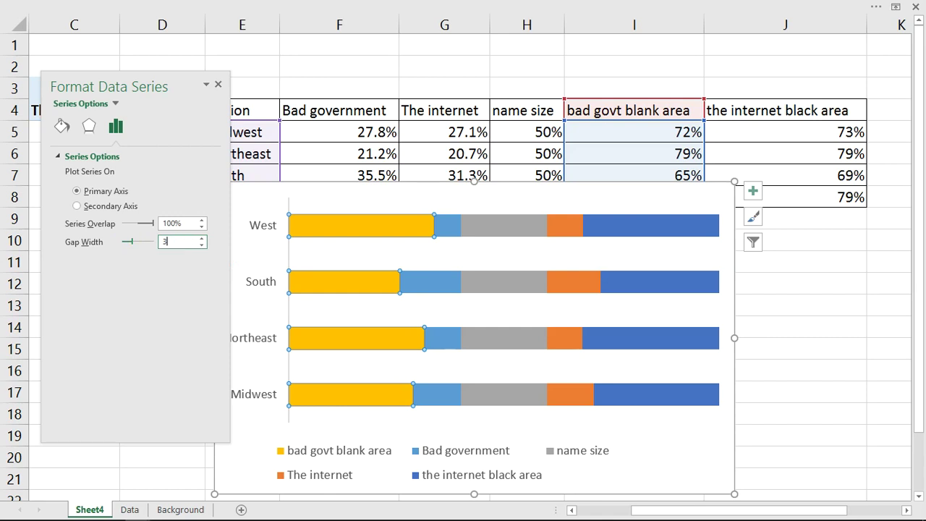
pyautogui.click(186, 225)
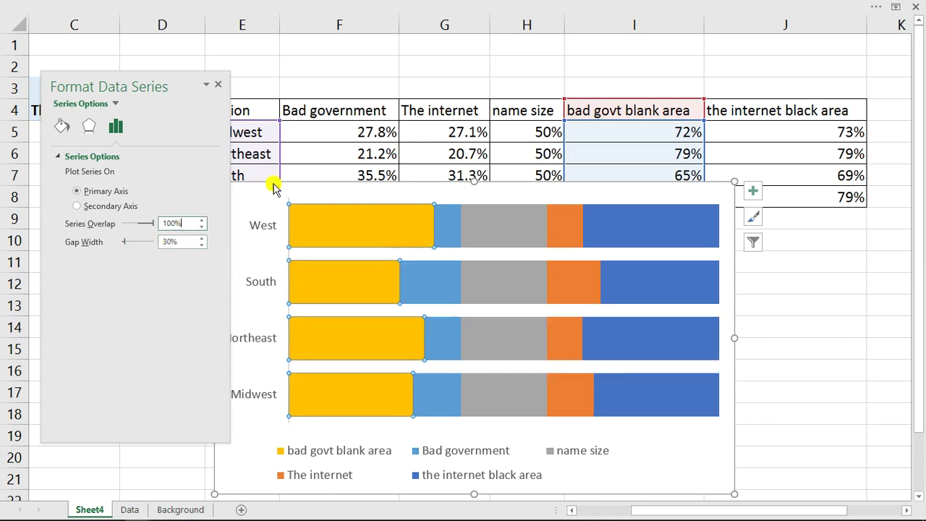
# Give the "bad govt blank area" series no fill and no border line
pyautogui.click(64, 129)
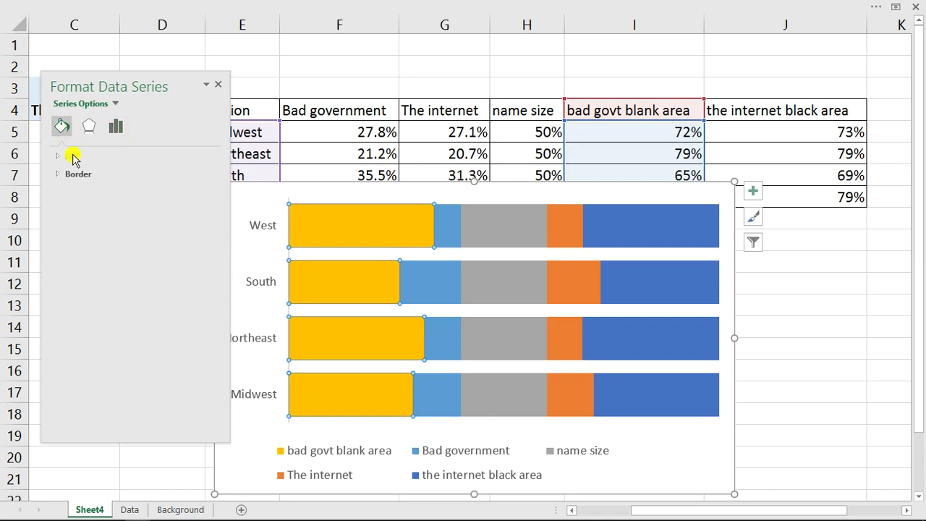
pyautogui.click(70, 157)
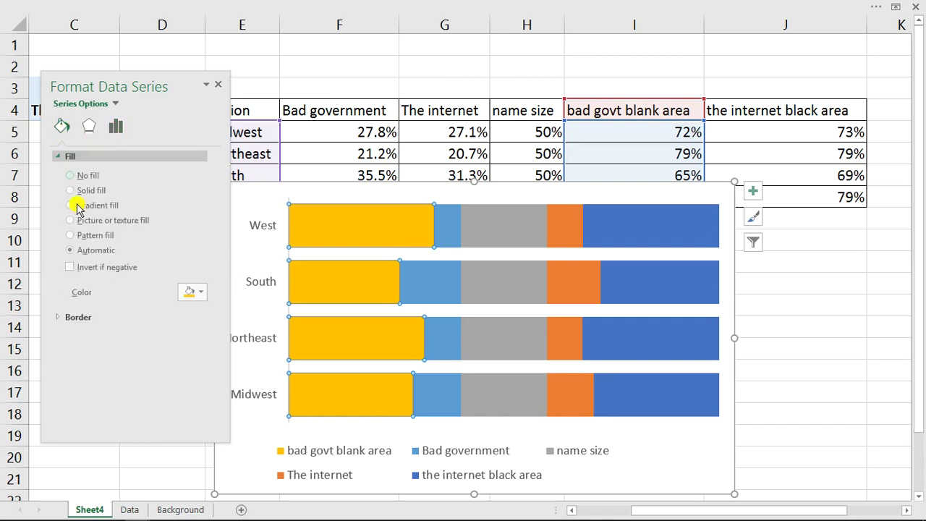
pyautogui.click(76, 322)
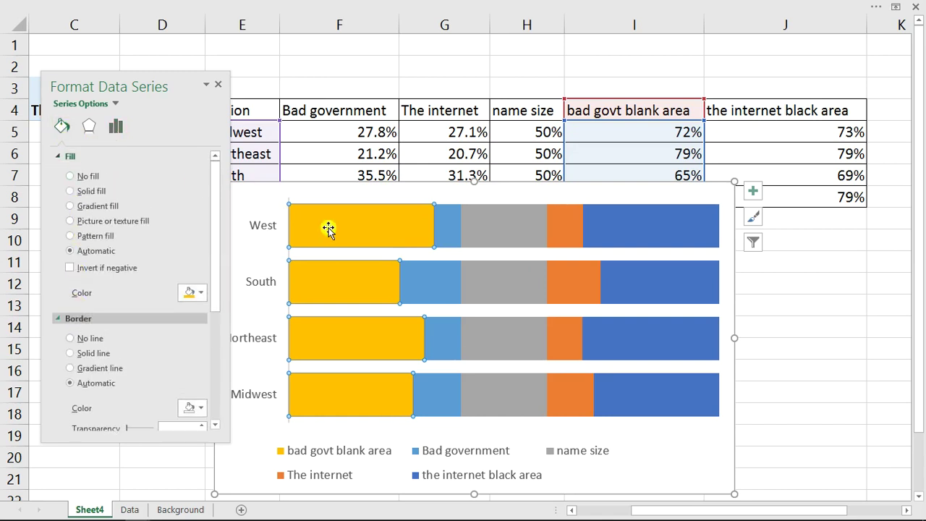
pyautogui.click(70, 176)
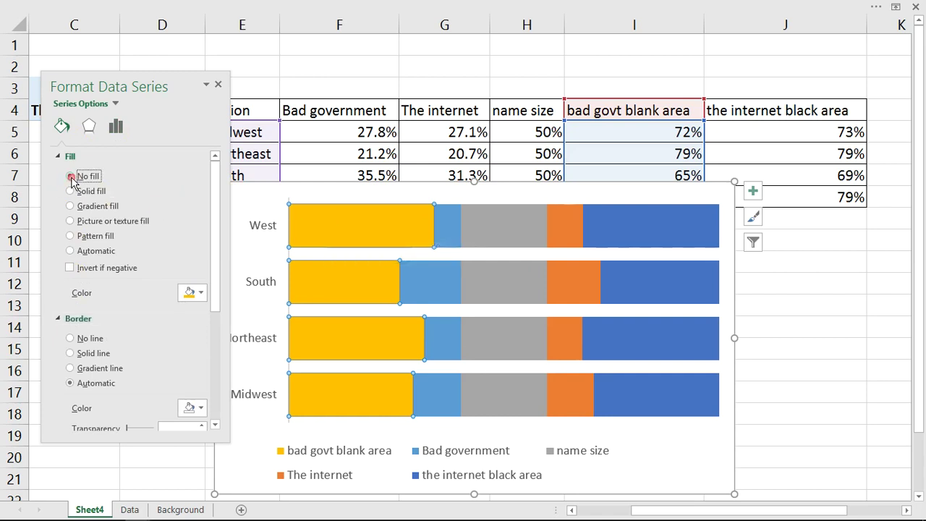
pyautogui.click(70, 311)
# Give the "the internet black area" series no fill and no border line, and deselect the chart
pyautogui.click(625, 217)
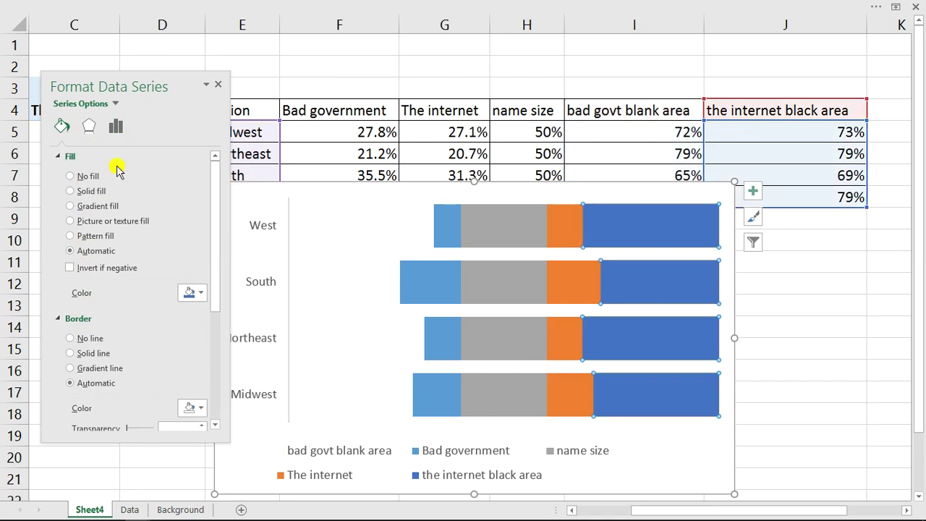
pyautogui.click(74, 177)
pyautogui.click(71, 325)
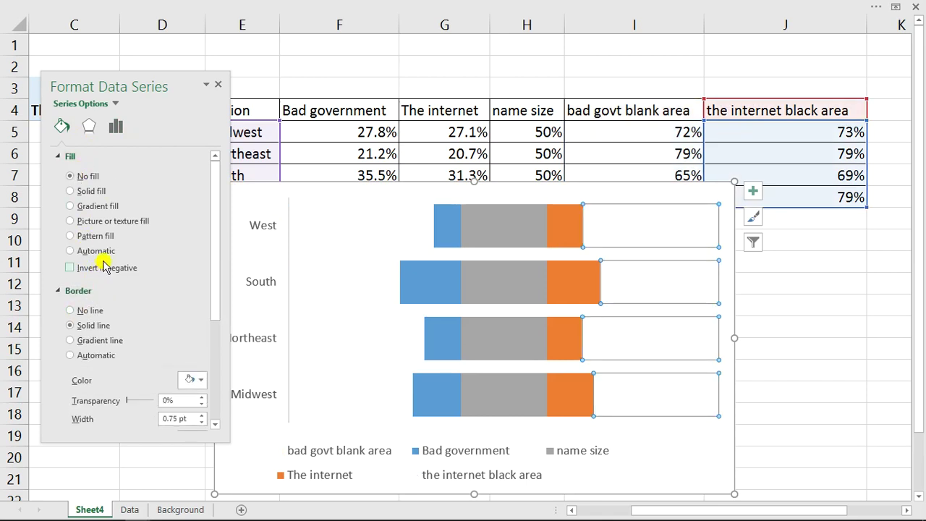
pyautogui.click(70, 311)
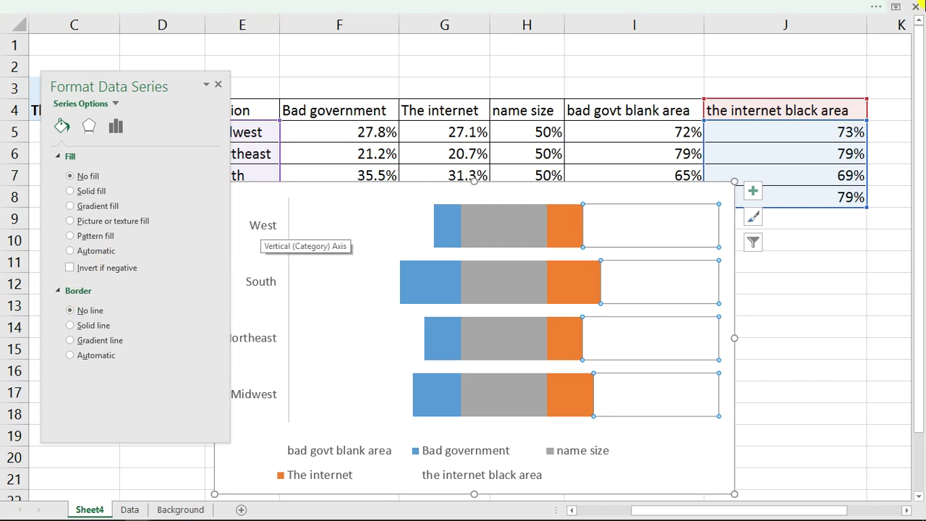
pyautogui.click(805, 268)
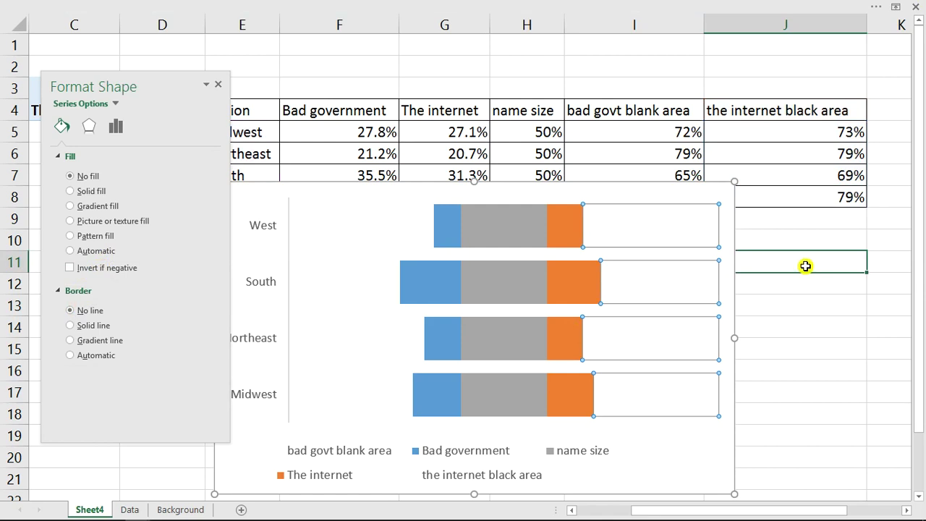
# Add data labels to the grey "name size" series in the middle of the bars
pyautogui.click(488, 226)
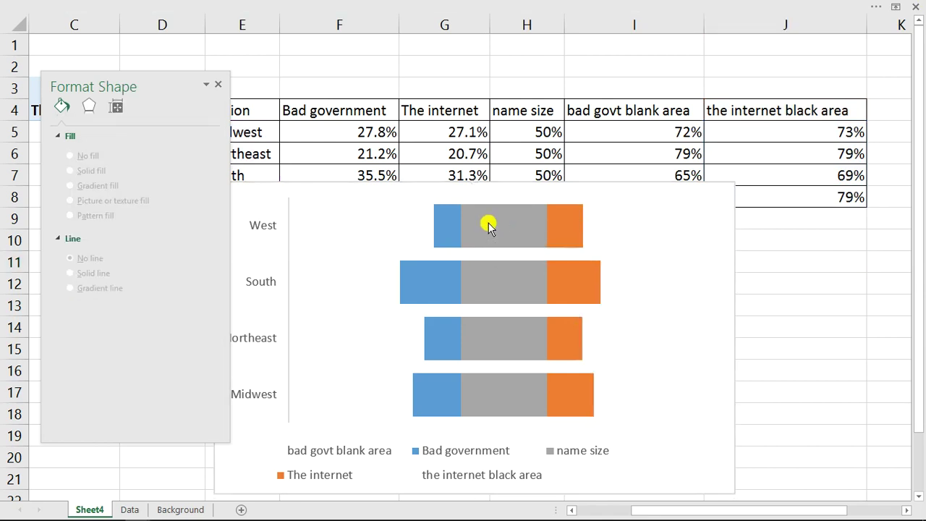
pyautogui.rightClick(488, 226)
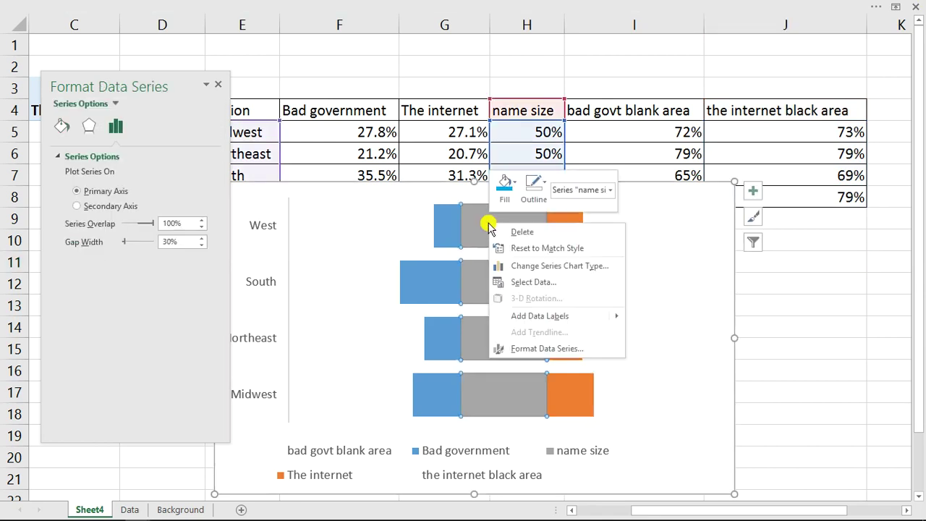
pyautogui.moveTo(588, 319)
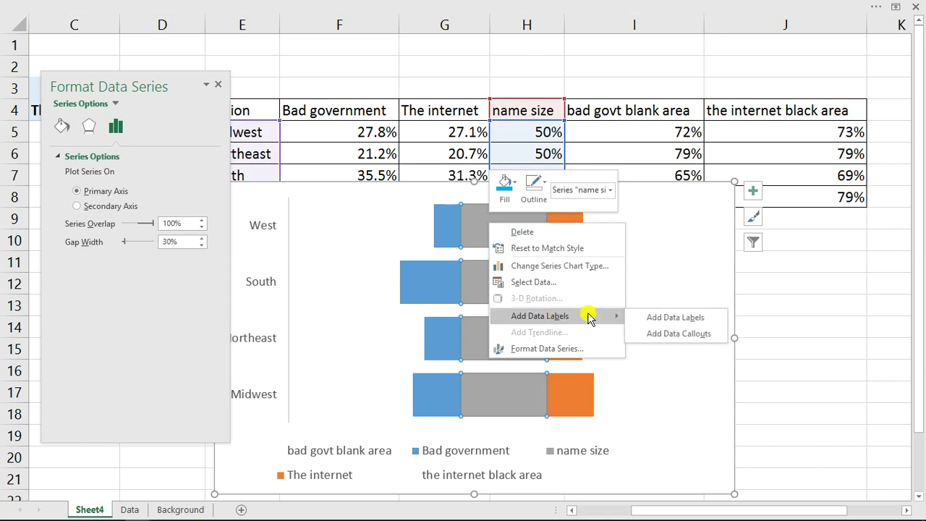
pyautogui.click(678, 318)
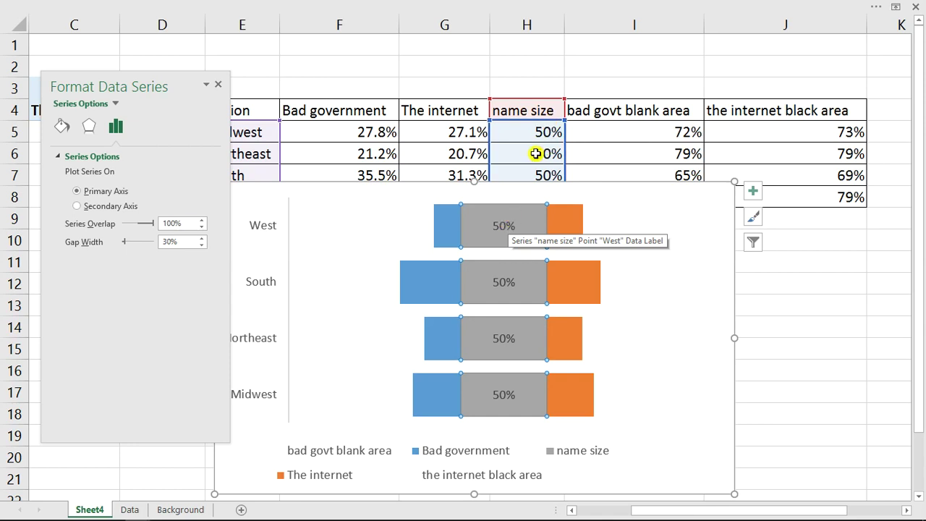
# Open the label options for the "name size" data labels and move the chart aside to uncover the region names in E5:E8
pyautogui.moveTo(152, 87)
pyautogui.mouseDown()
pyautogui.moveTo(150, 267)
pyautogui.moveTo(254, 179)
pyautogui.moveTo(248, 155)
pyautogui.moveTo(155, 103)
pyautogui.moveTo(155, 89)
pyautogui.mouseUp()
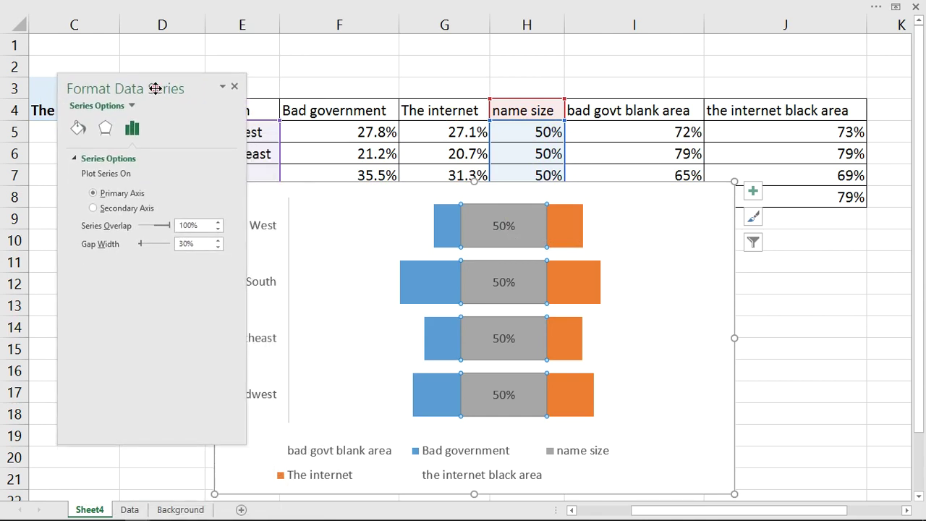
pyautogui.click(511, 227)
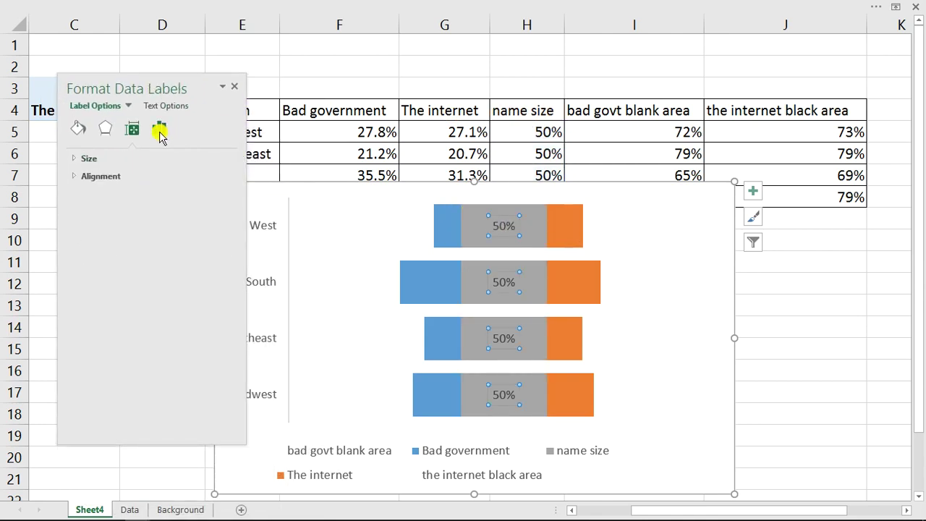
pyautogui.click(159, 130)
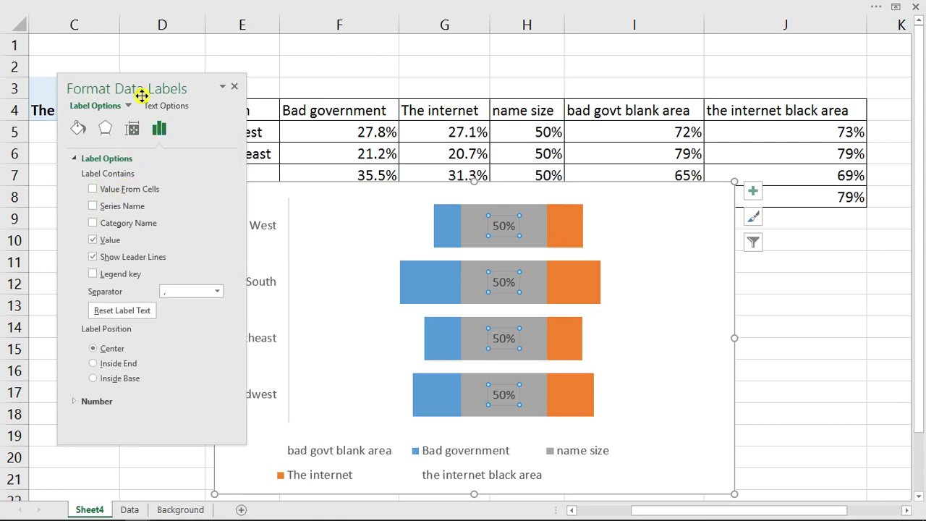
pyautogui.moveTo(146, 88); pyautogui.dragTo(639, 104)
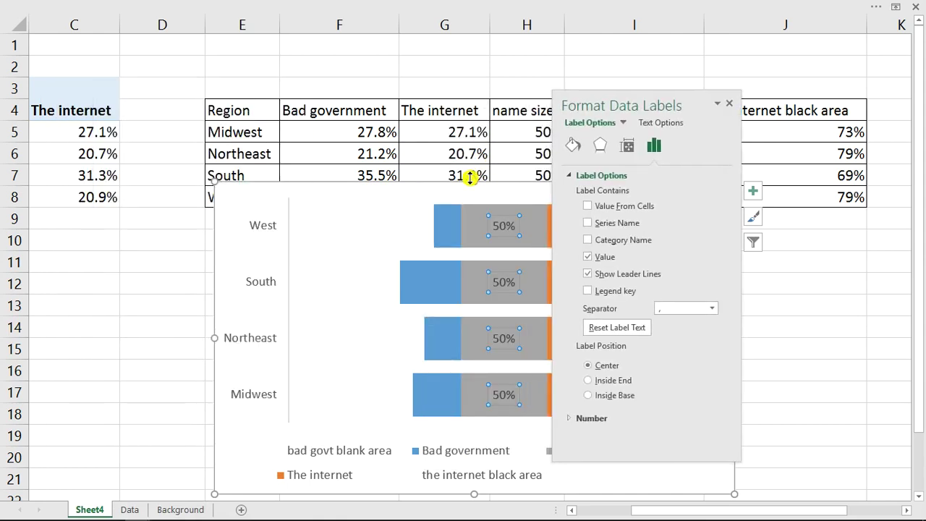
pyautogui.moveTo(489, 185); pyautogui.dragTo(564, 136)
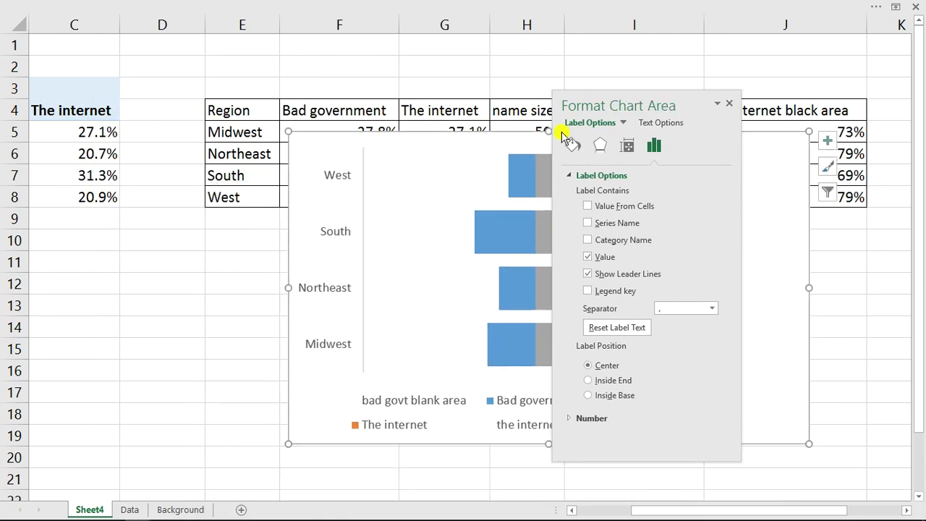
pyautogui.moveTo(635, 99); pyautogui.dragTo(768, 96)
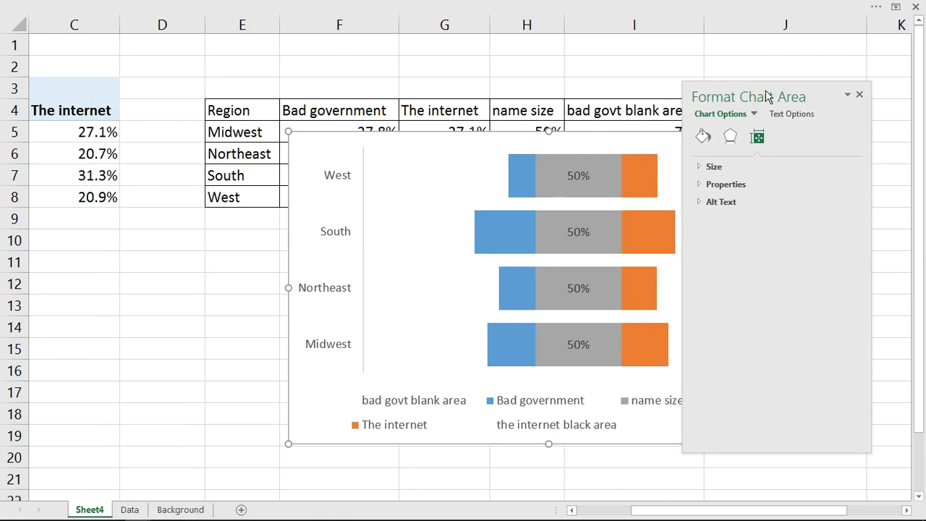
# Make the "name size" data labels show the region names from cells E5:E8 instead of their values
pyautogui.click(577, 174)
pyautogui.click(786, 139)
pyautogui.click(723, 168)
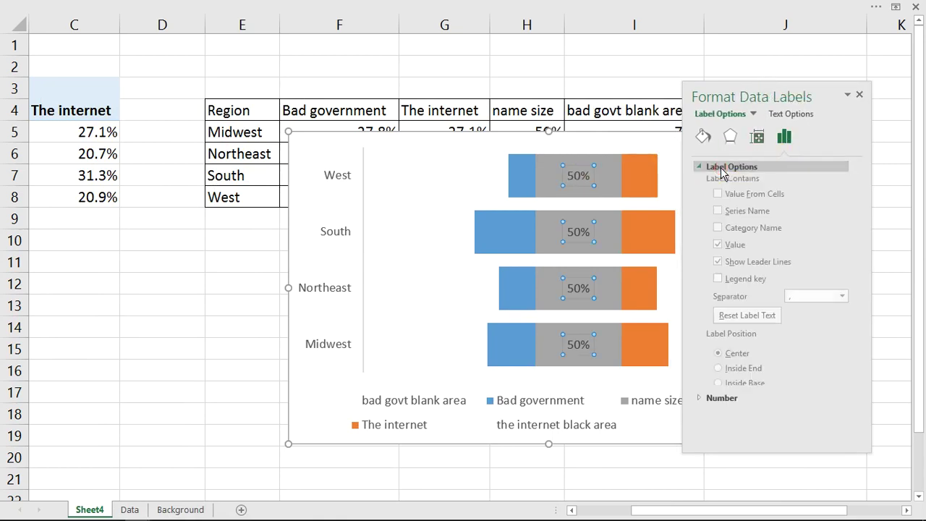
pyautogui.click(718, 196)
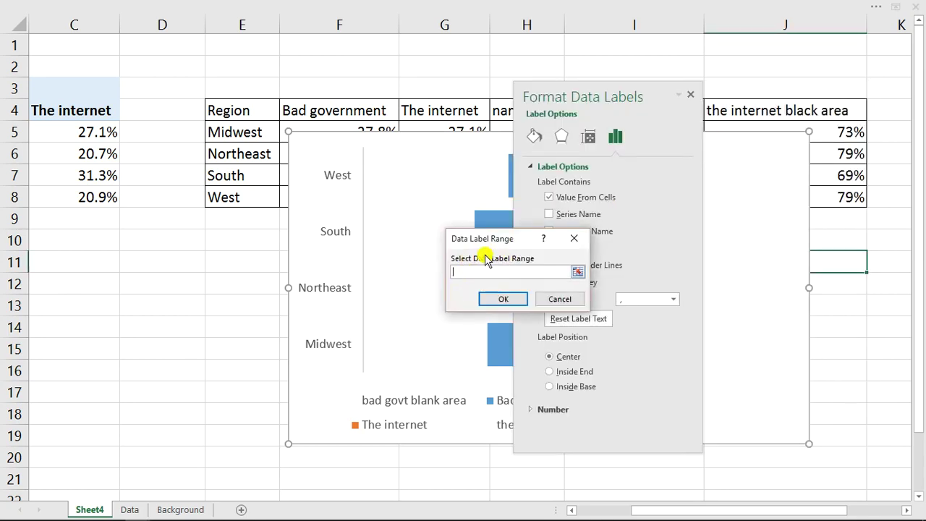
pyautogui.moveTo(233, 132); pyautogui.dragTo(230, 197)
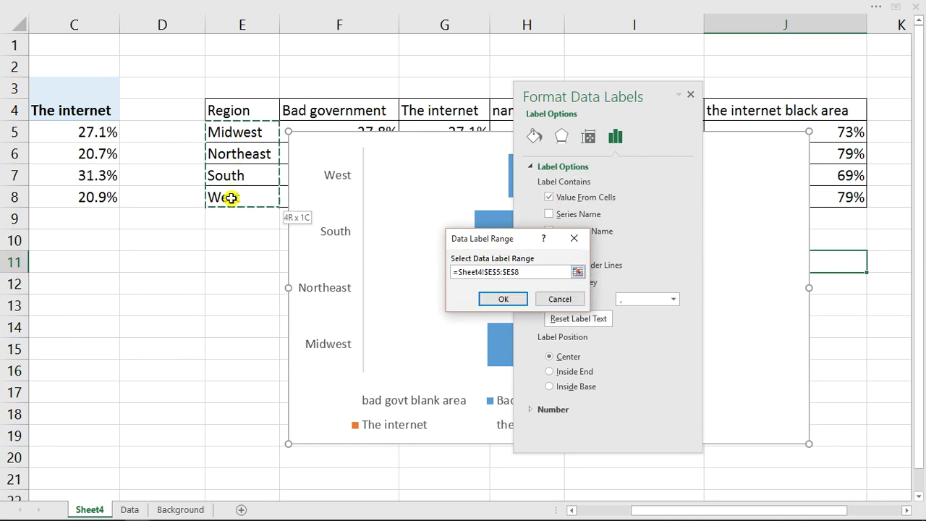
pyautogui.click(503, 300)
pyautogui.moveTo(587, 96); pyautogui.dragTo(241, 115)
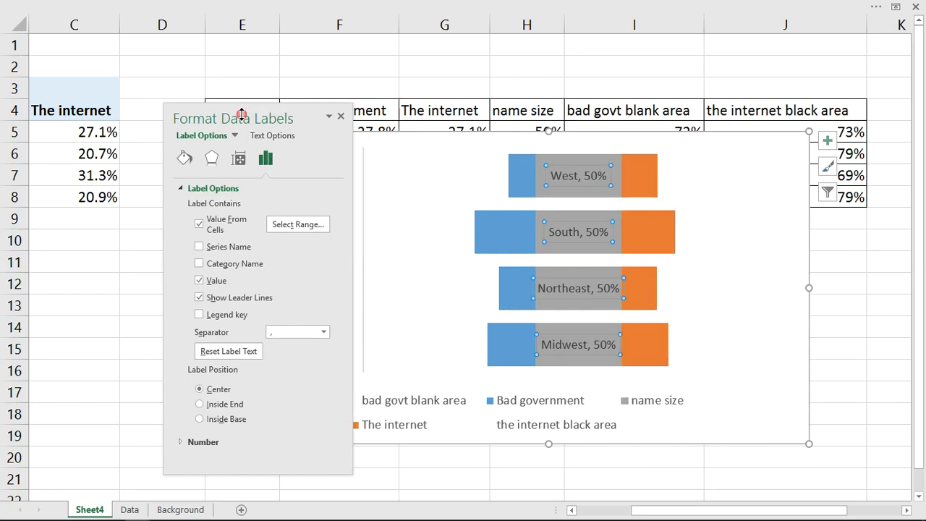
pyautogui.click(199, 282)
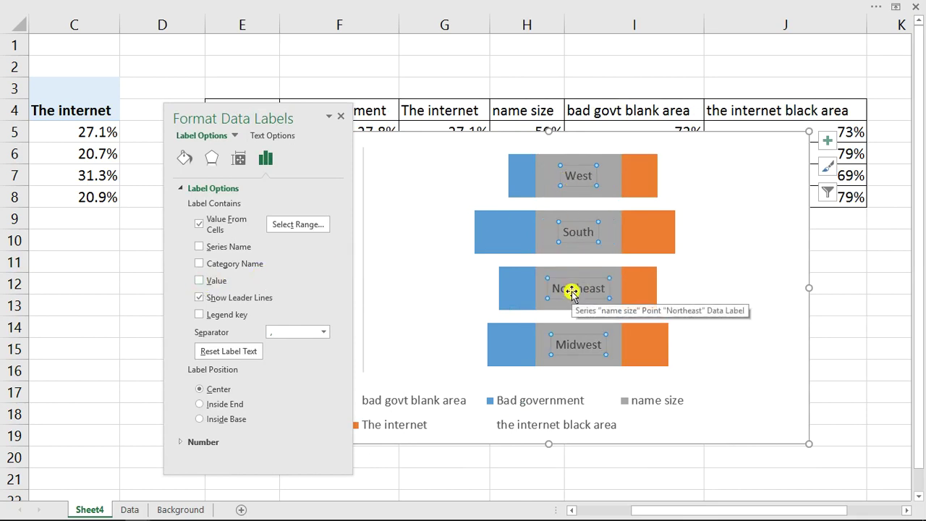
# Add data labels to the blue "Bad government" series and the orange "The internet" series
pyautogui.click(519, 168)
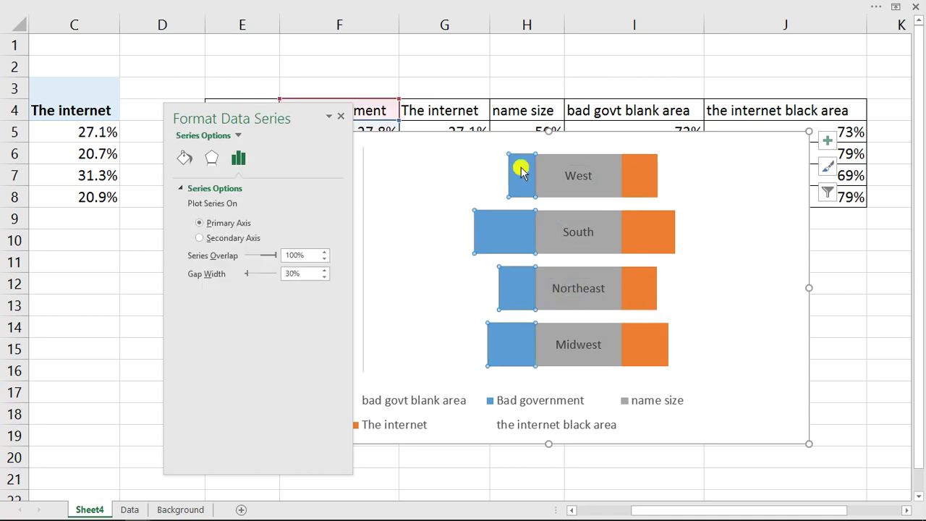
pyautogui.rightClick(521, 169)
pyautogui.moveTo(598, 262)
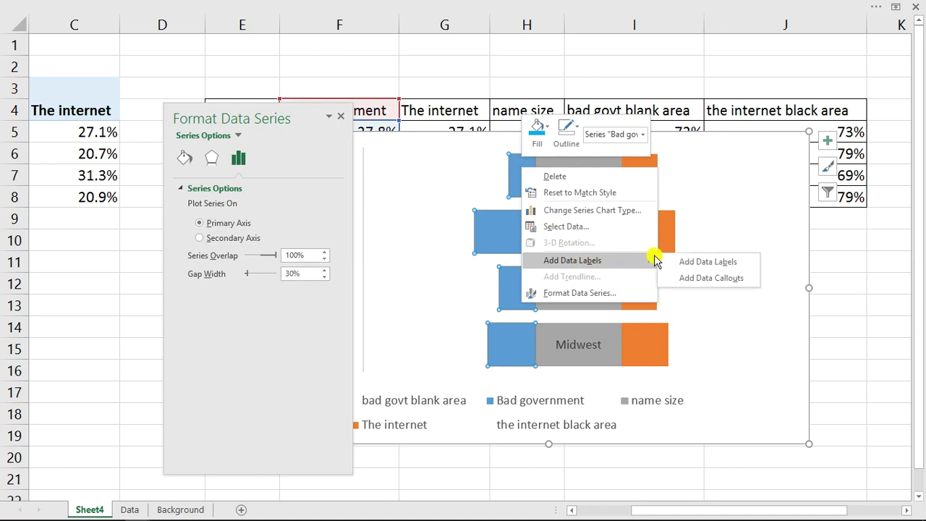
pyautogui.click(688, 260)
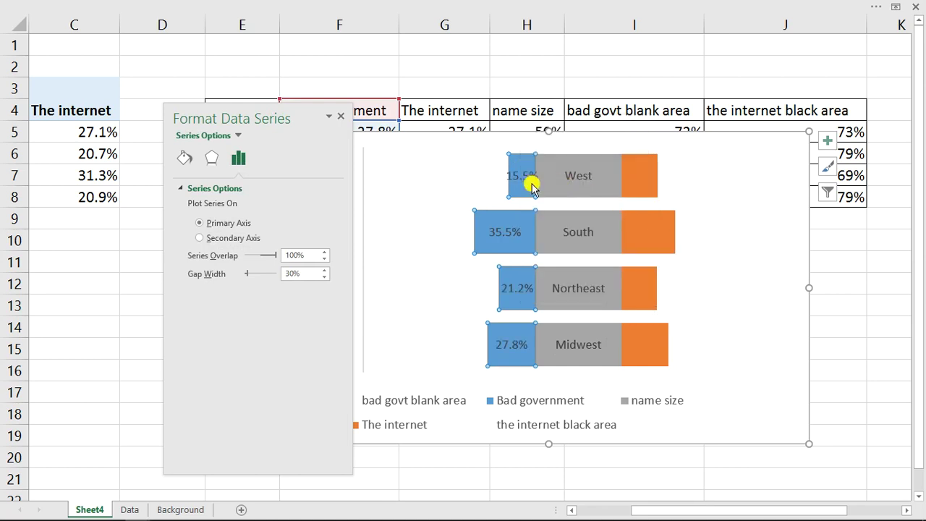
pyautogui.click(648, 177)
pyautogui.rightClick(648, 177)
pyautogui.moveTo(717, 269)
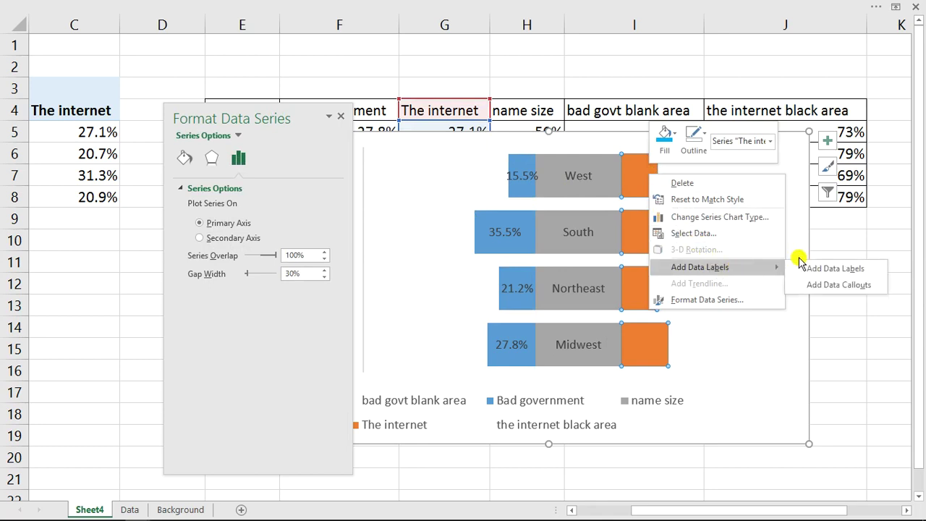
pyautogui.click(816, 270)
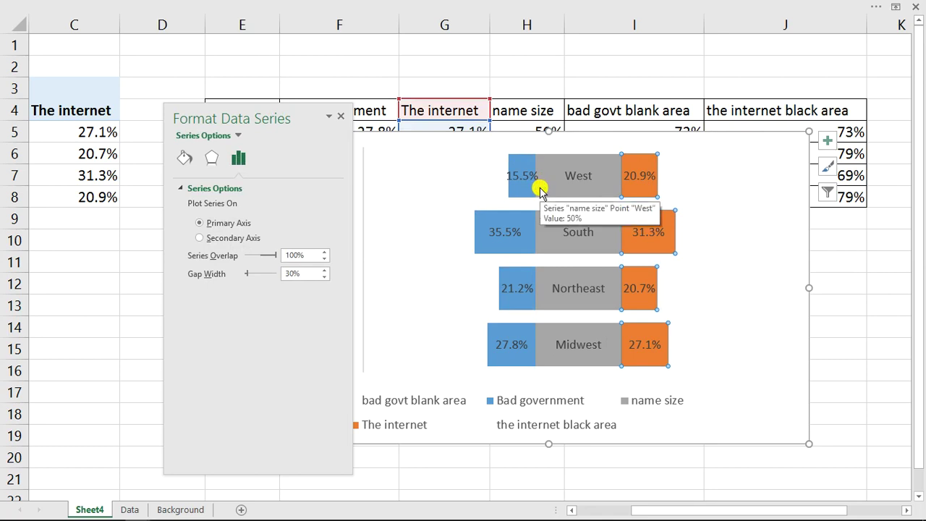
# Remove the "bad govt blank area" and "name size" entries from the chart legend
pyautogui.moveTo(306, 108); pyautogui.dragTo(204, 110)
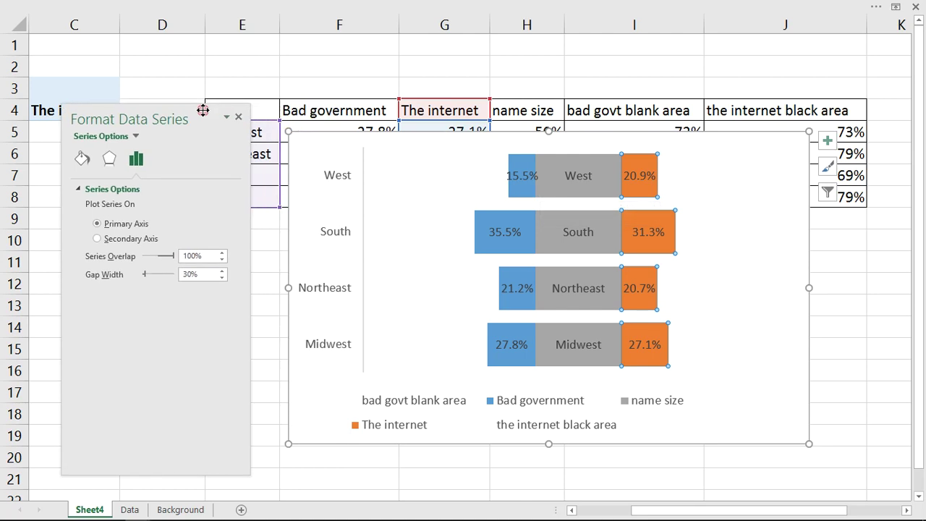
pyautogui.click(410, 404)
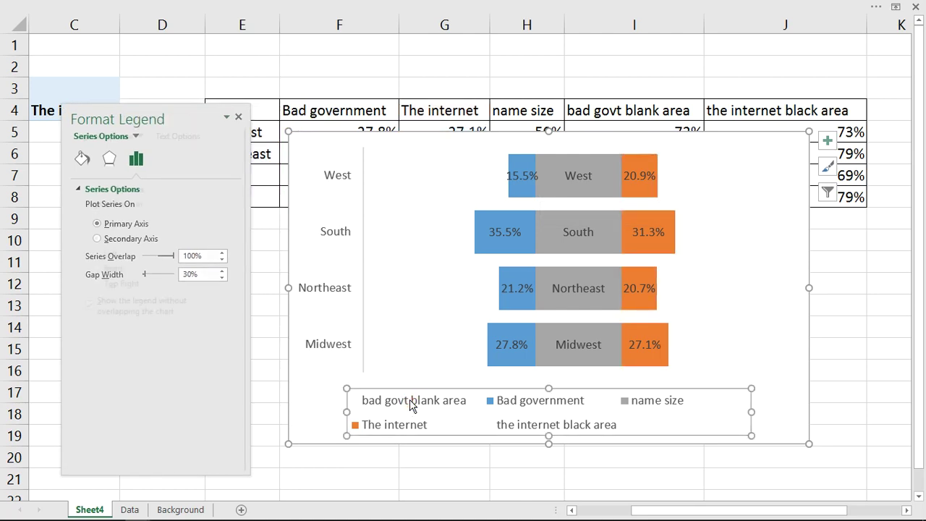
pyautogui.click(409, 403)
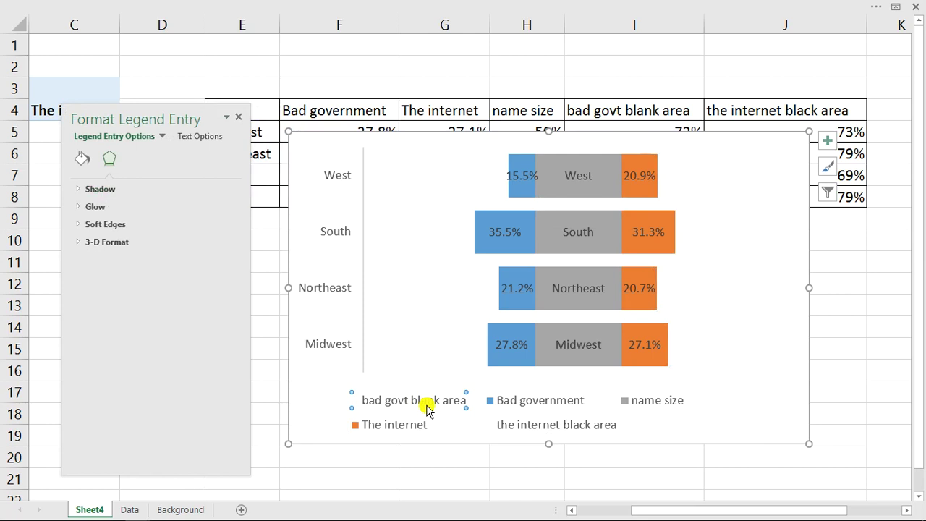
pyautogui.press('Delete')
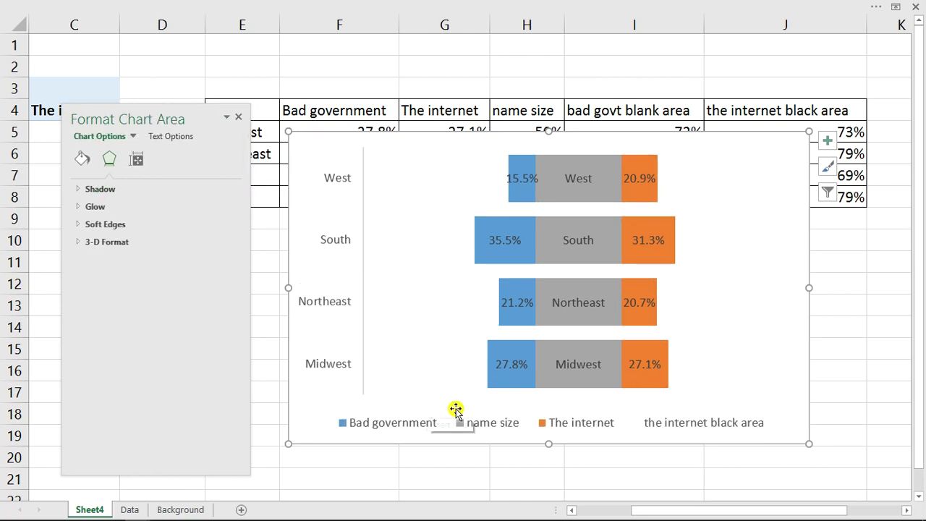
pyautogui.click(493, 423)
pyautogui.click(492, 424)
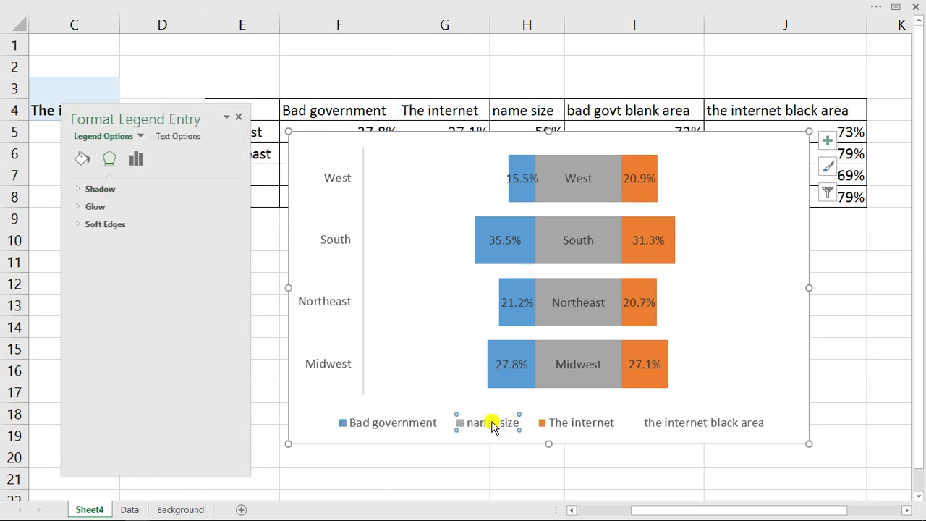
pyautogui.press('Delete')
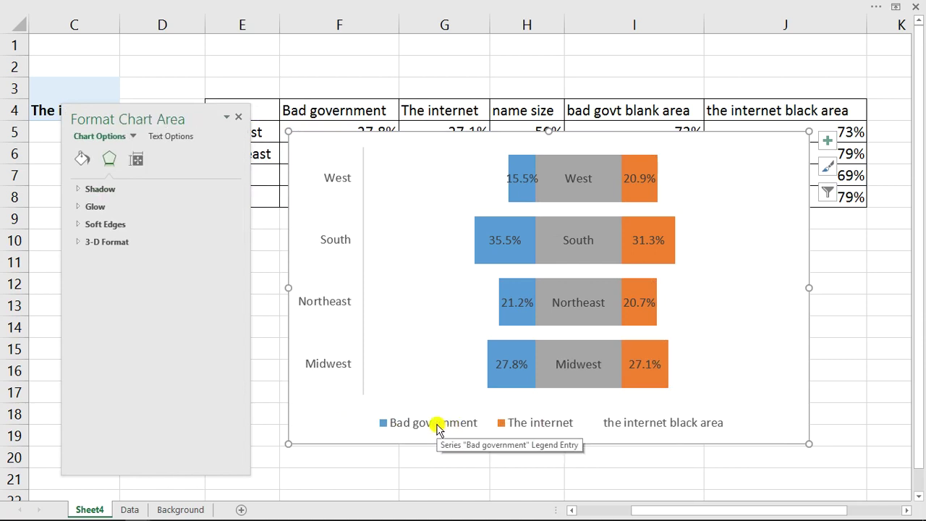
# Remove the "the internet black area" legend entry and the vertical axis with the region names from the chart
pyautogui.click(628, 426)
pyautogui.click(629, 426)
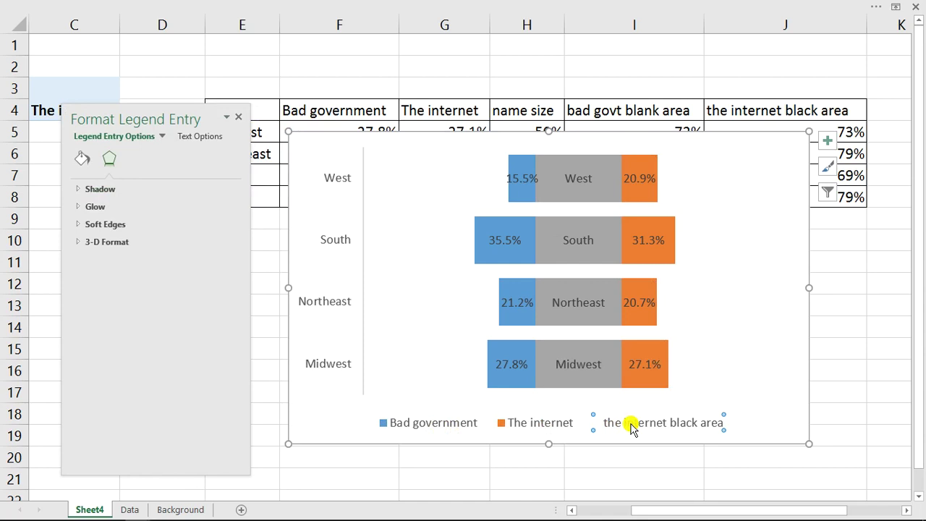
pyautogui.press('Delete')
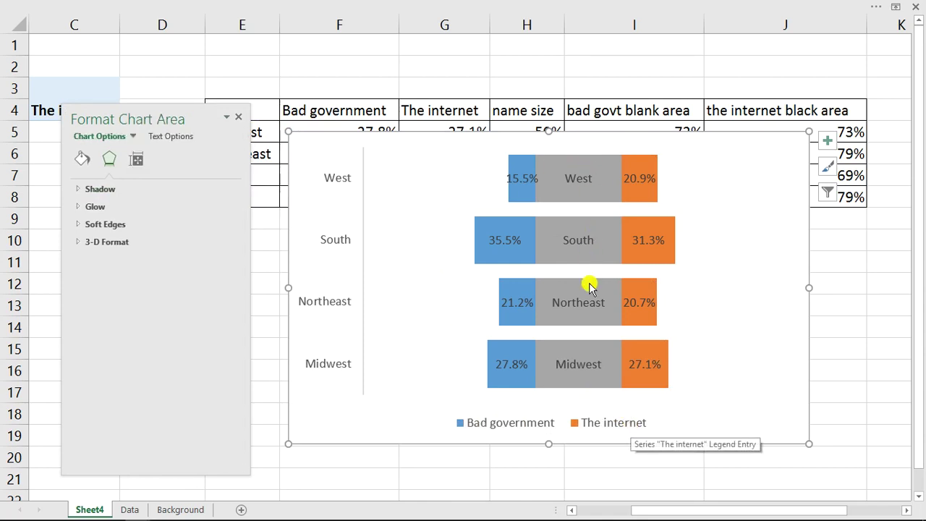
pyautogui.click(335, 242)
pyautogui.press('Delete')
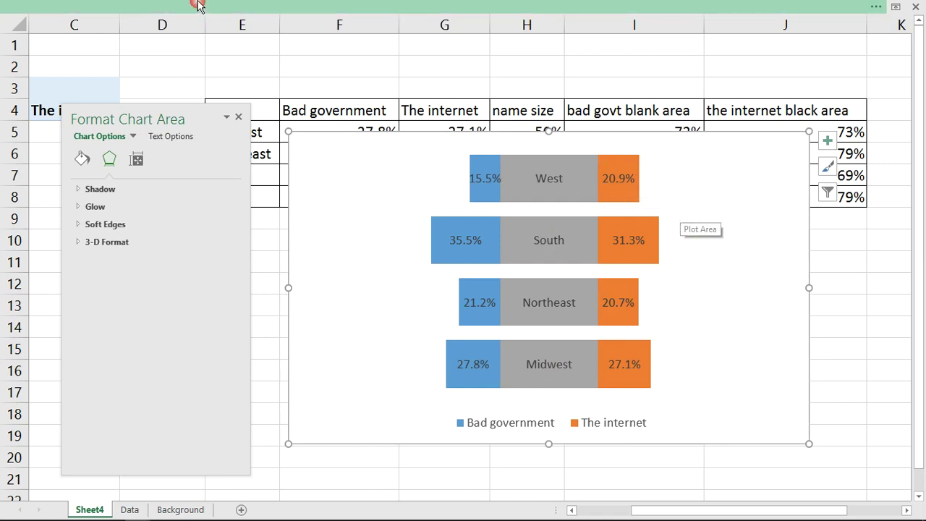
# Draw a Flowchart Delay shape about 1.41" wide and 0.51" high above the Bad government column header, with no outline
pyautogui.click(167, 7)
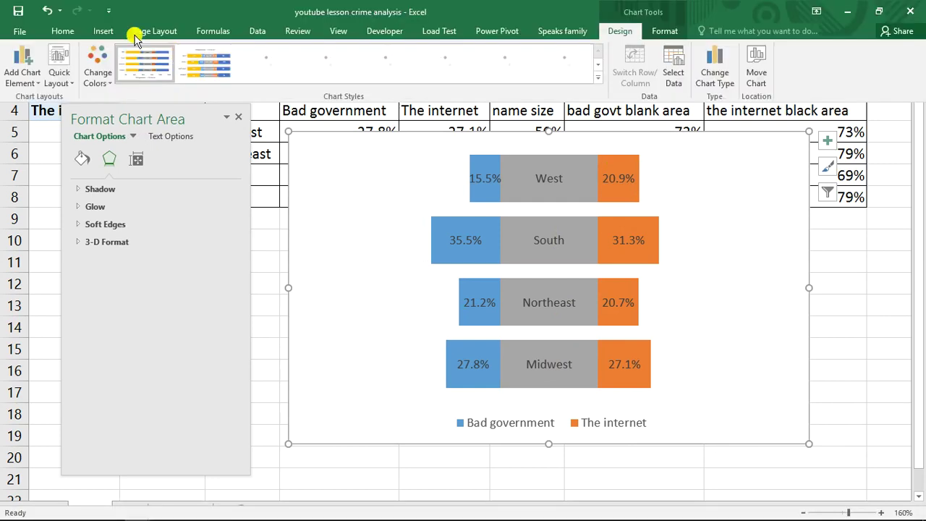
pyautogui.click(105, 30)
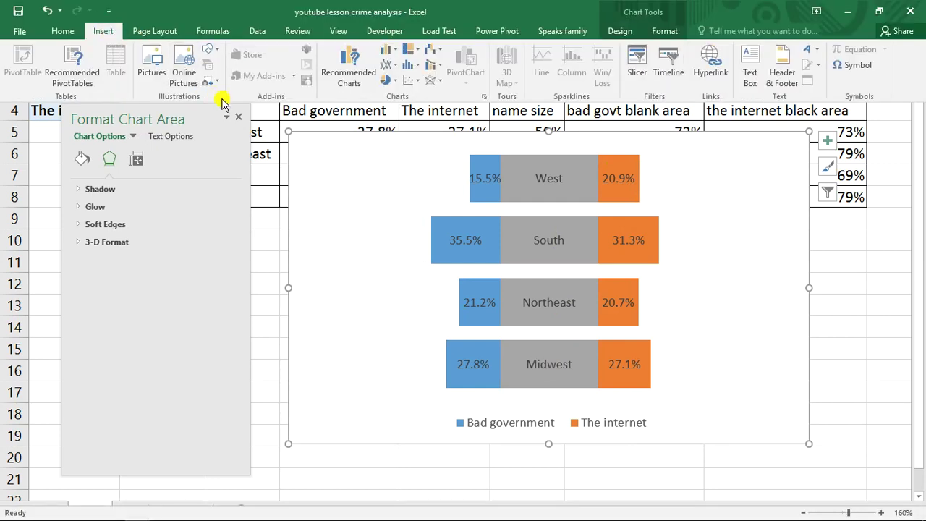
pyautogui.click(212, 49)
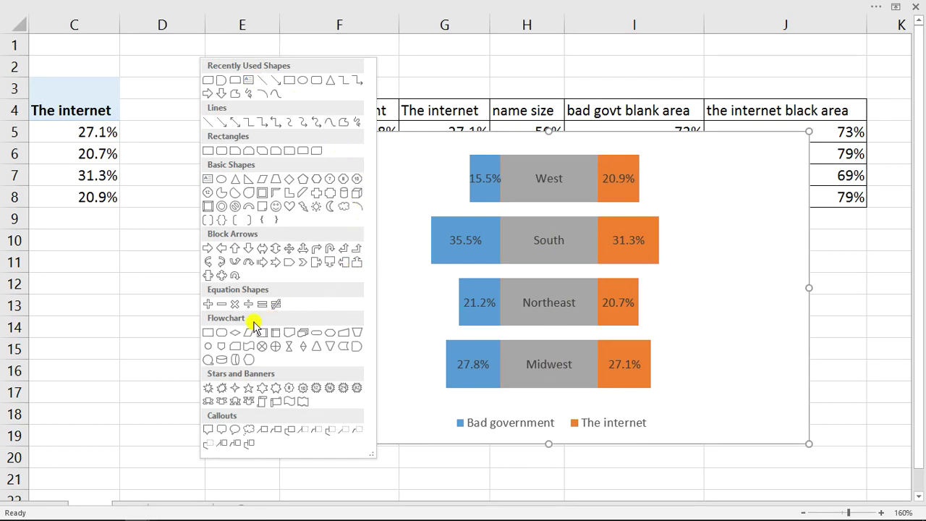
pyautogui.click(357, 349)
pyautogui.moveTo(290, 50); pyautogui.dragTo(441, 97)
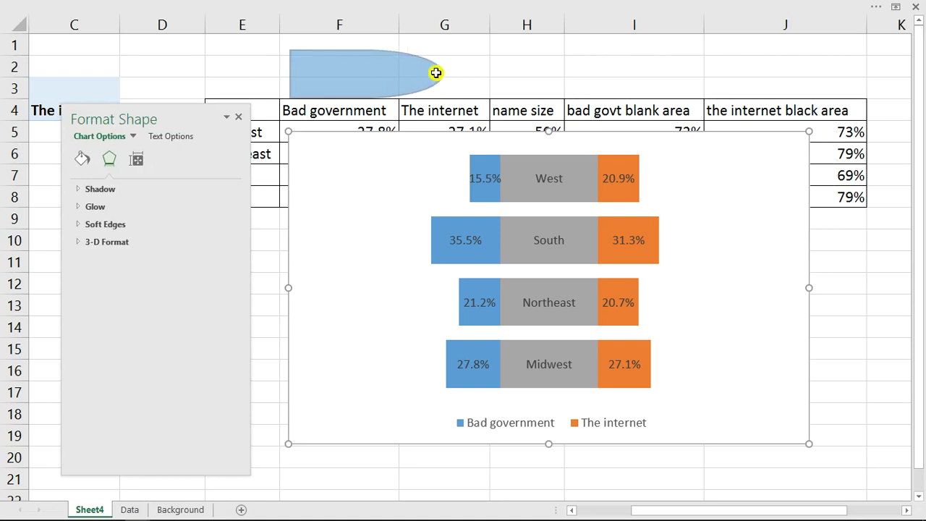
pyautogui.moveTo(366, 50); pyautogui.dragTo(360, 42)
pyautogui.moveTo(444, 70); pyautogui.dragTo(437, 70)
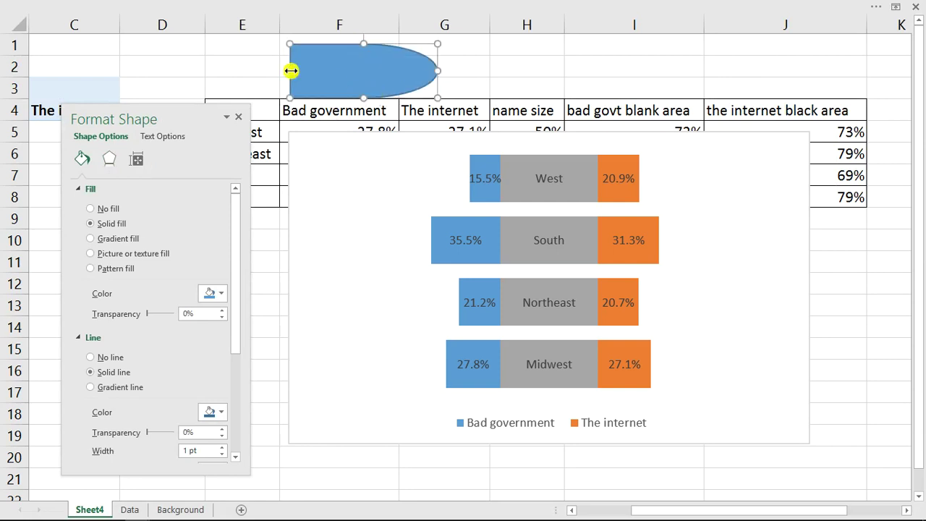
pyautogui.click(91, 358)
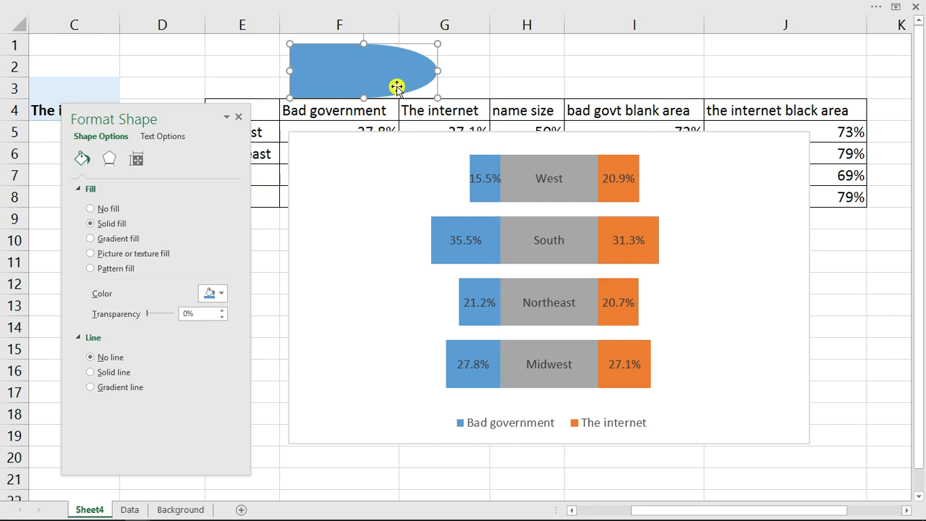
# Give the shape a linear gradient fill with orange at the 0% stop and dark orange at the 100% stop
pyautogui.click(107, 239)
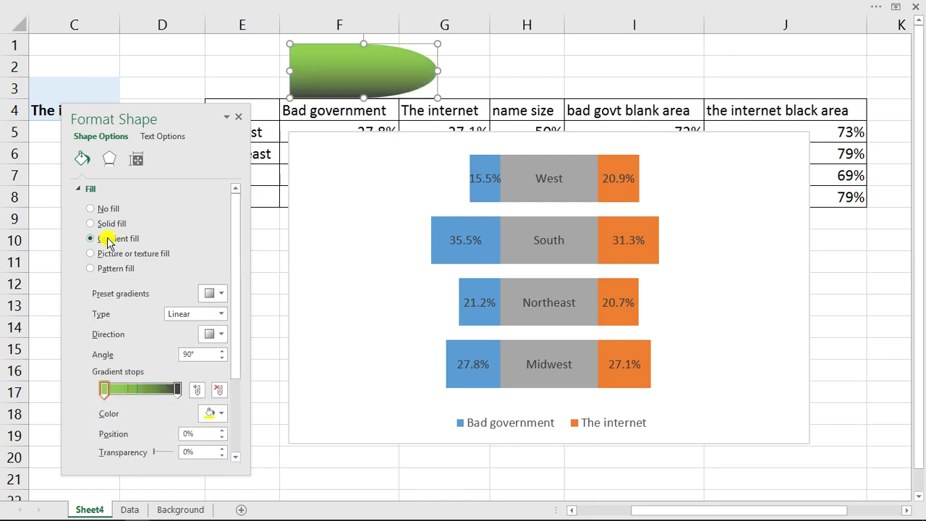
pyautogui.click(177, 392)
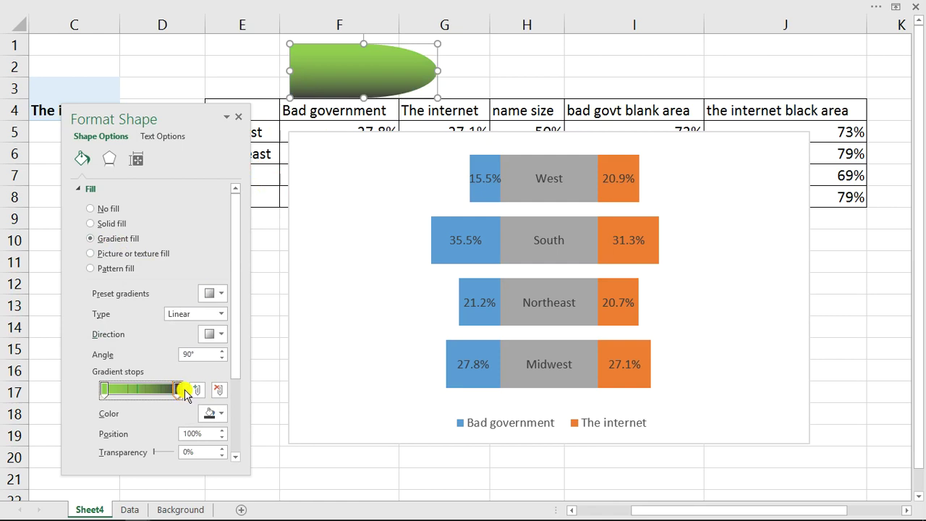
pyautogui.click(220, 414)
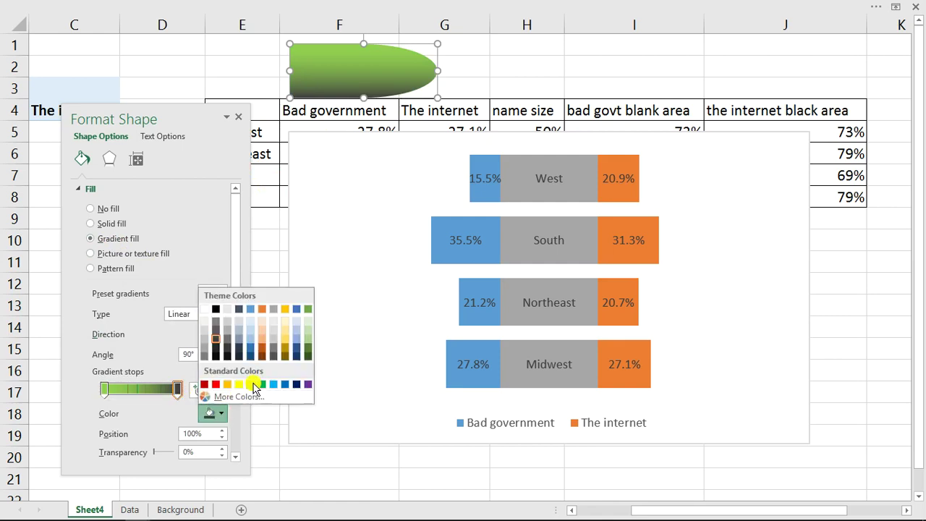
pyautogui.click(261, 347)
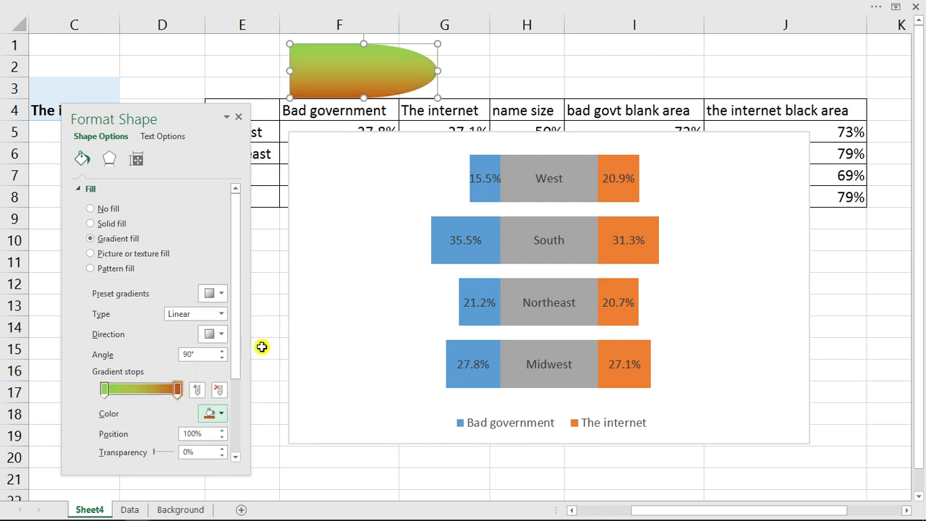
pyautogui.click(106, 391)
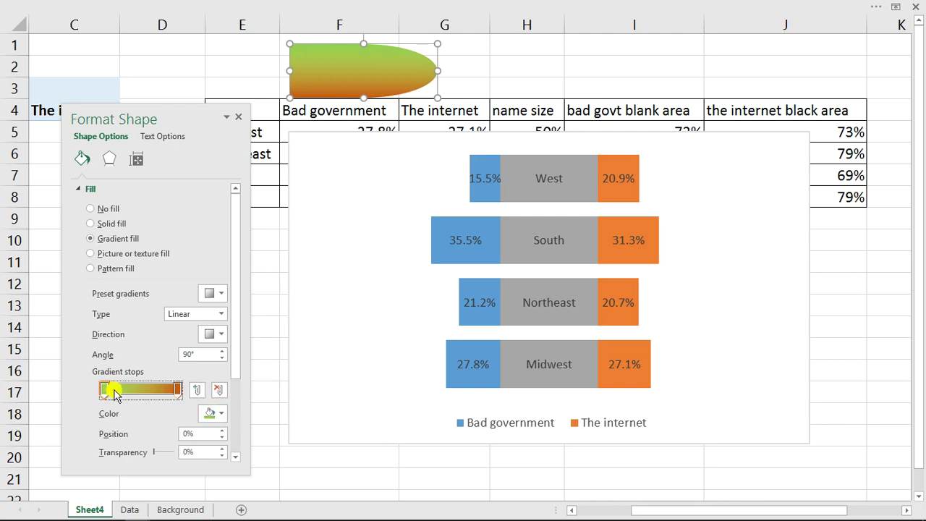
pyautogui.click(215, 413)
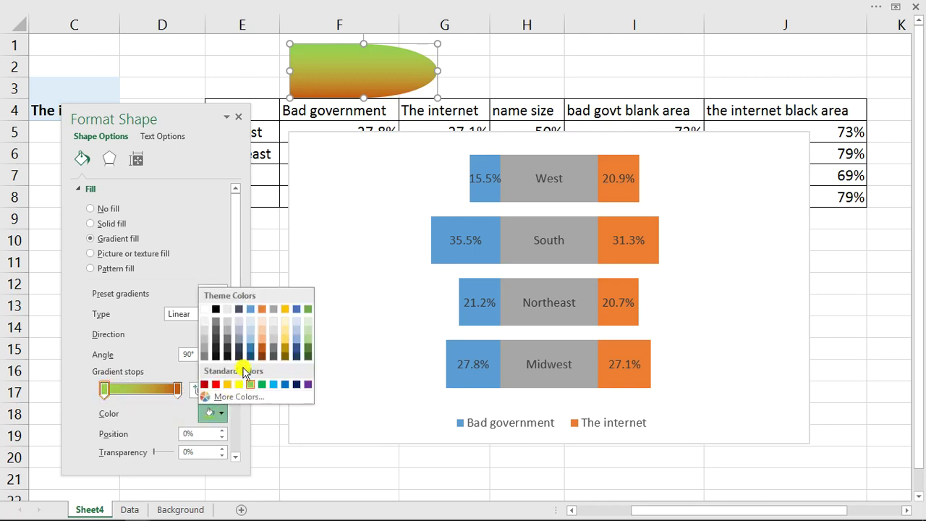
pyautogui.click(227, 384)
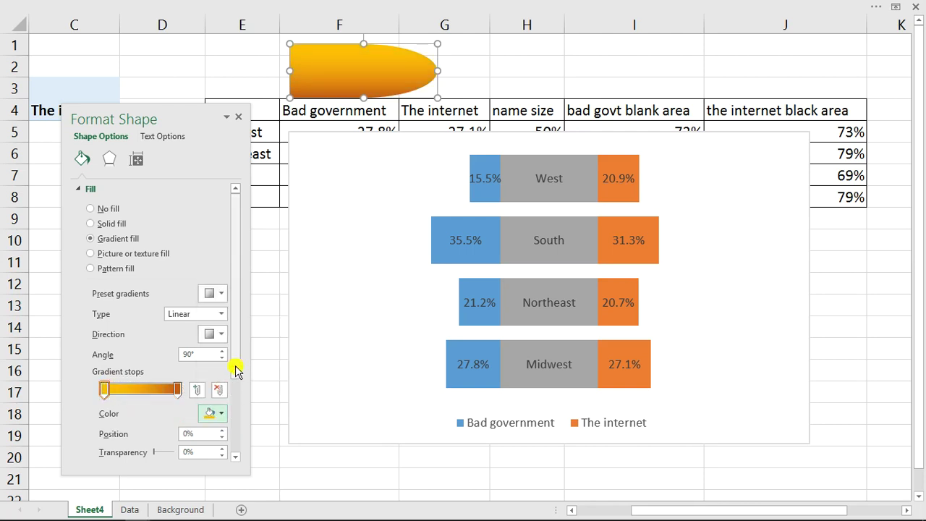
# Set the shape's gradient angle to 180° and fill the "The internet" bars with a copy of the shape
pyautogui.click(217, 334)
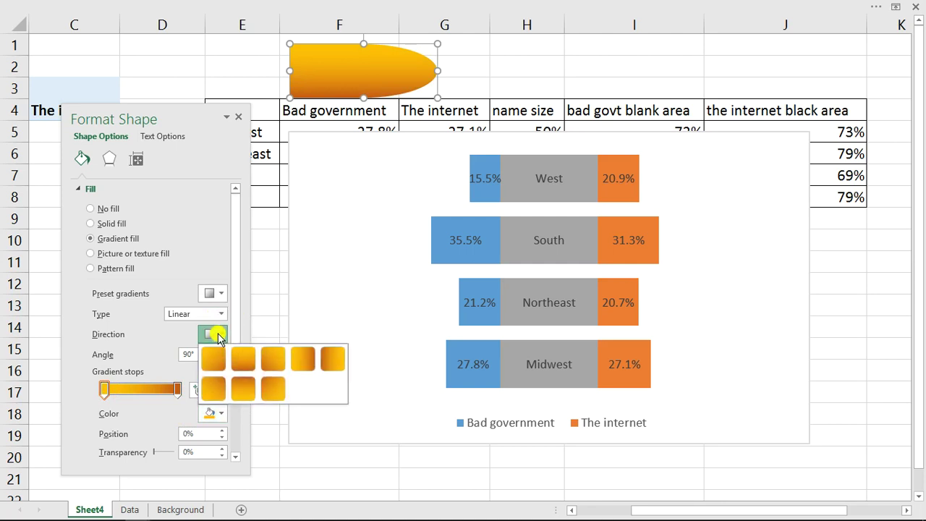
pyautogui.click(325, 360)
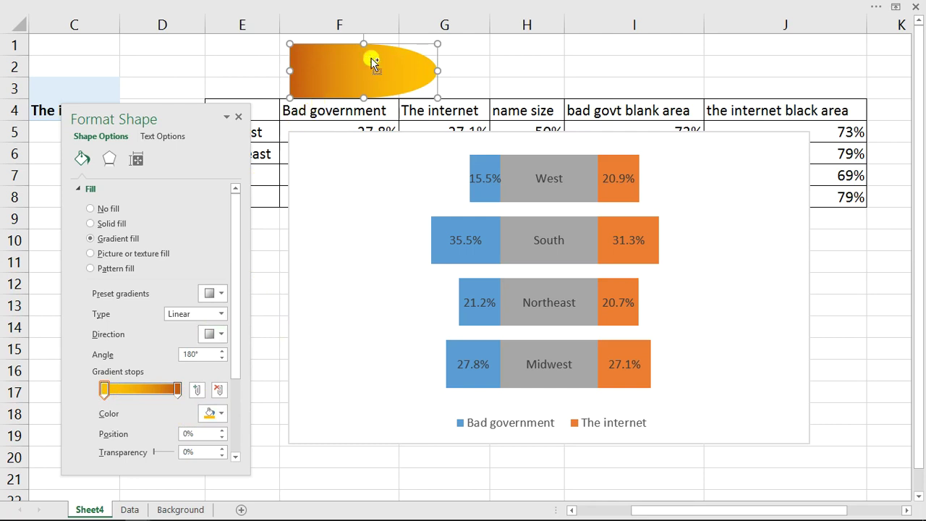
pyautogui.click(630, 160)
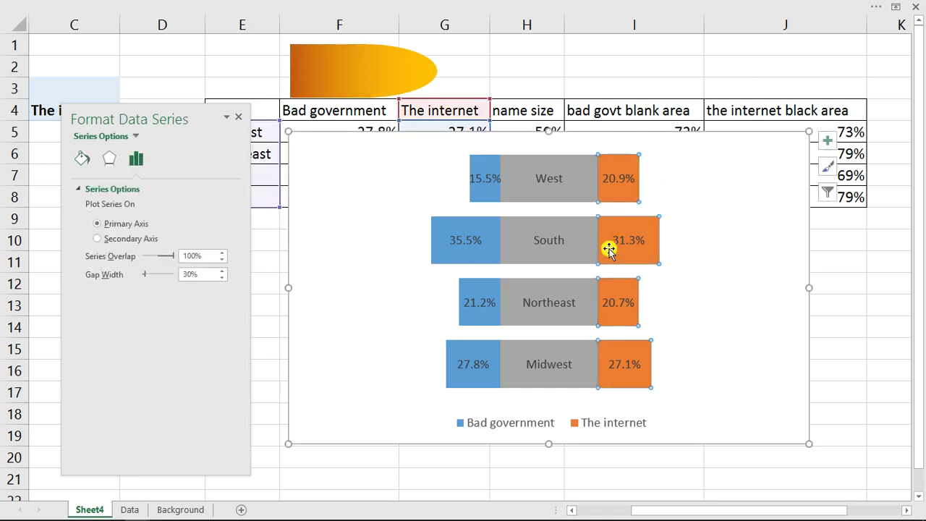
pyautogui.hotkey('ctrl', 'v')
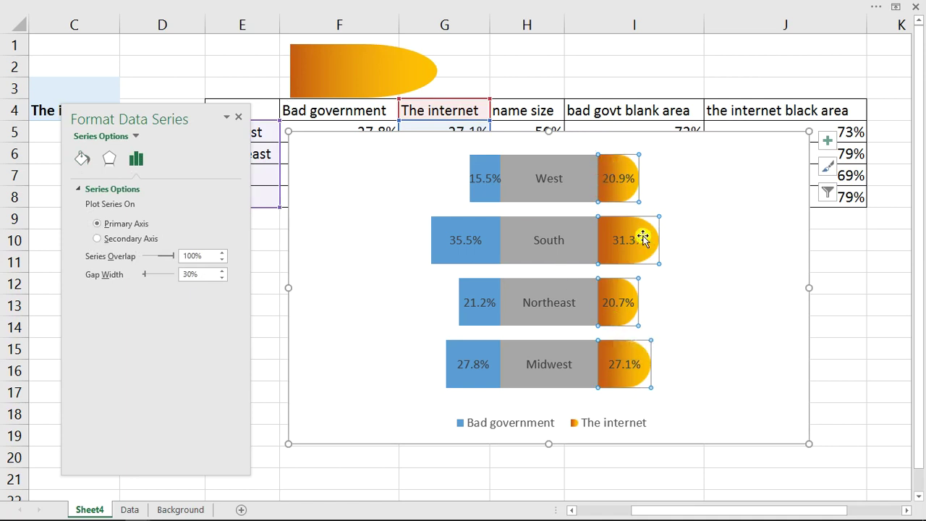
# Move the orange gradient shape to the empty cells beside the chart, around columns K and L, and flip it horizontally
pyautogui.click(357, 69)
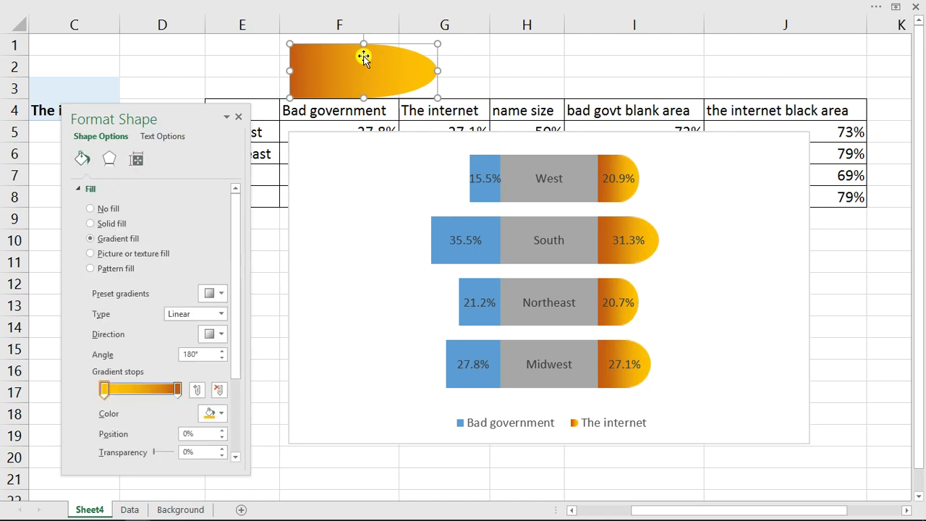
pyautogui.moveTo(363, 58); pyautogui.dragTo(728, 266)
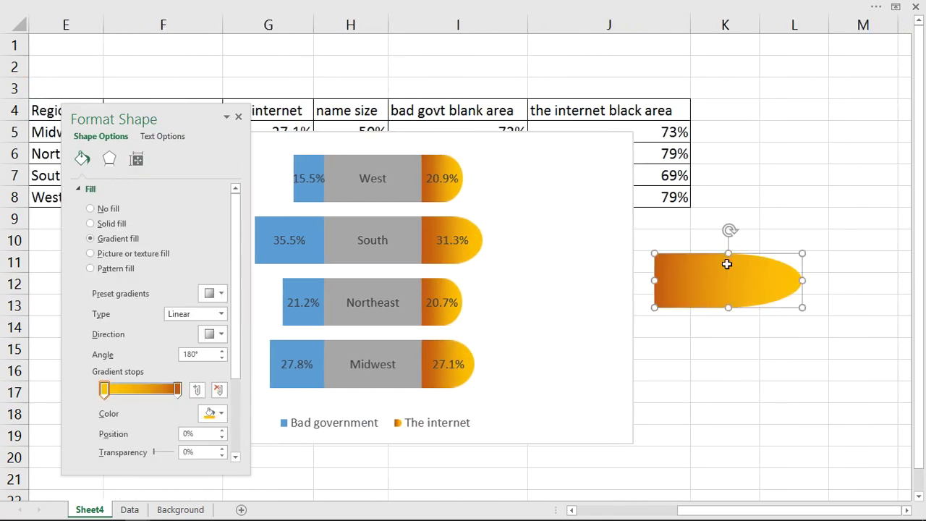
pyautogui.click(532, 7)
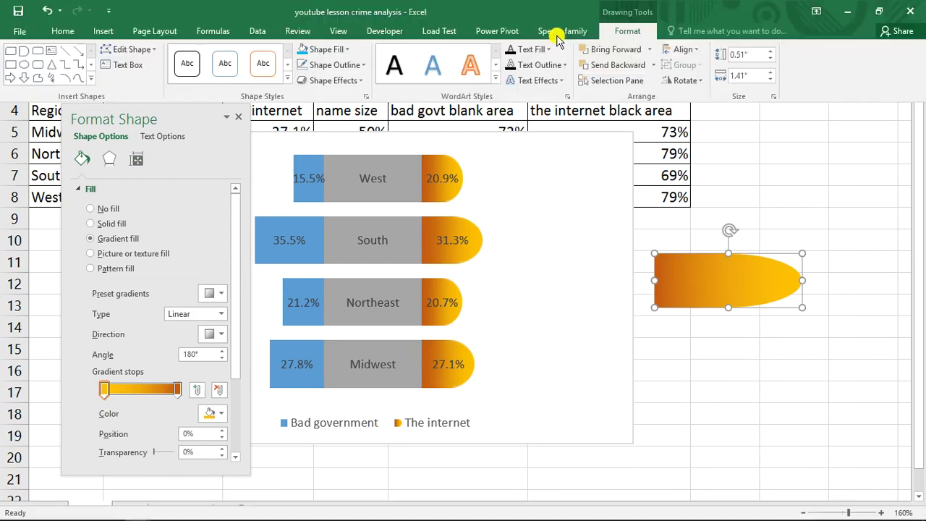
pyautogui.click(697, 82)
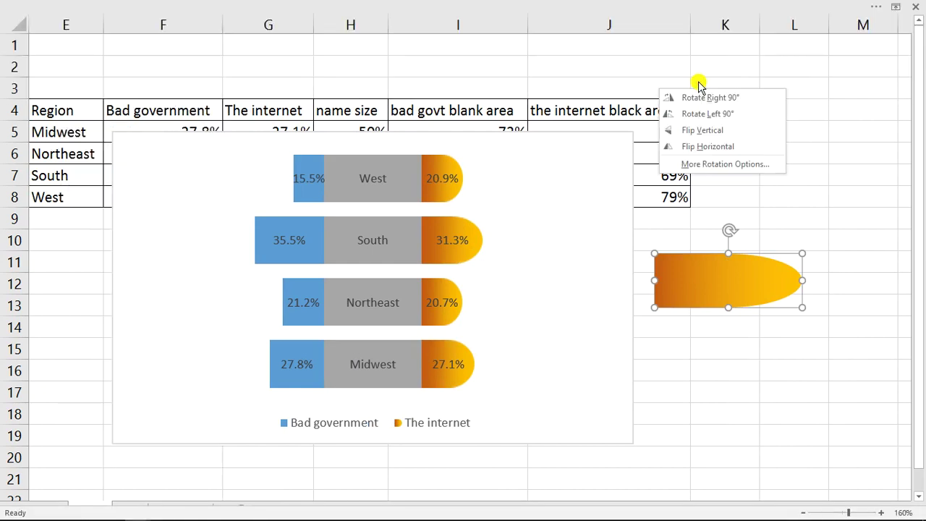
pyautogui.click(706, 146)
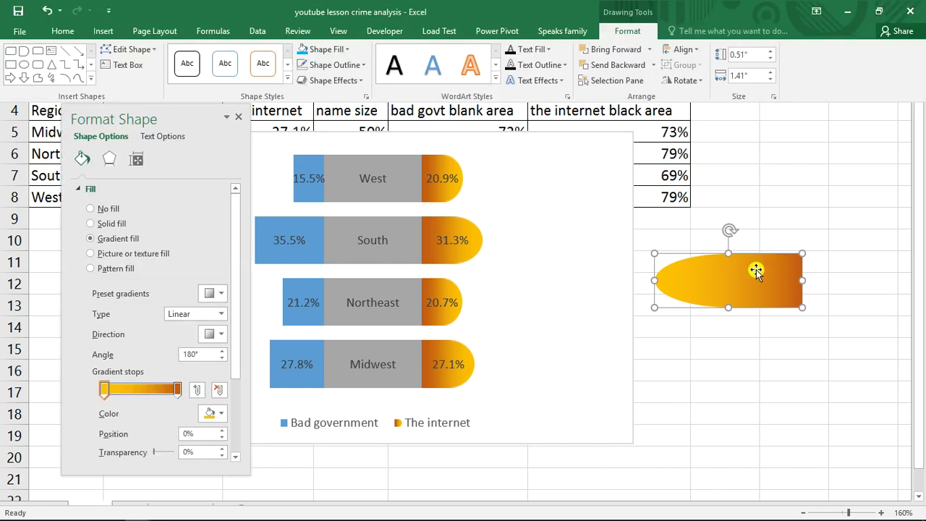
# Recolour the shape's gradient with standard light blue at the 0% stop and standard blue at the 100% stop
pyautogui.click(219, 414)
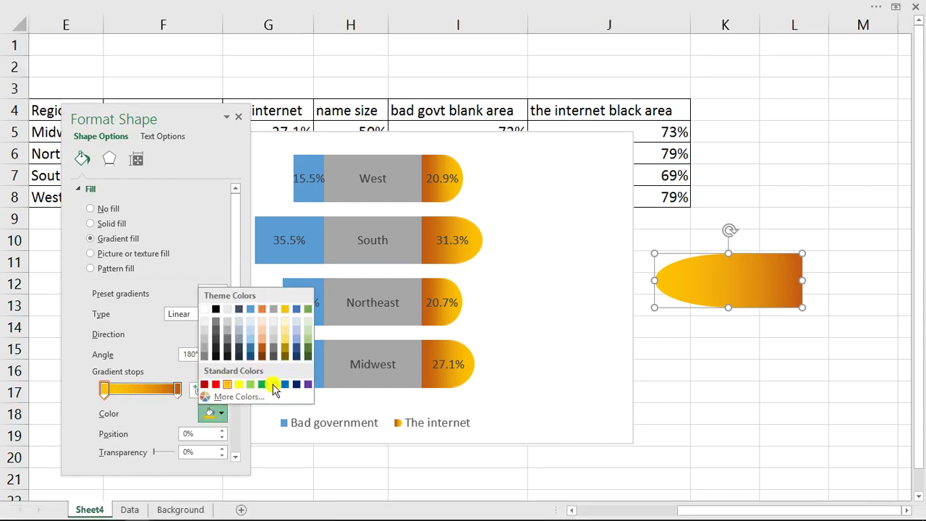
pyautogui.click(274, 385)
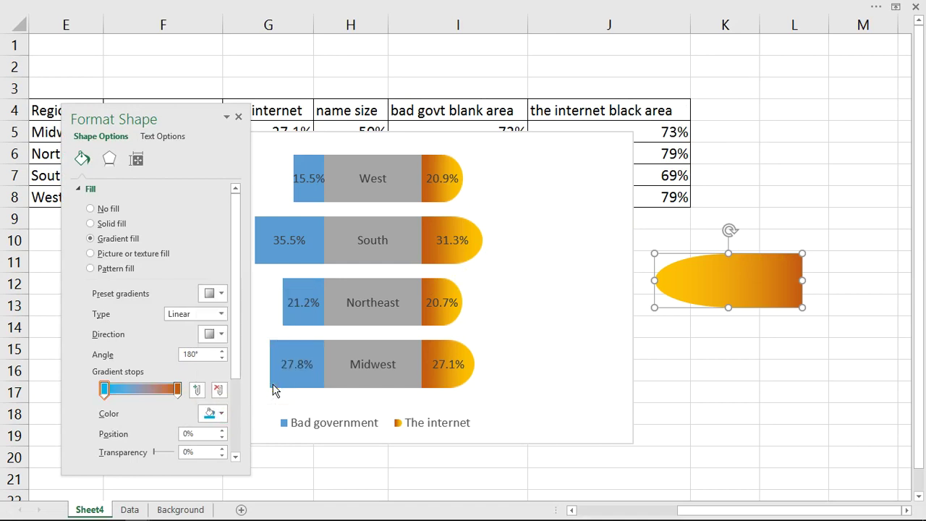
pyautogui.click(177, 389)
pyautogui.click(221, 415)
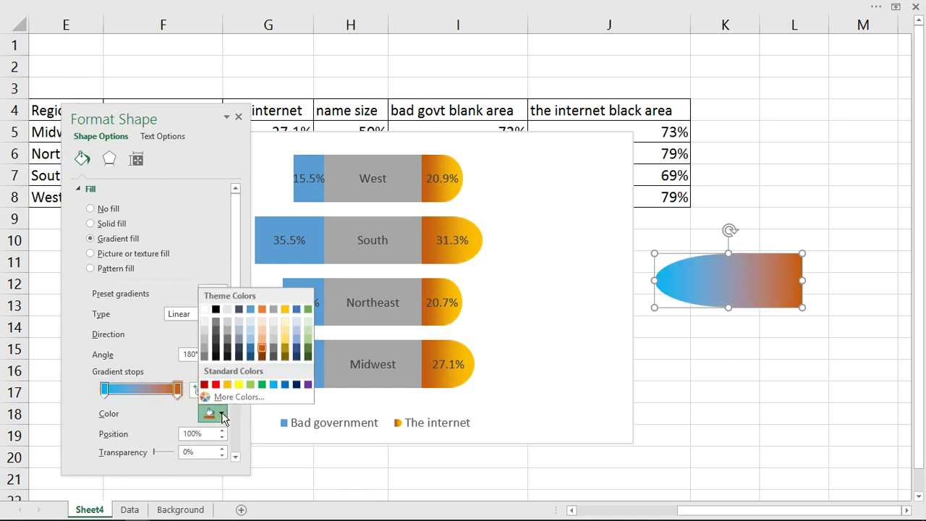
pyautogui.click(251, 343)
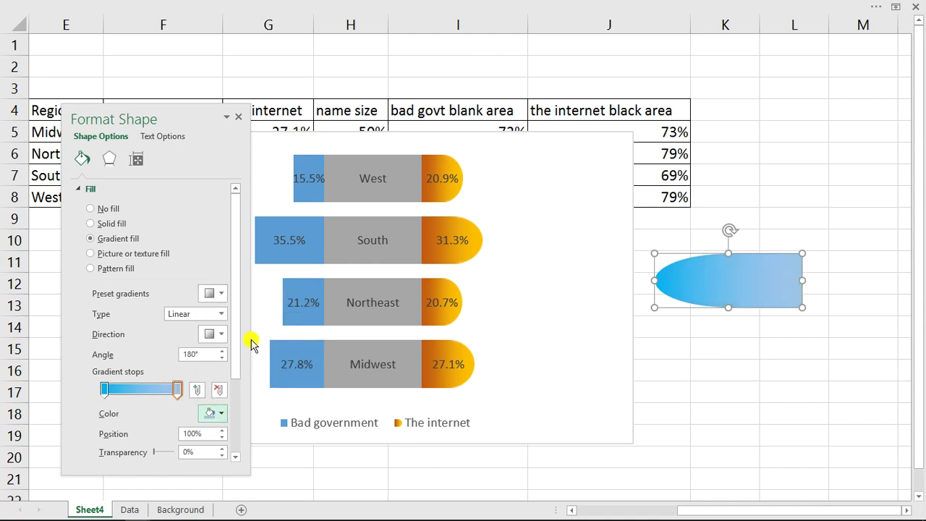
pyautogui.click(217, 412)
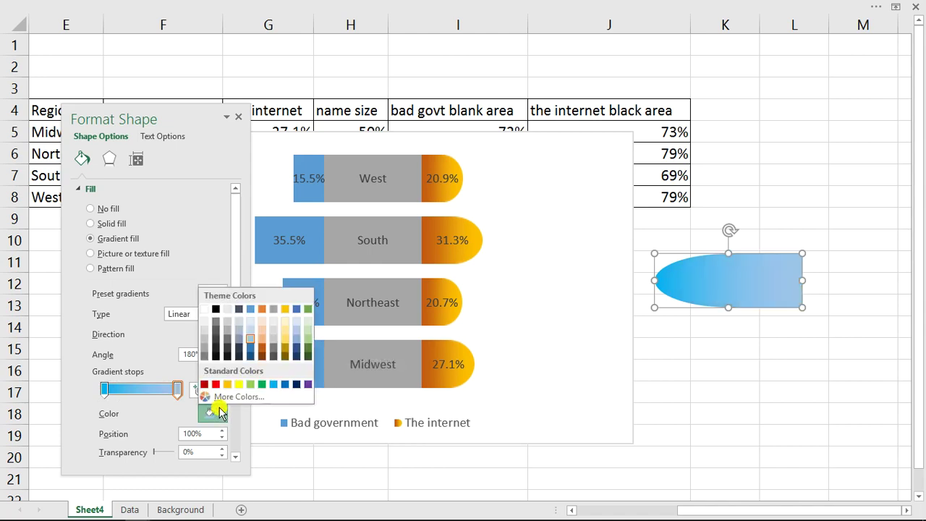
pyautogui.click(285, 384)
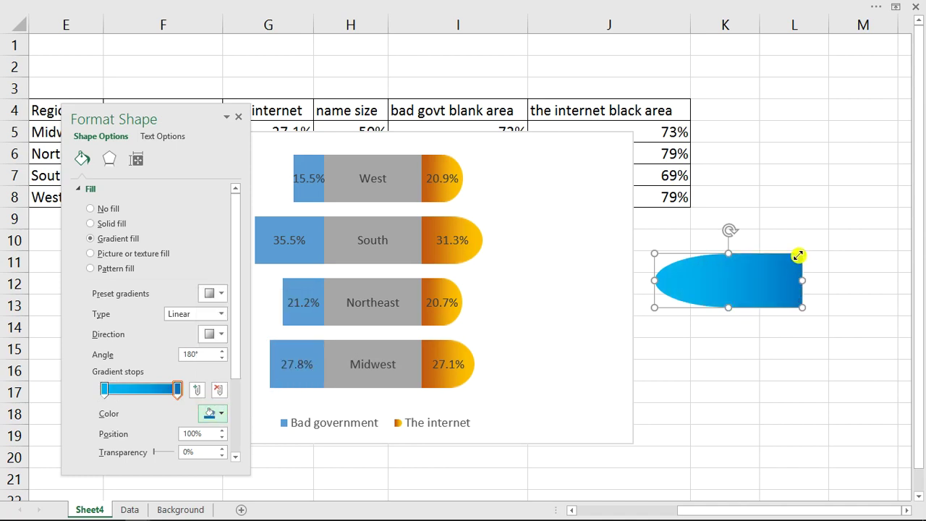
pyautogui.click(302, 161)
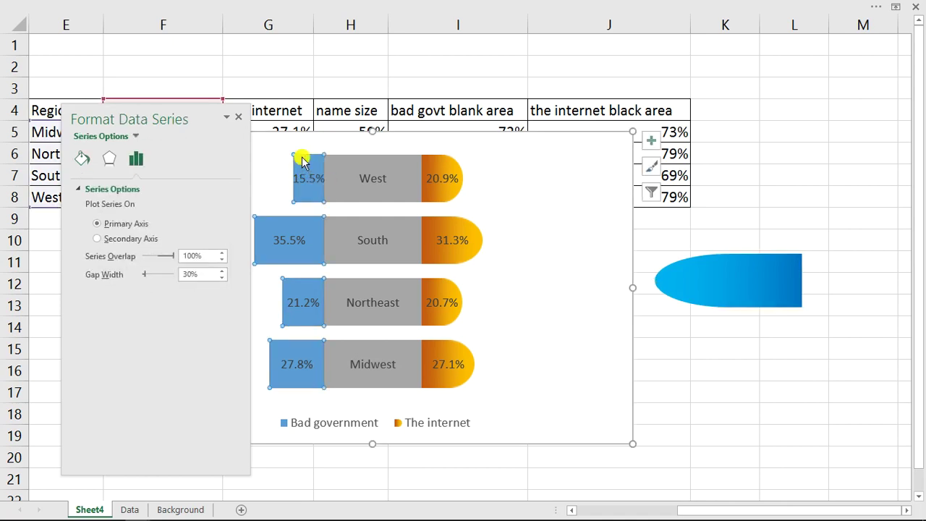
pyautogui.hotkey('ctrl', 'v')
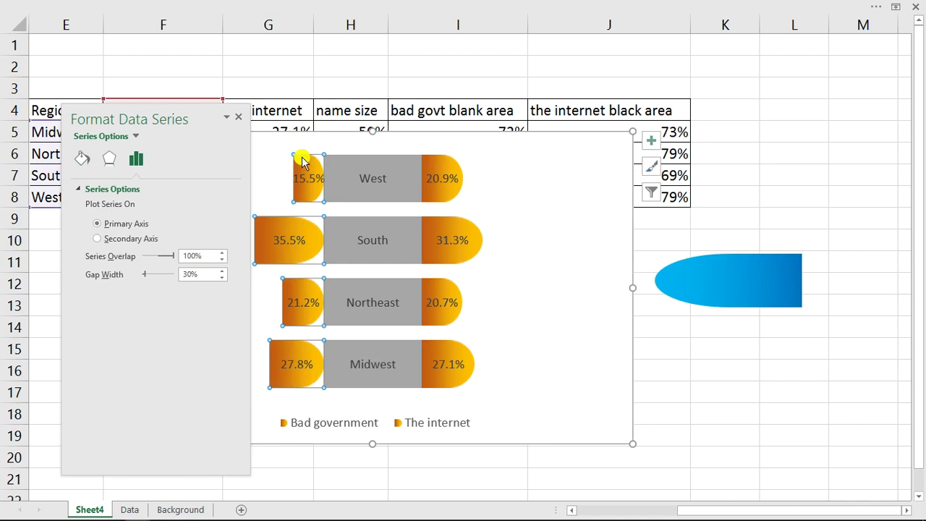
pyautogui.hotkey('ctrl', 'z')
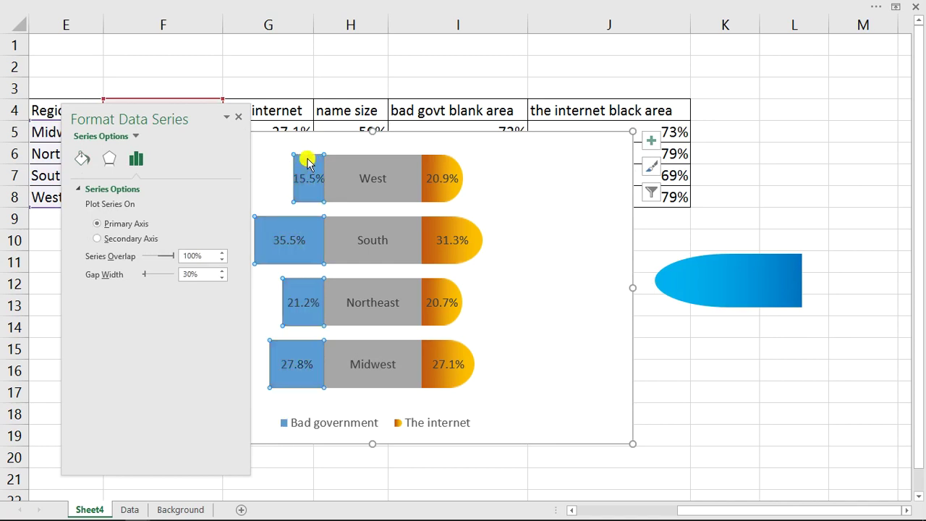
# Fill the "Bad government" bars with a copy of the blue gradient shape and shift the chart slightly to the right
pyautogui.click(757, 275)
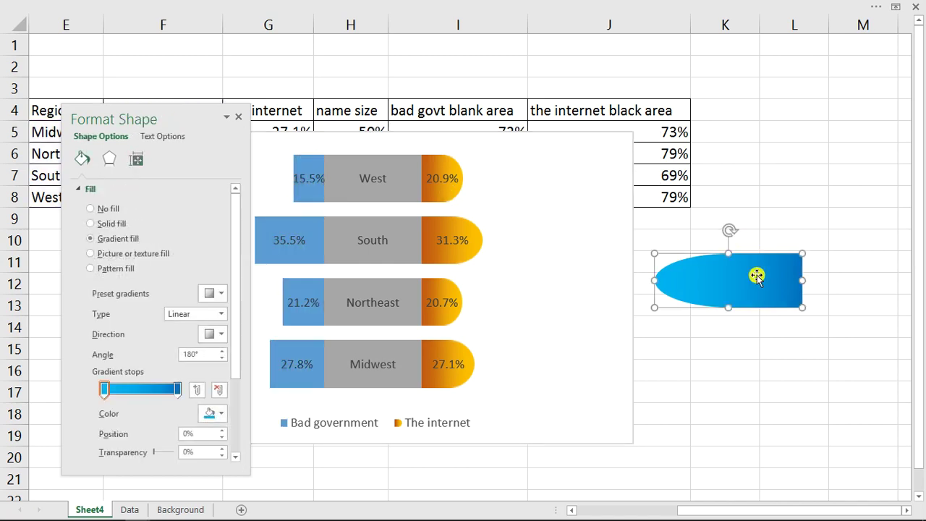
pyautogui.click(303, 166)
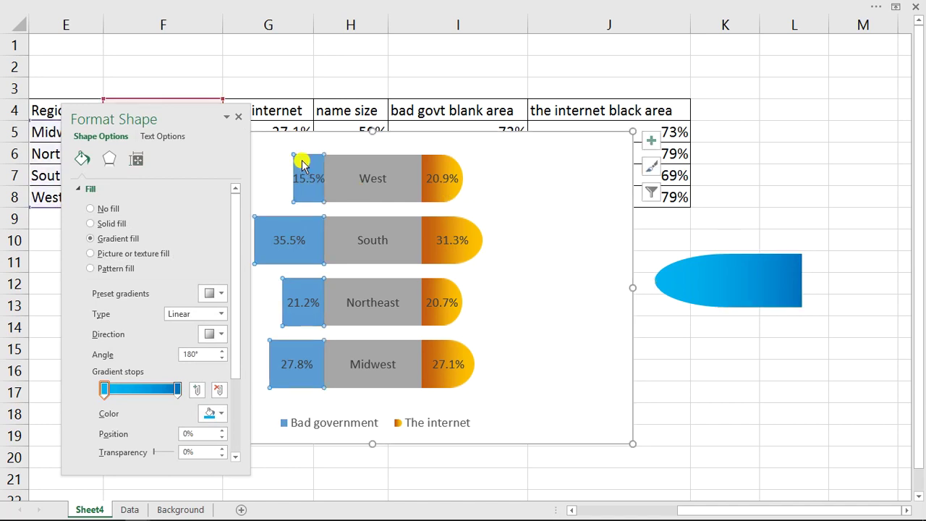
pyautogui.hotkey('ctrl', 'v')
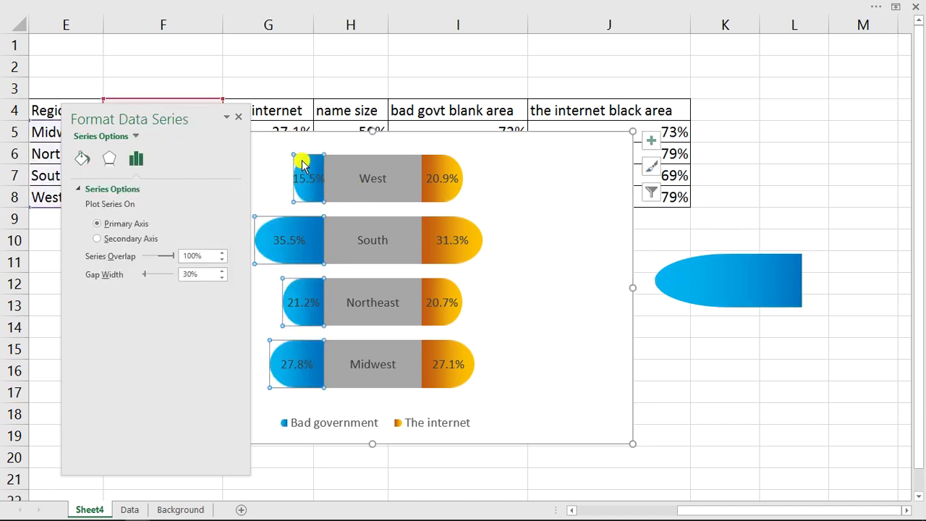
pyautogui.moveTo(397, 130); pyautogui.dragTo(488, 130)
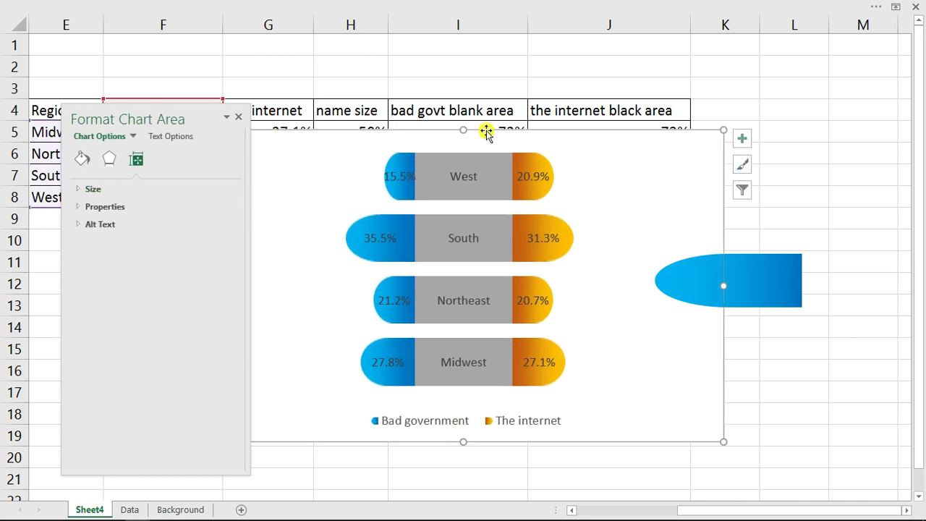
# Give the "name size" bars behind the region names a solid white fill and a solid line border
pyautogui.click(499, 169)
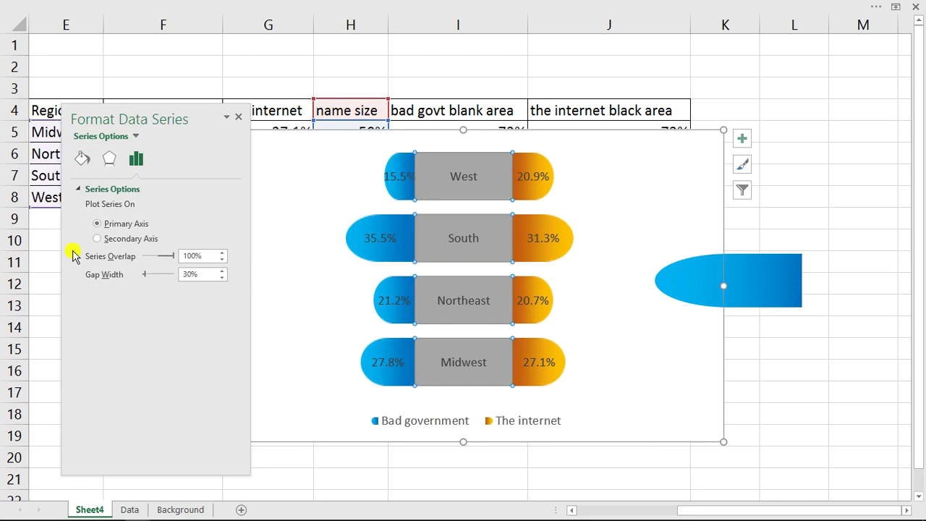
pyautogui.click(84, 160)
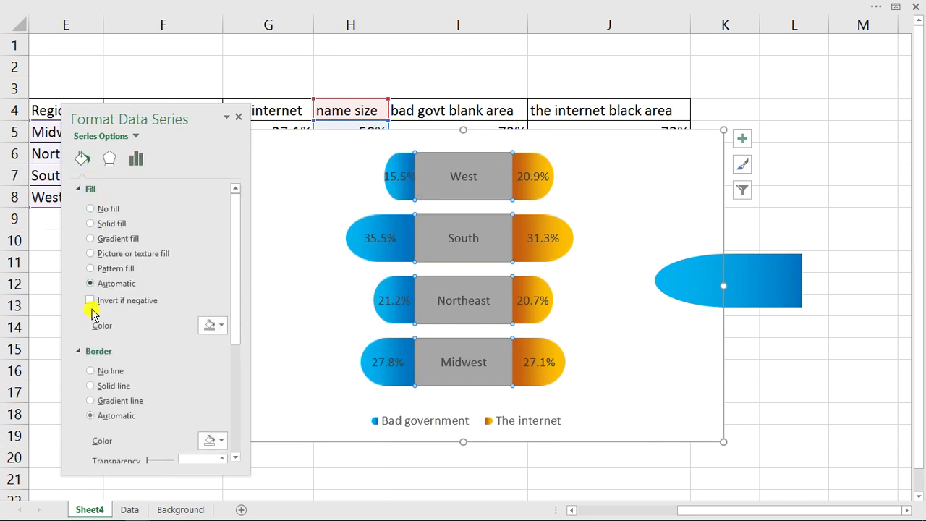
pyautogui.click(91, 385)
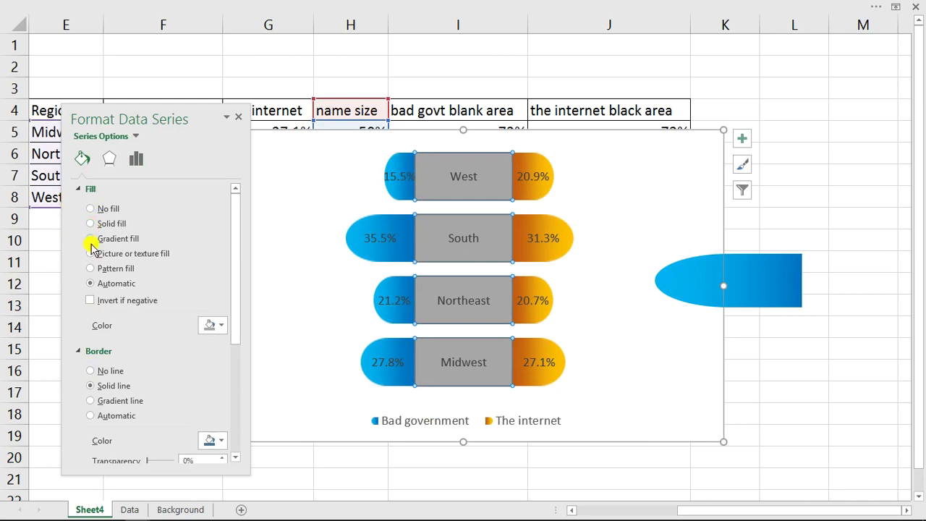
pyautogui.click(214, 326)
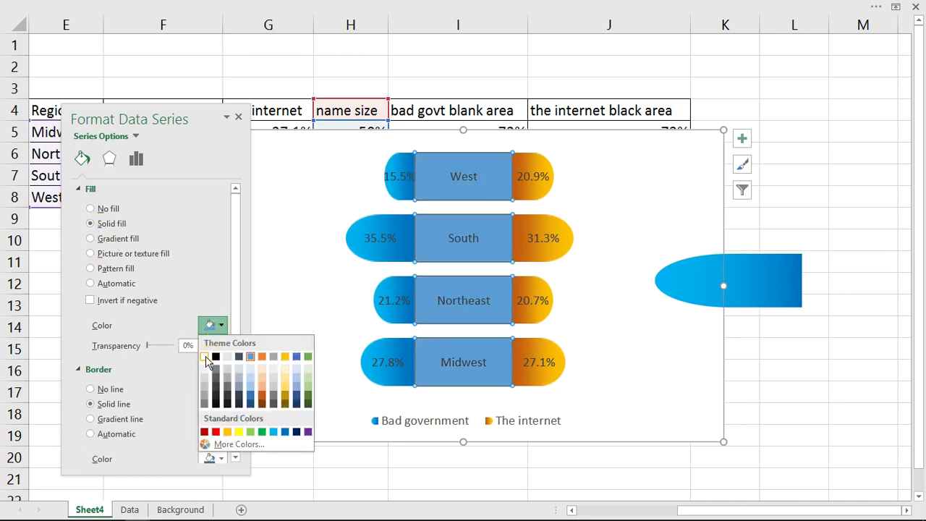
pyautogui.click(205, 357)
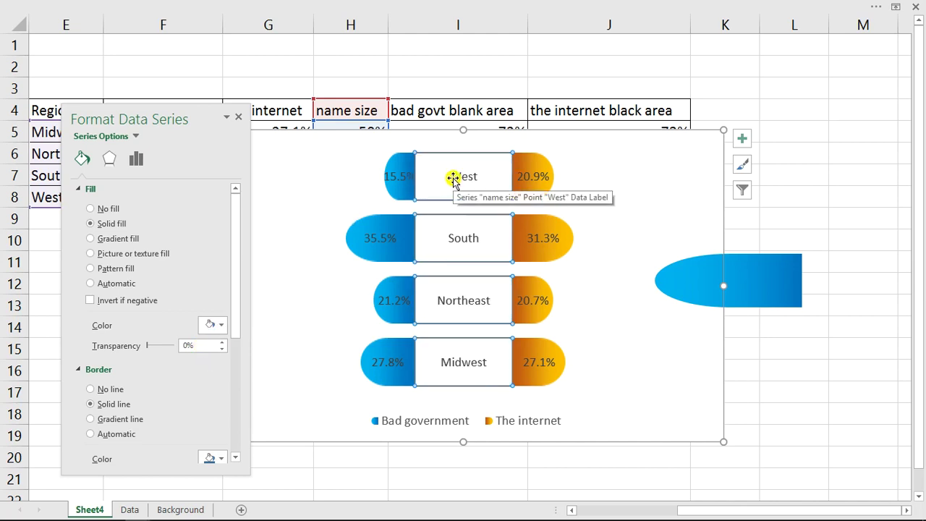
# Place the chart's legend at the top of the chart
pyautogui.click(528, 420)
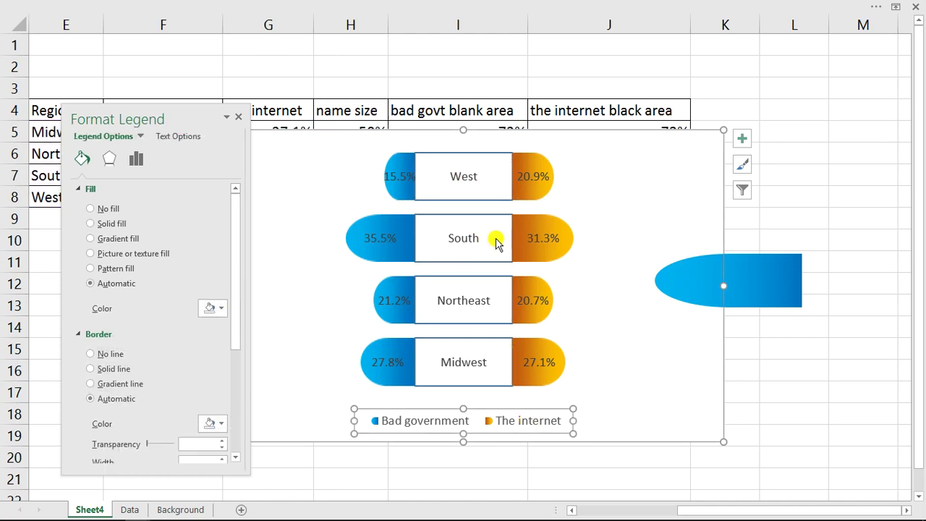
pyautogui.click(742, 143)
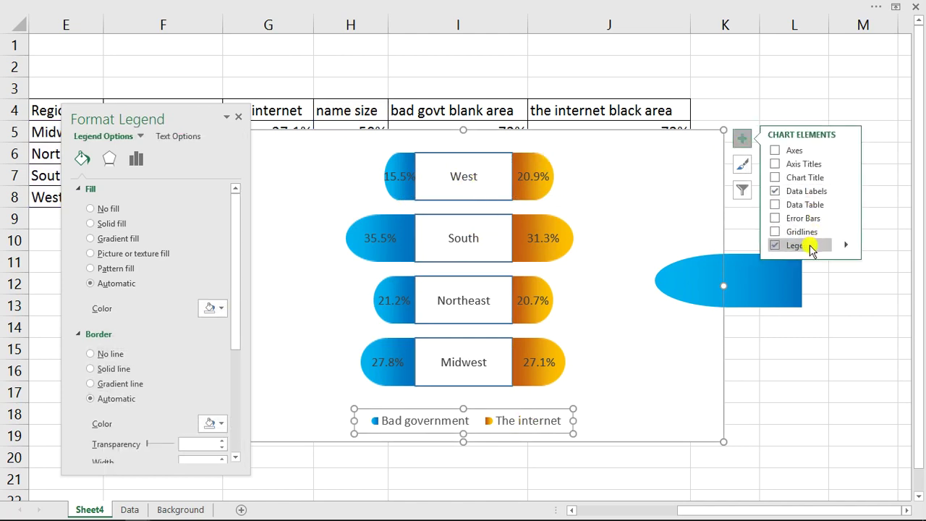
pyautogui.click(845, 245)
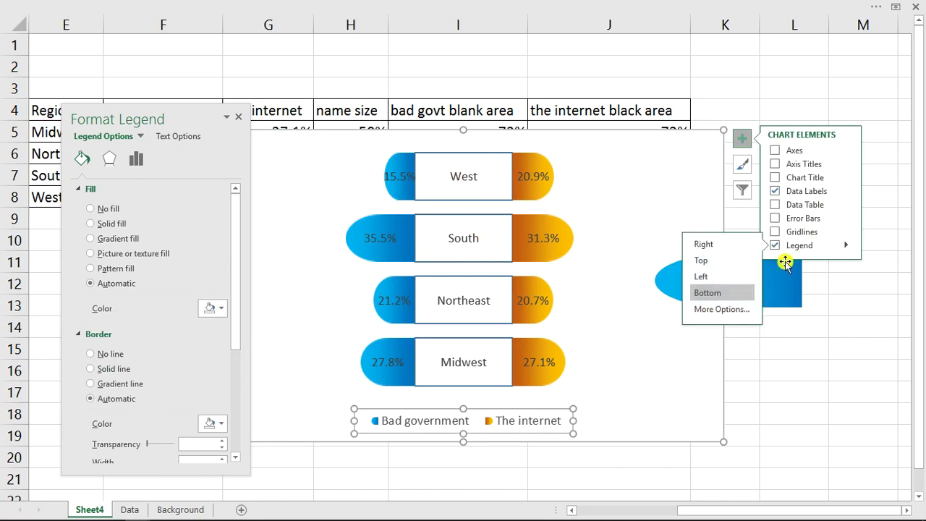
pyautogui.click(700, 262)
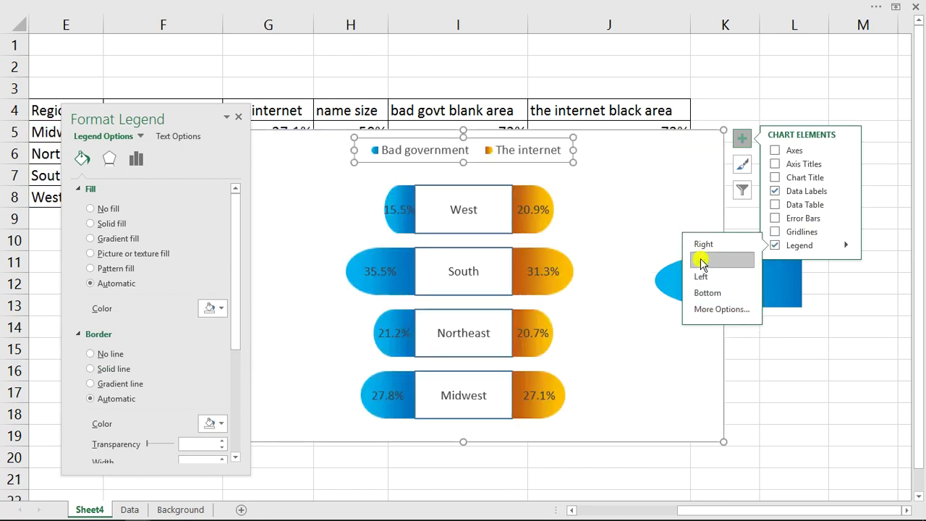
# Set the border of the white "name size" bars to no line
pyautogui.click(469, 192)
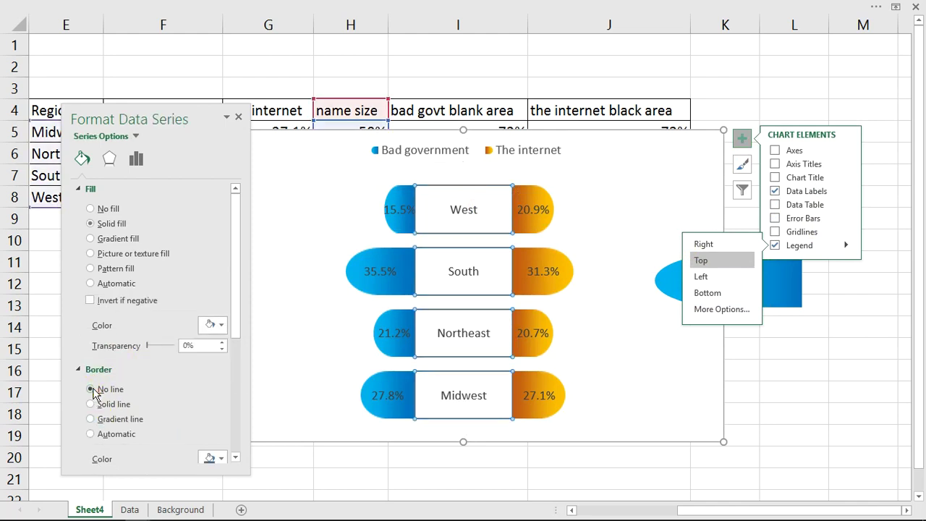
pyautogui.click(91, 389)
pyautogui.click(776, 367)
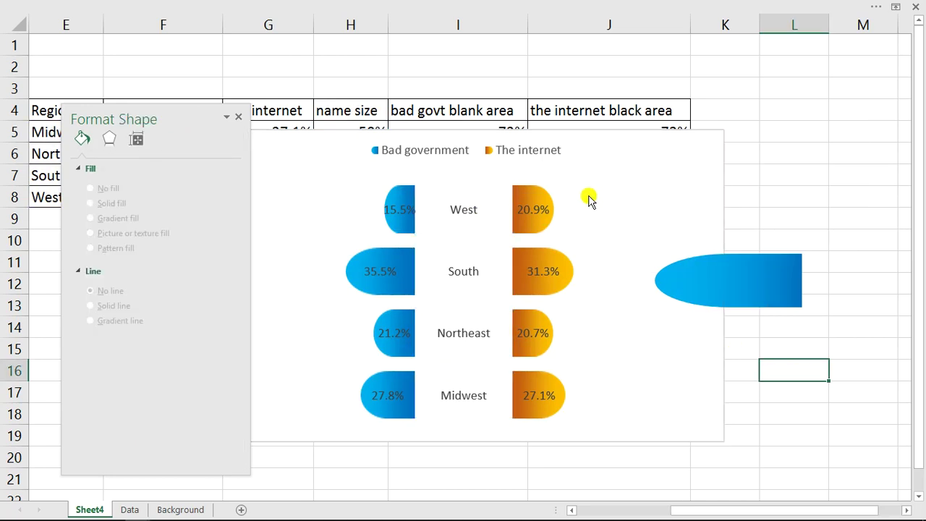
# Set the chart area to no fill and no border line
pyautogui.click(584, 130)
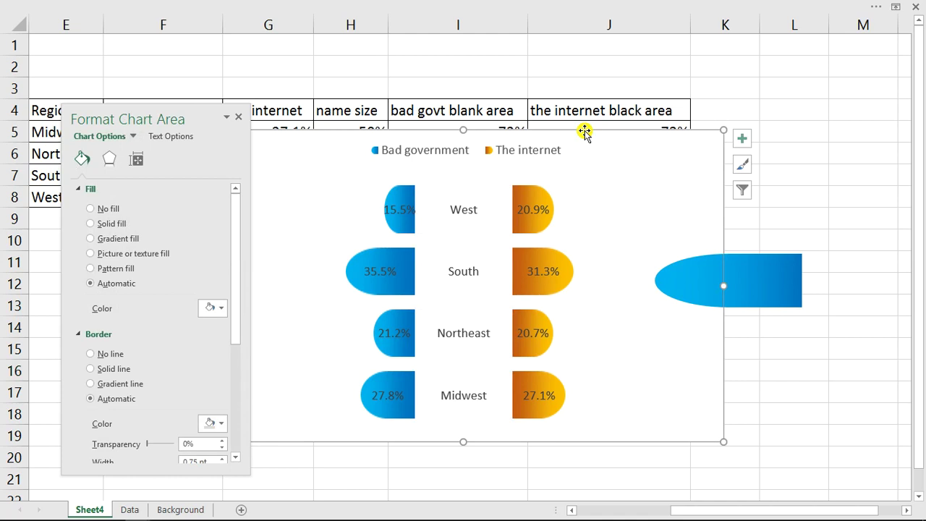
pyautogui.click(755, 75)
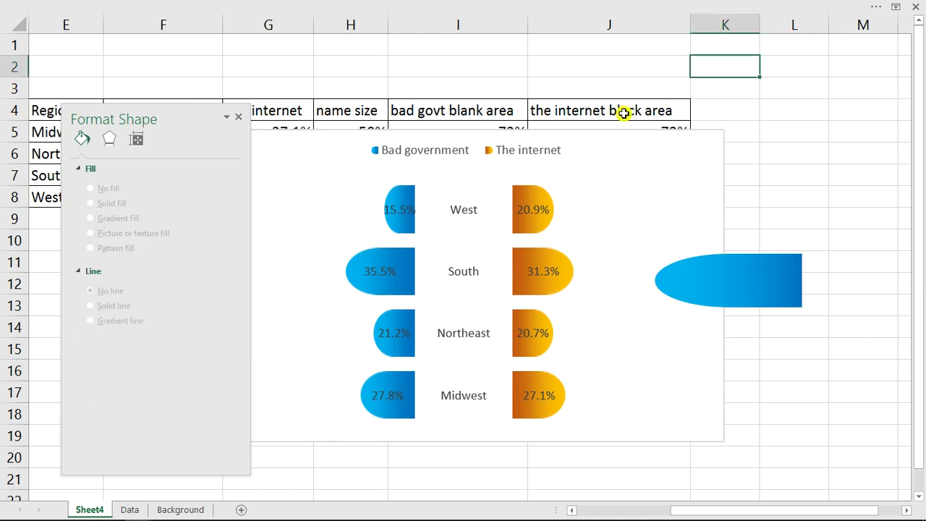
pyautogui.click(594, 130)
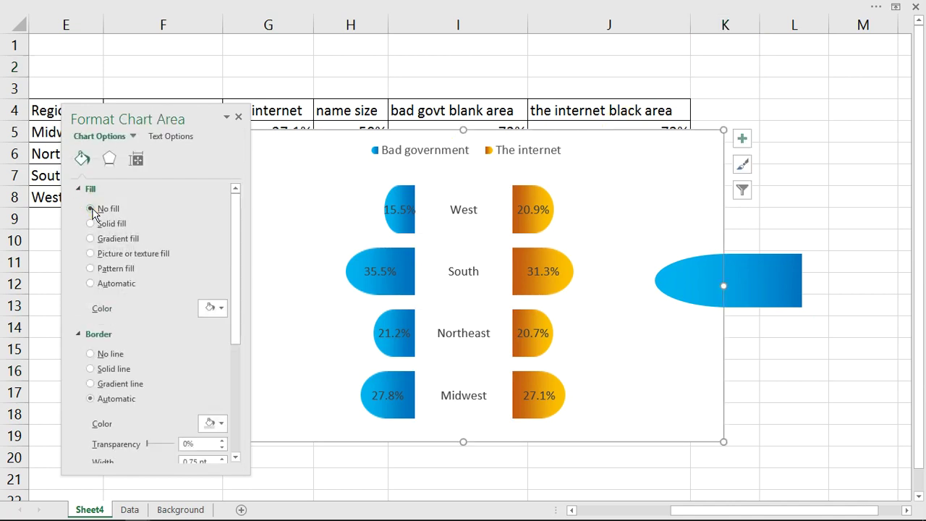
pyautogui.click(91, 209)
pyautogui.click(90, 325)
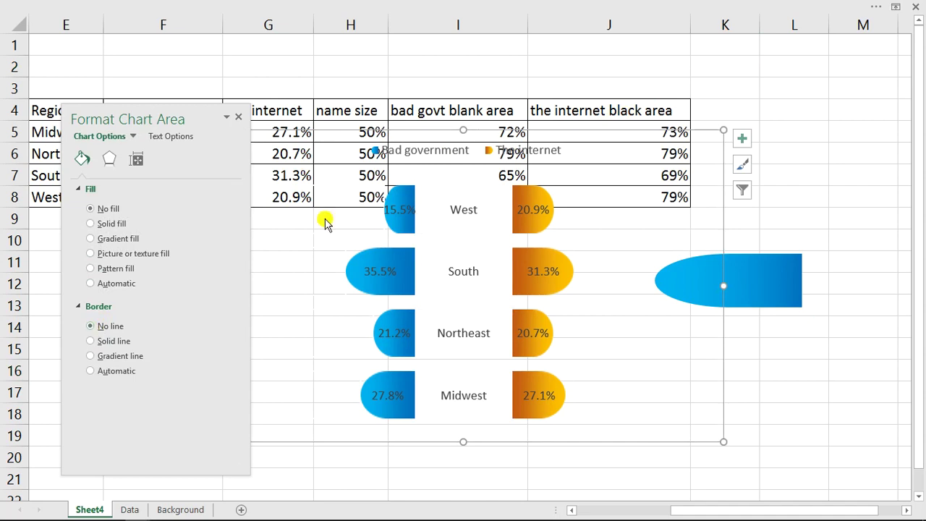
# Cut the two-sided bar chart from Sheet4 and paste it onto the Background sheet
pyautogui.moveTo(707, 131); pyautogui.dragTo(724, 128)
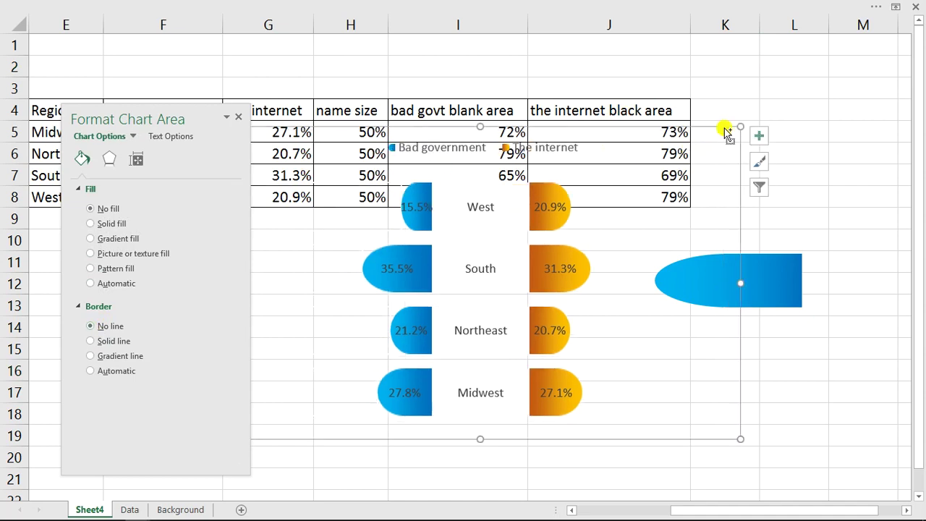
pyautogui.hotkey('ctrl', 'x')
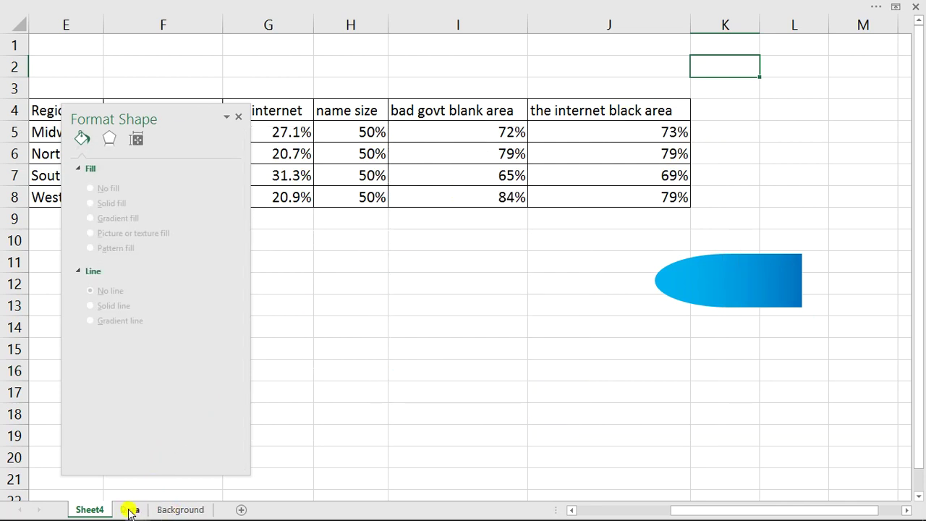
pyautogui.click(173, 511)
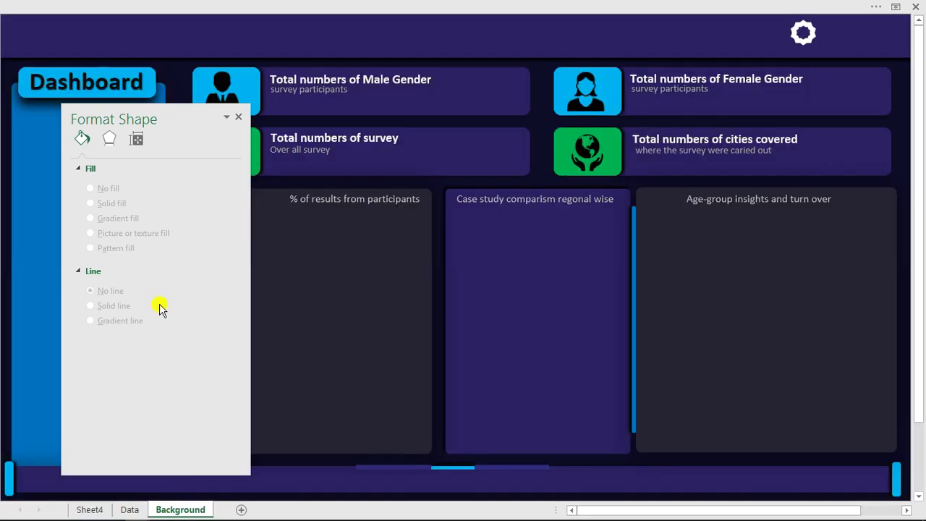
pyautogui.moveTo(201, 122)
pyautogui.mouseDown()
pyautogui.moveTo(645, 138)
pyautogui.moveTo(492, 147)
pyautogui.moveTo(285, 99)
pyautogui.moveTo(202, 106)
pyautogui.mouseUp()
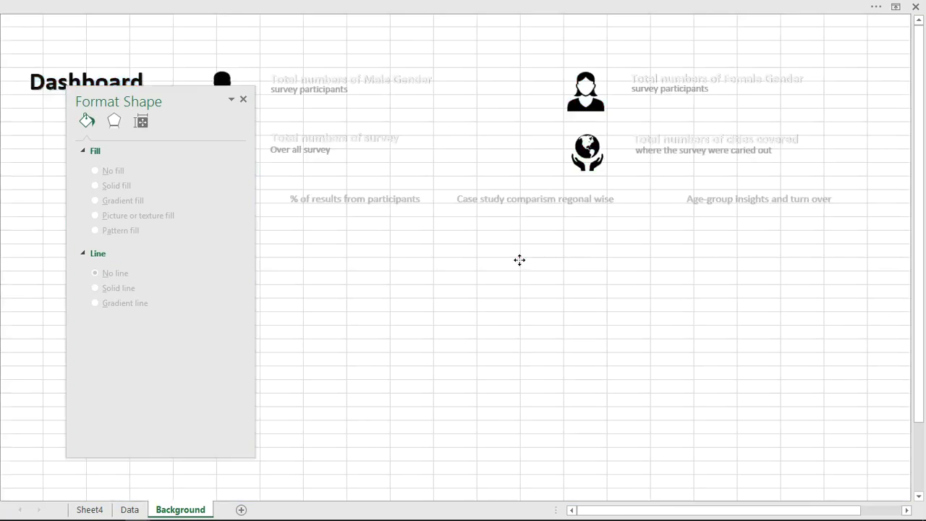
pyautogui.hotkey('ctrl', 'v')
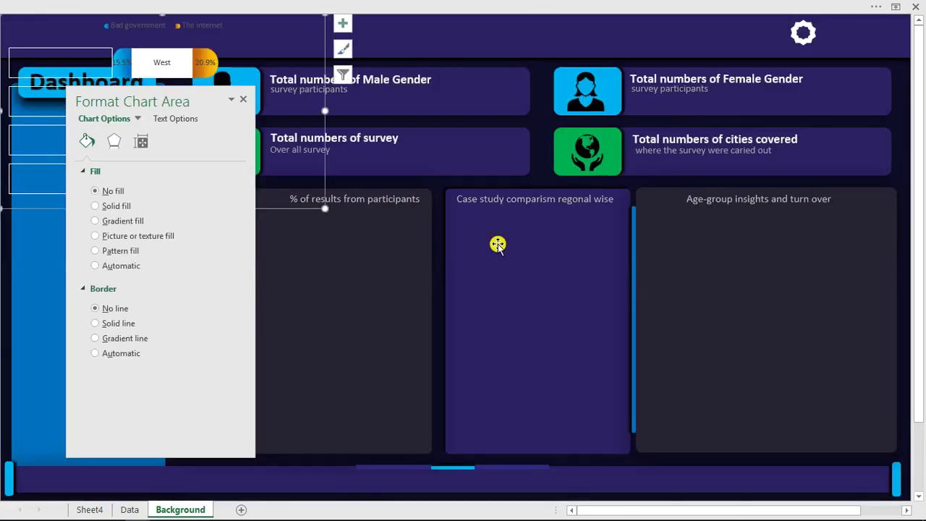
# Try to move the pasted chart toward the "Case study comparism regonal wise" panel
pyautogui.moveTo(323, 161); pyautogui.dragTo(467, 194)
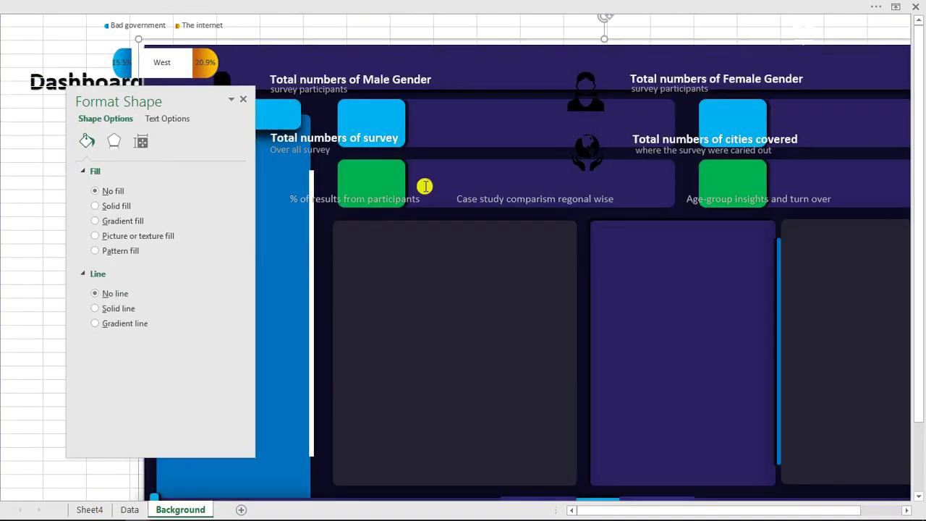
pyautogui.hotkey('ctrl', 'z')
pyautogui.click(241, 48)
pyautogui.click(192, 47)
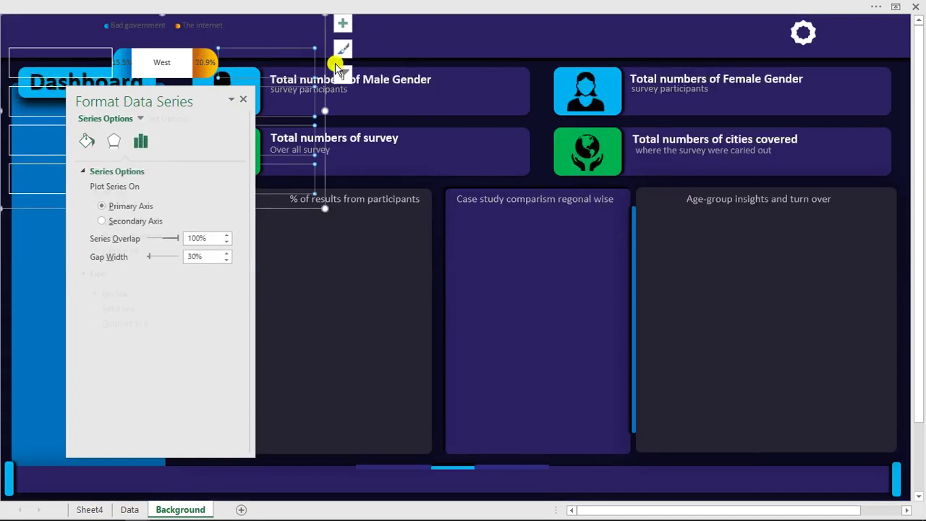
# Move the chart onto the "Case study comparism regonal wise" panel and remove the border line from its left blank series
pyautogui.click(326, 66)
pyautogui.moveTo(327, 65); pyautogui.dragTo(700, 281)
pyautogui.click(432, 270)
pyautogui.click(87, 142)
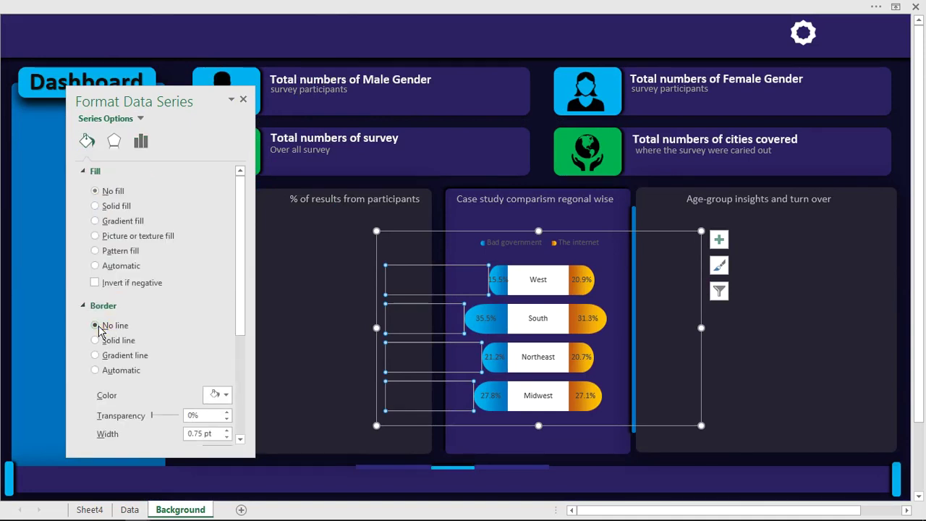
pyautogui.click(97, 326)
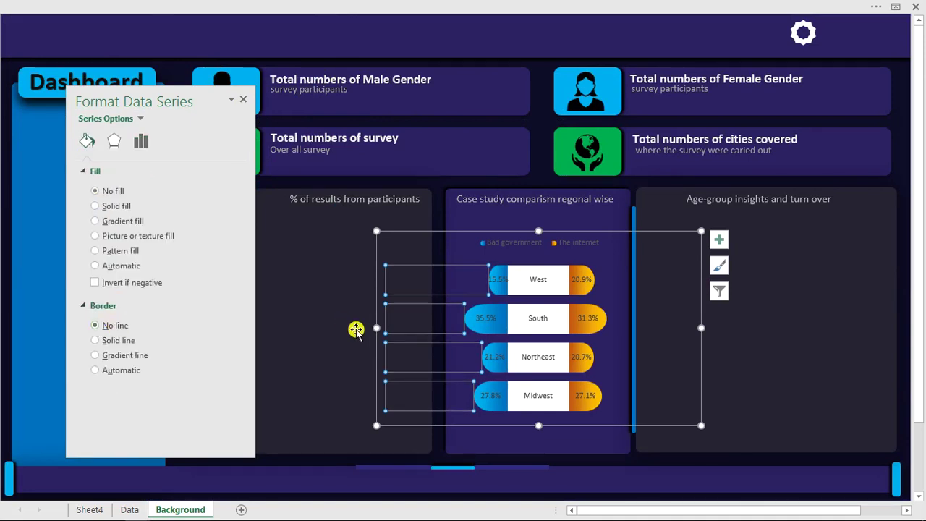
# Enlarge the regional chart on all four sides so that its bars fill the height of the panel
pyautogui.moveTo(377, 330); pyautogui.dragTo(368, 327)
pyautogui.moveTo(702, 328); pyautogui.dragTo(711, 327)
pyautogui.moveTo(538, 422); pyautogui.dragTo(542, 449)
pyautogui.moveTo(540, 231); pyautogui.dragTo(539, 214)
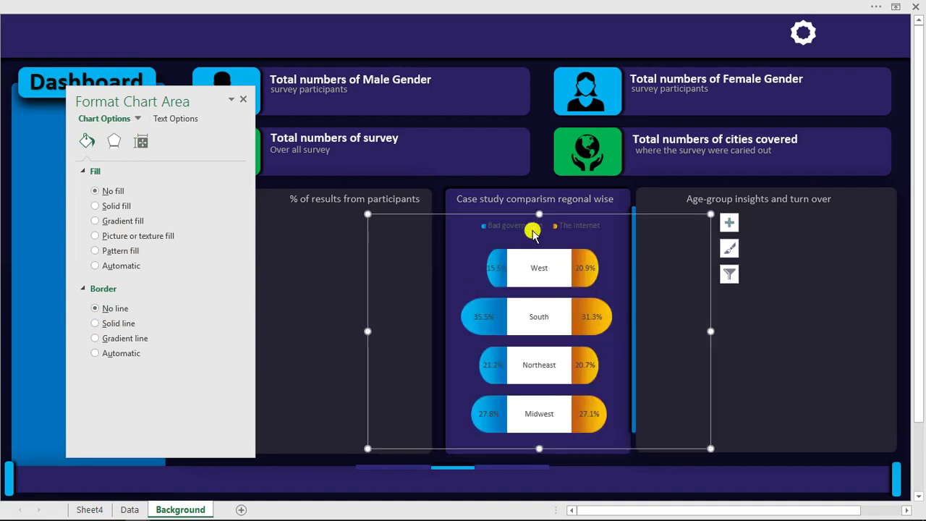
# Change the chart legend's font colour to a light shade of white
pyautogui.click(532, 228)
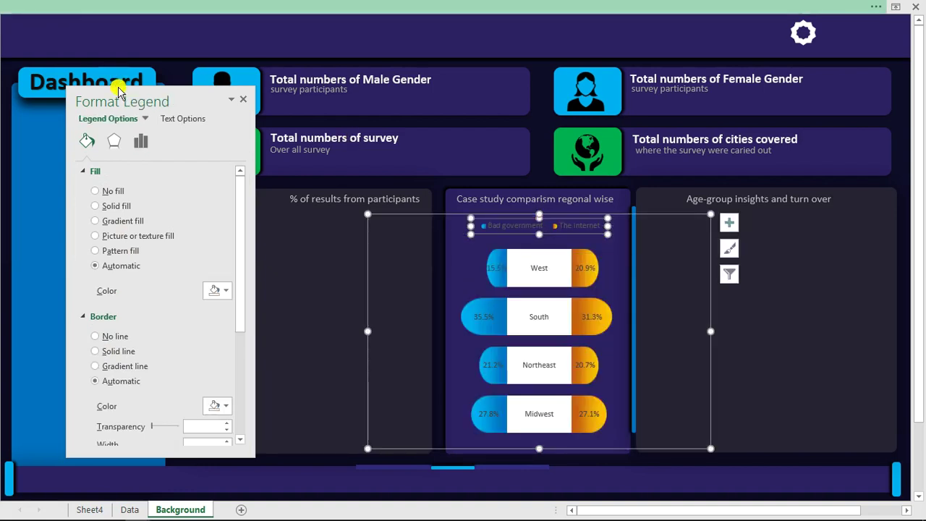
pyautogui.click(118, 6)
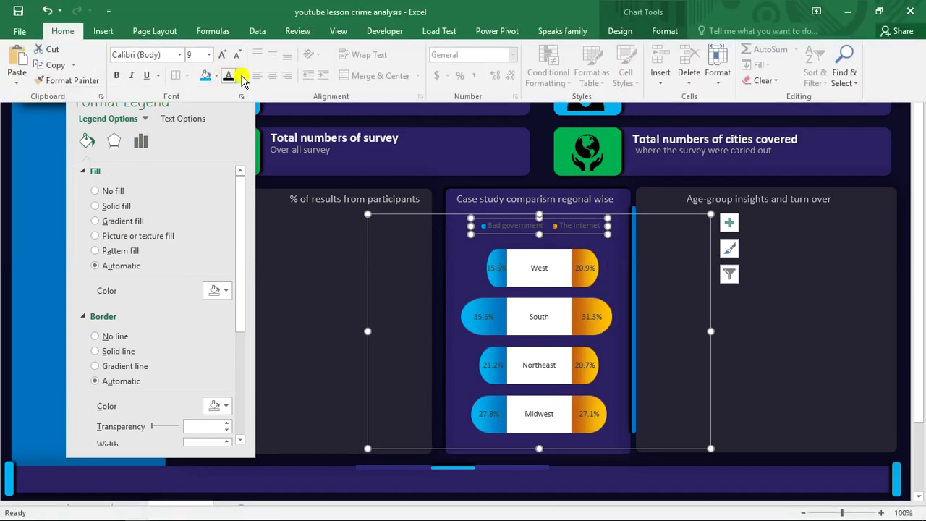
pyautogui.click(241, 78)
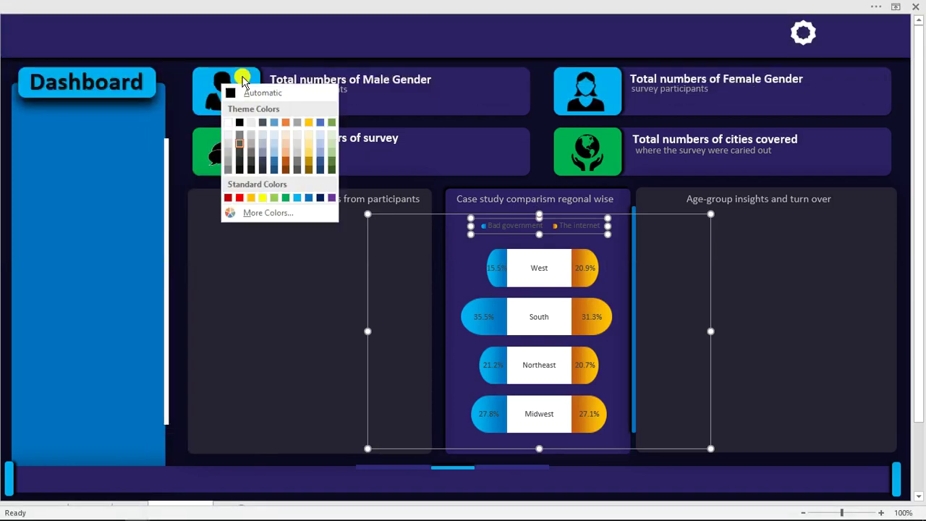
pyautogui.click(229, 144)
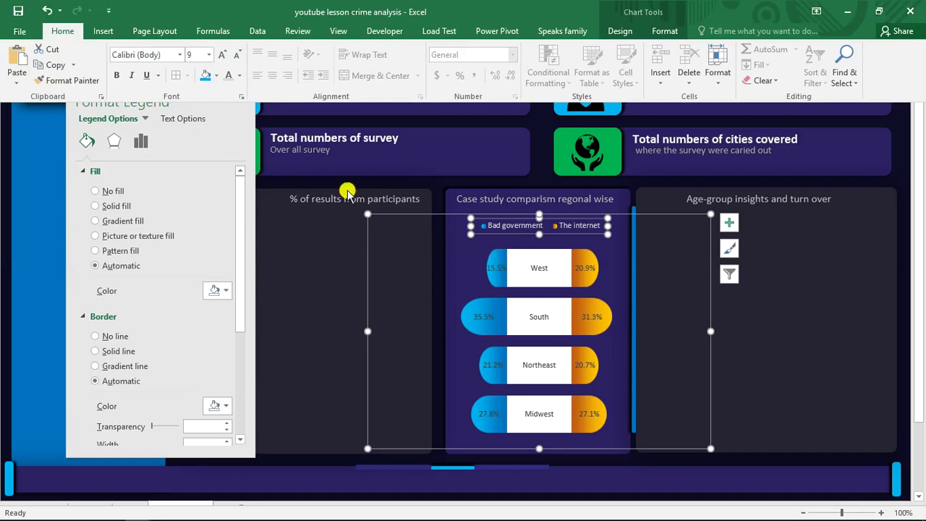
# Make the data labels of the blue "Bad government" bars white and bold
pyautogui.click(499, 267)
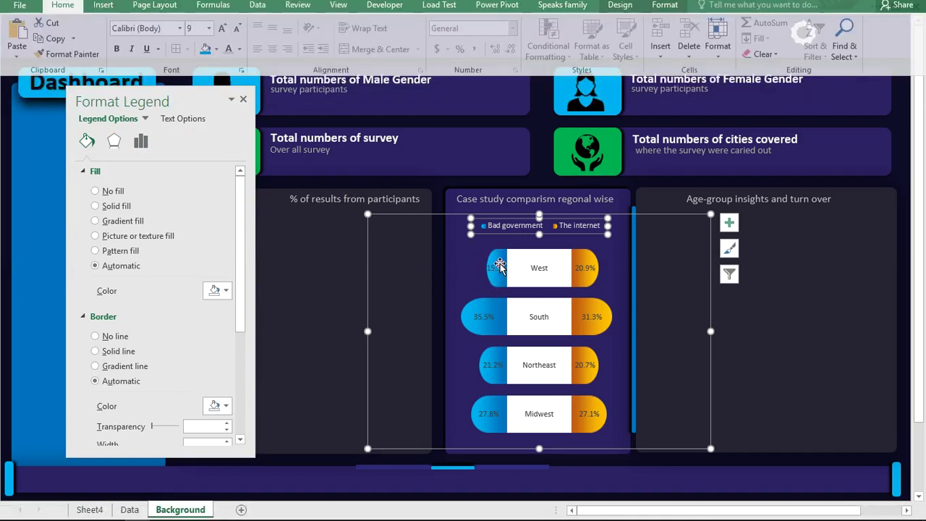
pyautogui.click(499, 269)
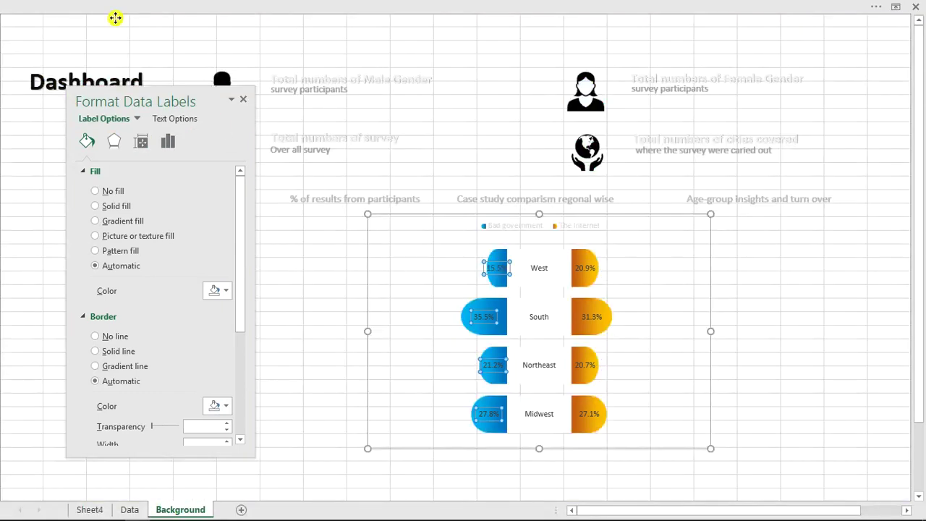
pyautogui.click(330, 202)
pyautogui.click(496, 269)
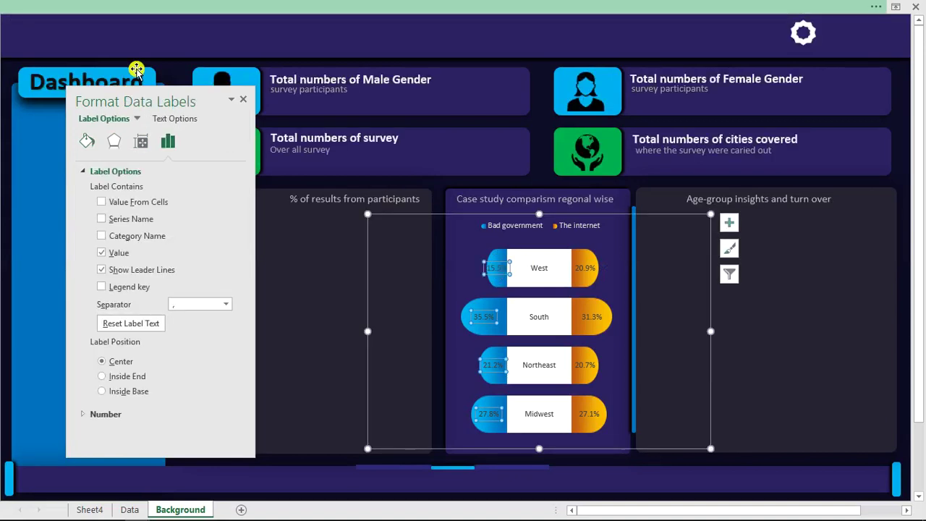
pyautogui.click(108, 6)
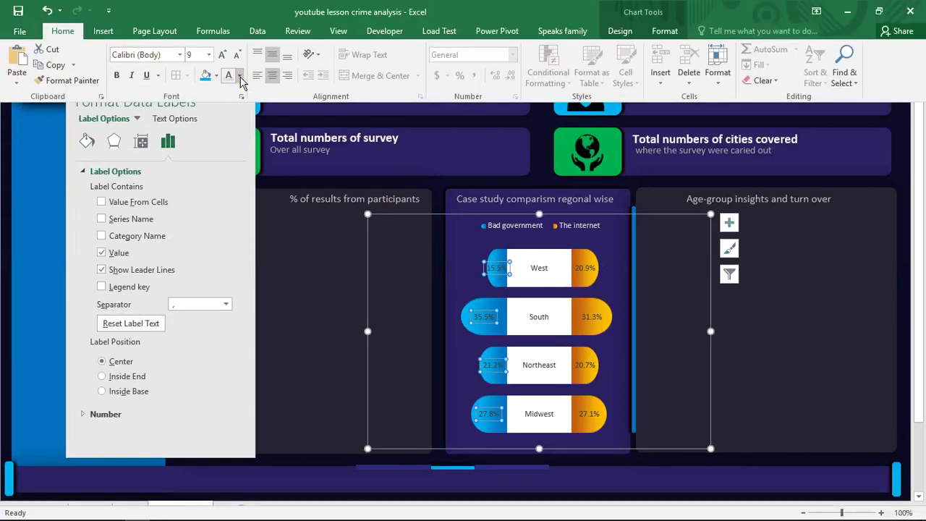
pyautogui.click(241, 81)
pyautogui.click(228, 123)
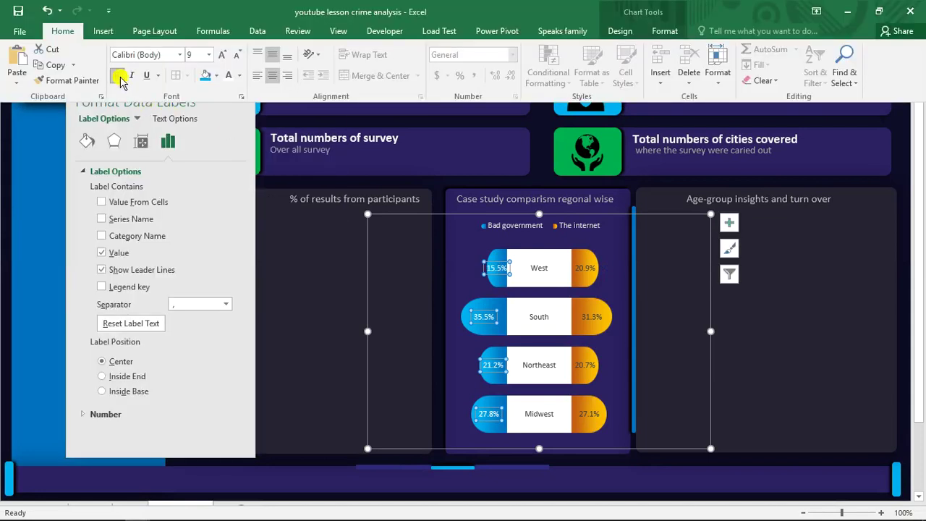
# Make the data labels of the orange "The internet" bars white and bold, with font size 10
pyautogui.click(586, 270)
pyautogui.click(117, 4)
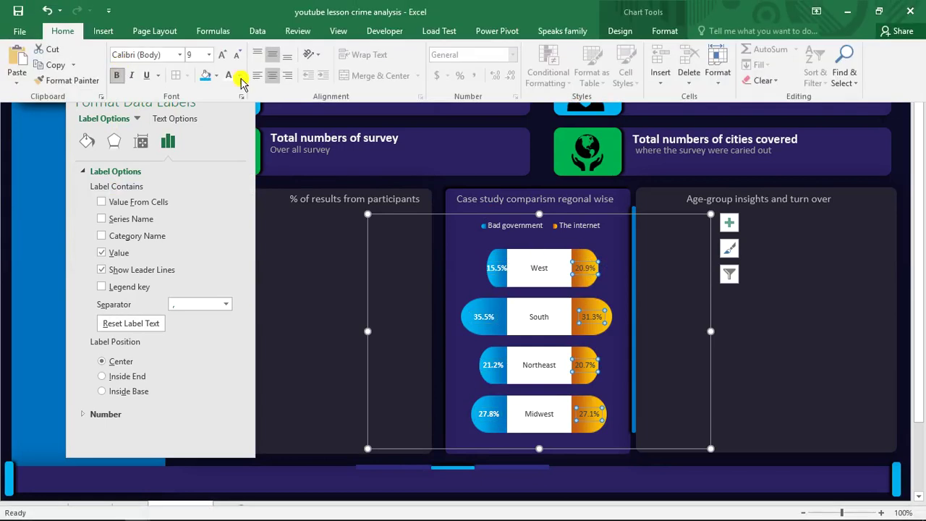
pyautogui.click(229, 77)
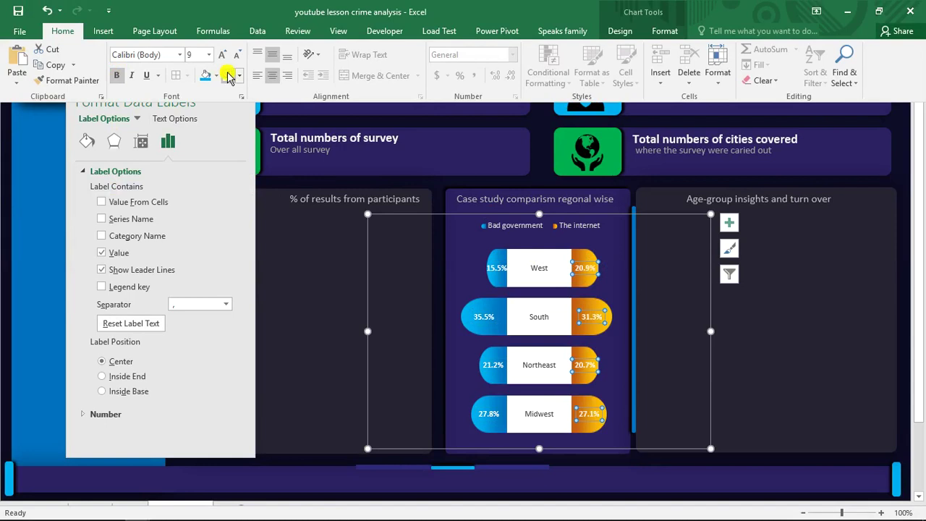
pyautogui.click(222, 58)
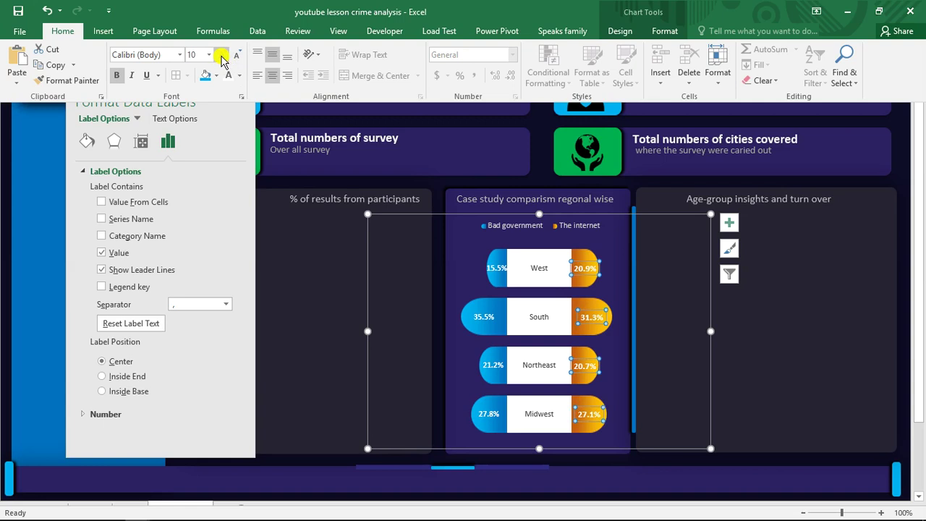
pyautogui.hotkey('ctrl', 'shift', 'F1')
# Set the region name labels in the middle bars to bold at font size 11, and close the formatting pane
pyautogui.click(539, 268)
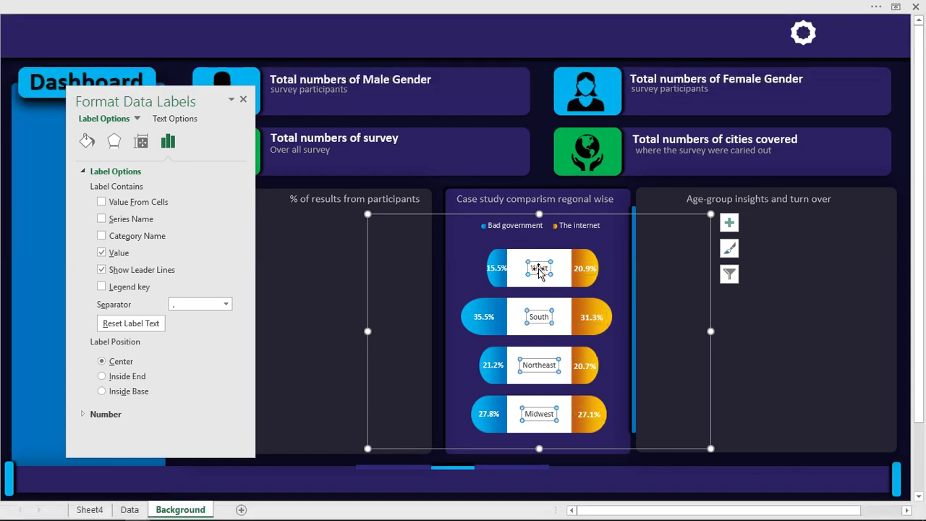
pyautogui.hotkey('ctrl', 'shift', 'F1')
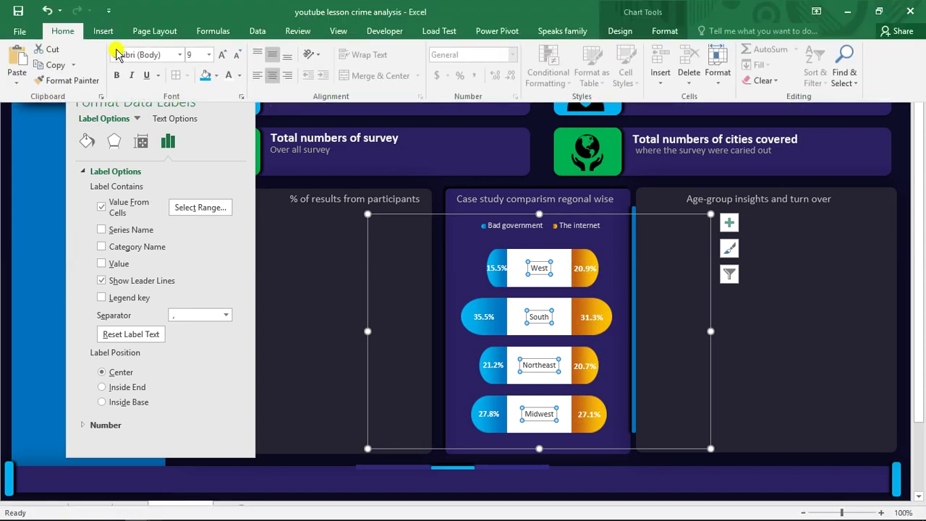
pyautogui.click(223, 57)
pyautogui.click(223, 57)
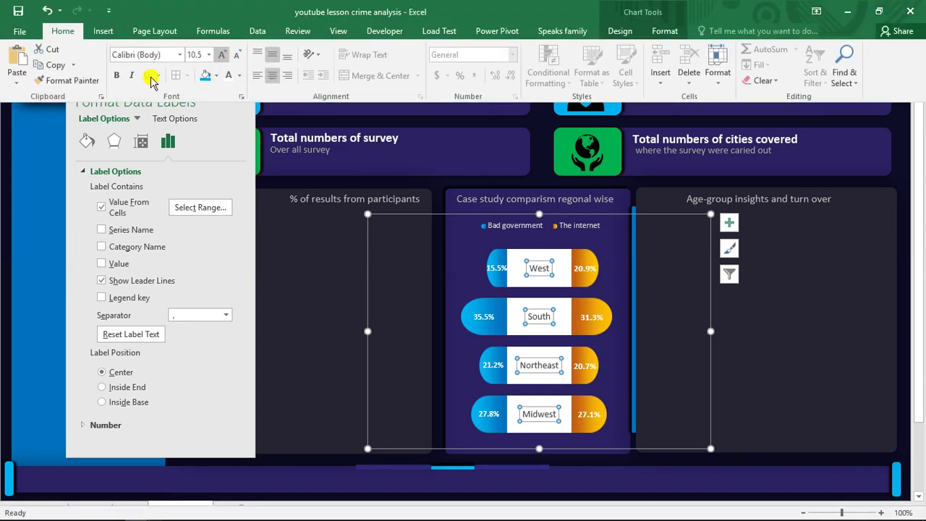
pyautogui.click(117, 76)
pyautogui.click(117, 76)
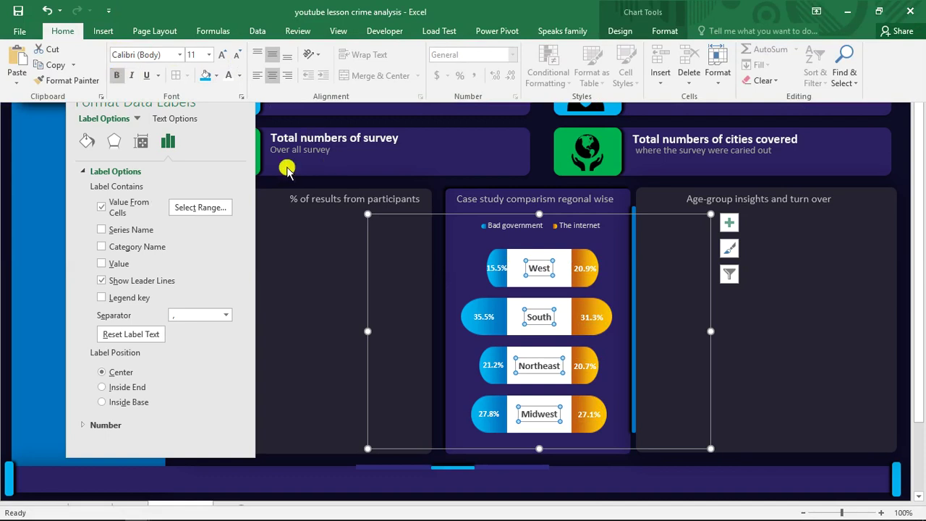
pyautogui.hotkey('ctrl', 'shift', 'F1')
pyautogui.click(244, 99)
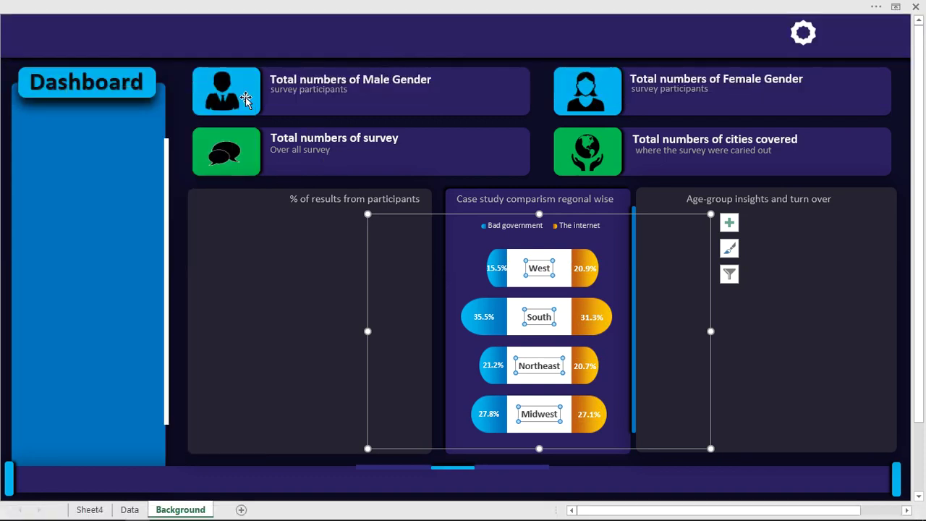
pyautogui.click(181, 113)
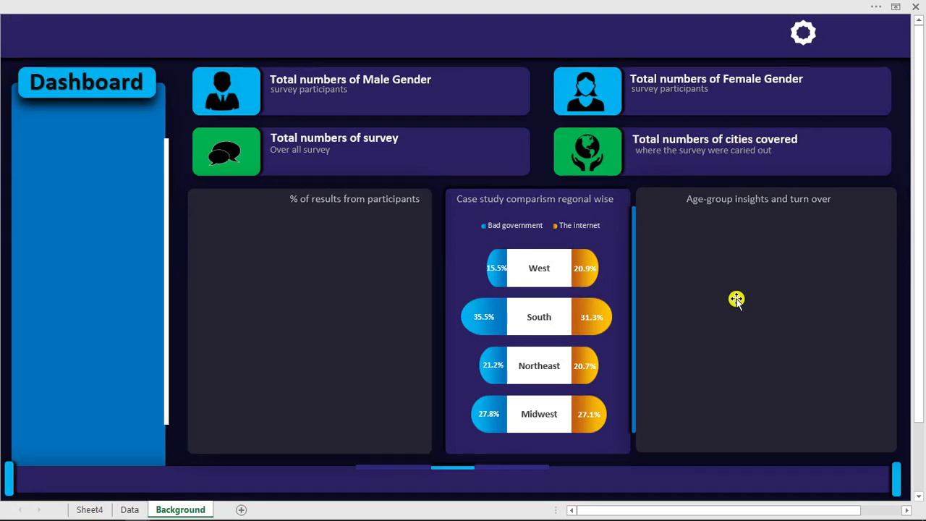
# Duplicate the region pivot table from A3:C8 on Sheet4 to cell M4 of the same sheet
pyautogui.click(127, 510)
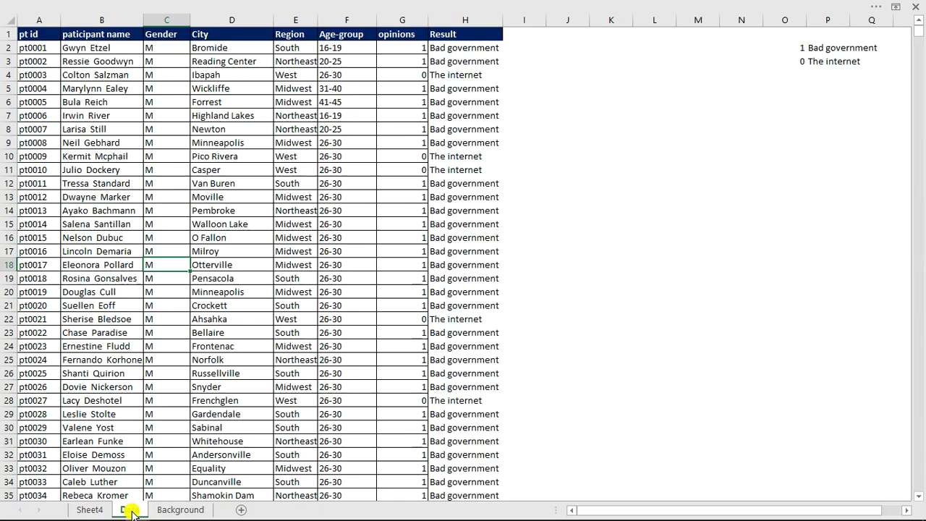
pyautogui.click(87, 510)
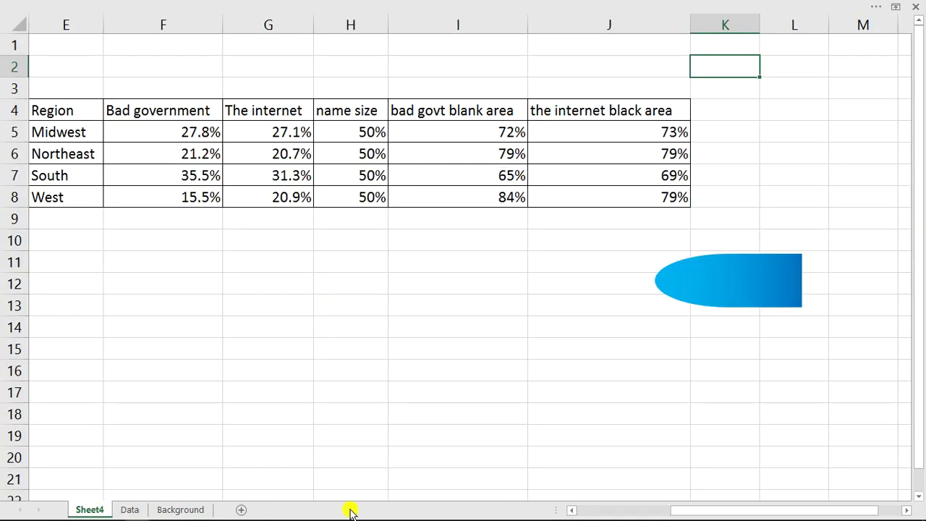
pyautogui.moveTo(670, 513); pyautogui.dragTo(566, 513)
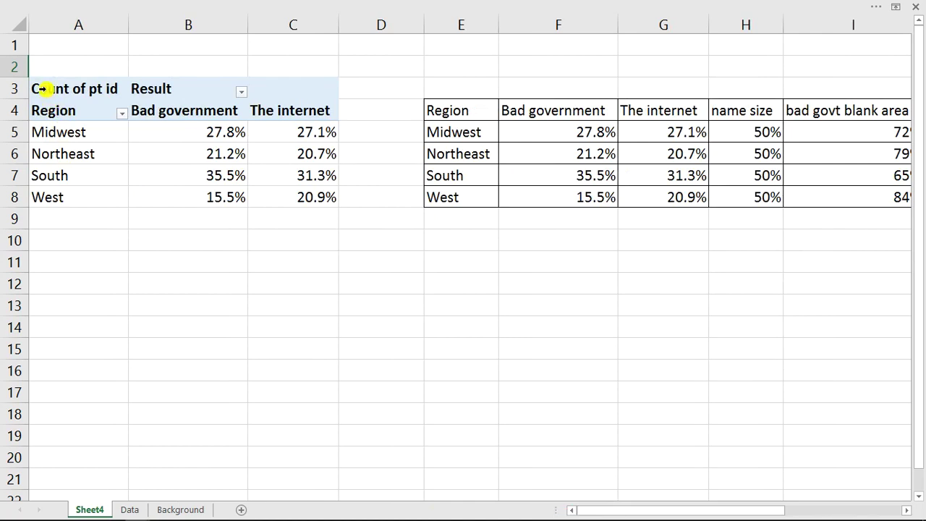
pyautogui.moveTo(43, 111); pyautogui.dragTo(299, 192)
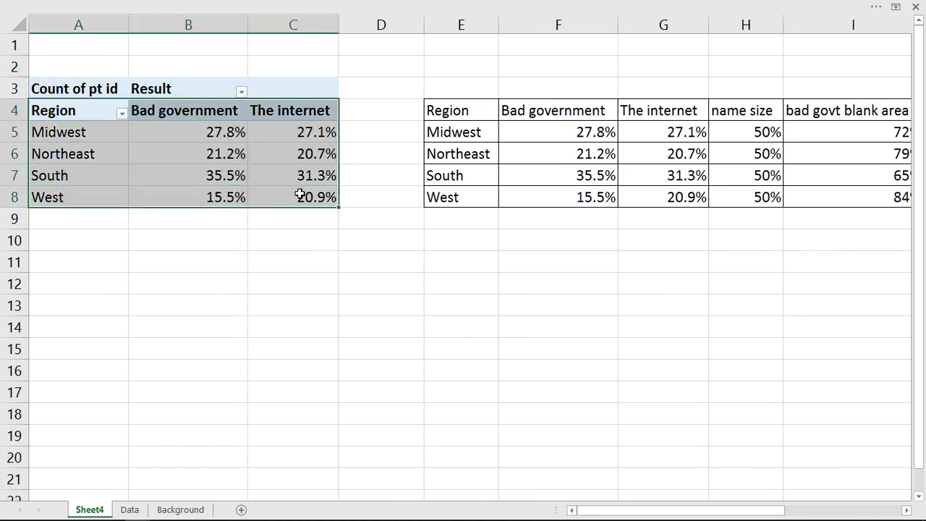
pyautogui.moveTo(83, 86); pyautogui.dragTo(309, 192)
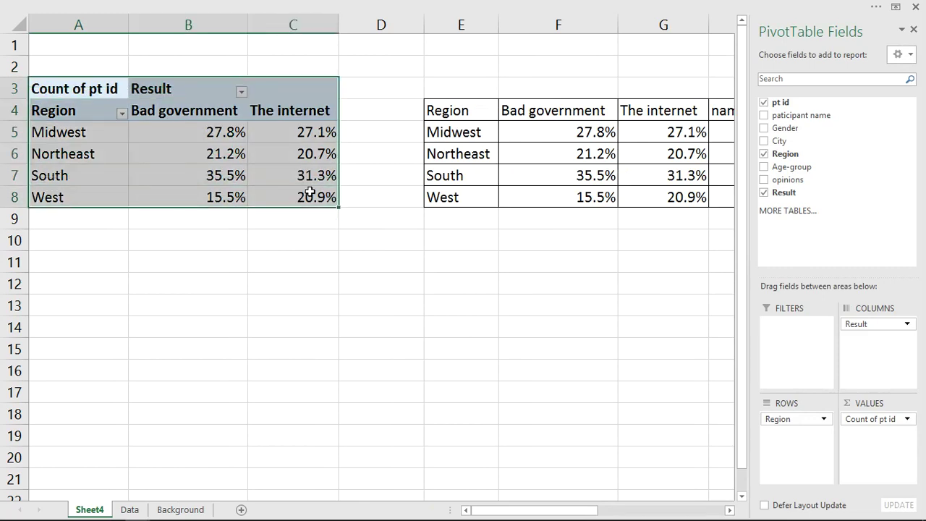
pyautogui.hotkey('ctrl', 'c')
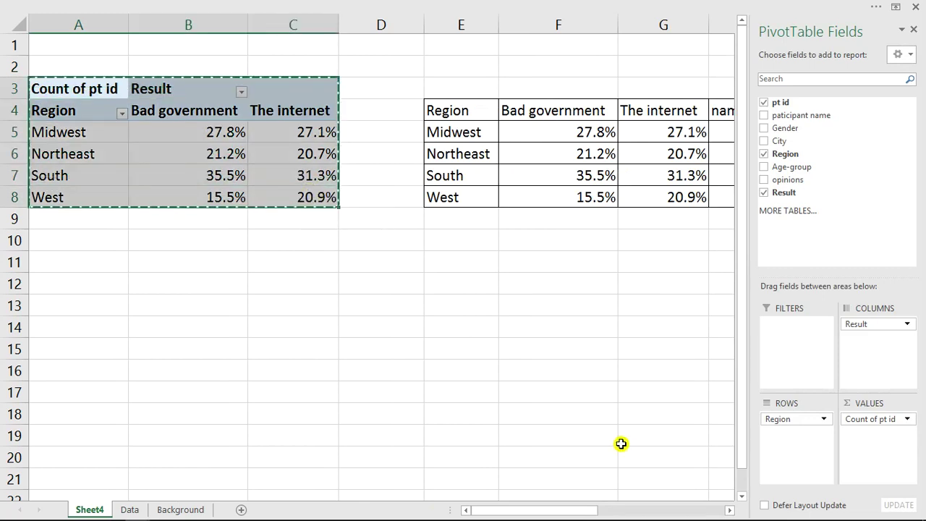
pyautogui.moveTo(591, 517)
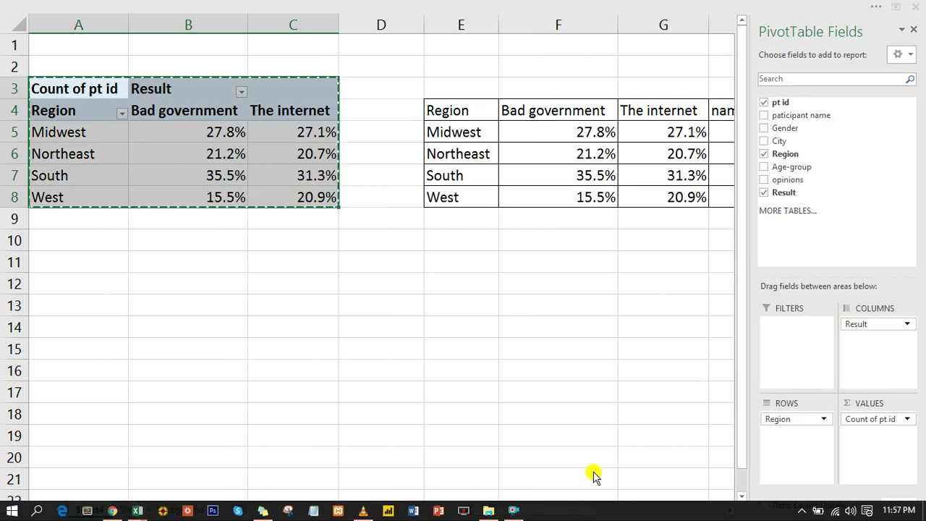
pyautogui.click(592, 471)
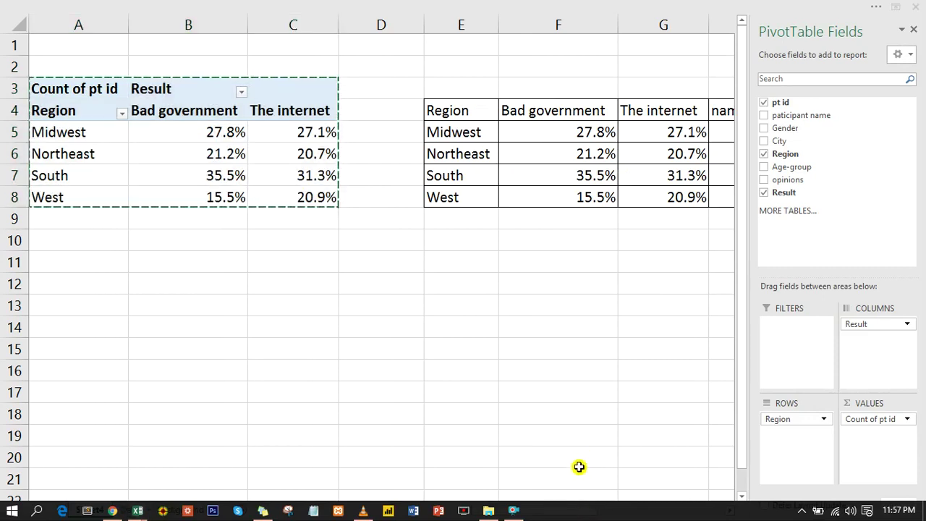
pyautogui.moveTo(631, 512); pyautogui.dragTo(811, 502)
pyautogui.click(802, 110)
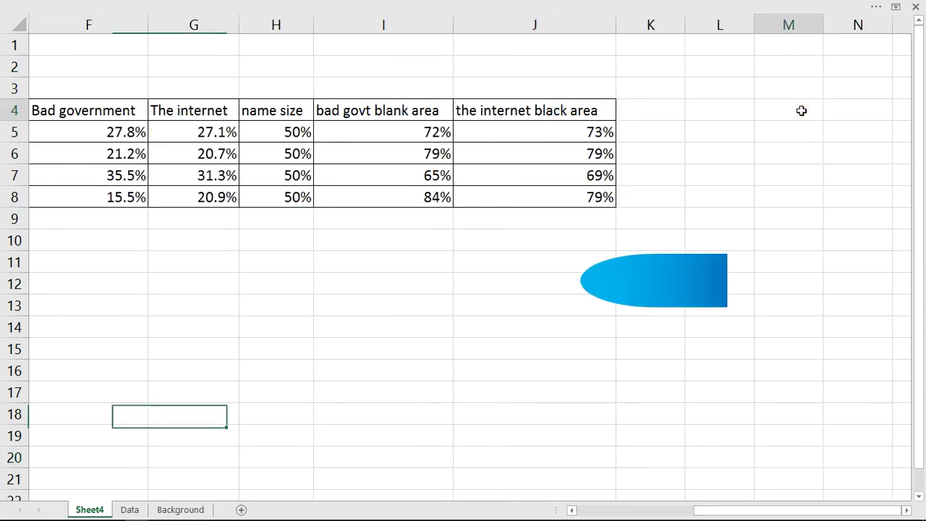
pyautogui.hotkey('ctrl', 'v')
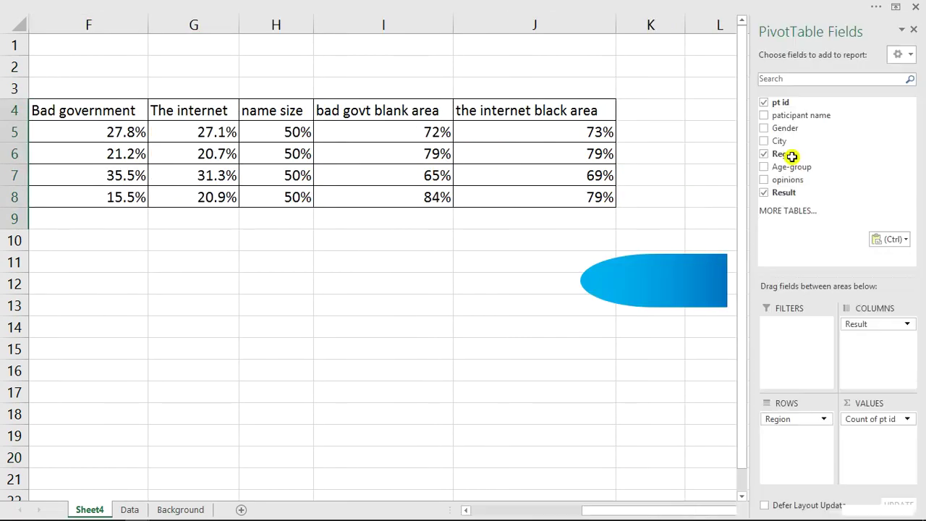
# Remove the Region and Result fields from the pasted pivot table and add Age-group as its row field
pyautogui.moveTo(637, 509); pyautogui.dragTo(687, 509)
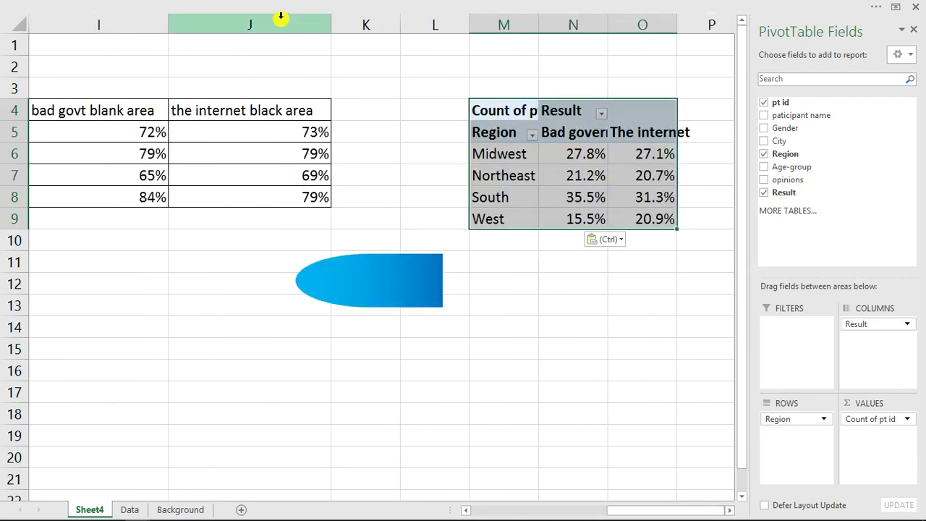
pyautogui.moveTo(800, 418); pyautogui.dragTo(634, 399)
pyautogui.moveTo(865, 325); pyautogui.dragTo(672, 337)
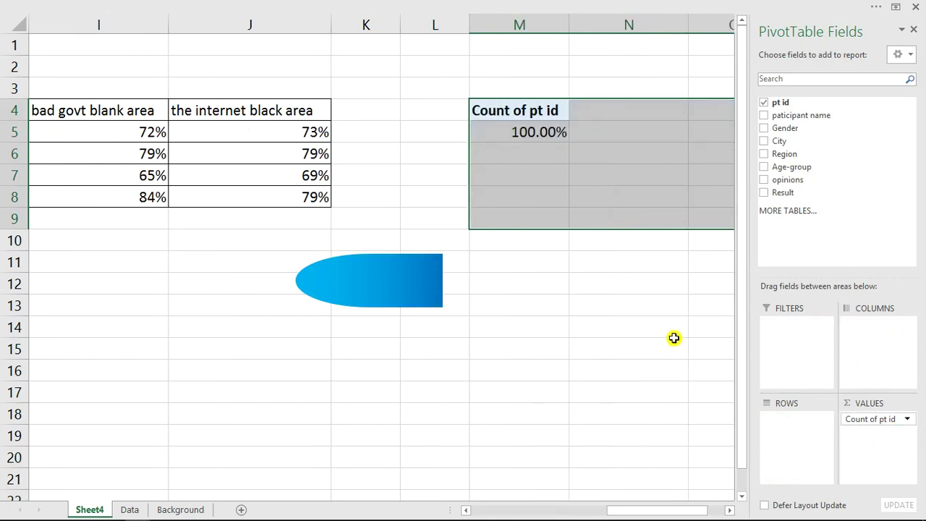
pyautogui.moveTo(780, 168); pyautogui.dragTo(792, 424)
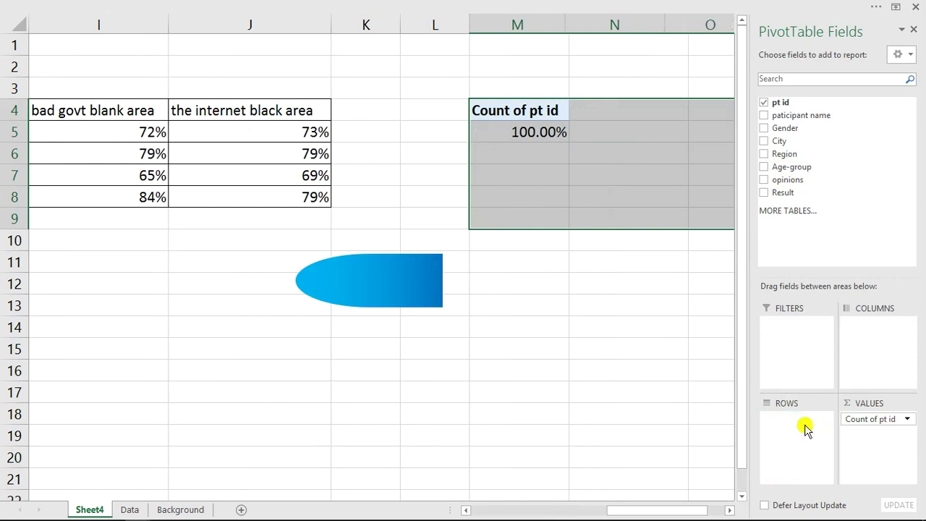
pyautogui.moveTo(641, 510); pyautogui.dragTo(683, 516)
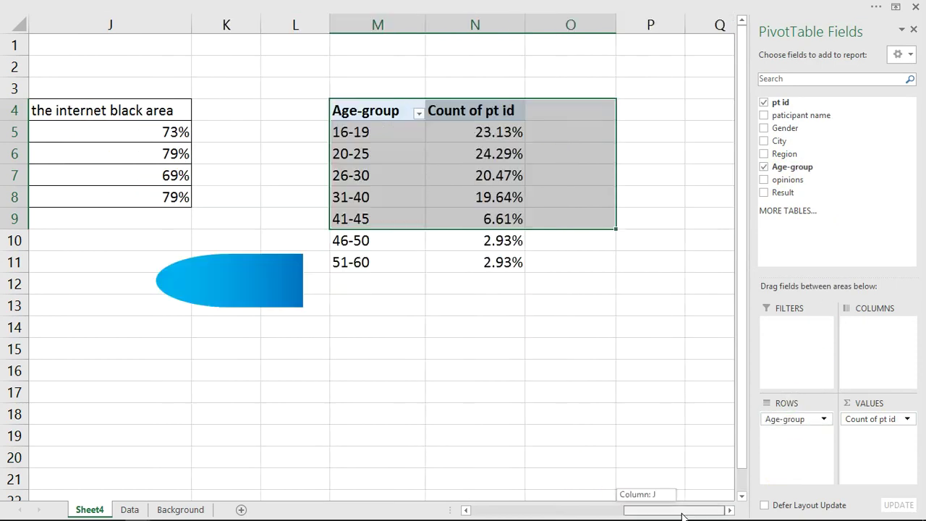
# Show the pt id counts in the age-group pivot table as plain values, with no calculation
pyautogui.click(502, 152)
pyautogui.click(495, 132)
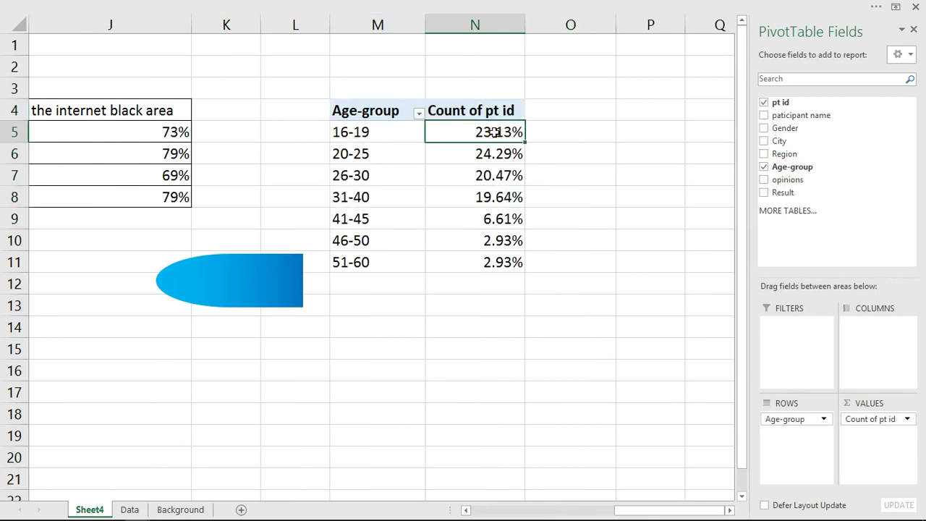
pyautogui.rightClick(494, 131)
pyautogui.moveTo(567, 261)
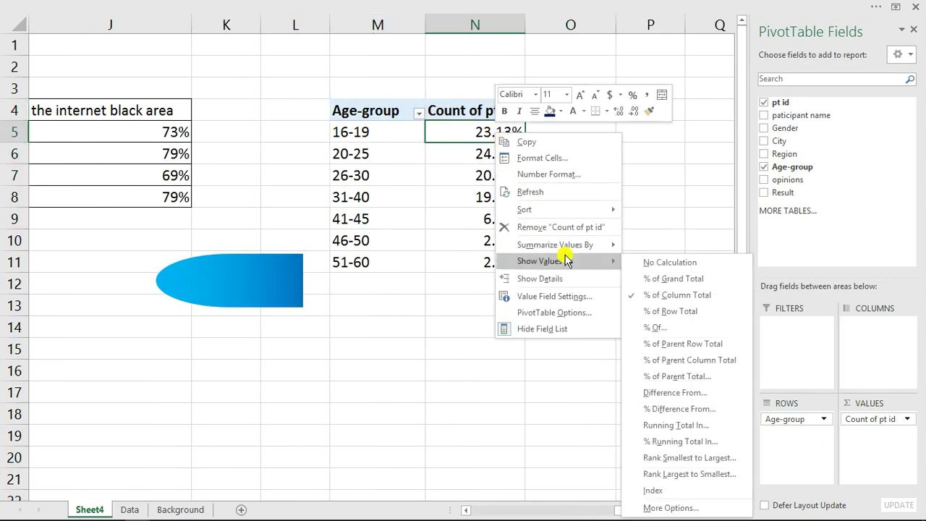
pyautogui.click(678, 266)
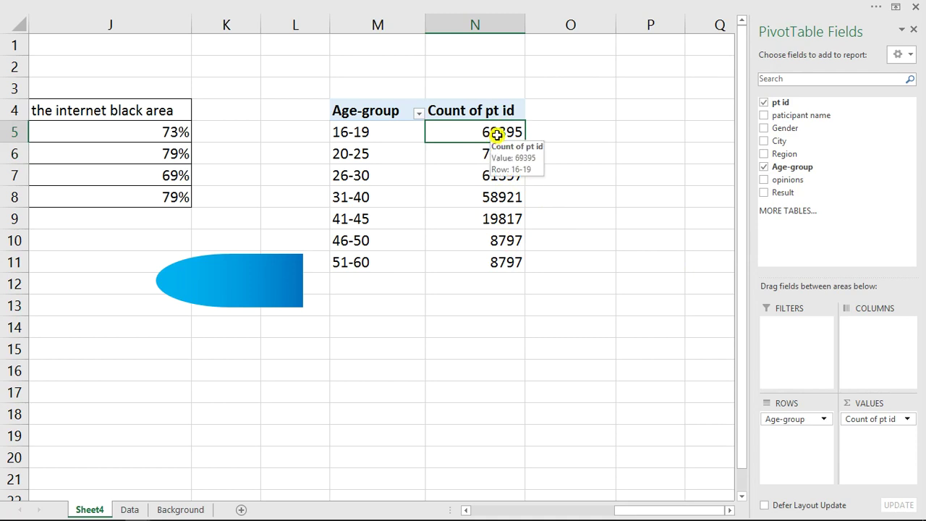
# Format the counts in N5:N11 as numbers with 0 decimal places and a thousands separator
pyautogui.moveTo(499, 130); pyautogui.dragTo(504, 253)
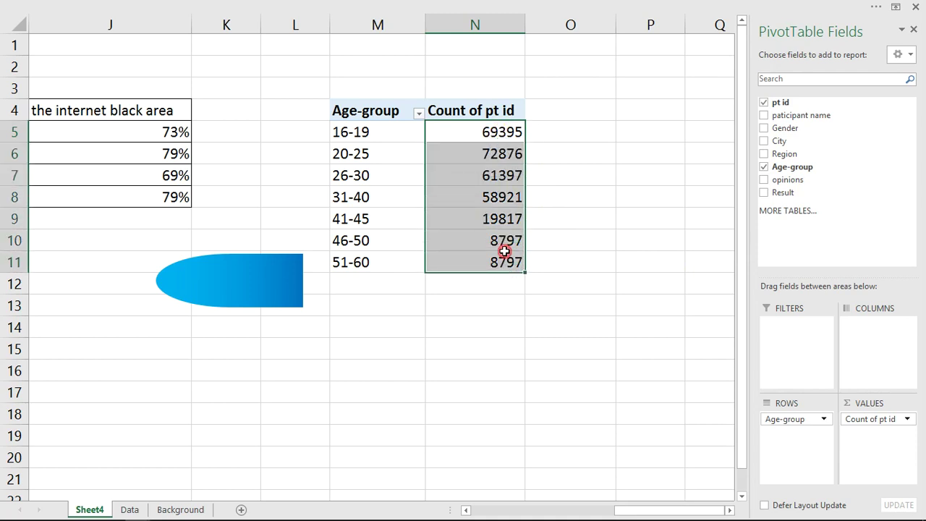
pyautogui.hotkey('ctrl', '1')
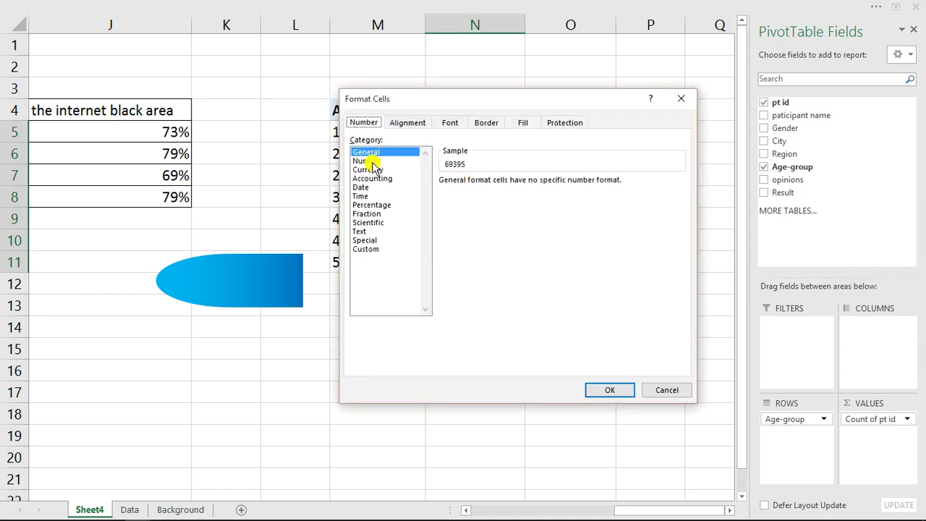
pyautogui.click(366, 161)
pyautogui.click(530, 186)
pyautogui.click(530, 185)
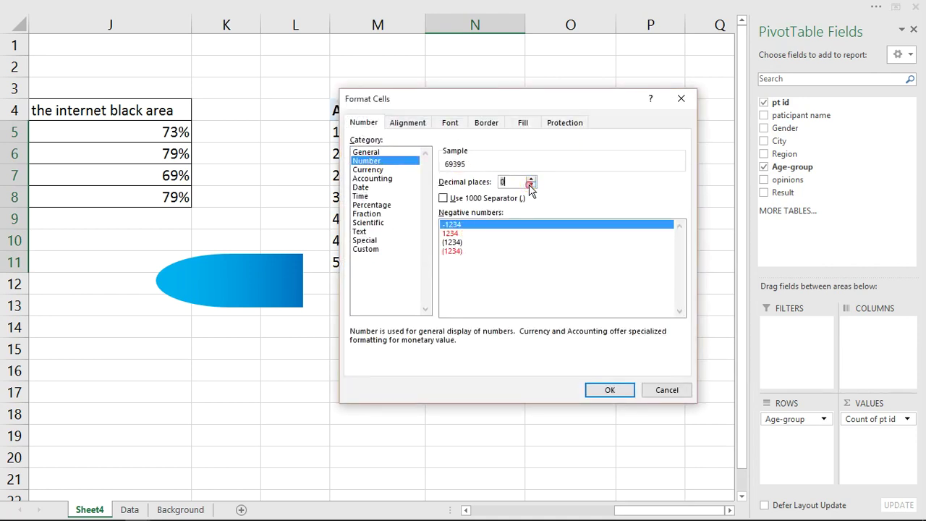
pyautogui.click(445, 198)
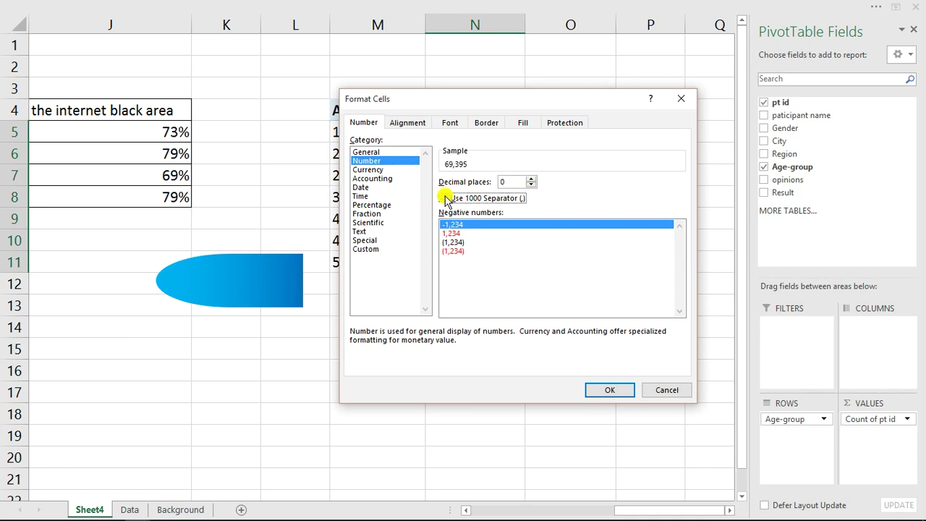
pyautogui.click(606, 391)
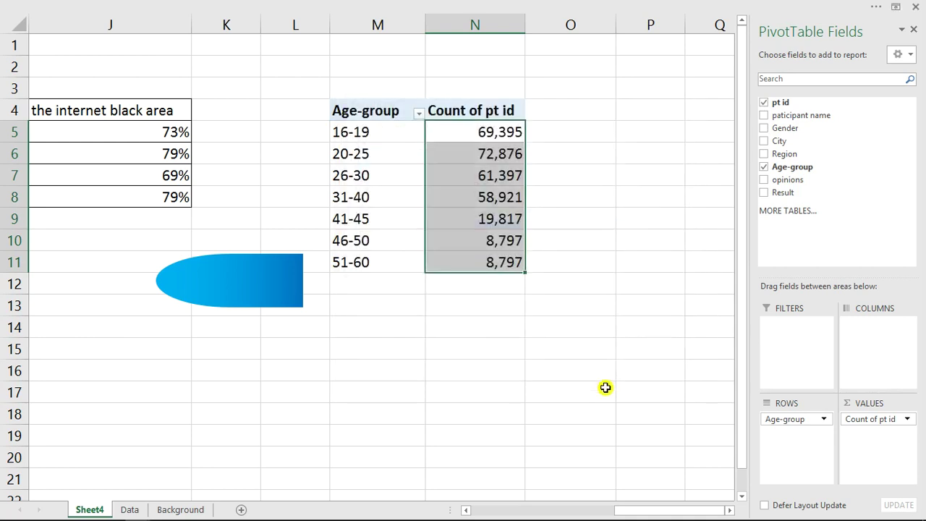
pyautogui.click(578, 289)
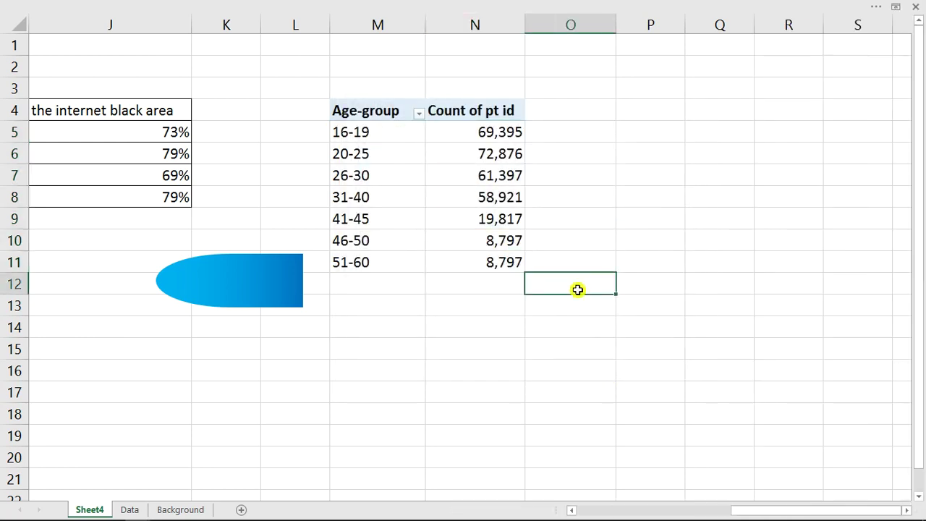
# Switch to the Template-2 workbook to examine its age-group insights chart, and return to the lesson workbook
pyautogui.click(490, 175)
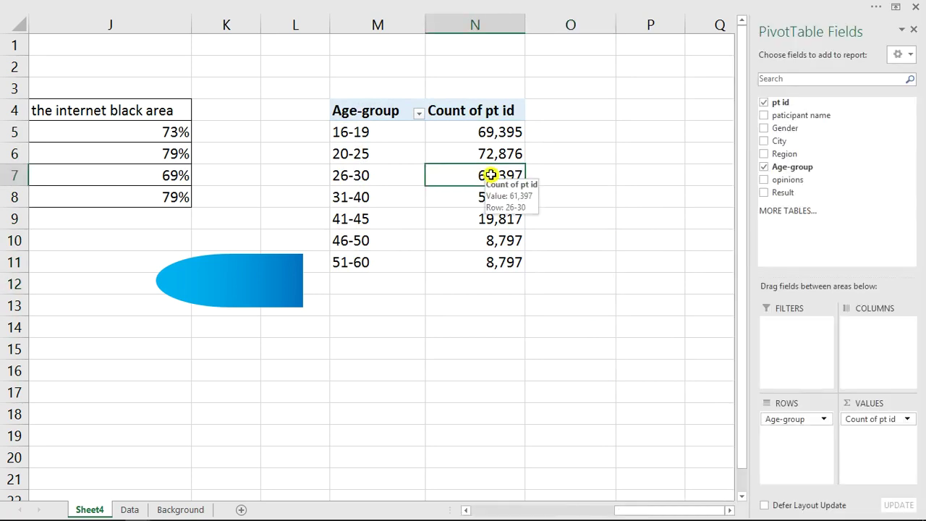
pyautogui.moveTo(144, 515)
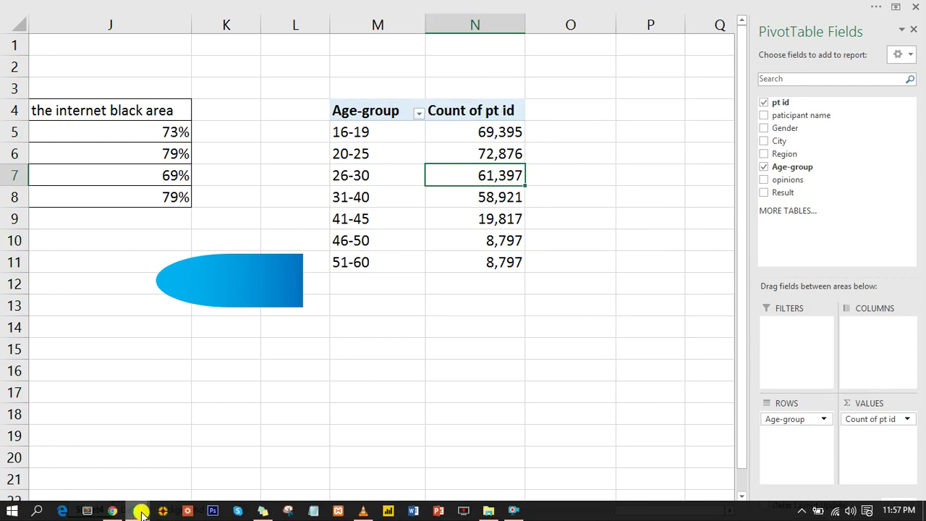
pyautogui.click(210, 465)
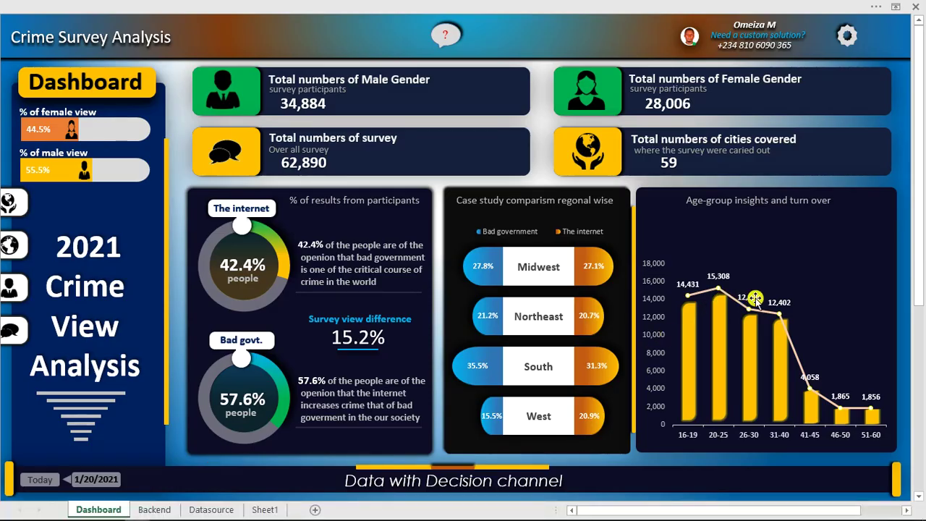
pyautogui.moveTo(137, 513)
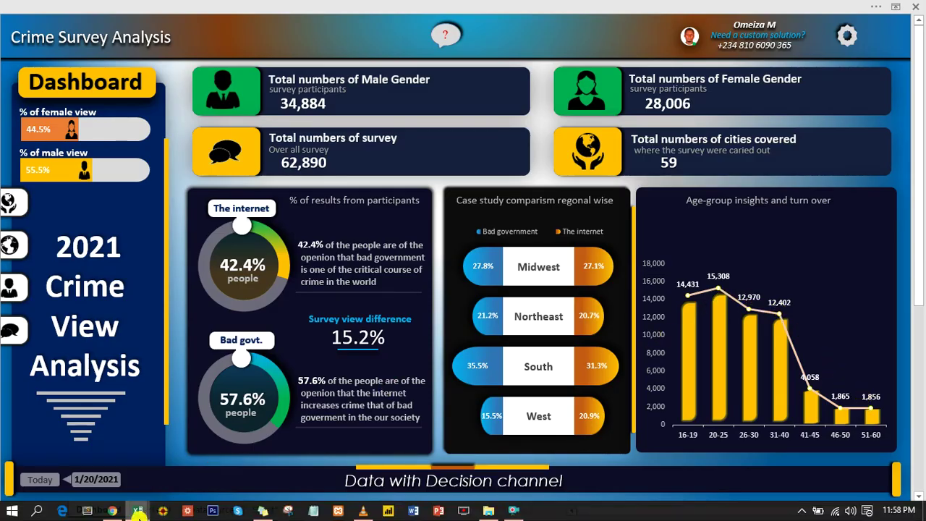
pyautogui.click(61, 448)
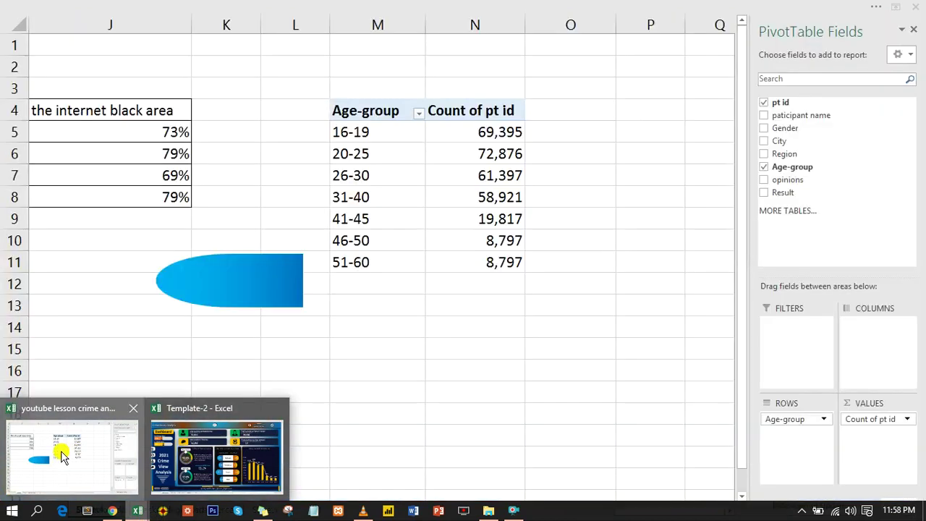
# Duplicate the age-group pivot table from M4:N11 to cell P4 of the same sheet
pyautogui.moveTo(338, 109); pyautogui.dragTo(497, 264)
pyautogui.hotkey('ctrl', 'c')
pyautogui.click(634, 114)
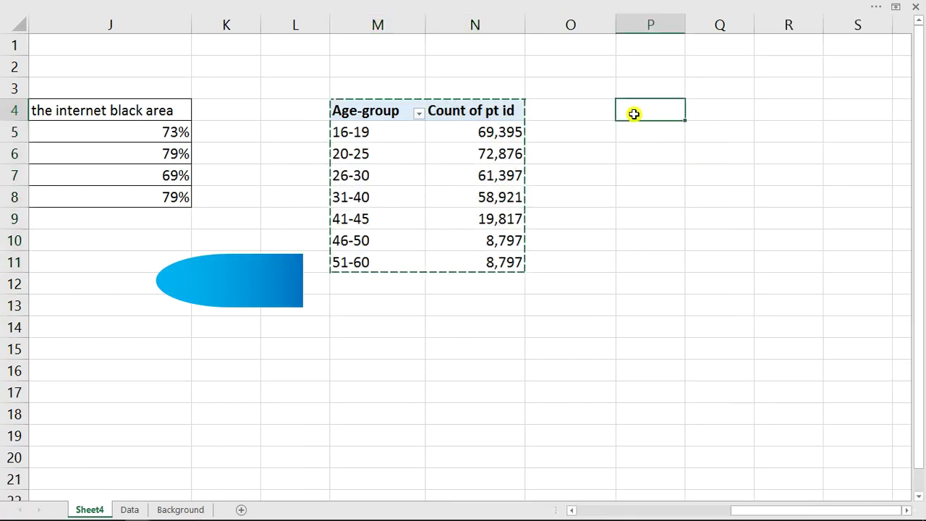
pyautogui.hotkey('ctrl', 'v')
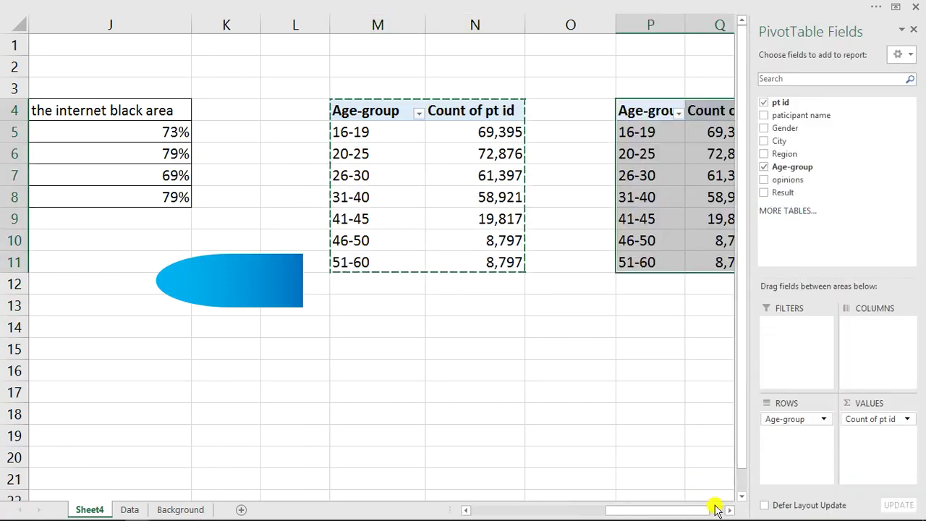
pyautogui.click(729, 511)
pyautogui.click(730, 511)
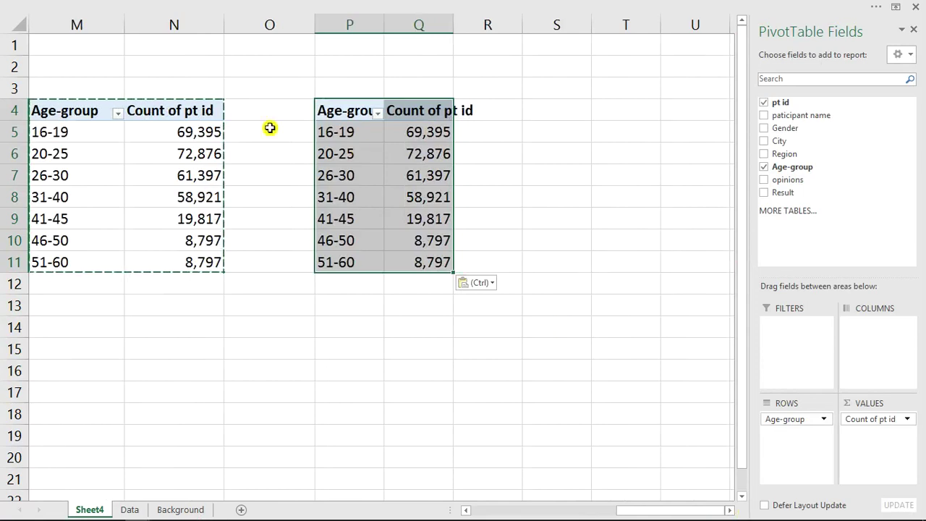
# Copy the count column N4:N11 to cell R4 and widen columns R and Q to fit their headings
pyautogui.moveTo(181, 111); pyautogui.dragTo(194, 264)
pyautogui.hotkey('ctrl', 'c')
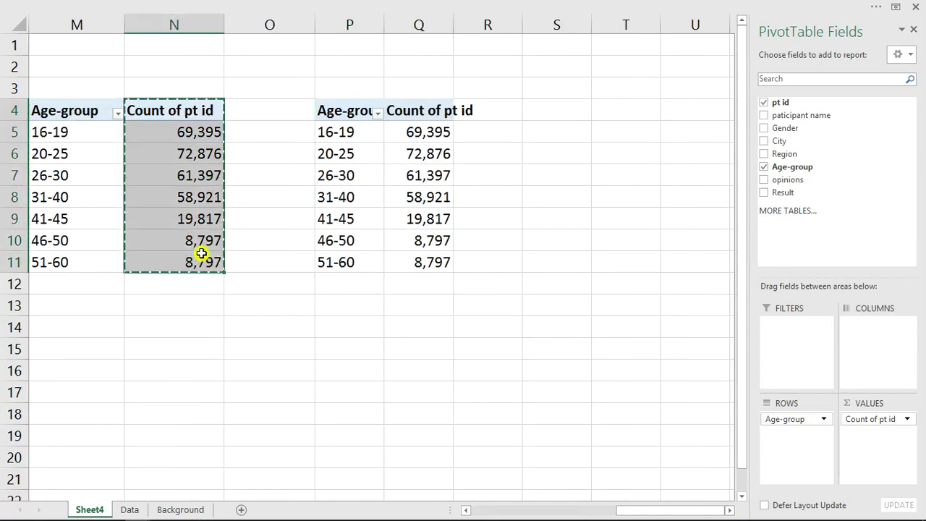
pyautogui.click(505, 111)
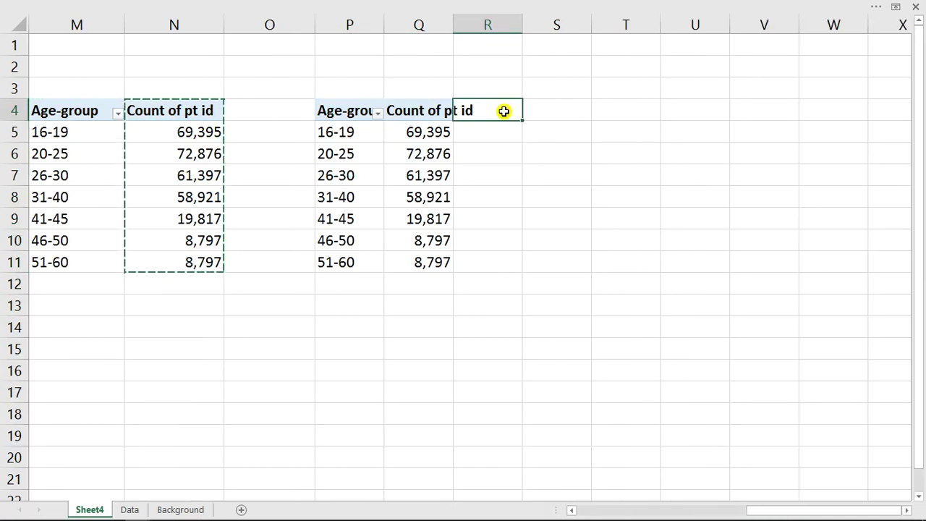
pyautogui.hotkey('ctrl', 'v')
pyautogui.moveTo(524, 25); pyautogui.dragTo(524, 25)
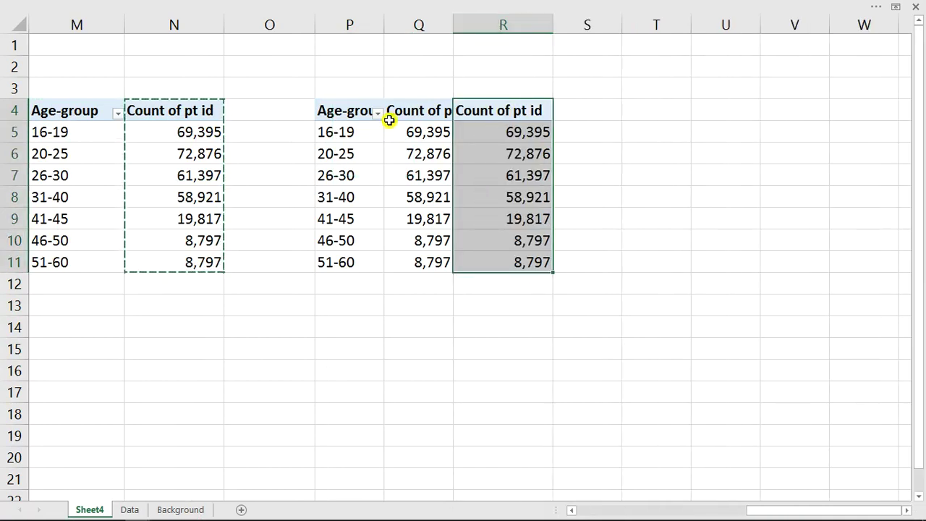
pyautogui.moveTo(451, 22); pyautogui.dragTo(452, 21)
pyautogui.doubleClick(452, 20)
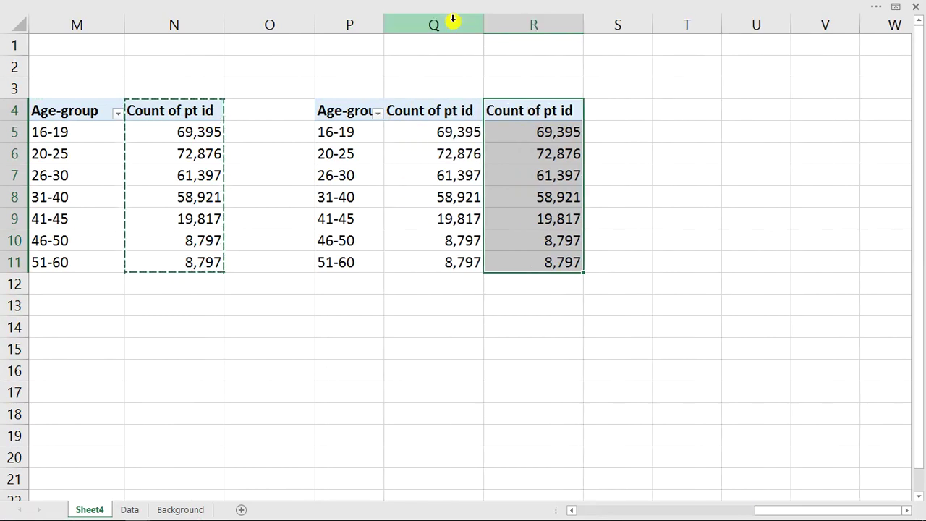
# Rename the value field in N4 of the original age-group pivot table as "# survey"
pyautogui.doubleClick(557, 110)
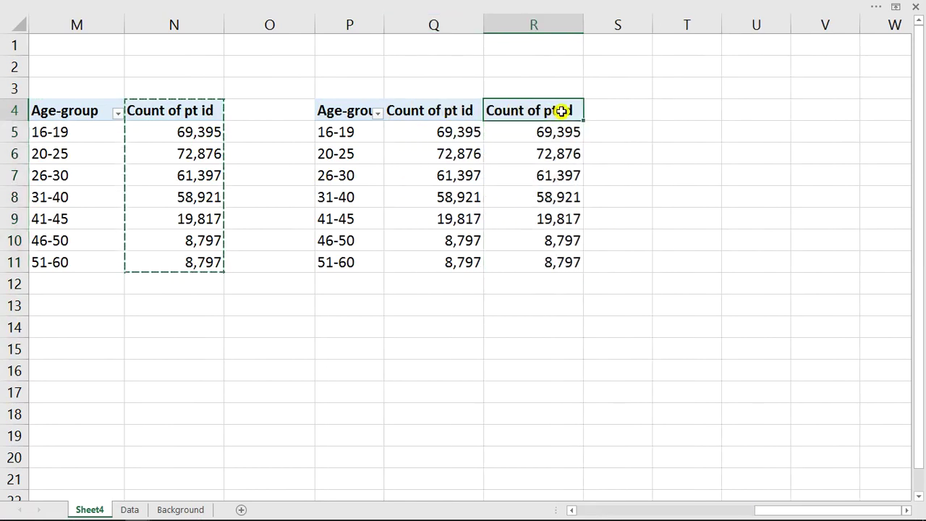
pyautogui.click(197, 110)
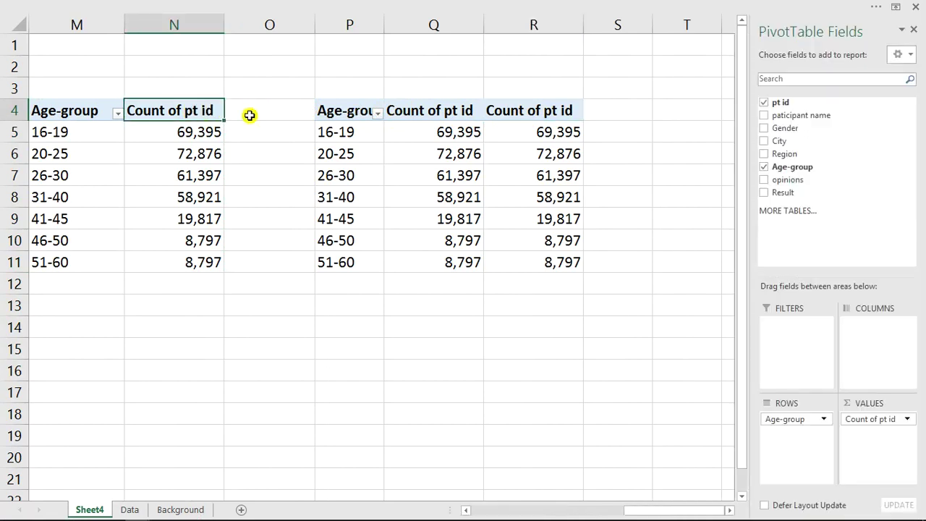
pyautogui.doubleClick(160, 113)
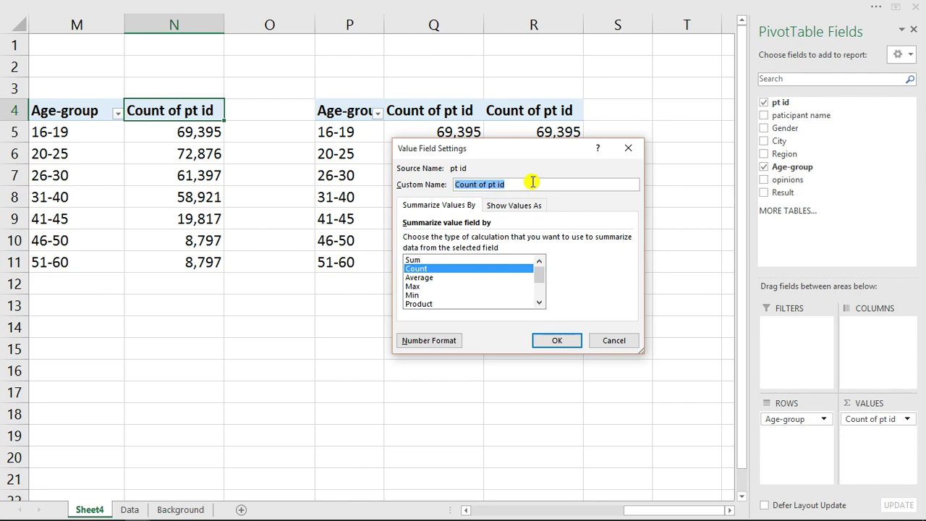
pyautogui.write('# survey')
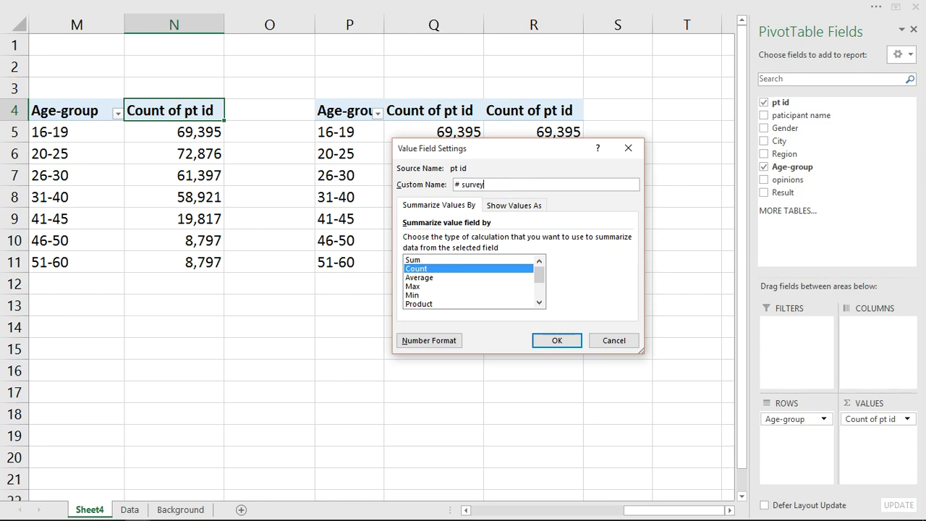
pyautogui.press('Return')
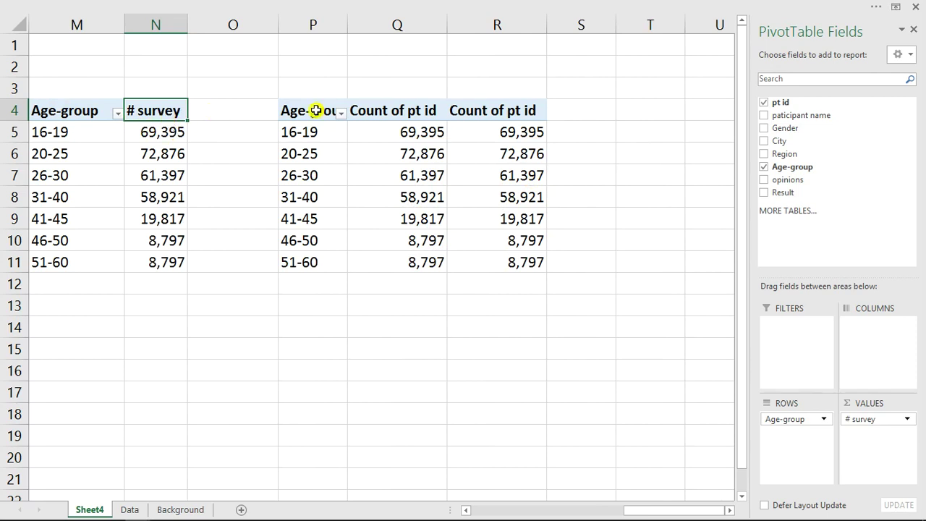
pyautogui.doubleClick(371, 110)
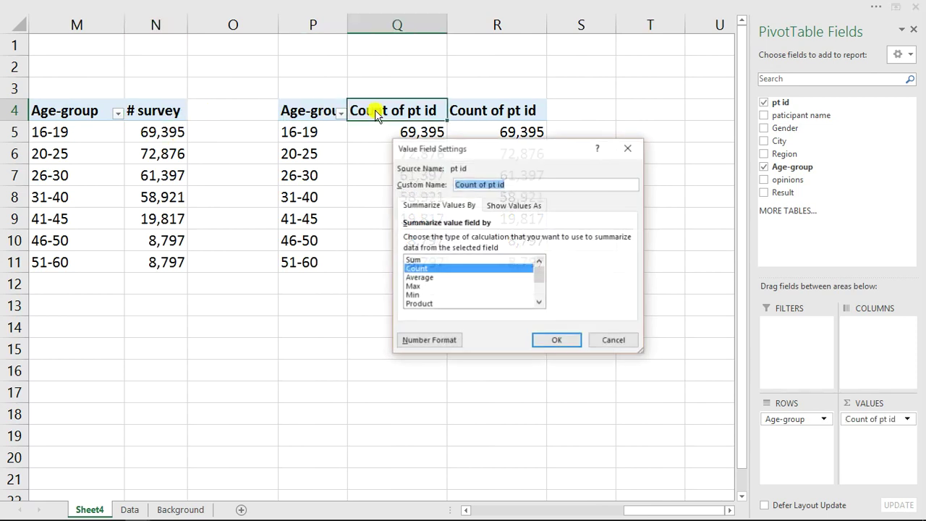
pyautogui.click(615, 340)
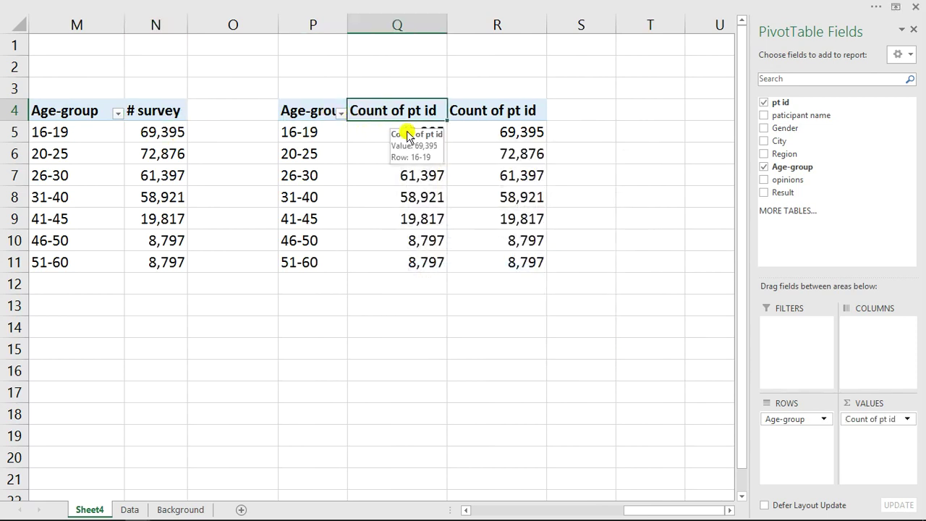
pyautogui.click(466, 141)
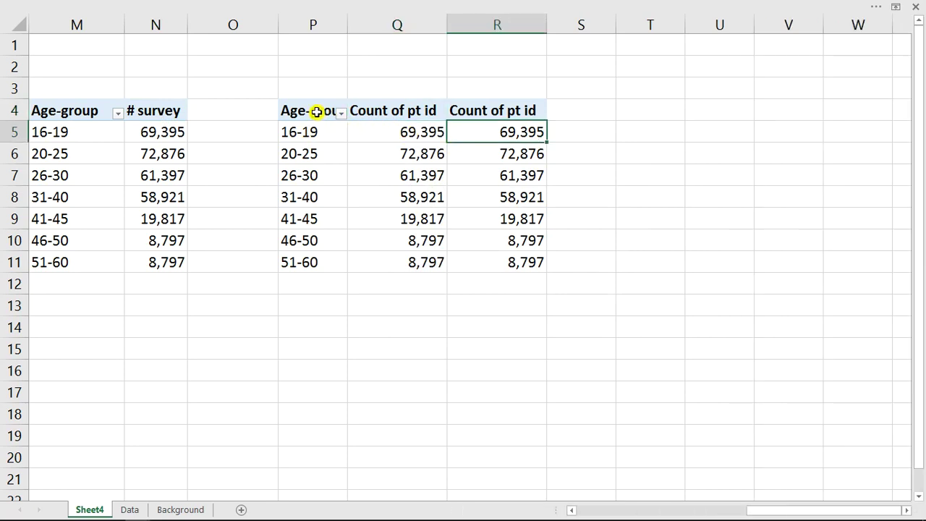
# Delete columns P to R, which hold the duplicated pivot table and the extra count column
pyautogui.moveTo(300, 27); pyautogui.dragTo(497, 22)
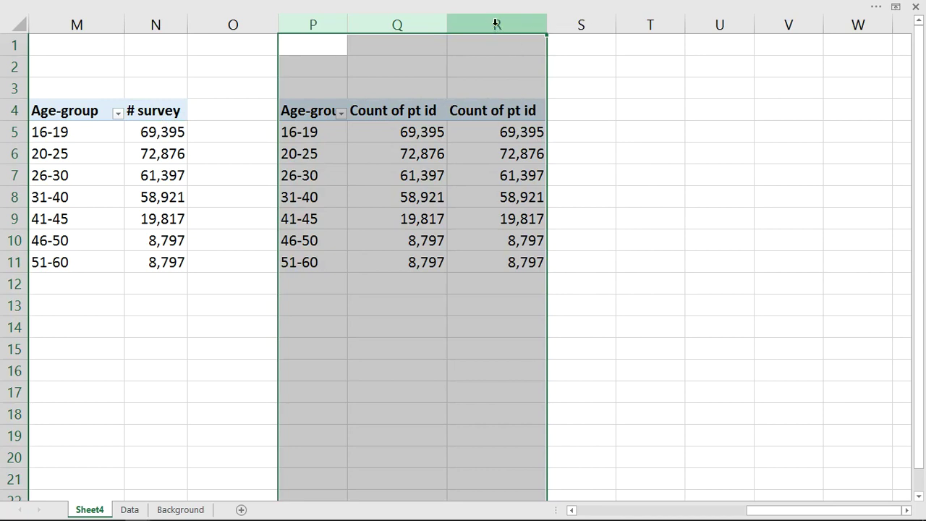
pyautogui.rightClick(498, 24)
pyautogui.click(533, 136)
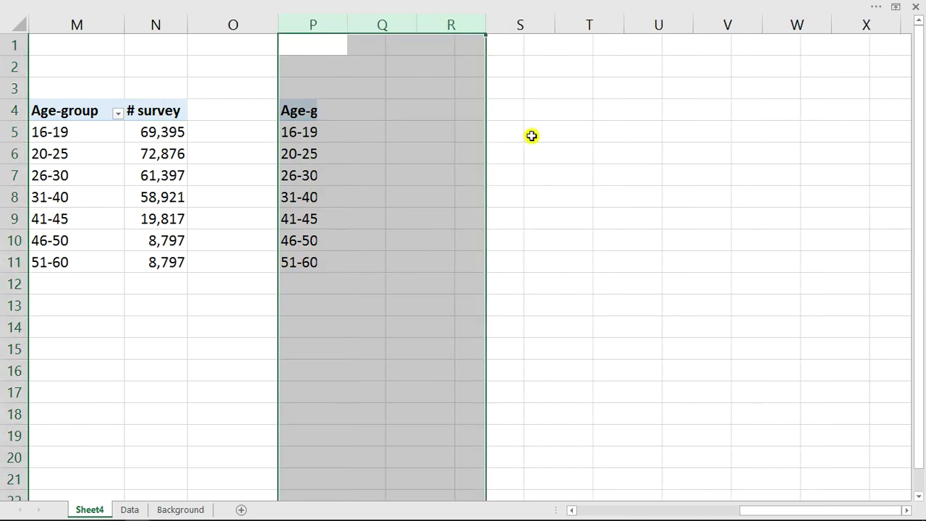
pyautogui.click(431, 215)
# Copy the age-group pivot table M4:N11 and paste it as linked cells starting at P4
pyautogui.moveTo(772, 509); pyautogui.dragTo(761, 510)
pyautogui.moveTo(140, 114); pyautogui.dragTo(238, 265)
pyautogui.hotkey('ctrl', 'c')
pyautogui.click(395, 109)
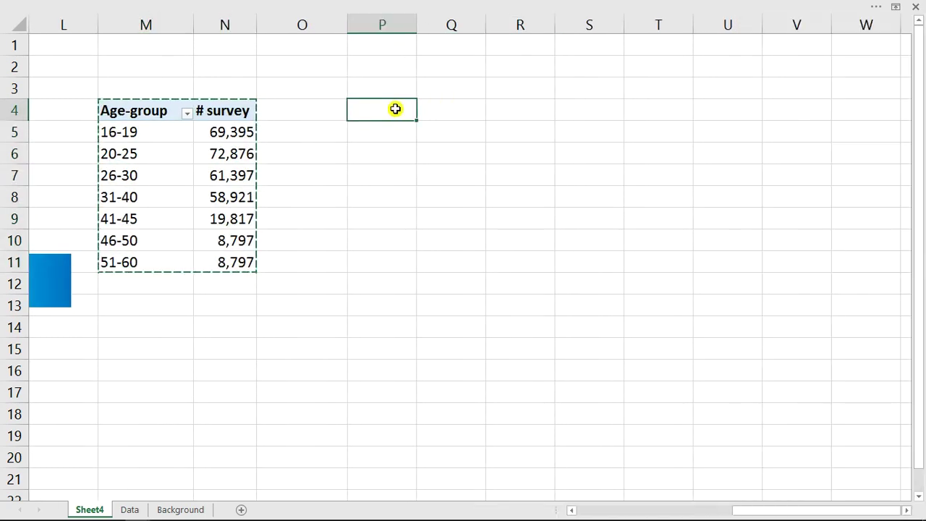
pyautogui.rightClick(395, 108)
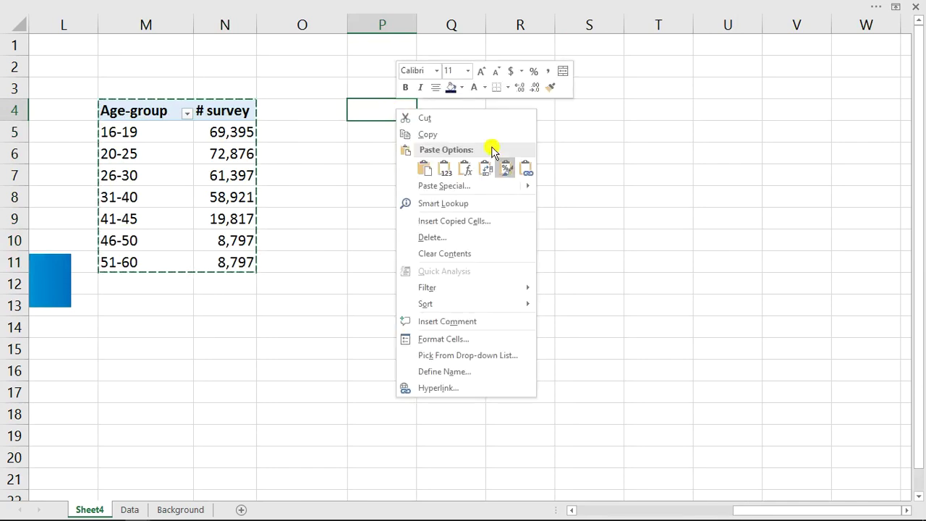
pyautogui.click(526, 171)
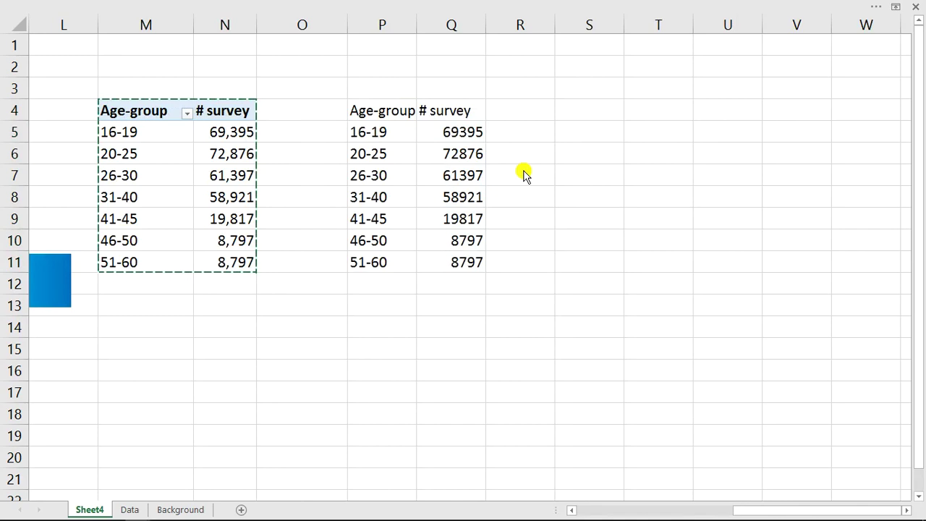
# Enter =N5 in Q5 and =N7 in Q7 of the linked table, and narrow column Q to fit its contents
pyautogui.click(452, 132)
pyautogui.write('=N5')
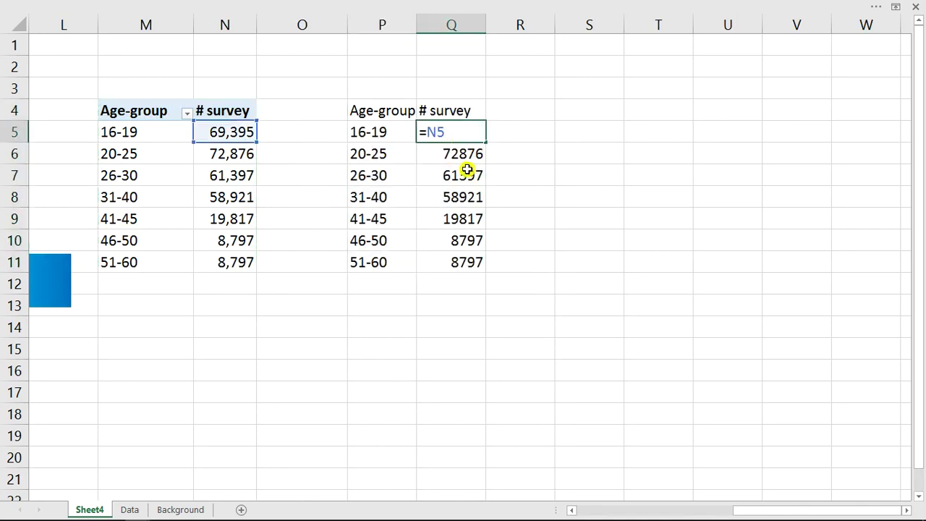
pyautogui.click(468, 171)
pyautogui.write('=N7')
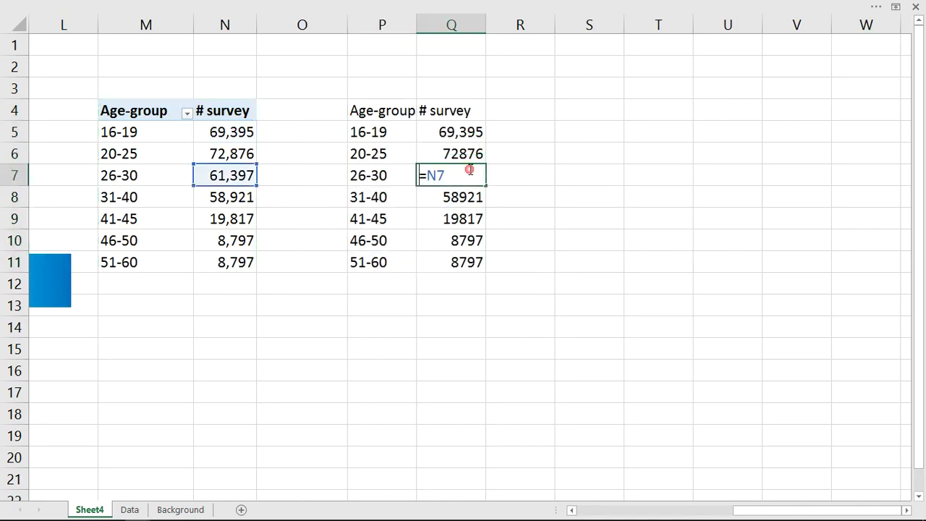
pyautogui.click(383, 135)
pyautogui.click(458, 110)
pyautogui.moveTo(484, 31); pyautogui.dragTo(478, 33)
# Copy the pivot table's # survey column N4:N11 and paste it without its number formatting starting at R4
pyautogui.moveTo(217, 109); pyautogui.dragTo(237, 266)
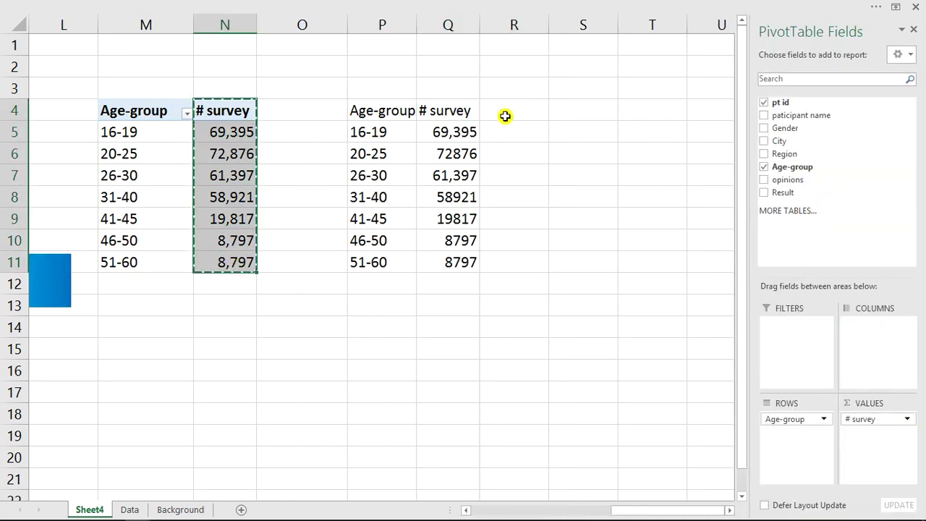
pyautogui.click(505, 116)
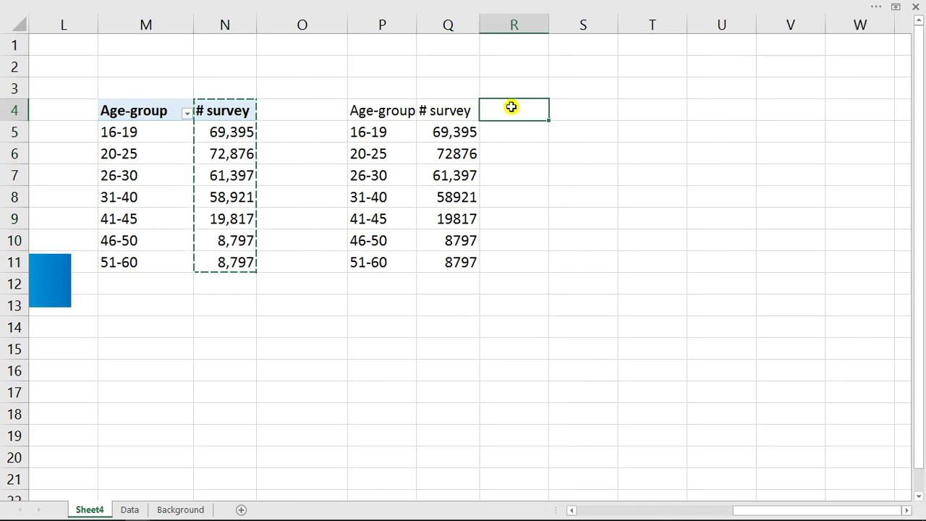
pyautogui.rightClick(511, 109)
pyautogui.click(643, 166)
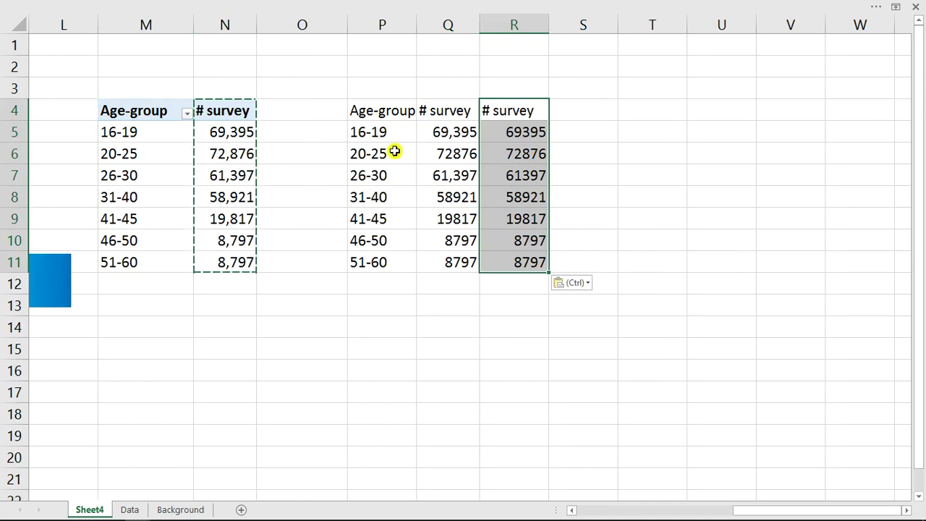
# Insert a combo chart of P4:R11 showing one # survey series as clustered columns and the other as a line
pyautogui.moveTo(376, 114); pyautogui.dragTo(521, 262)
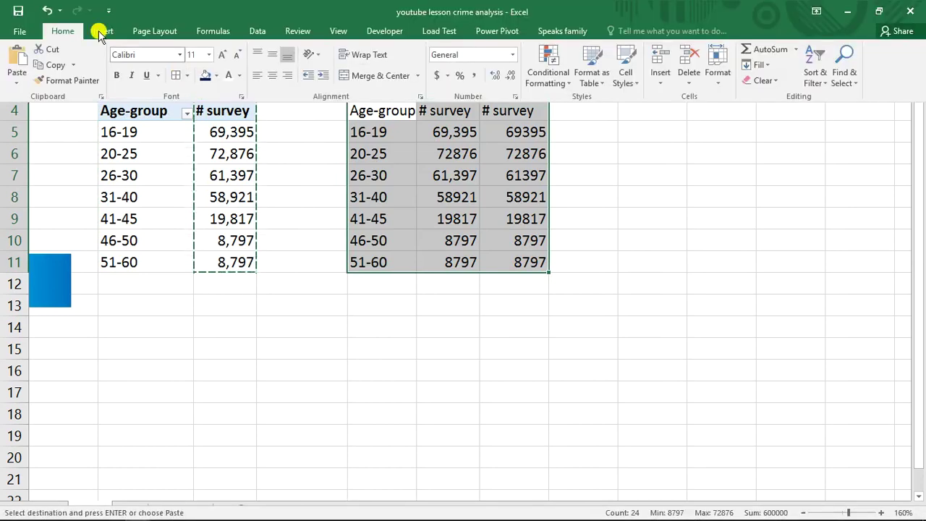
pyautogui.click(101, 33)
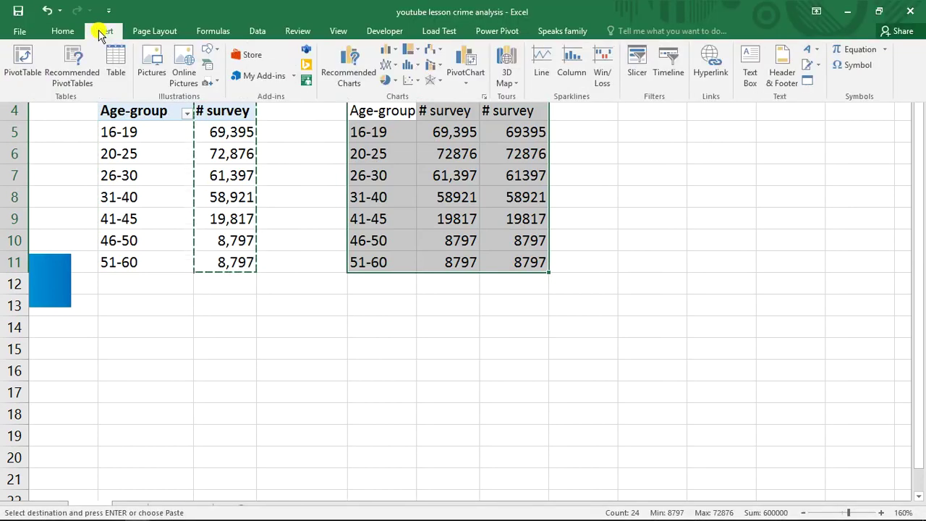
pyautogui.click(350, 60)
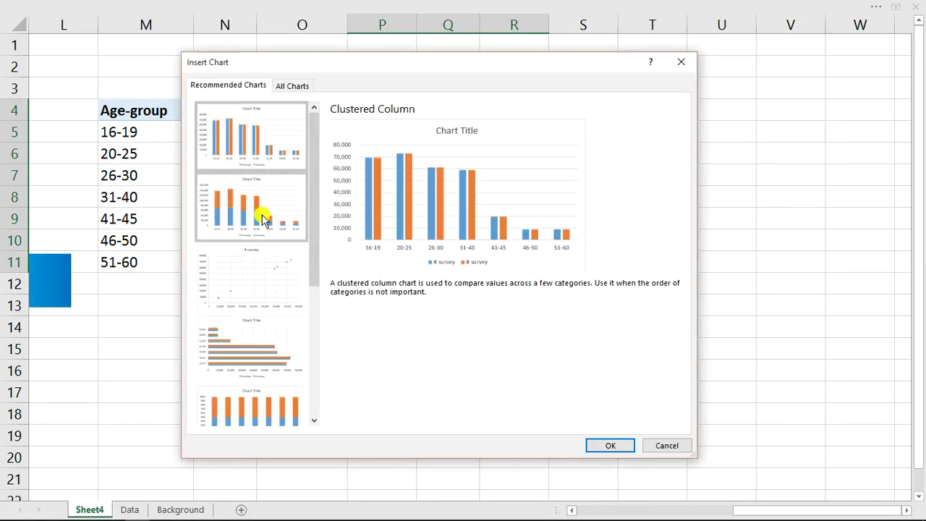
pyautogui.scroll(-3, 260, 218)
pyautogui.scroll(3, 262, 220)
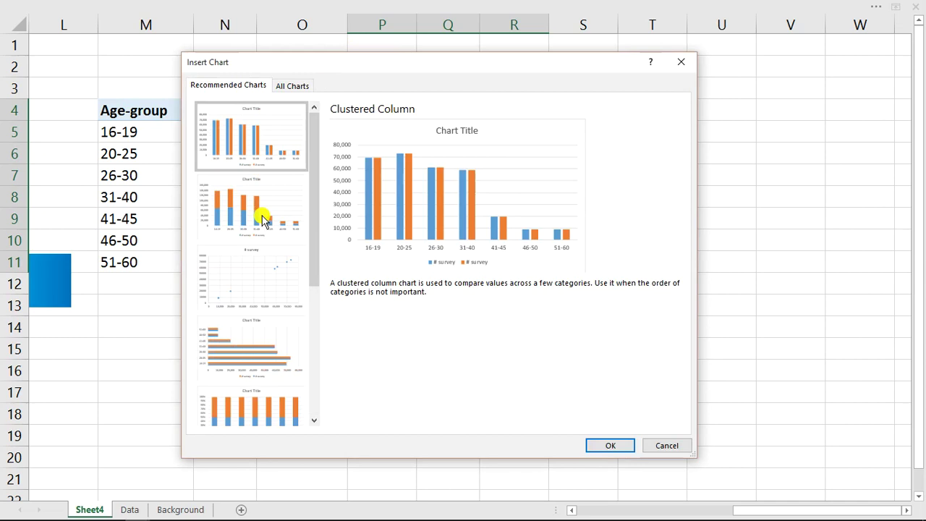
pyautogui.click(286, 87)
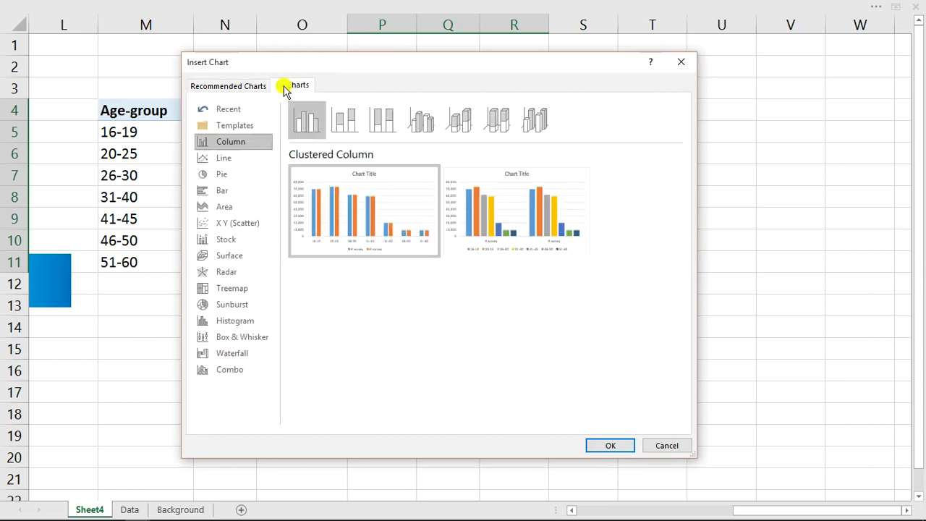
pyautogui.click(223, 373)
pyautogui.click(606, 444)
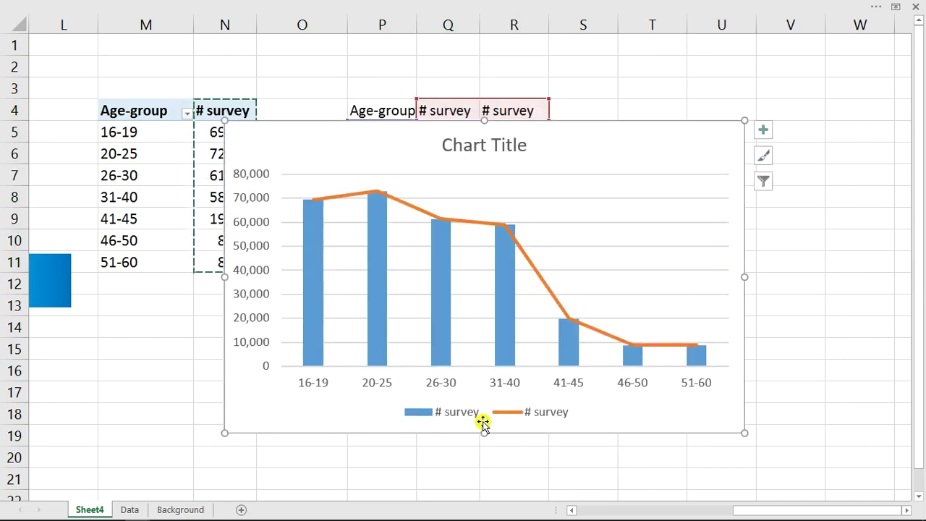
# Delete the legend, the chart title and the horizontal gridlines from the combo chart
pyautogui.click(507, 413)
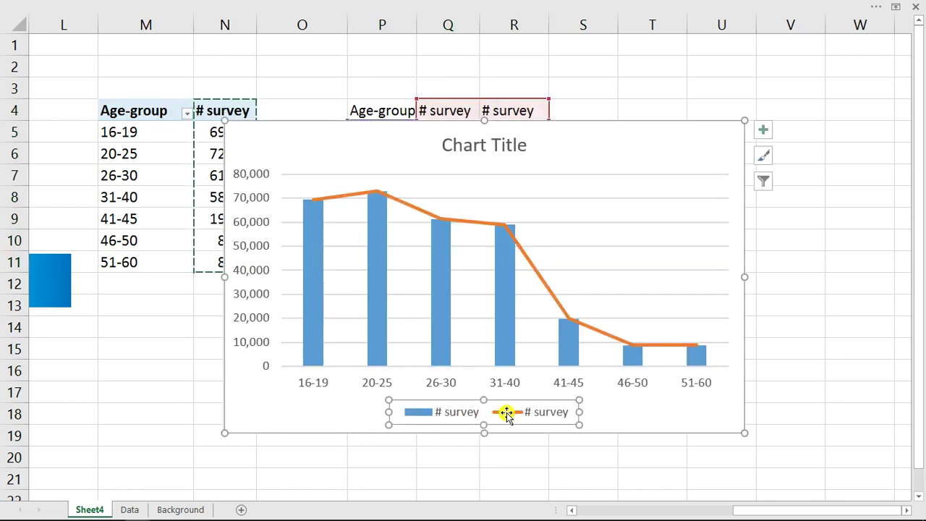
pyautogui.click(510, 413)
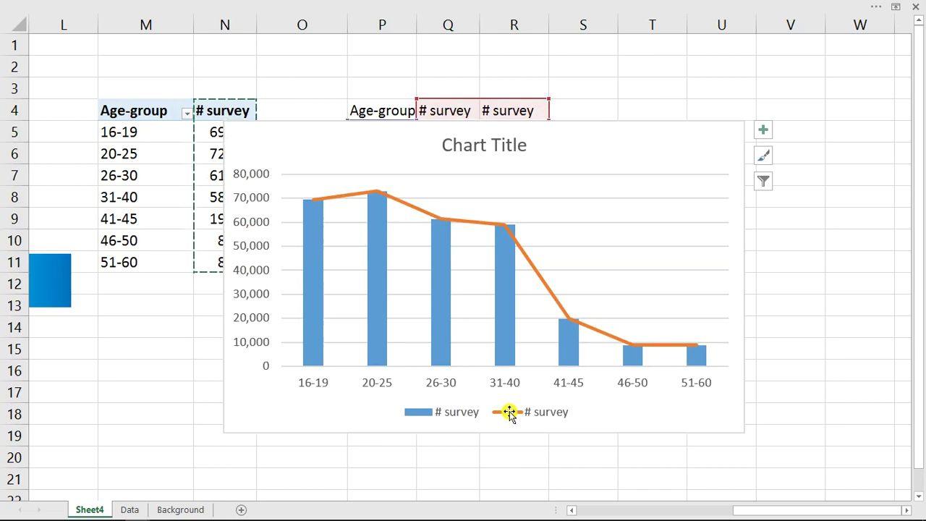
pyautogui.press('Delete')
pyautogui.click(484, 146)
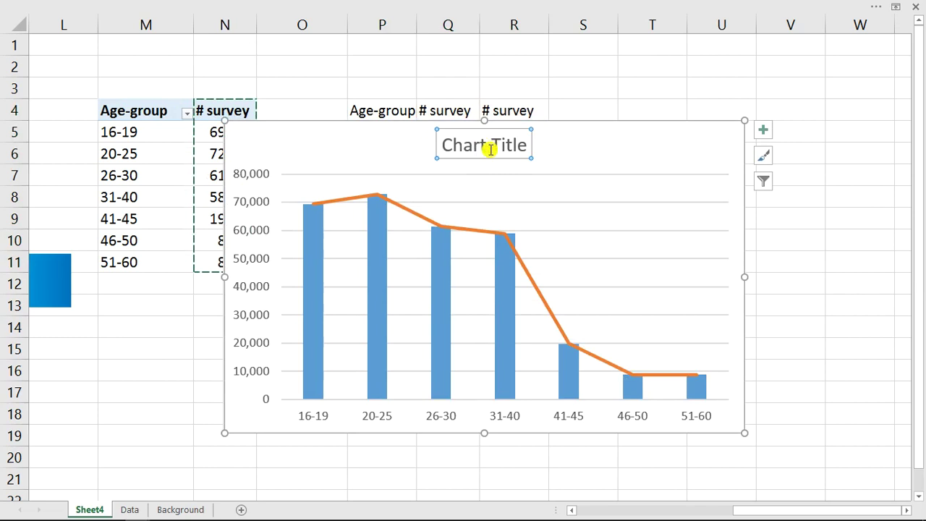
pyautogui.click(549, 182)
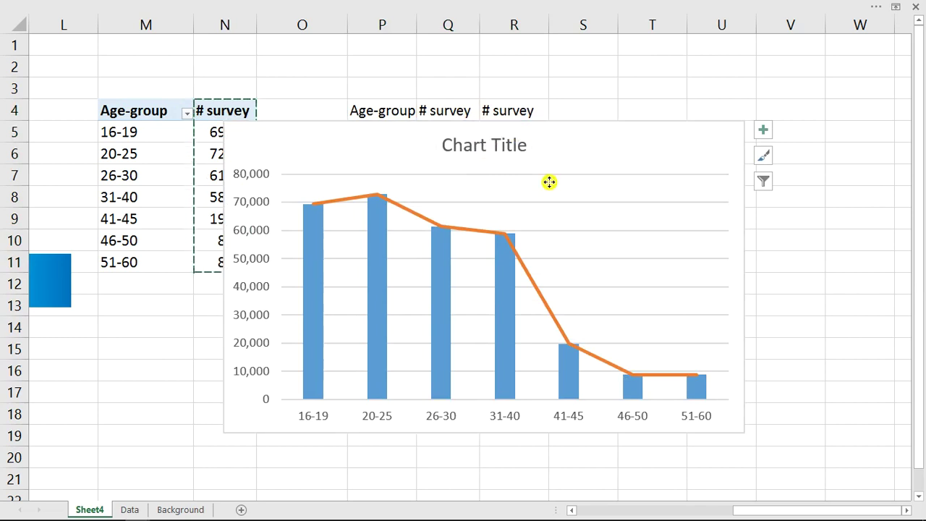
pyautogui.press('Delete')
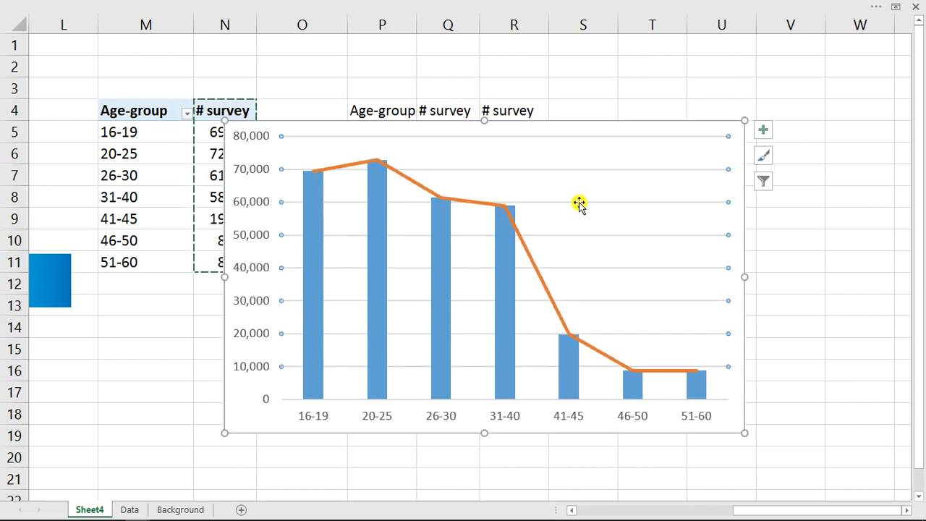
pyautogui.click(580, 205)
# Shrink the combo chart in width and height so it spans roughly columns O to S
pyautogui.moveTo(741, 277); pyautogui.dragTo(627, 282)
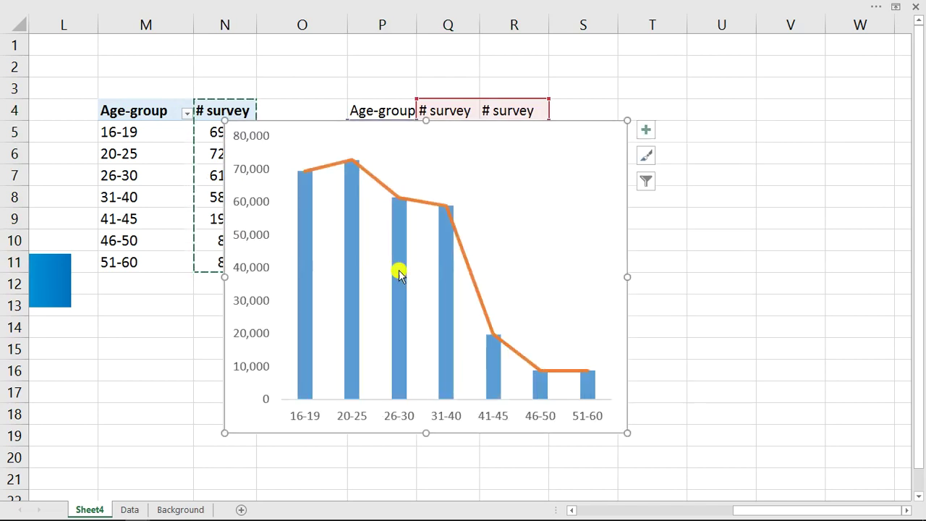
pyautogui.moveTo(335, 120); pyautogui.dragTo(347, 124)
pyautogui.moveTo(230, 123); pyautogui.dragTo(298, 171)
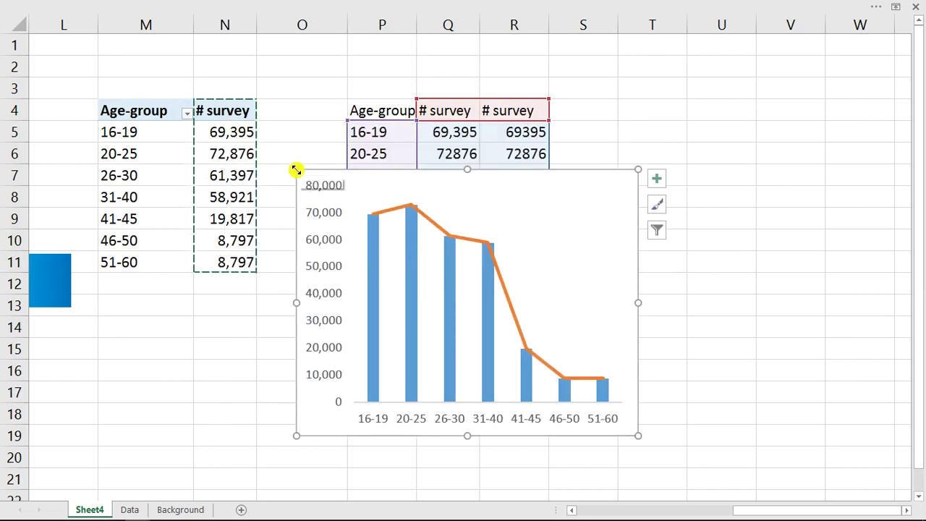
# Set the chart area to no fill and no border line, and shift the chart so it starts at column P
pyautogui.doubleClick(385, 172)
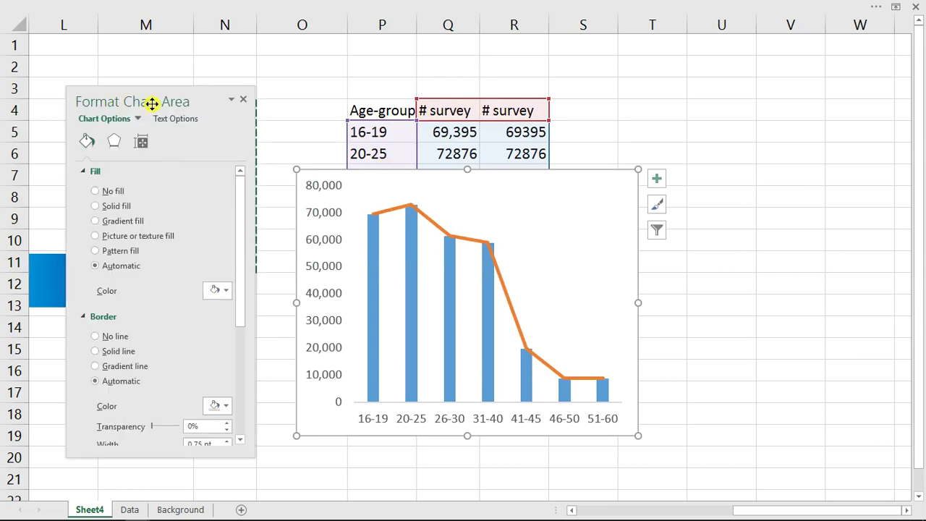
pyautogui.click(99, 193)
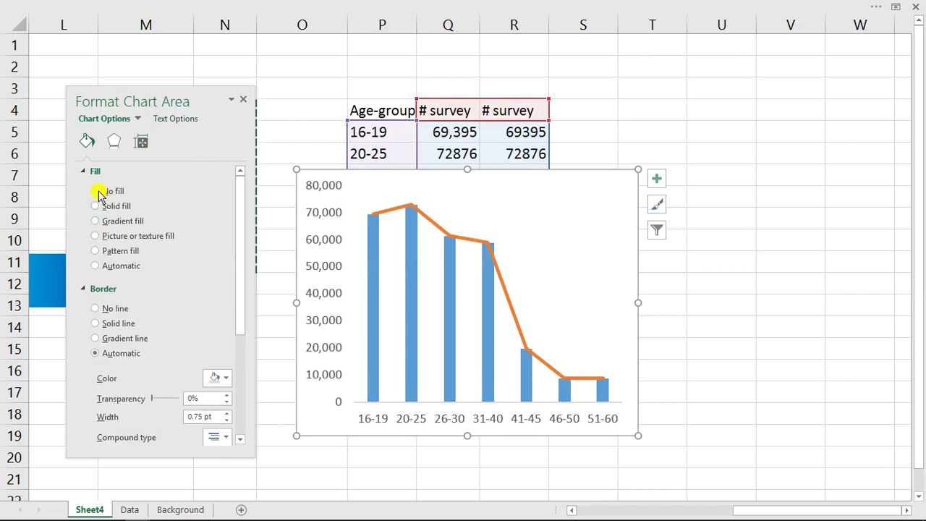
pyautogui.click(95, 309)
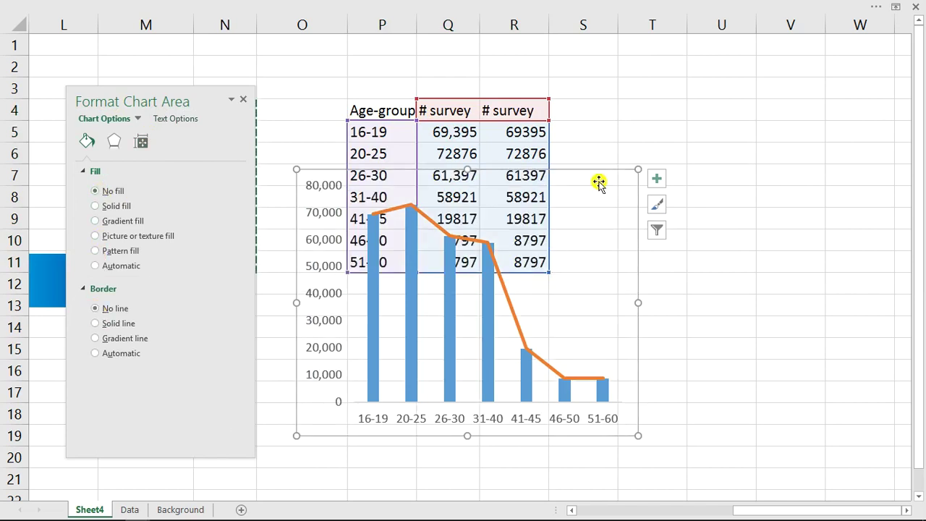
pyautogui.moveTo(596, 173); pyautogui.dragTo(647, 169)
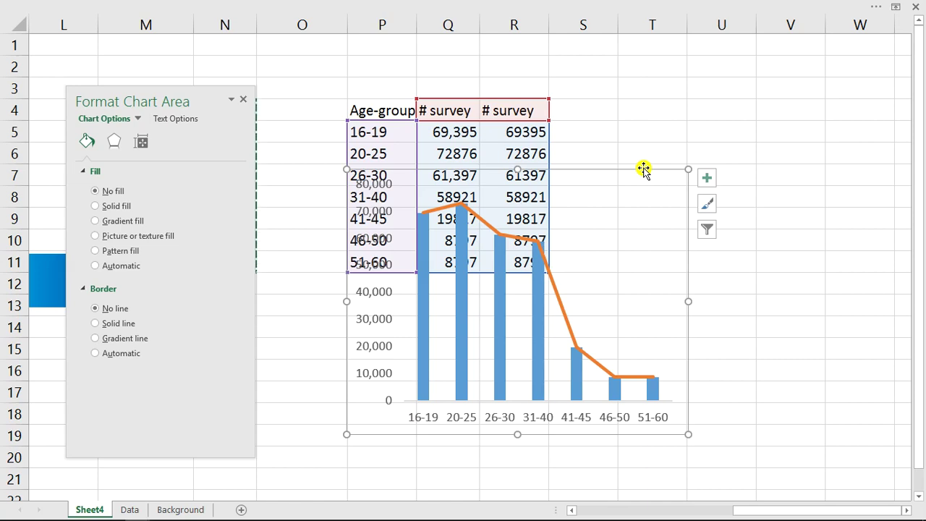
# Rename the Background sheet as "Dashboard"
pyautogui.click(172, 511)
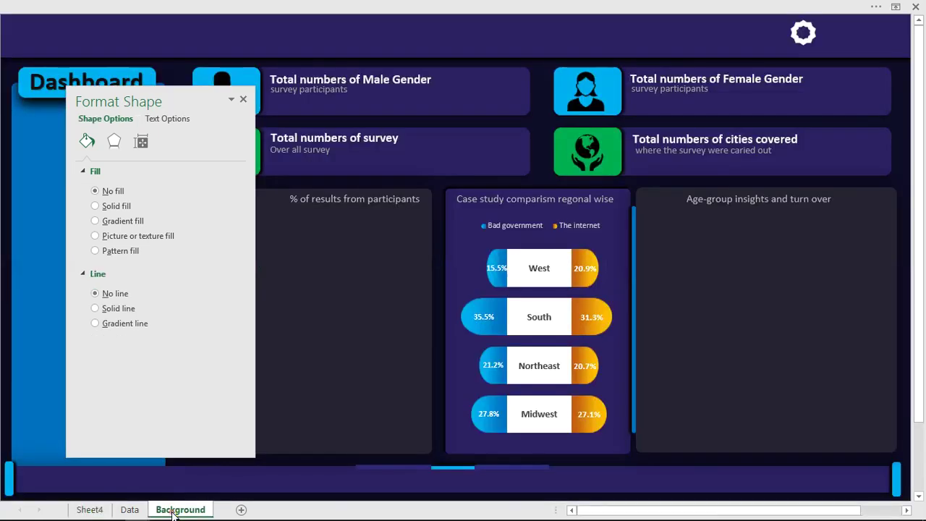
pyautogui.doubleClick(172, 509)
pyautogui.write('Dashboard')
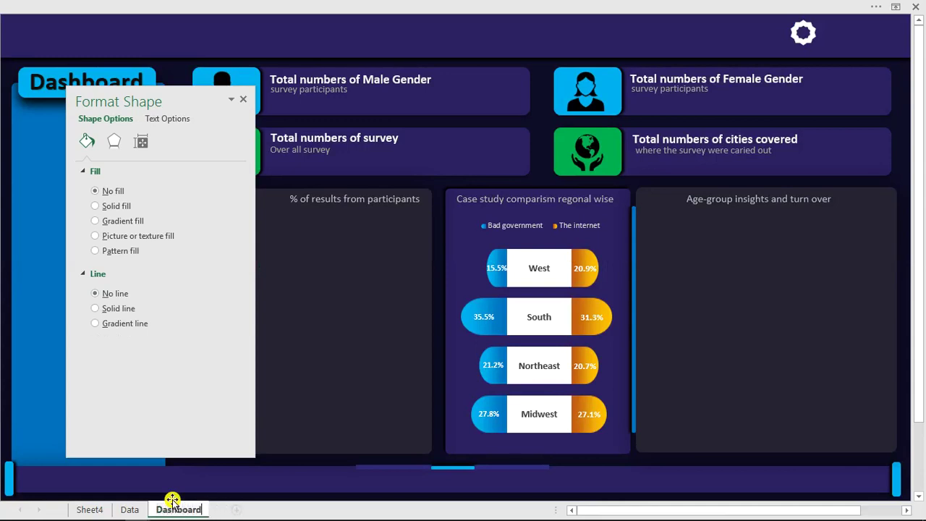
pyautogui.press('Return')
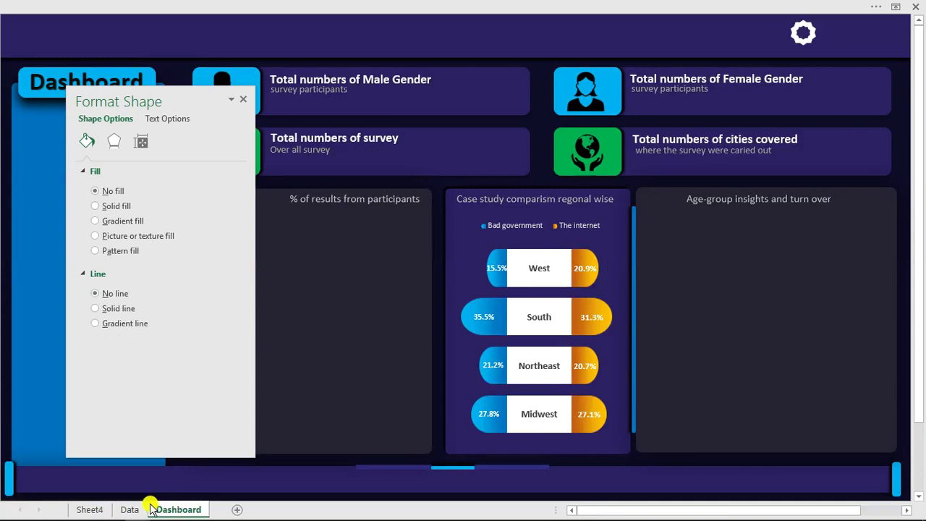
# Rename Sheet4 as "Analysis"
pyautogui.click(91, 509)
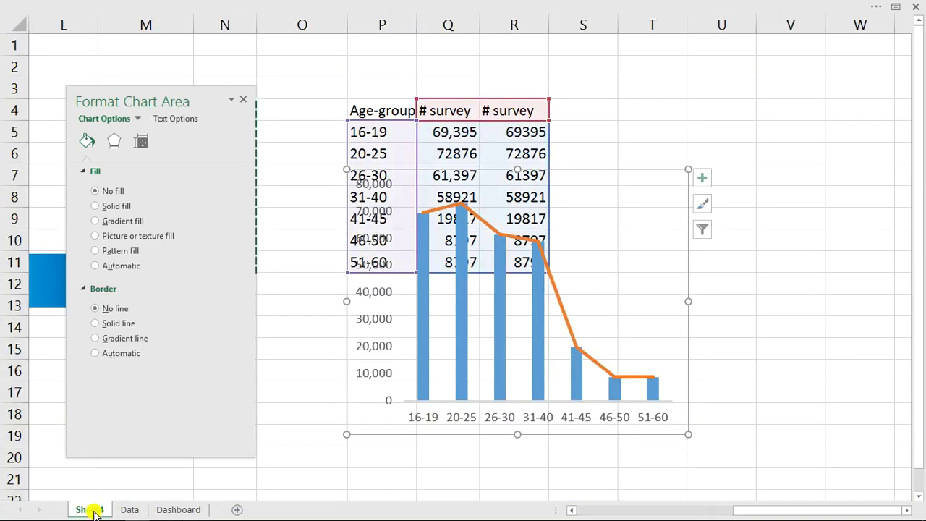
pyautogui.doubleClick(94, 509)
pyautogui.write('Analysis')
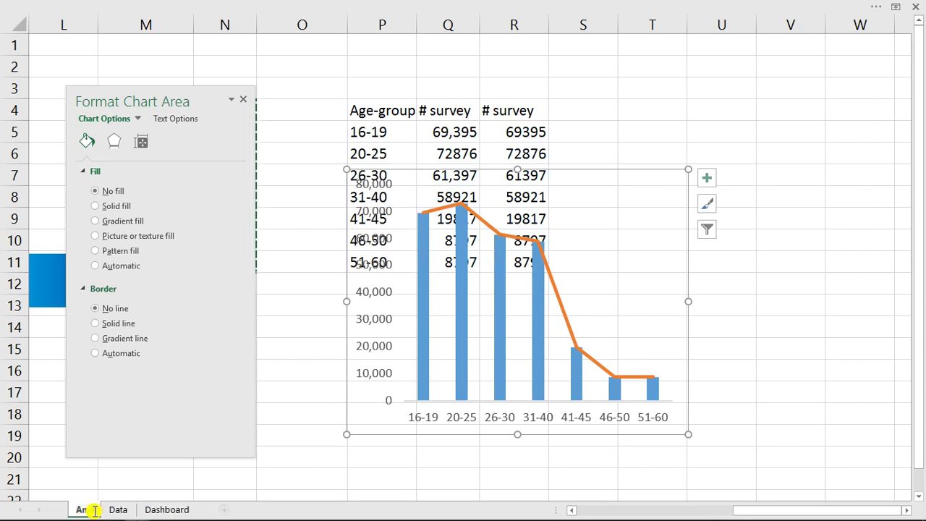
pyautogui.press('Return')
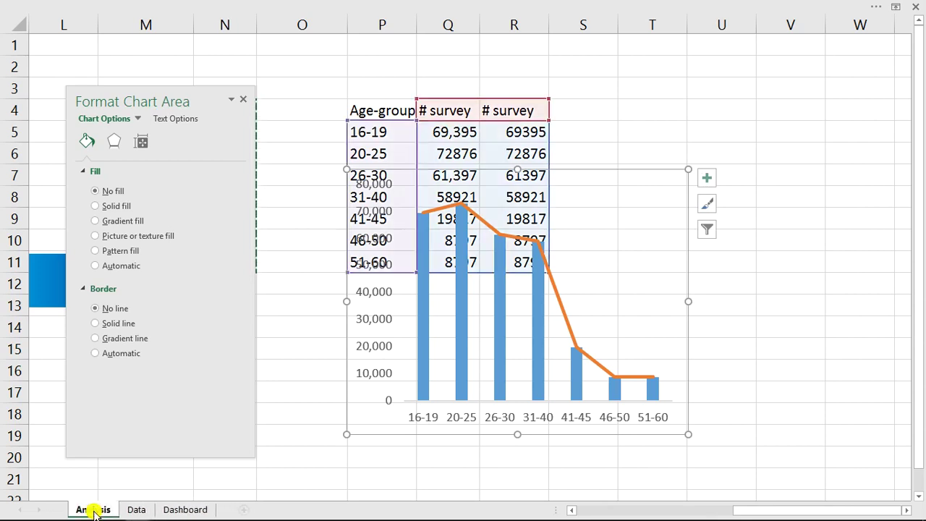
# Cut the age-group combo chart from the Analysis sheet and paste it onto the Dashboard sheet
pyautogui.click(589, 169)
pyautogui.press('Delete')
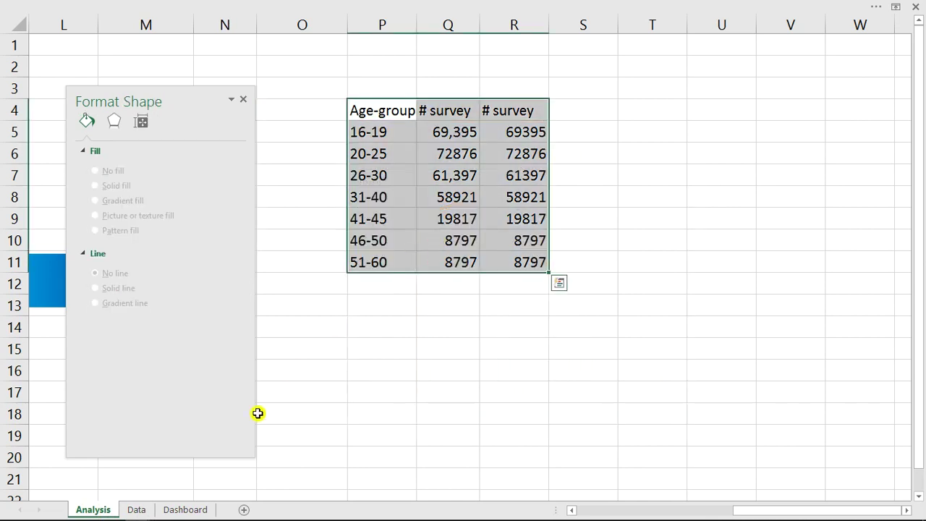
pyautogui.click(185, 510)
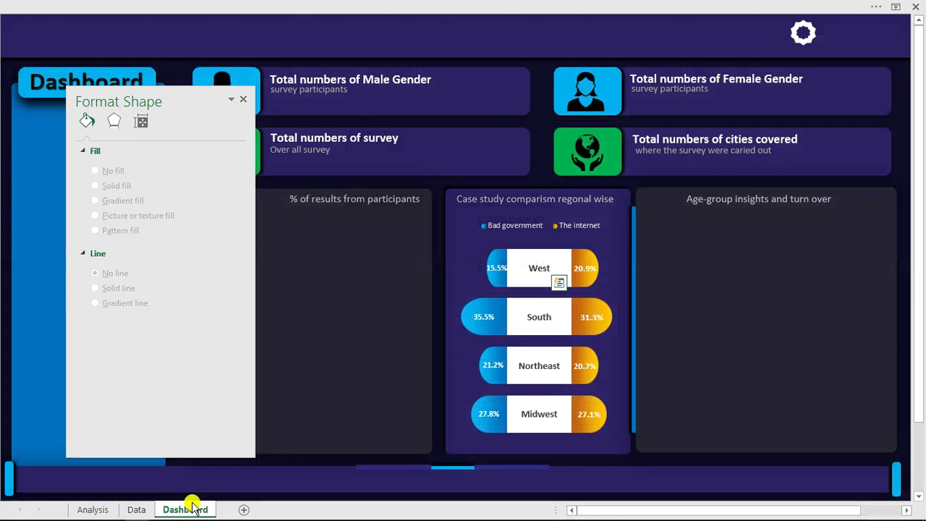
pyautogui.click(725, 265)
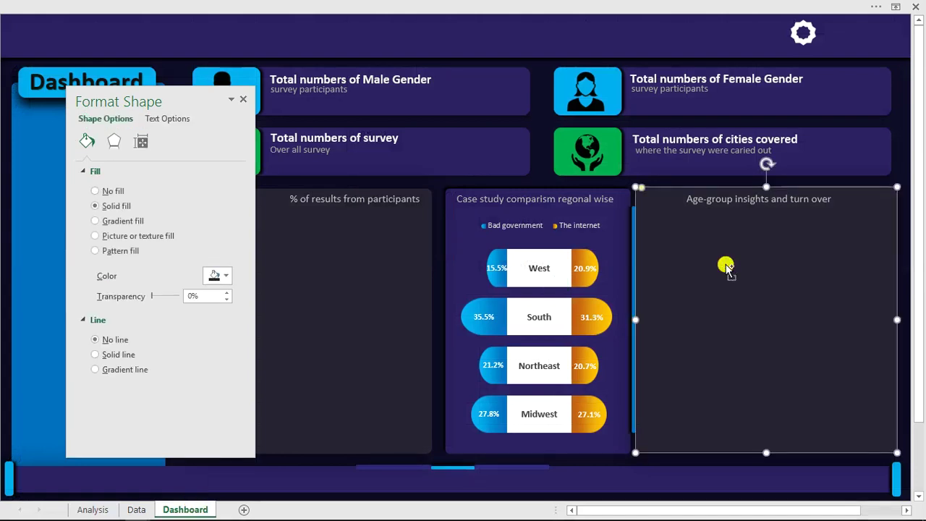
pyautogui.hotkey('ctrl', 'v')
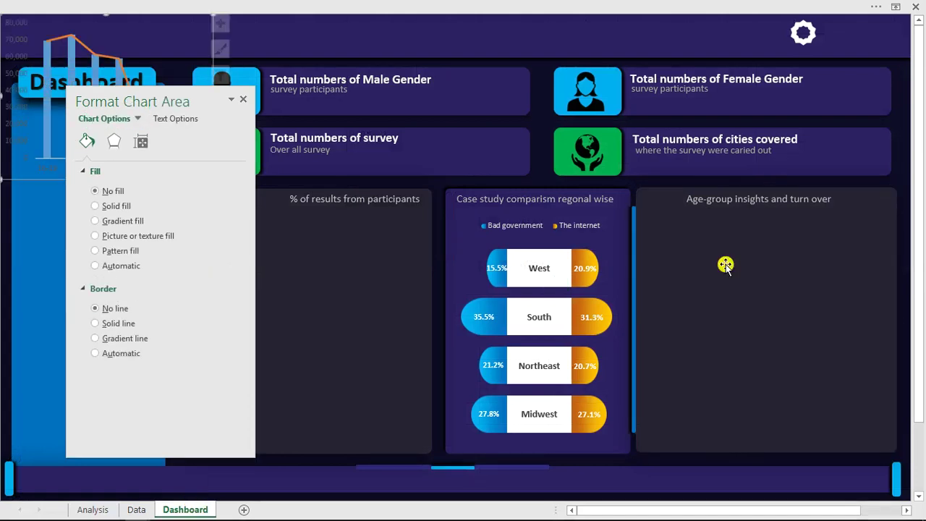
# Move the combo chart into the "Age-group insights and turn over" panel and widen it to span the panel
pyautogui.moveTo(203, 93); pyautogui.dragTo(457, 95)
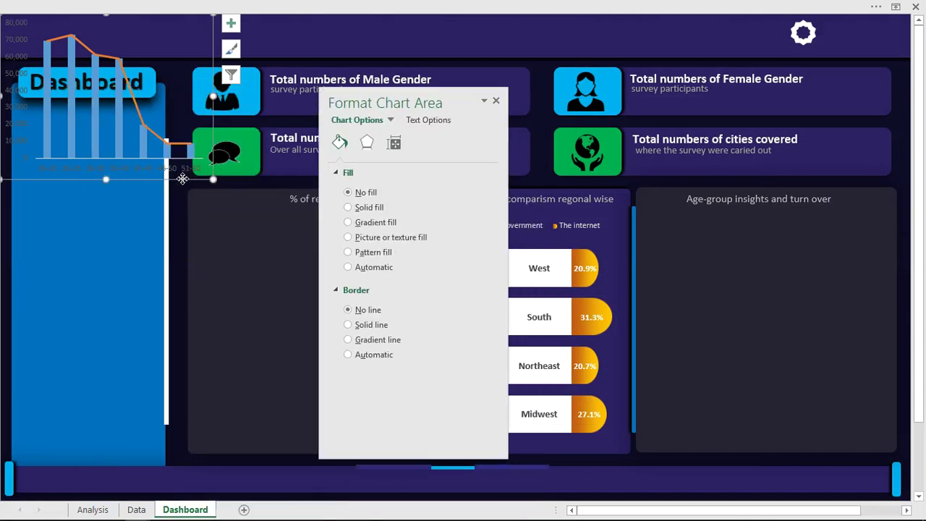
pyautogui.moveTo(183, 180); pyautogui.dragTo(864, 440)
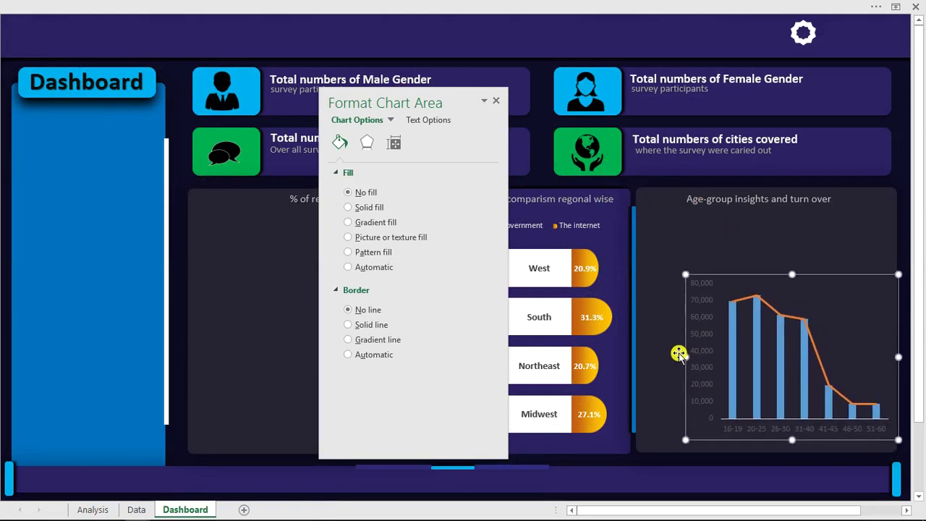
pyautogui.moveTo(682, 357); pyautogui.dragTo(639, 356)
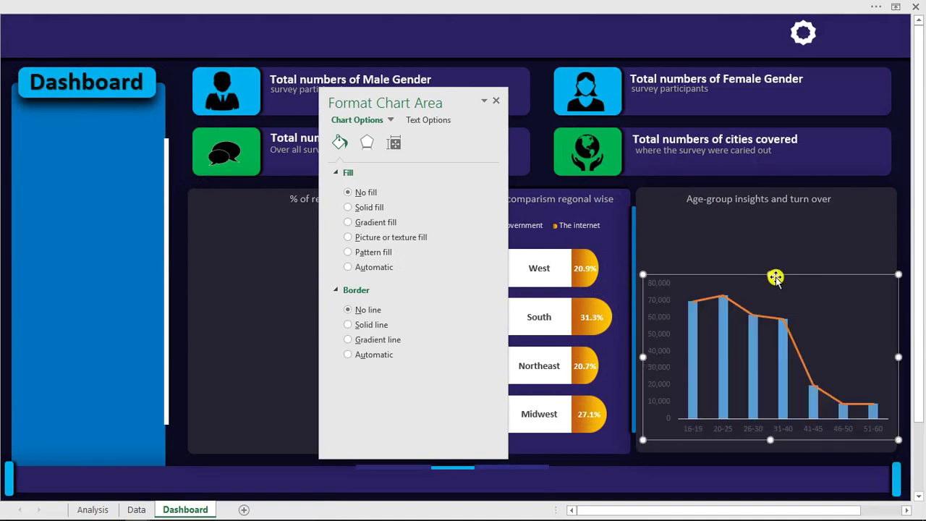
# Extend the age-group chart upward in its panel and recolor its vertical axis labels to White, Background 1, Darker 25%
pyautogui.moveTo(768, 276); pyautogui.dragTo(765, 240)
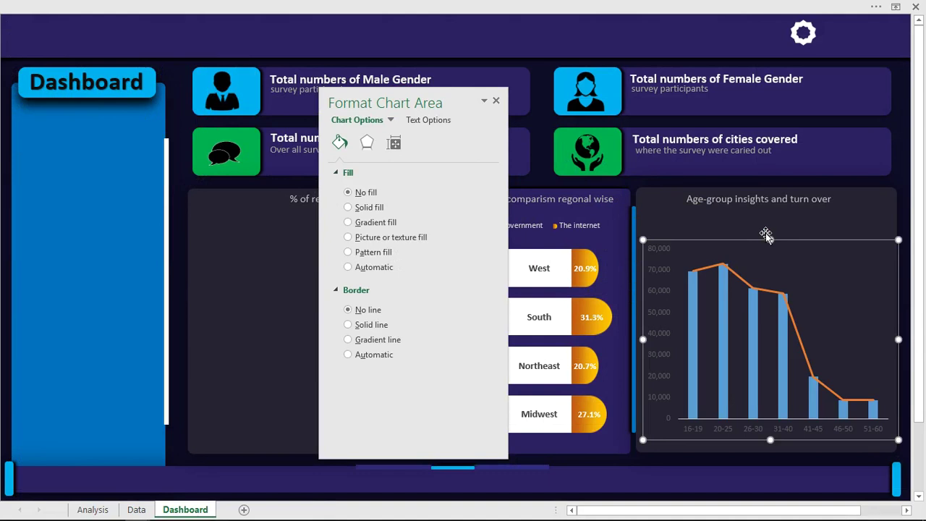
pyautogui.click(659, 248)
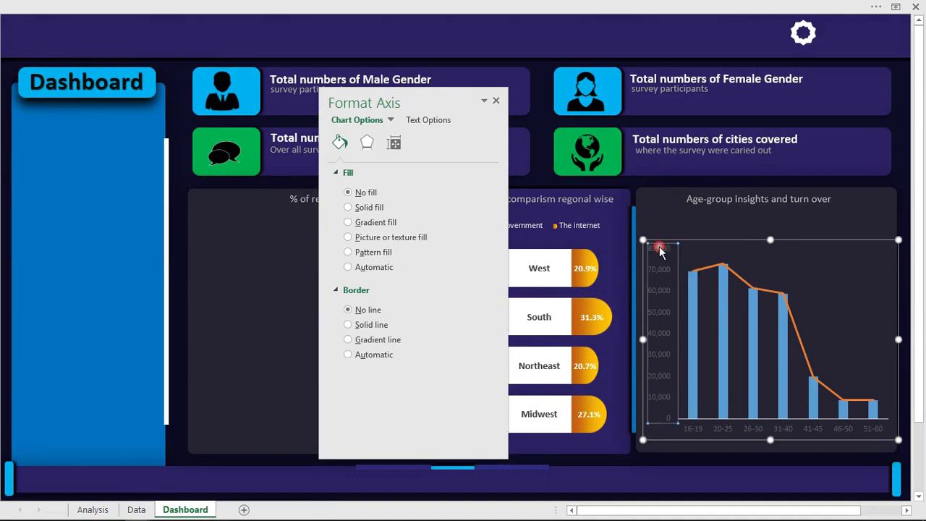
pyautogui.click(110, 5)
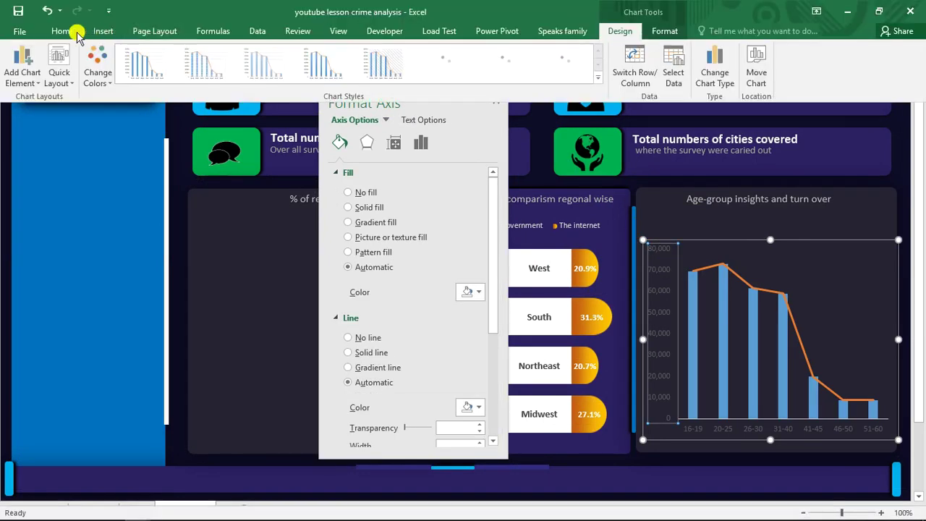
pyautogui.click(68, 32)
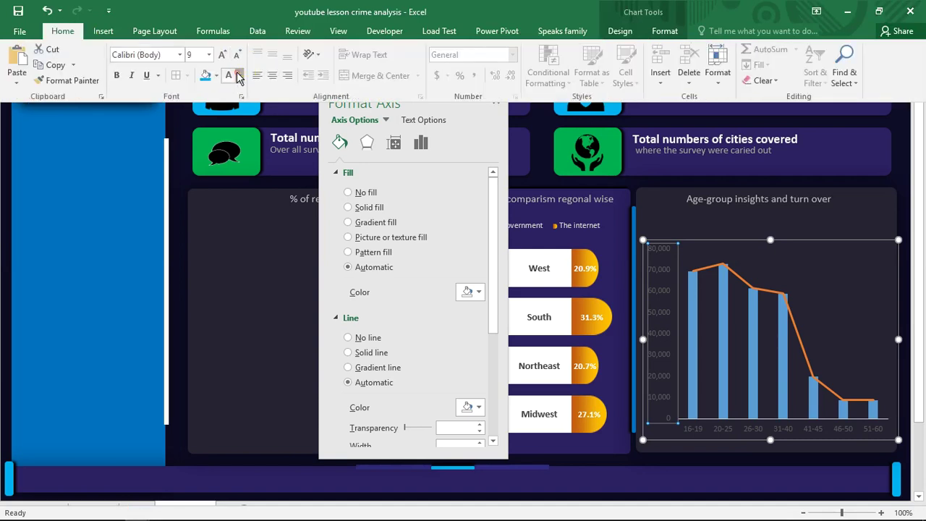
pyautogui.click(237, 75)
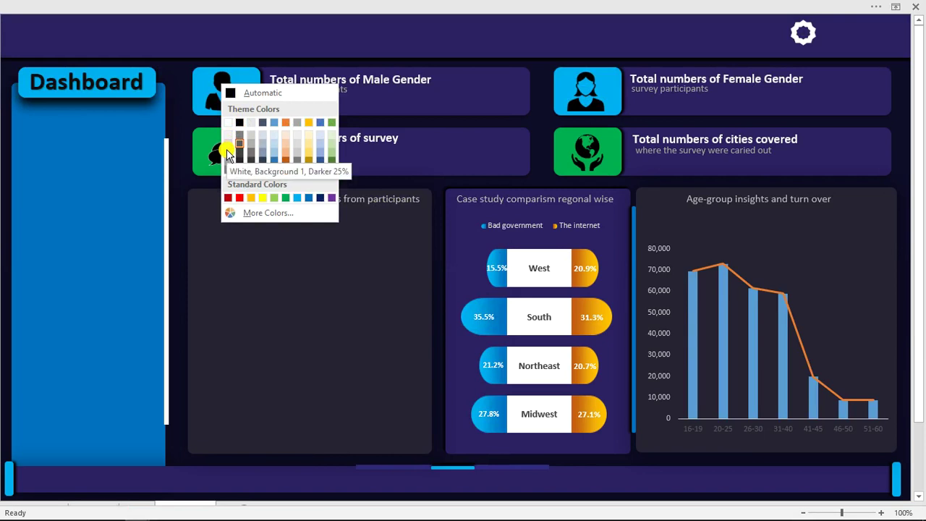
pyautogui.click(227, 152)
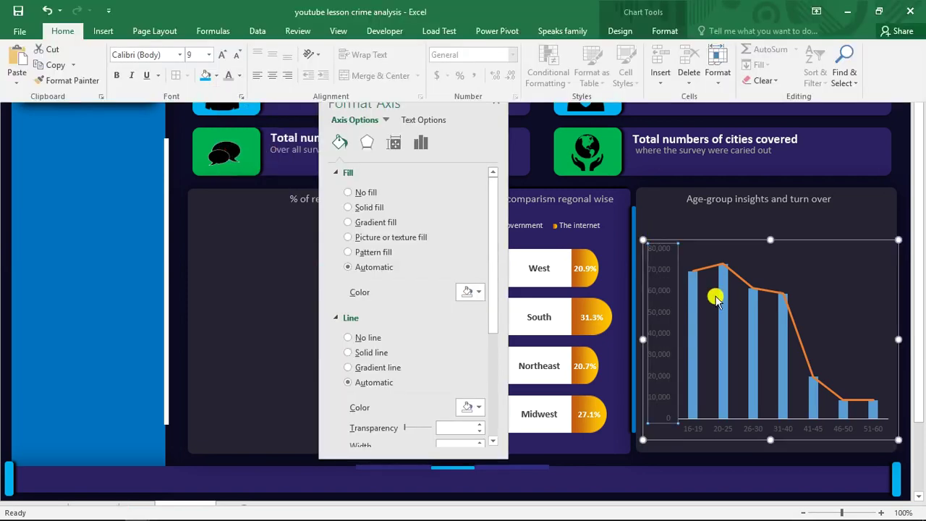
# Make the age-group labels on the chart's horizontal axis bold and color them very light grey
pyautogui.click(755, 428)
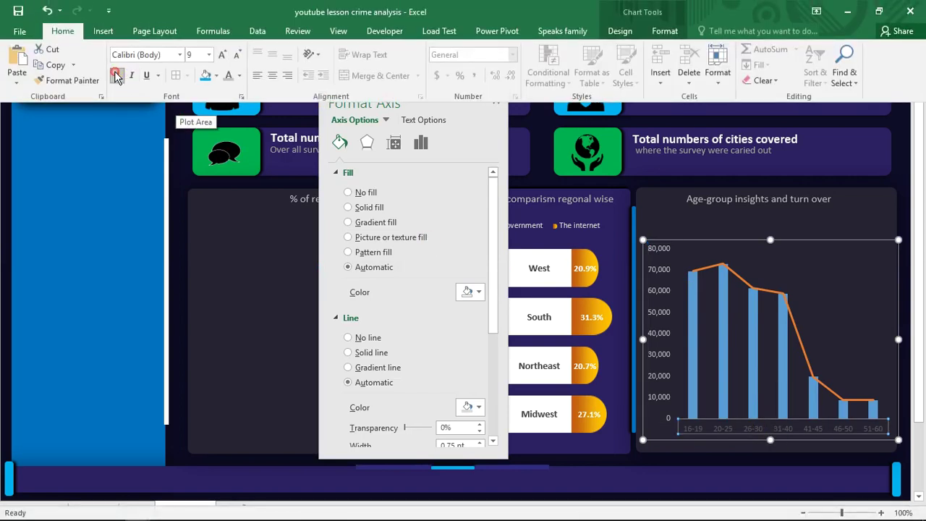
pyautogui.click(239, 75)
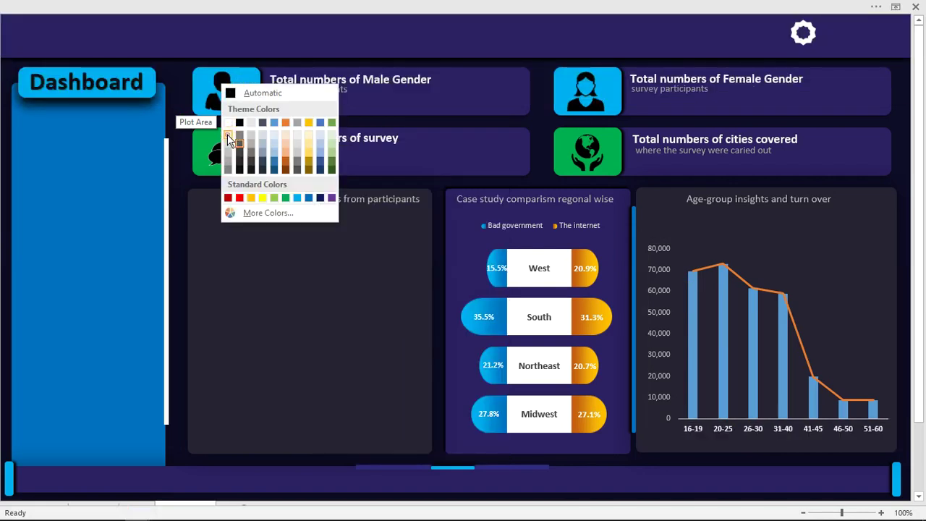
pyautogui.click(227, 134)
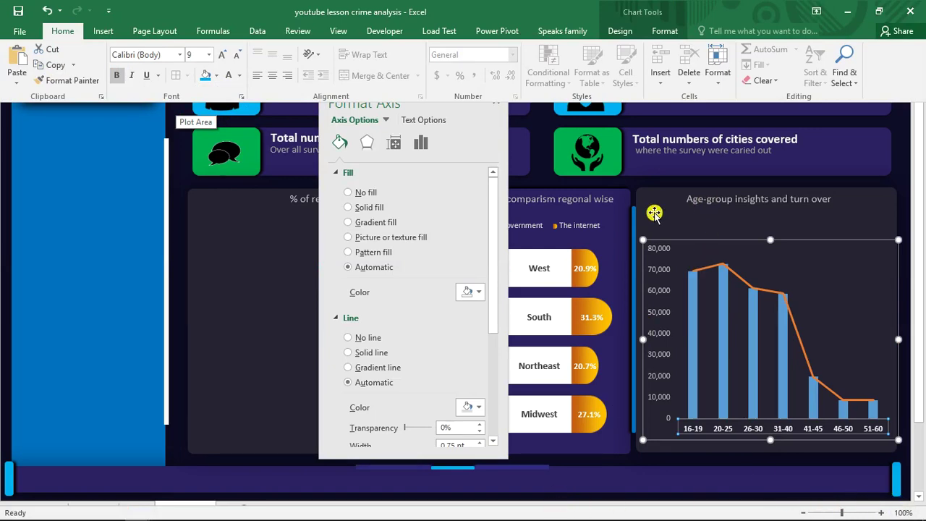
# Draw a tall, narrow rectangle with rounded diagonal corners on the blank cells beside the dashboard, and adjust its corner rounding and width
pyautogui.hotkey('ctrl', 'shift', 'F1')
pyautogui.moveTo(704, 506); pyautogui.dragTo(781, 514)
pyautogui.click(838, 183)
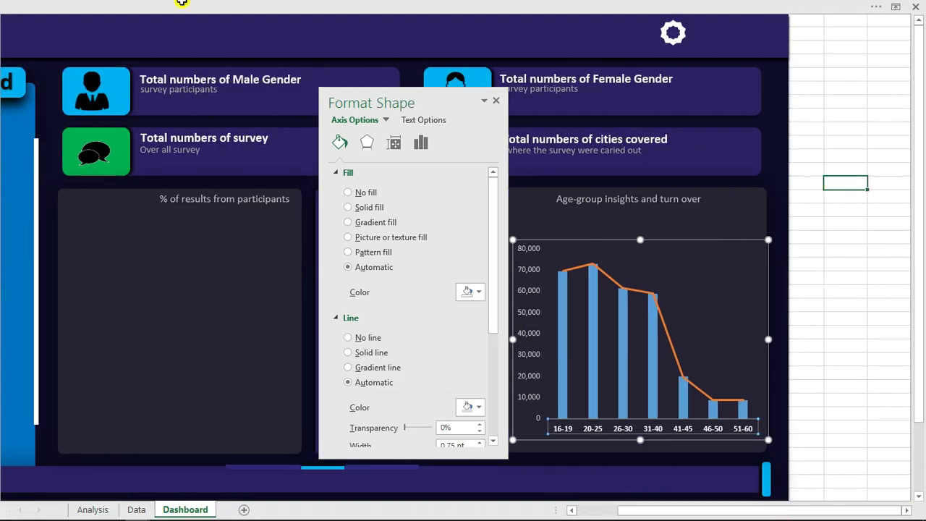
pyautogui.hotkey('ctrl', 'shift', 'F1')
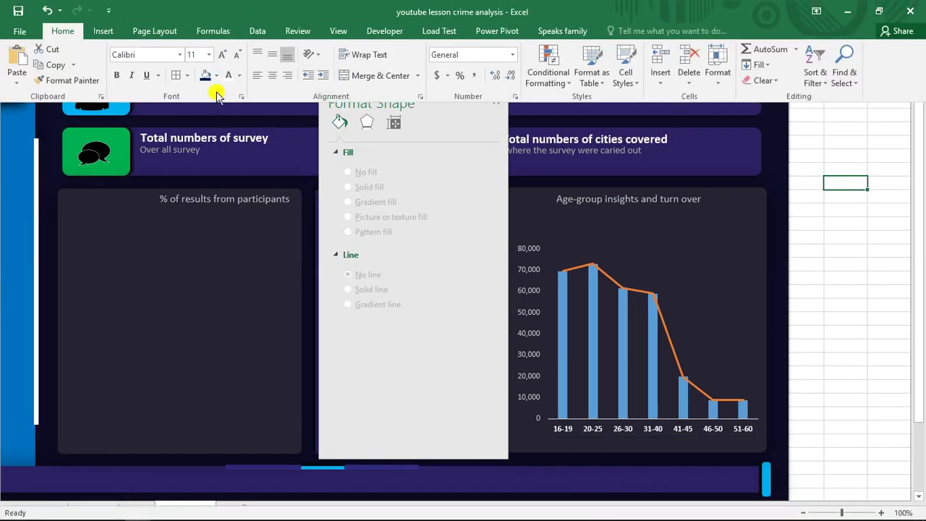
pyautogui.click(106, 38)
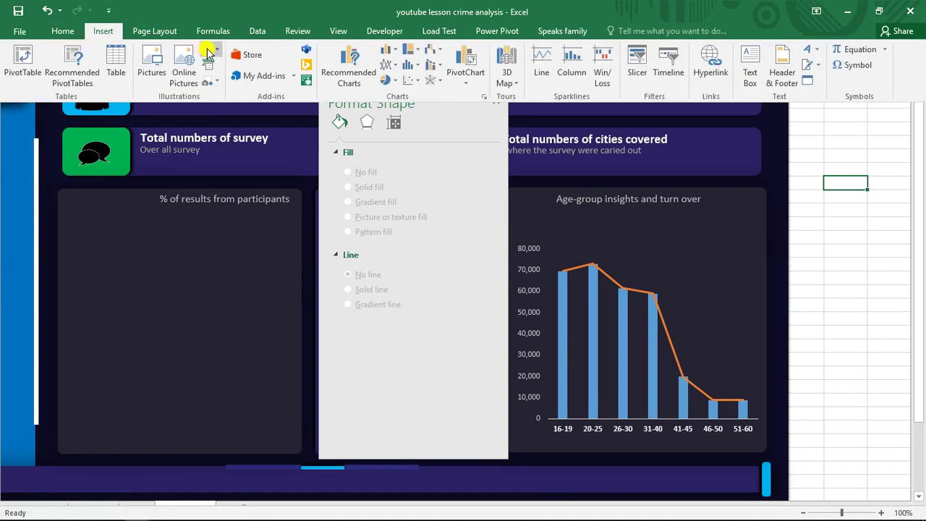
pyautogui.click(209, 49)
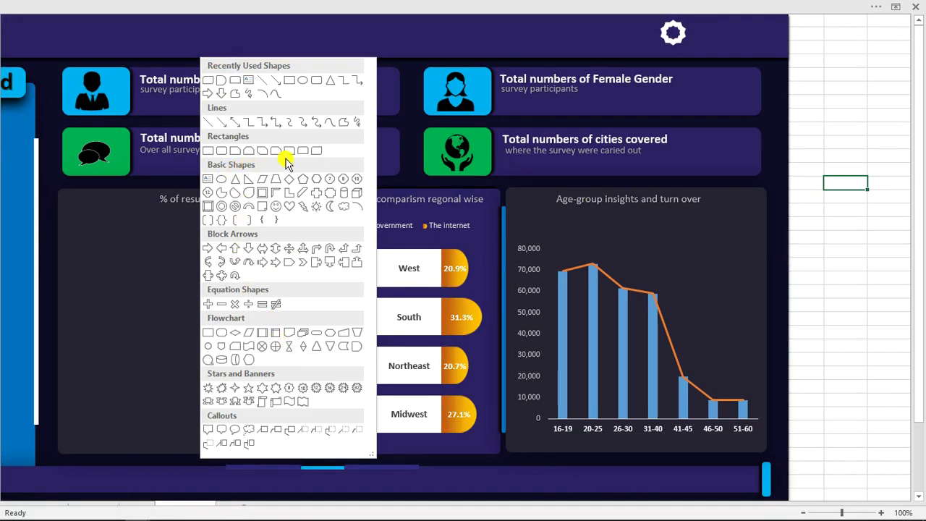
pyautogui.click(209, 82)
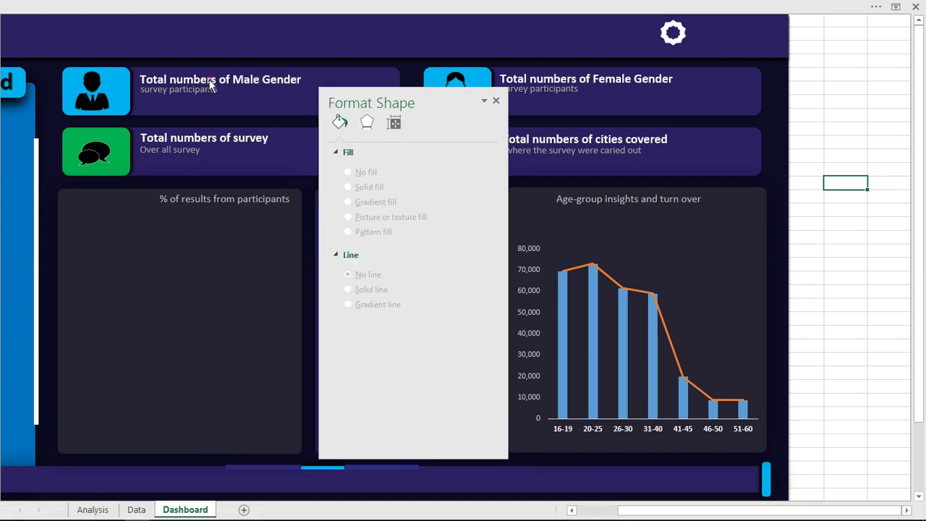
pyautogui.moveTo(838, 135); pyautogui.dragTo(890, 310)
pyautogui.moveTo(848, 136); pyautogui.dragTo(877, 145)
pyautogui.moveTo(891, 220); pyautogui.dragTo(884, 223)
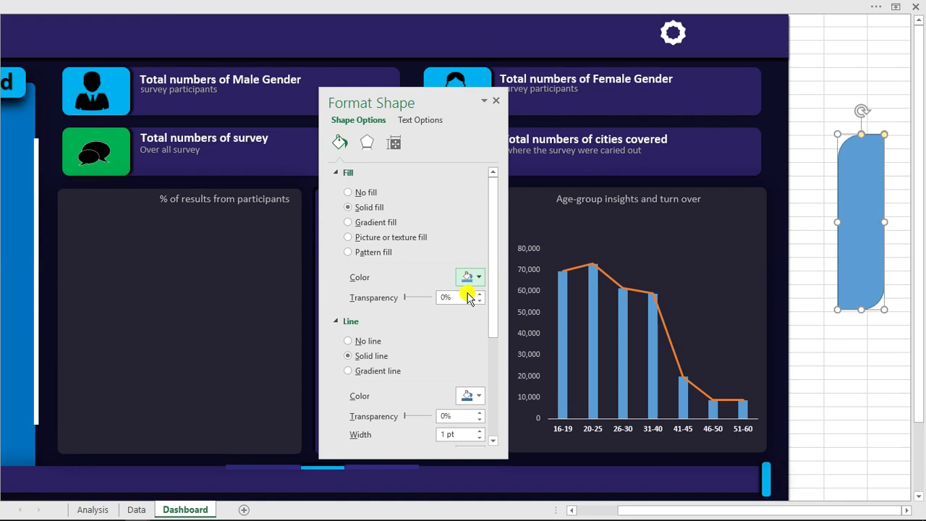
# Remove the rounded rectangle's outline and fill it with the standard orange-yellow color
pyautogui.click(348, 341)
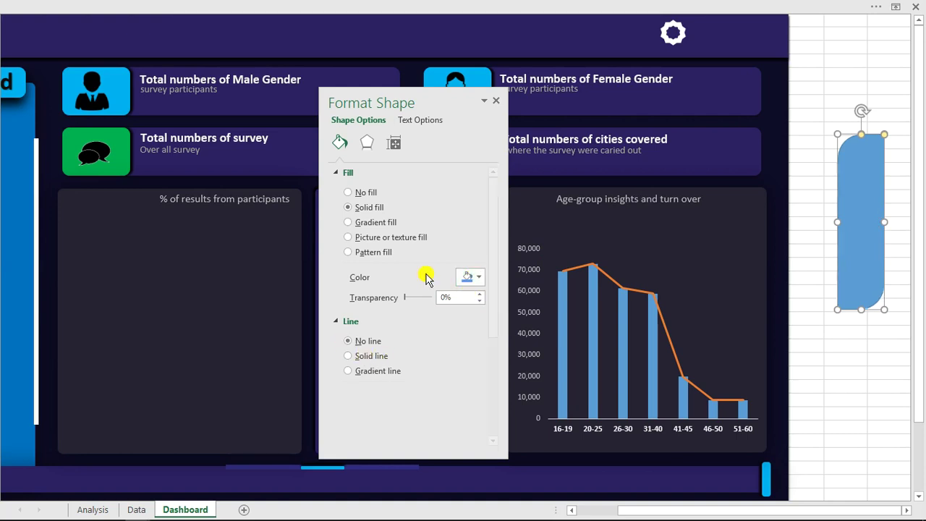
pyautogui.click(479, 277)
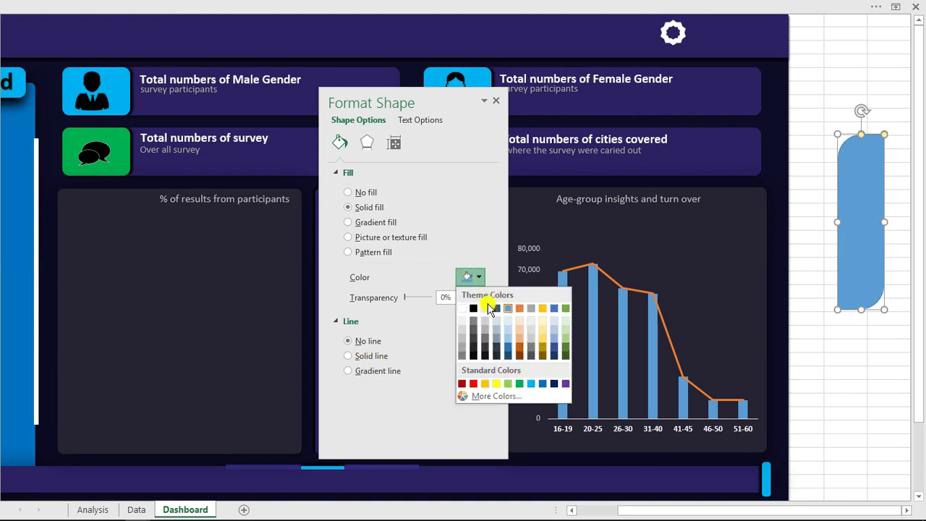
pyautogui.click(487, 384)
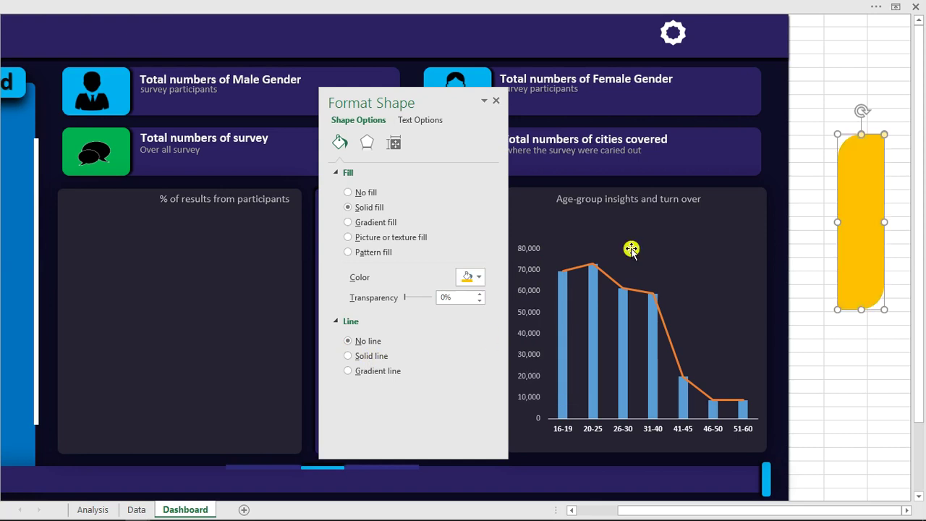
# Reposition the orange-yellow shape, paste a copy of it into the age-group chart's columns, and set their gap width to 65%
pyautogui.moveTo(851, 196); pyautogui.dragTo(838, 221)
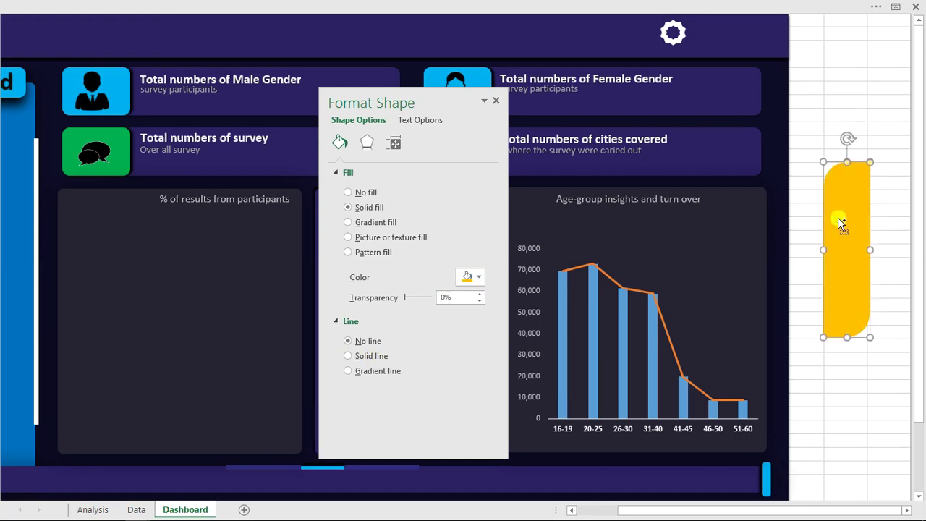
pyautogui.click(625, 329)
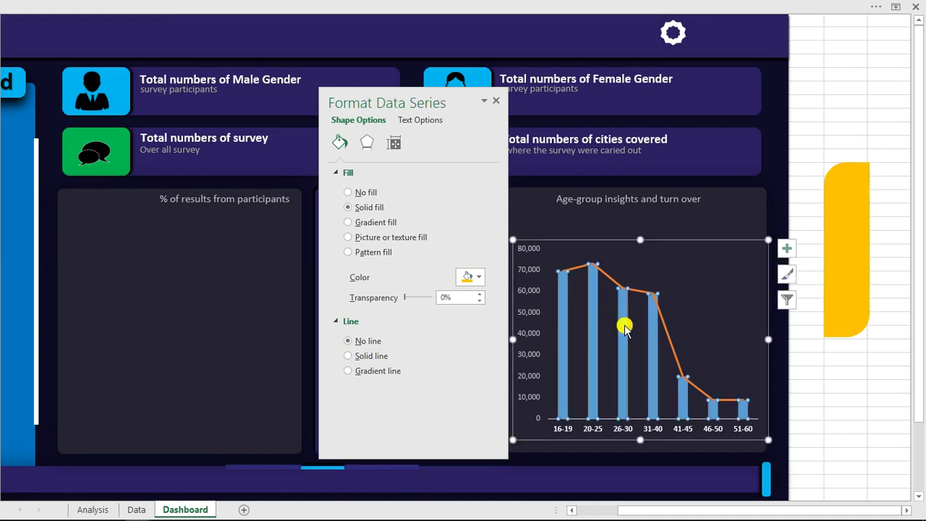
pyautogui.hotkey('ctrl', 'v')
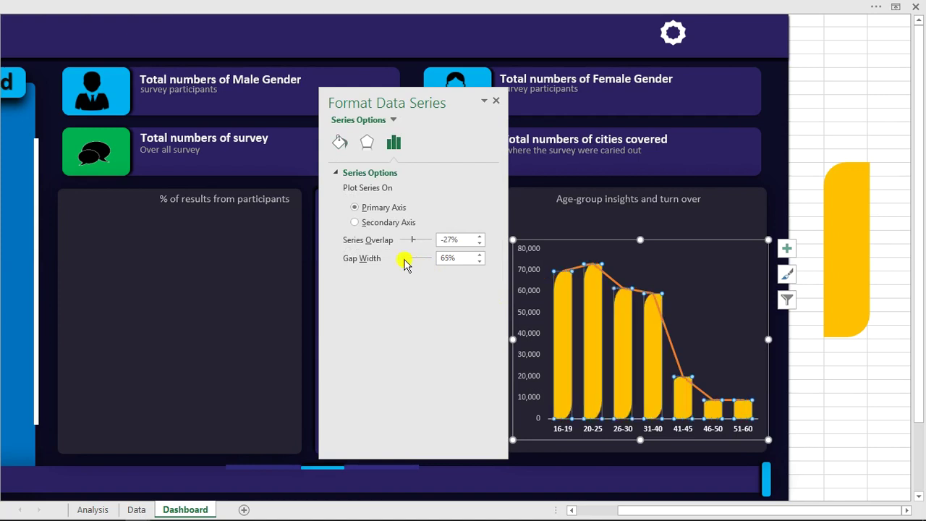
# Apply a yellow glow to the age-group chart's columns and set the glow size to 3 pt
pyautogui.click(367, 143)
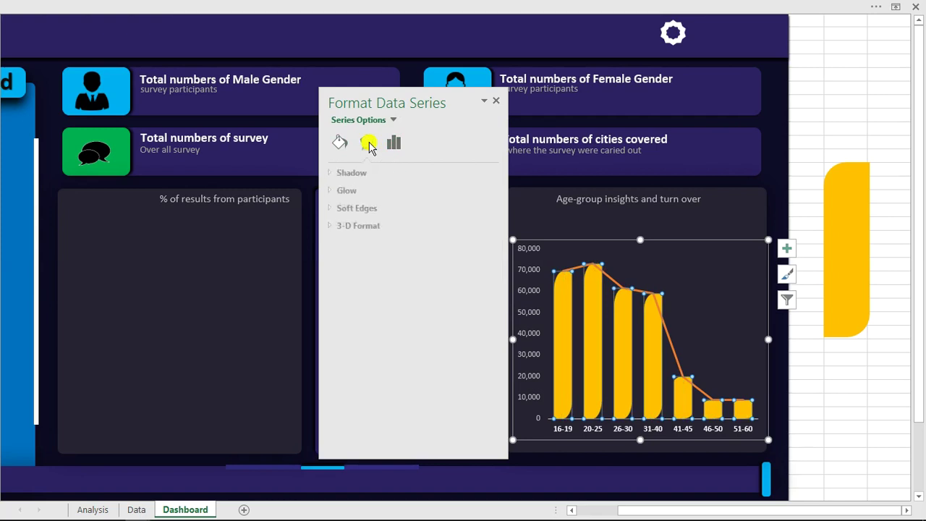
pyautogui.click(354, 192)
pyautogui.click(480, 209)
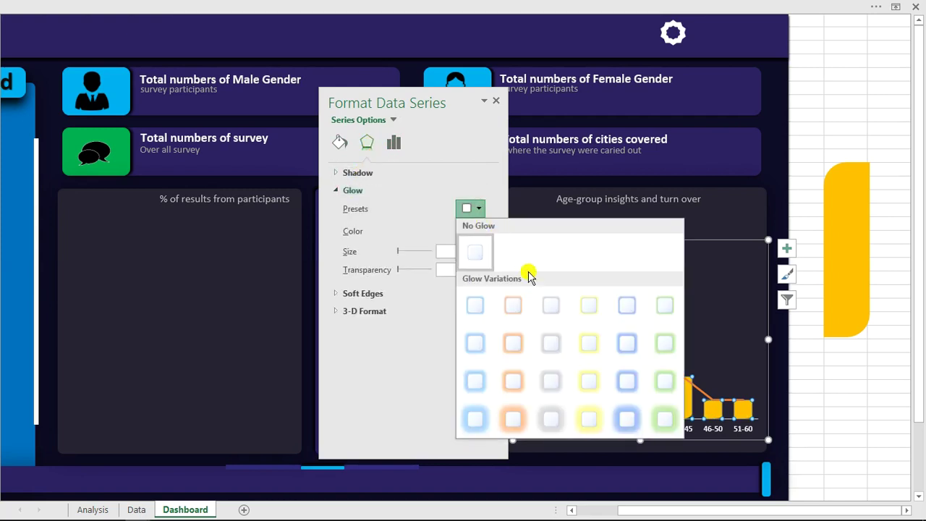
pyautogui.click(592, 308)
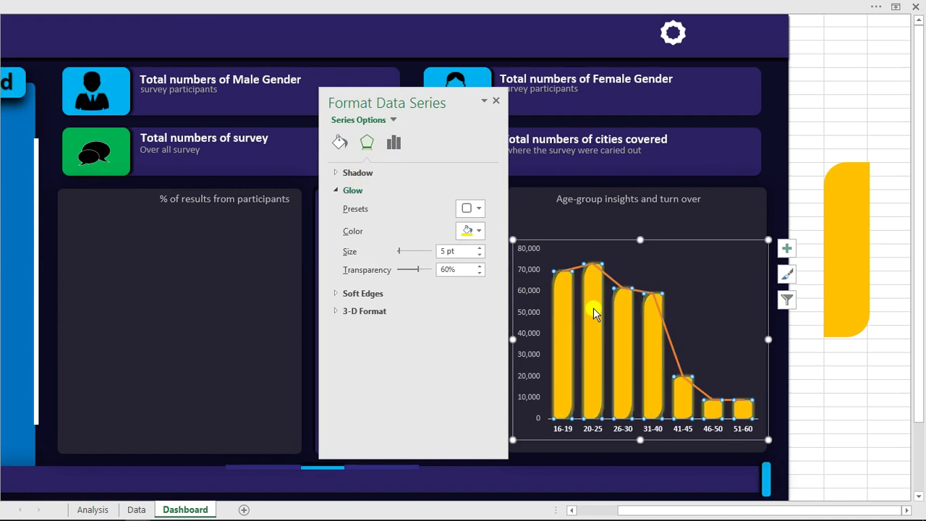
pyautogui.click(479, 256)
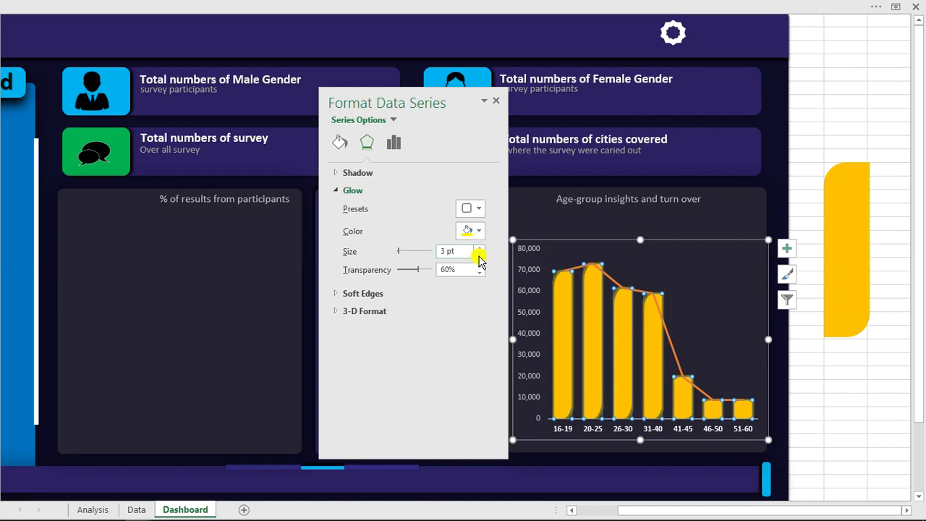
pyautogui.click(472, 208)
pyautogui.click(475, 240)
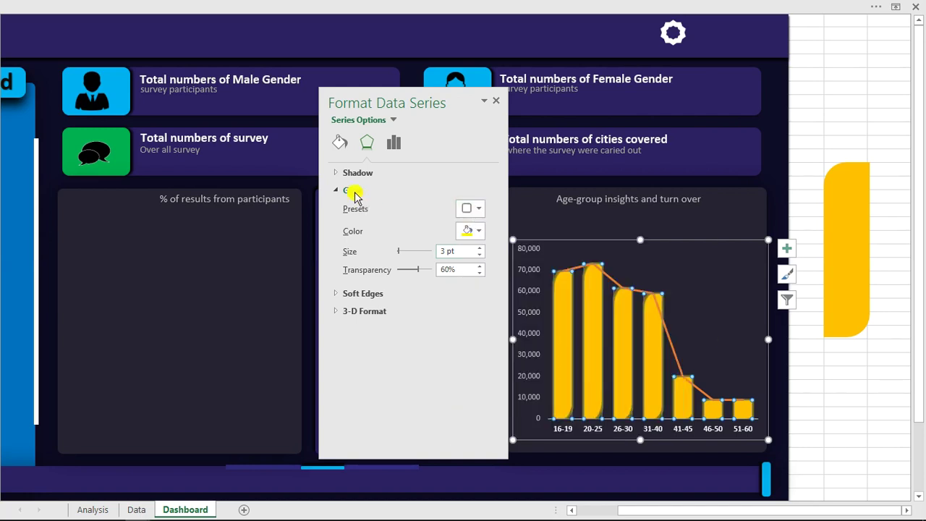
# Add an outer shadow at a 135° angle to the age-group columns and set its transparency to 0%
pyautogui.click(351, 191)
pyautogui.click(356, 173)
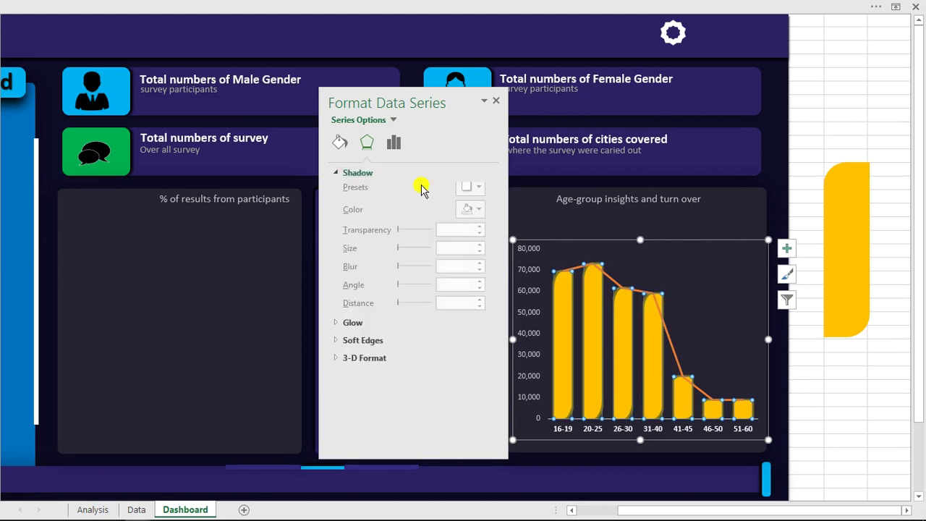
pyautogui.click(472, 190)
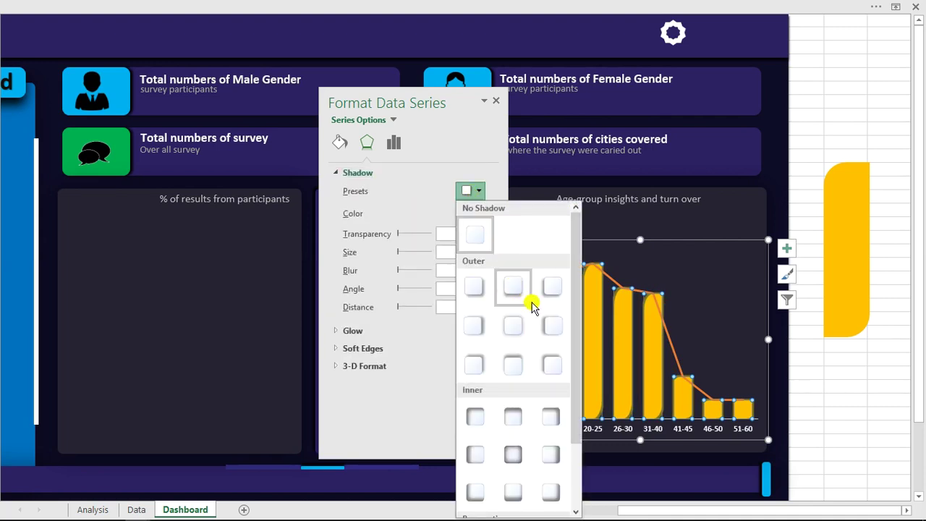
pyautogui.click(550, 296)
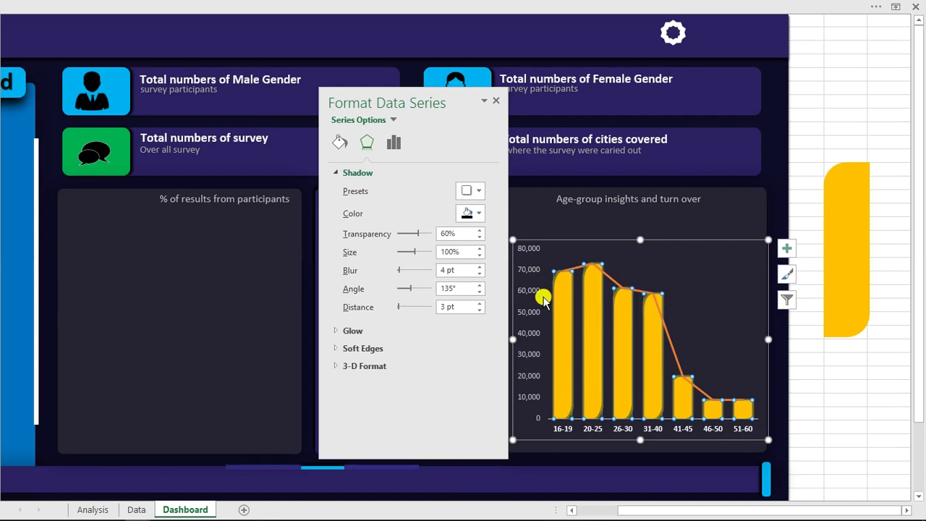
pyautogui.moveTo(417, 237); pyautogui.dragTo(389, 239)
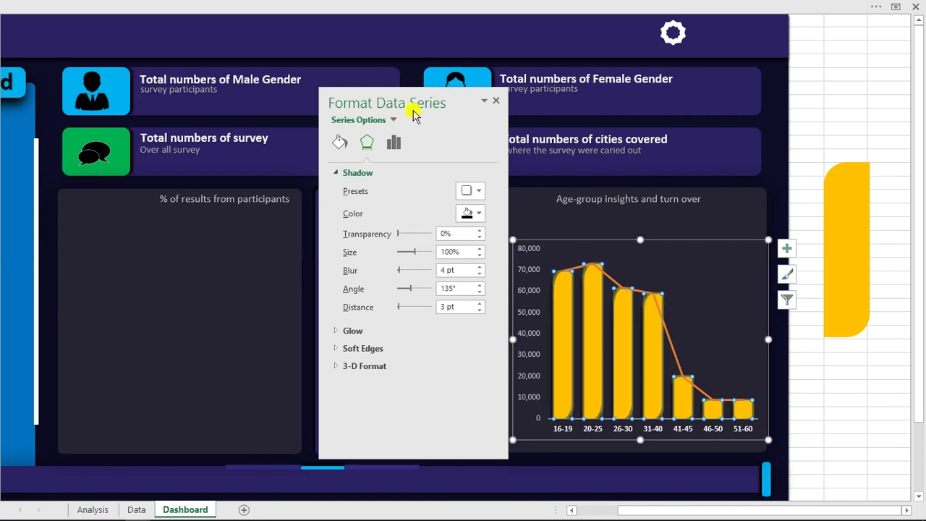
# Add an outer shadow at a 45° angle to "The internet" series in the regional comparison chart
pyautogui.moveTo(417, 96); pyautogui.dragTo(641, 81)
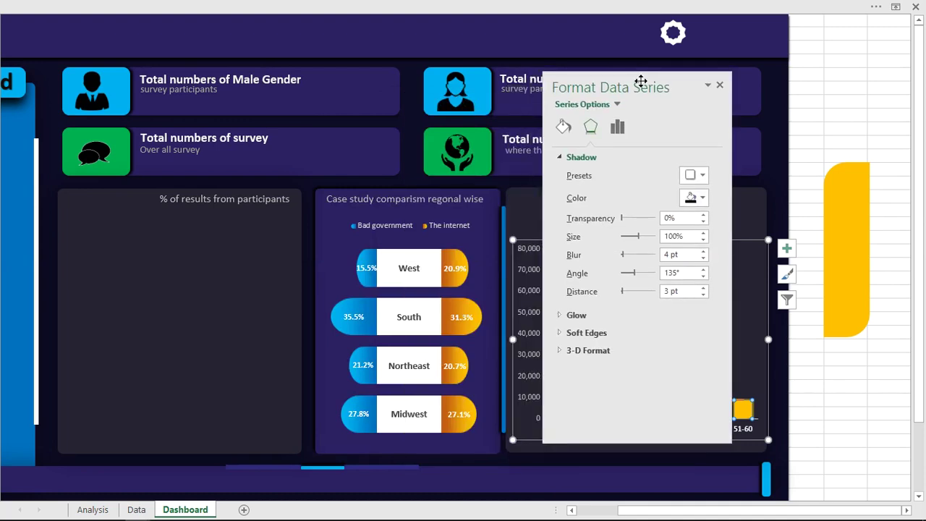
pyautogui.click(460, 262)
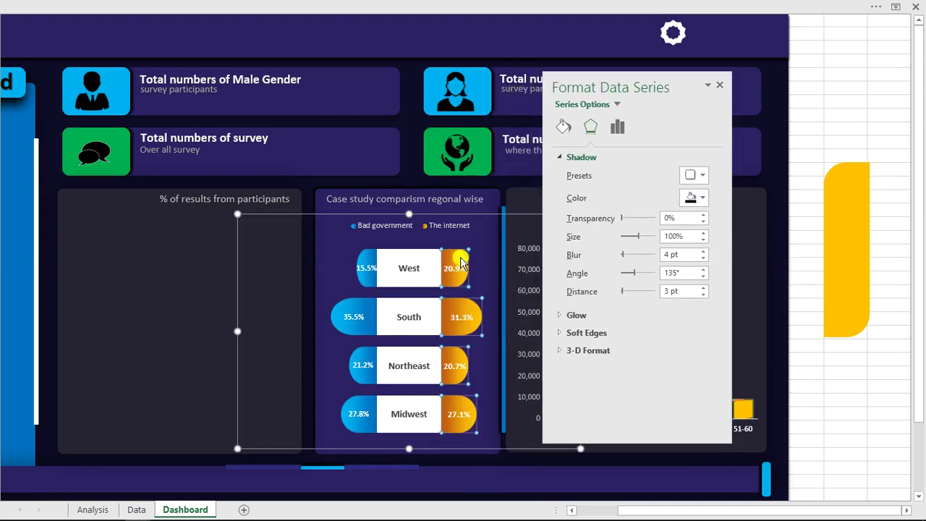
pyautogui.click(592, 127)
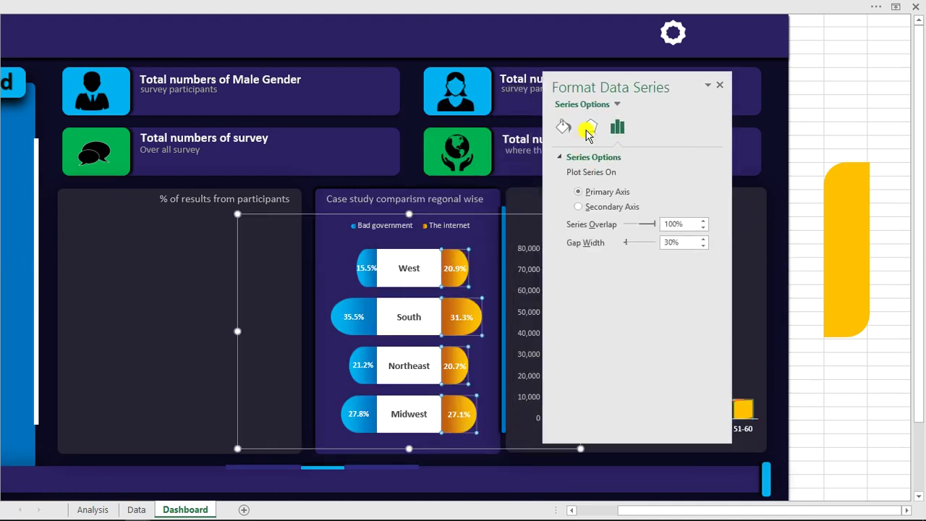
pyautogui.click(705, 176)
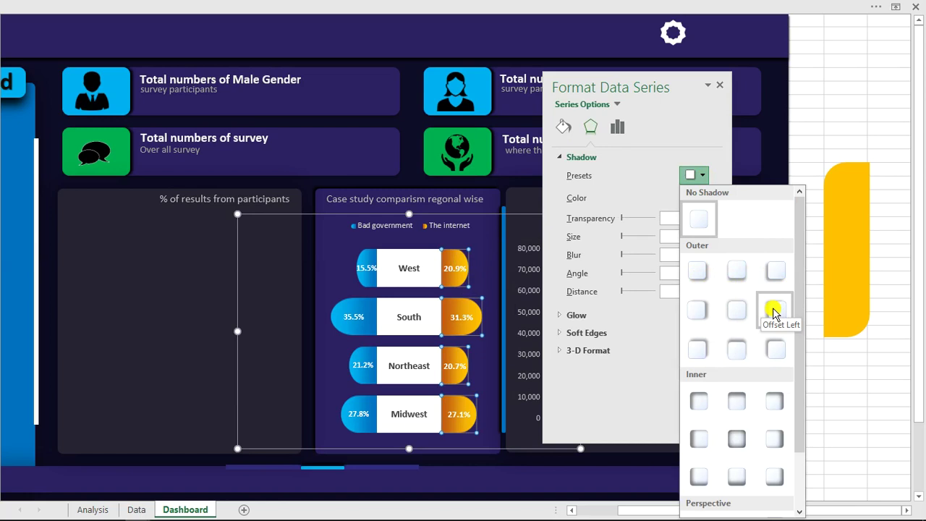
pyautogui.click(701, 273)
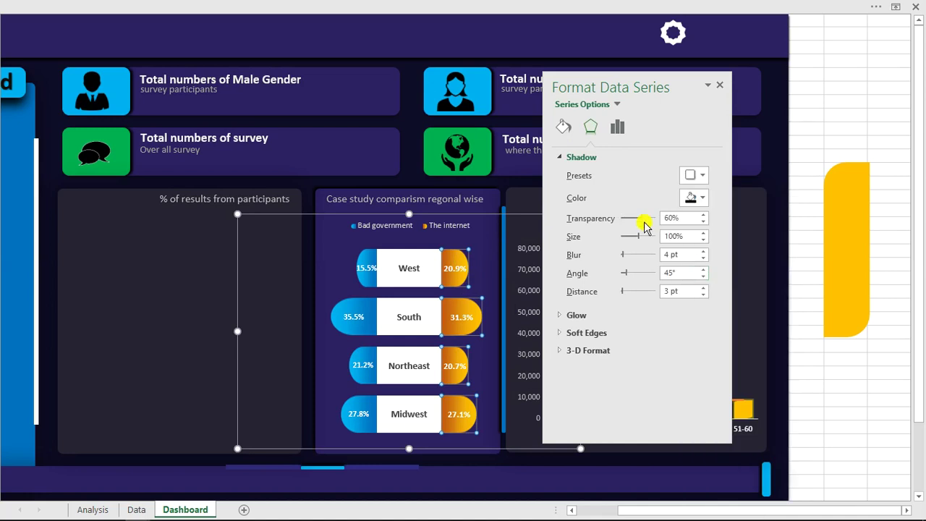
# Set "The internet" series' shadow transparency to 0% and give the "Bad government" series a 135° outer shadow with 0% transparency
pyautogui.moveTo(642, 218); pyautogui.dragTo(606, 219)
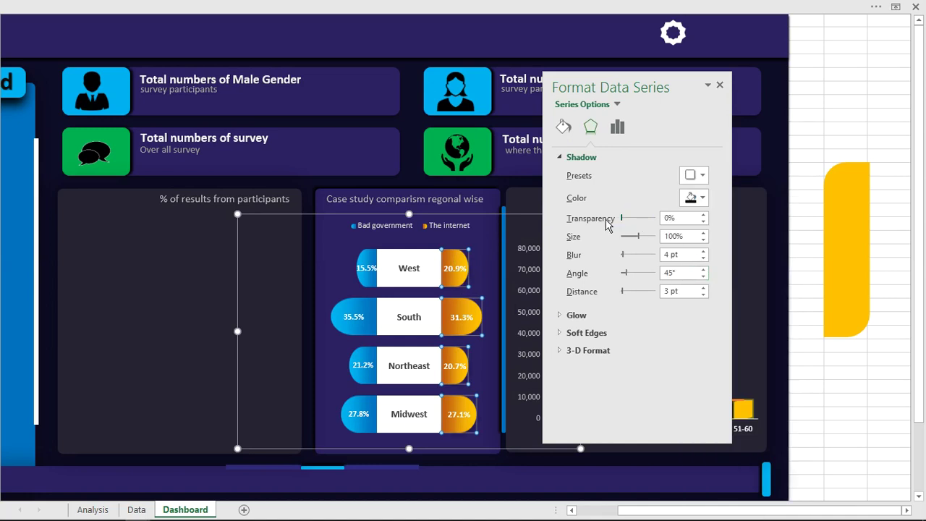
pyautogui.click(368, 266)
pyautogui.click(697, 181)
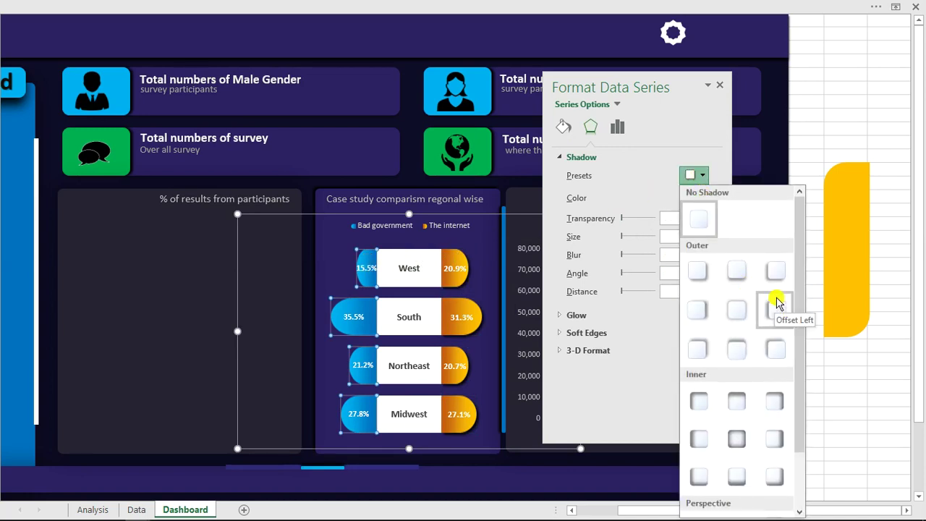
pyautogui.click(775, 274)
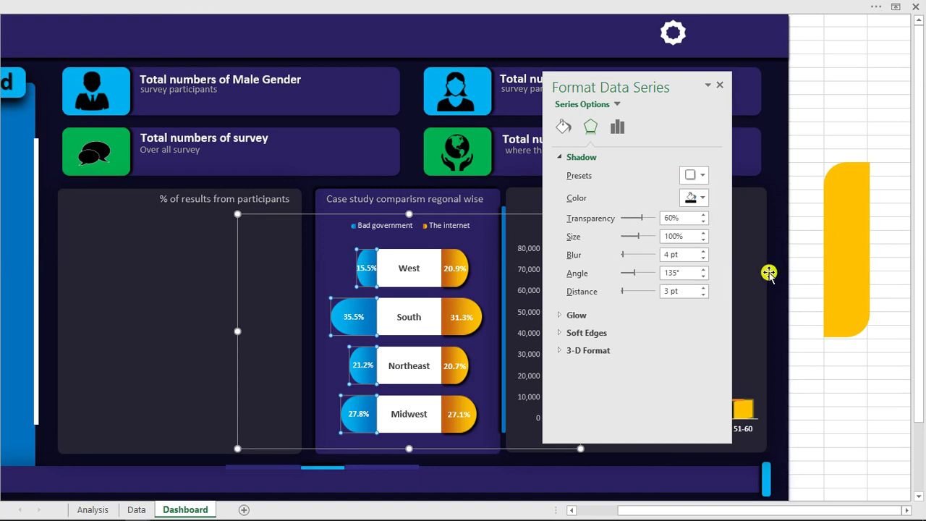
pyautogui.moveTo(643, 220); pyautogui.dragTo(604, 222)
pyautogui.click(597, 220)
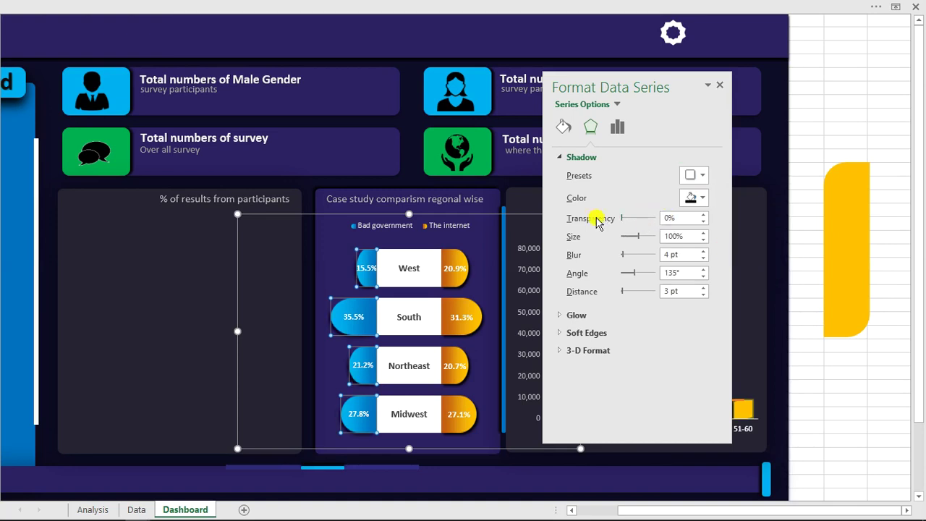
# Close the series formatting options and delete the loose orange-yellow shape beside the dashboard
pyautogui.click(829, 92)
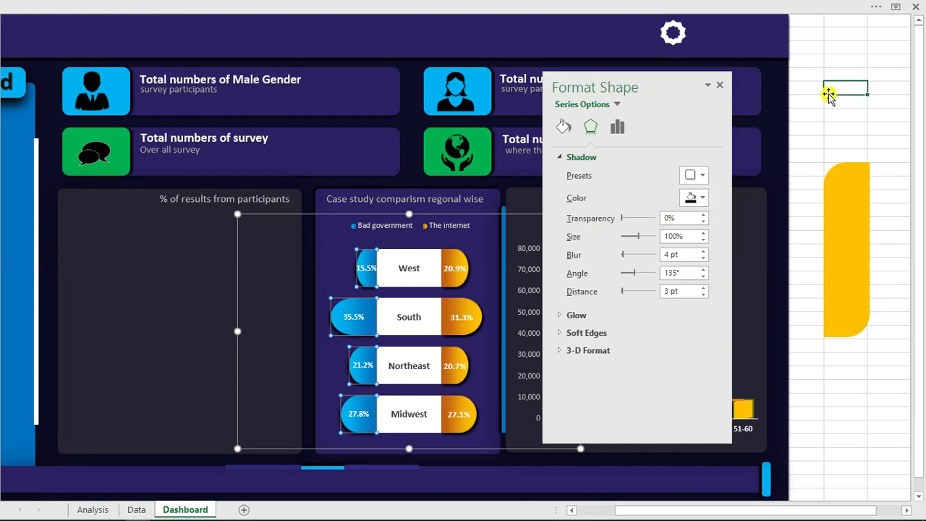
pyautogui.click(720, 85)
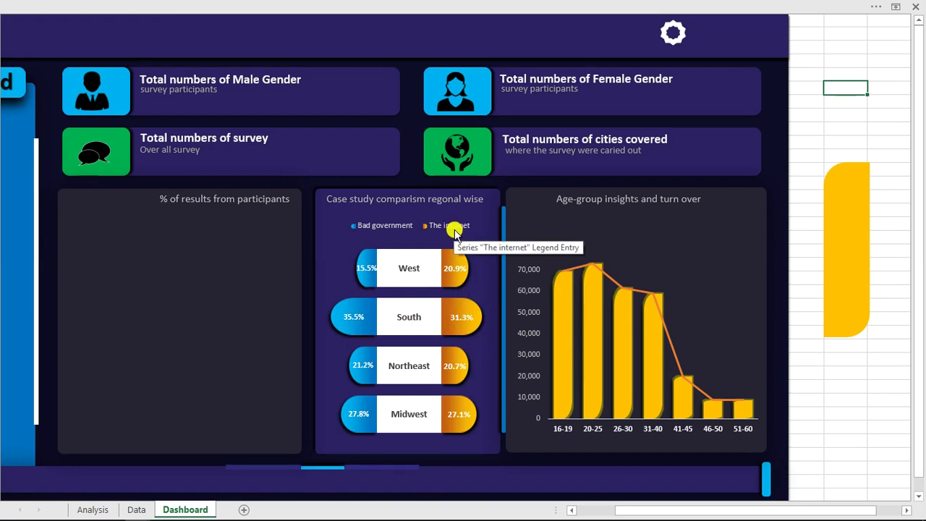
pyautogui.click(848, 225)
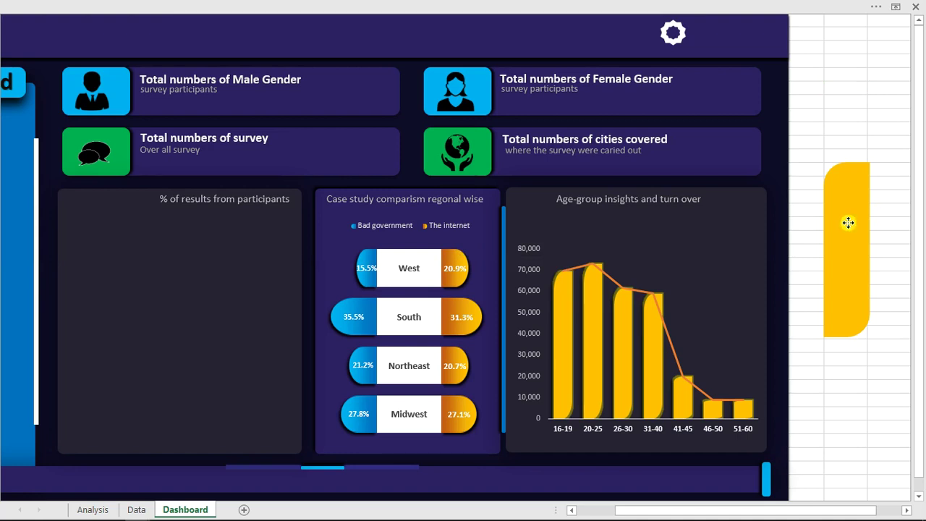
pyautogui.press('Delete')
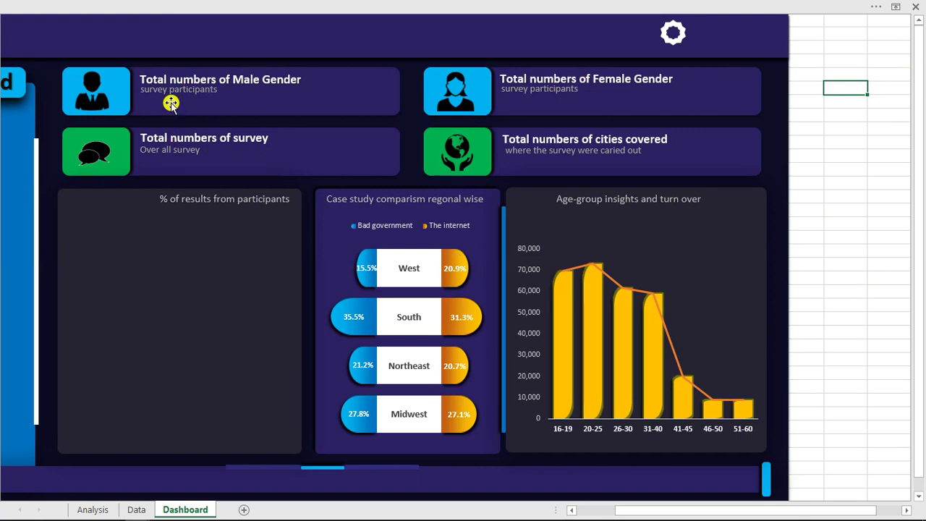
# Examine the finished Crime Survey Analysis dashboard in the other open workbook and return to the dashboard being built
pyautogui.moveTo(136, 512)
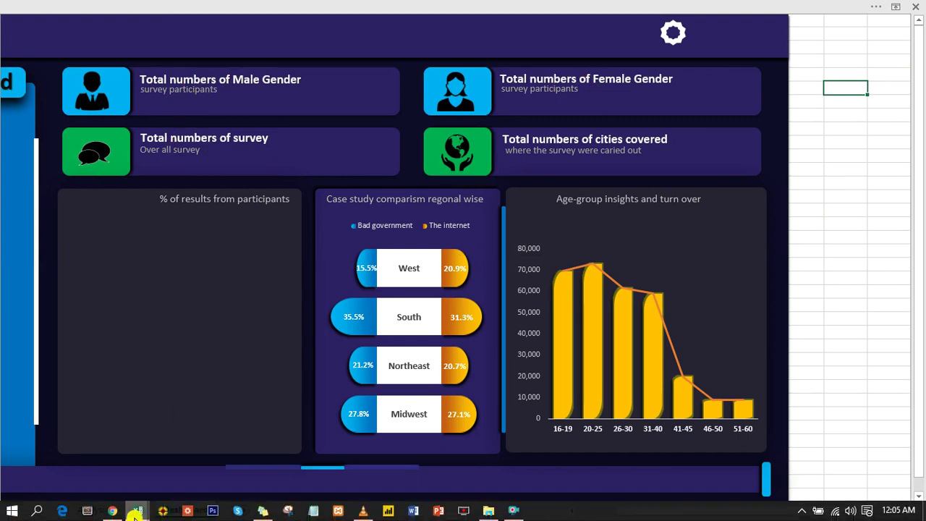
pyautogui.click(201, 463)
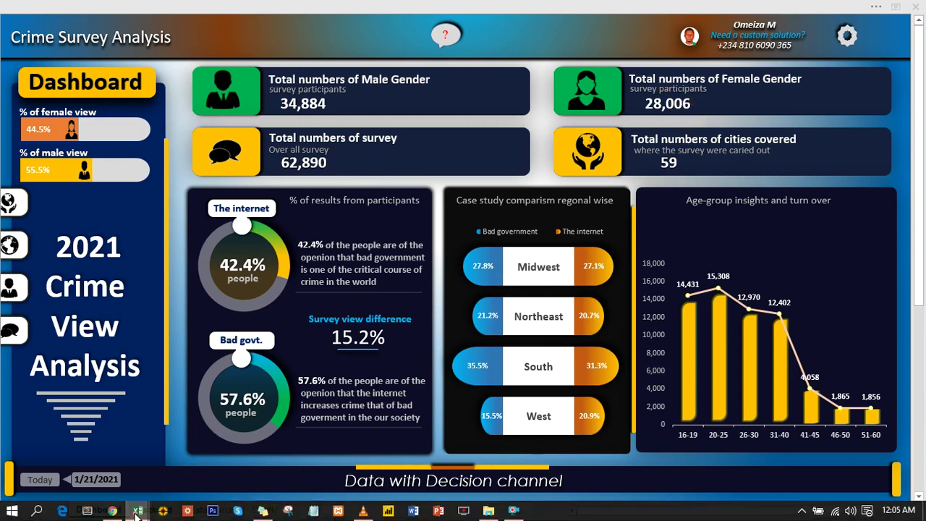
pyautogui.moveTo(138, 511)
pyautogui.click(80, 484)
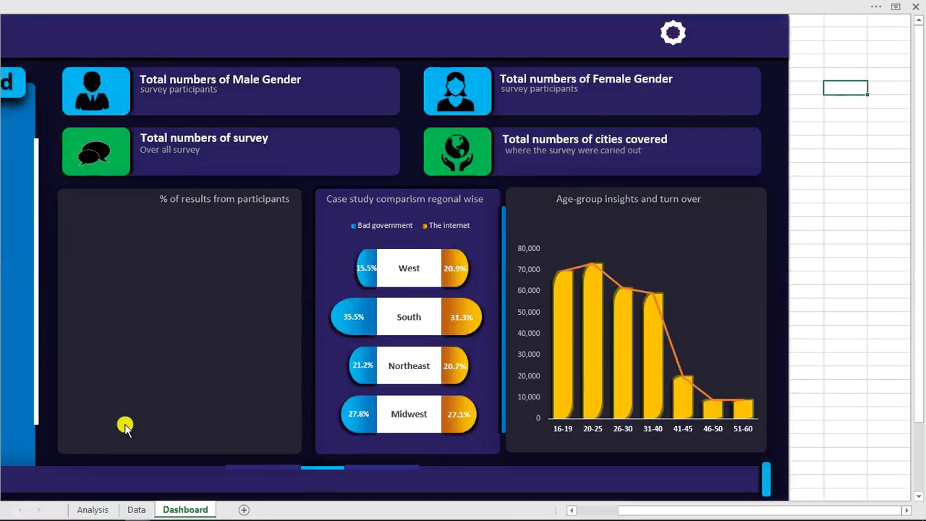
pyautogui.moveTo(757, 507); pyautogui.dragTo(600, 506)
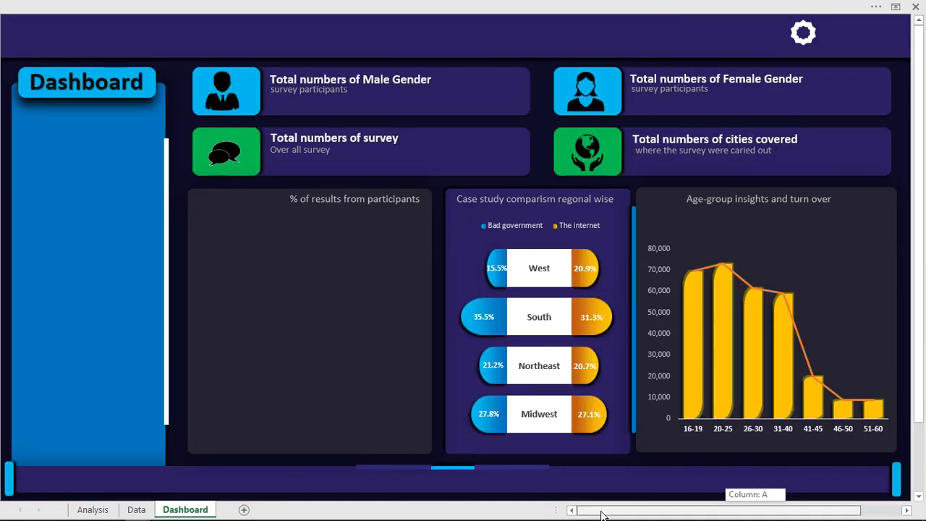
# Copy the Age-group pivot table on the Analysis sheet and paste it at cell U4
pyautogui.click(93, 509)
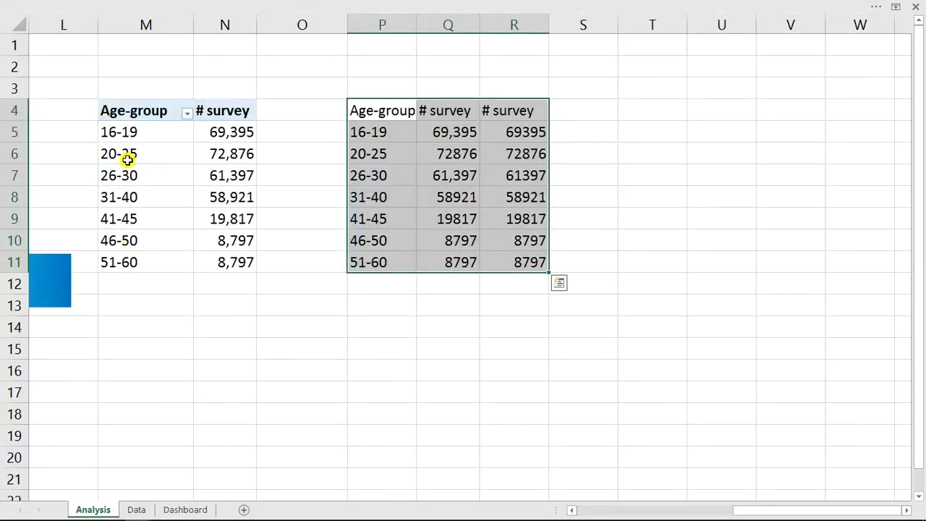
pyautogui.moveTo(123, 110); pyautogui.dragTo(223, 262)
pyautogui.hotkey('ctrl', 'c')
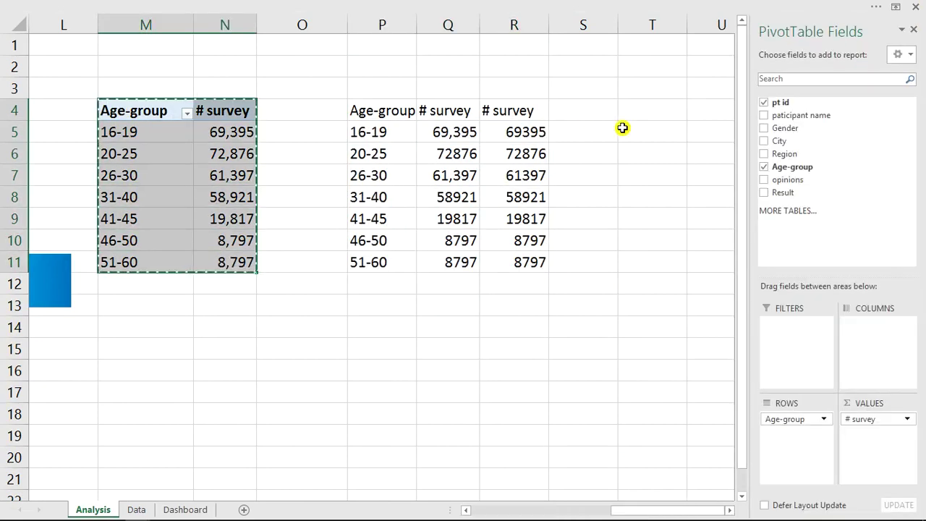
pyautogui.click(675, 112)
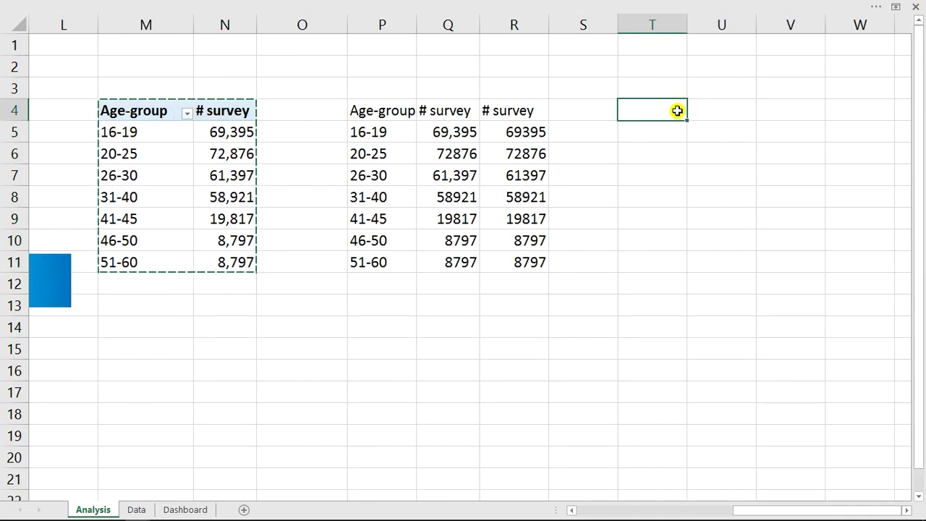
pyautogui.click(712, 109)
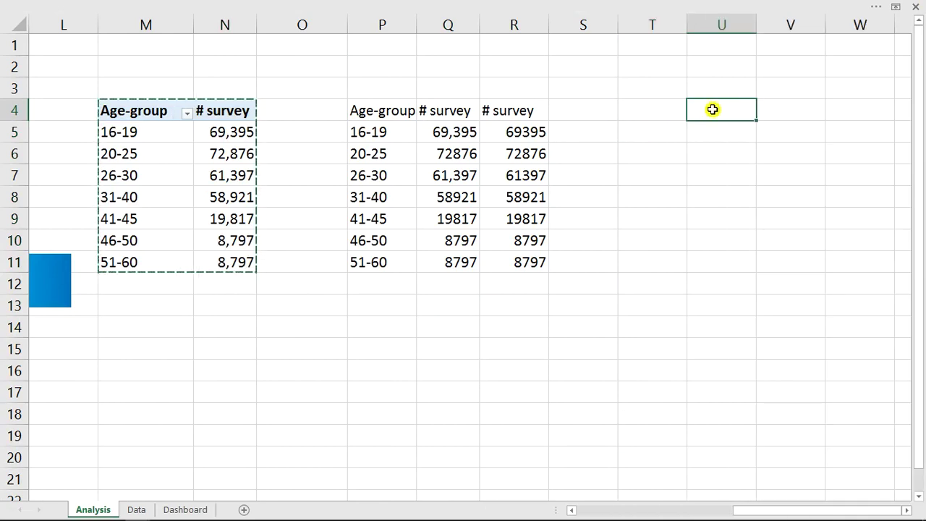
pyautogui.hotkey('ctrl', 'v')
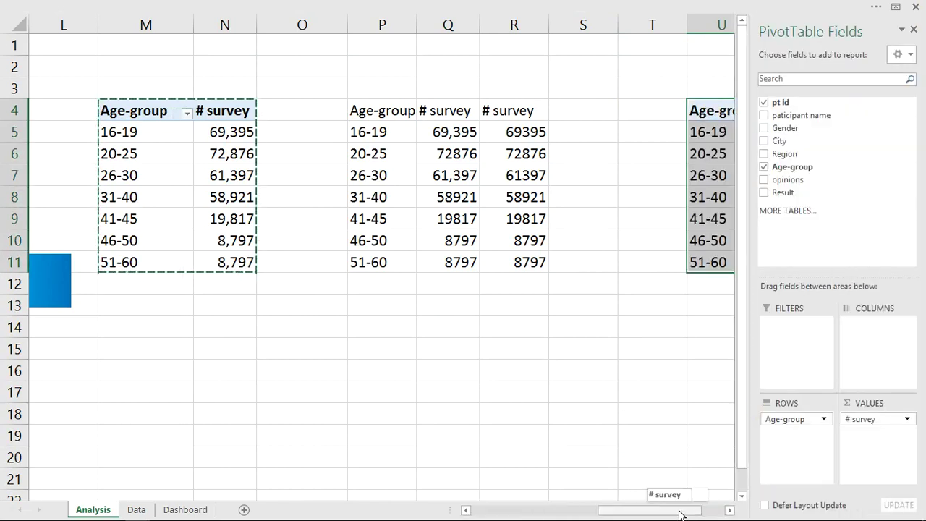
# Replace the fields of the pivot table at U4 with Gender as rows and the count of pt id as values
pyautogui.moveTo(686, 510); pyautogui.dragTo(732, 514)
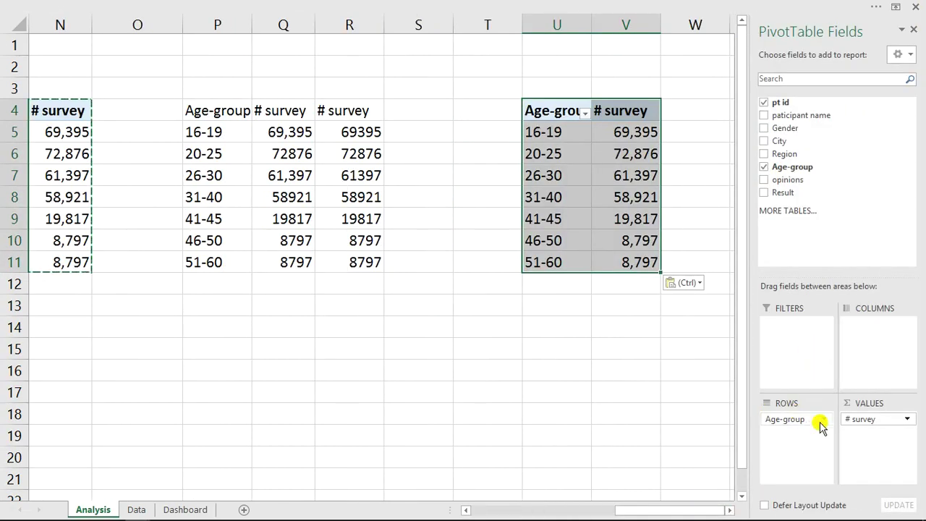
pyautogui.moveTo(812, 422); pyautogui.dragTo(639, 410)
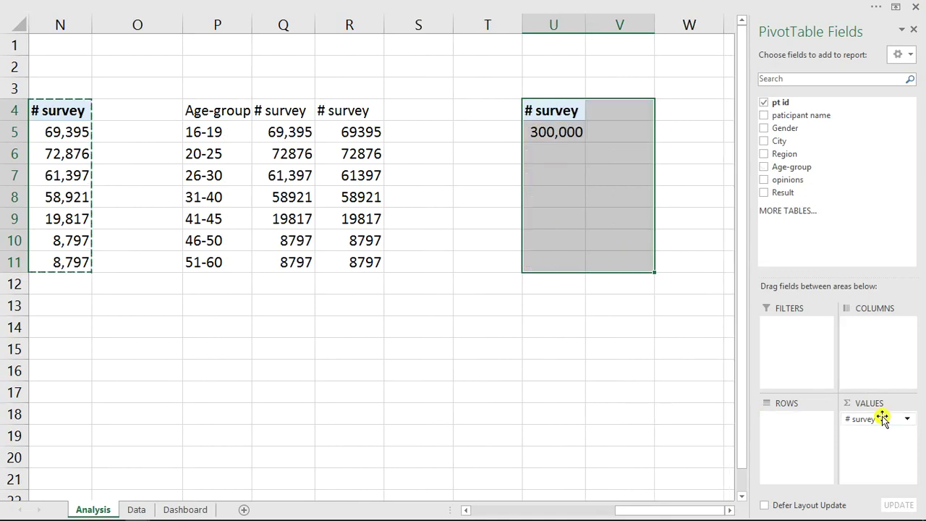
pyautogui.moveTo(880, 425); pyautogui.dragTo(685, 409)
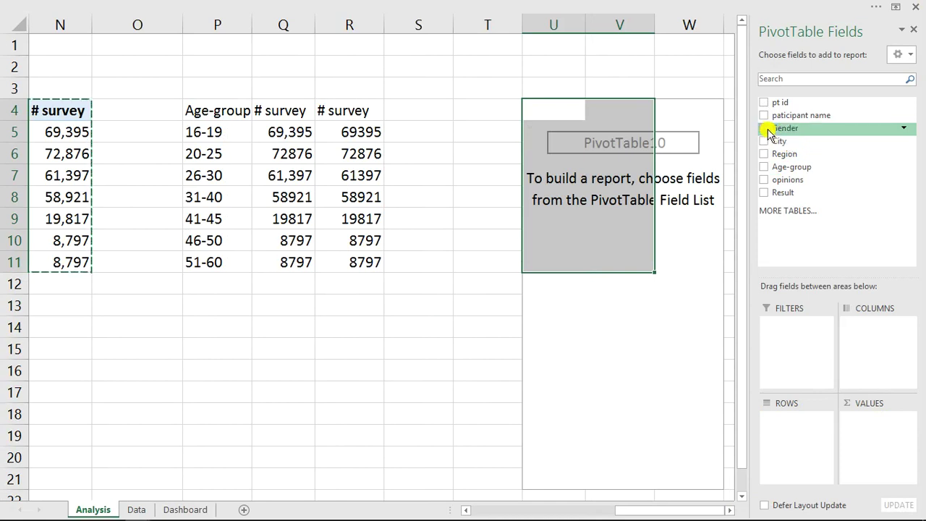
pyautogui.moveTo(767, 131); pyautogui.dragTo(792, 426)
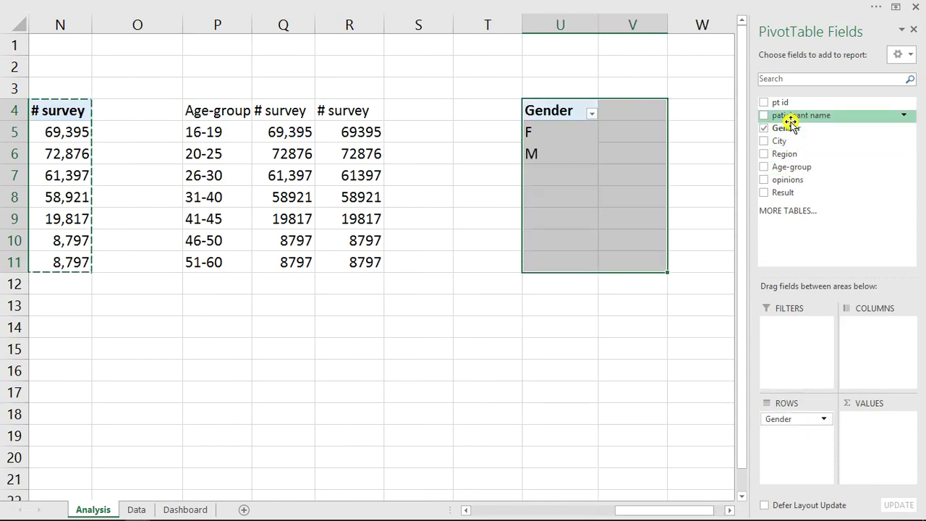
pyautogui.moveTo(779, 102); pyautogui.dragTo(873, 442)
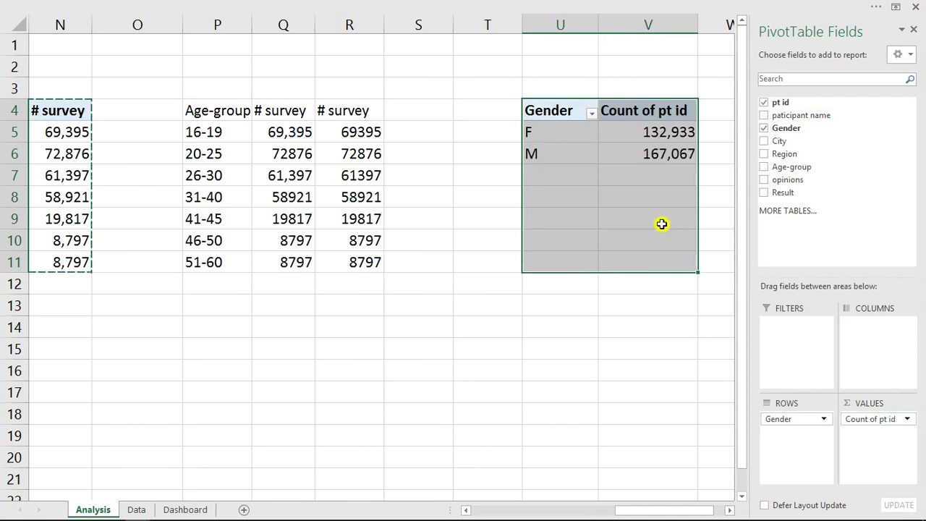
pyautogui.click(660, 134)
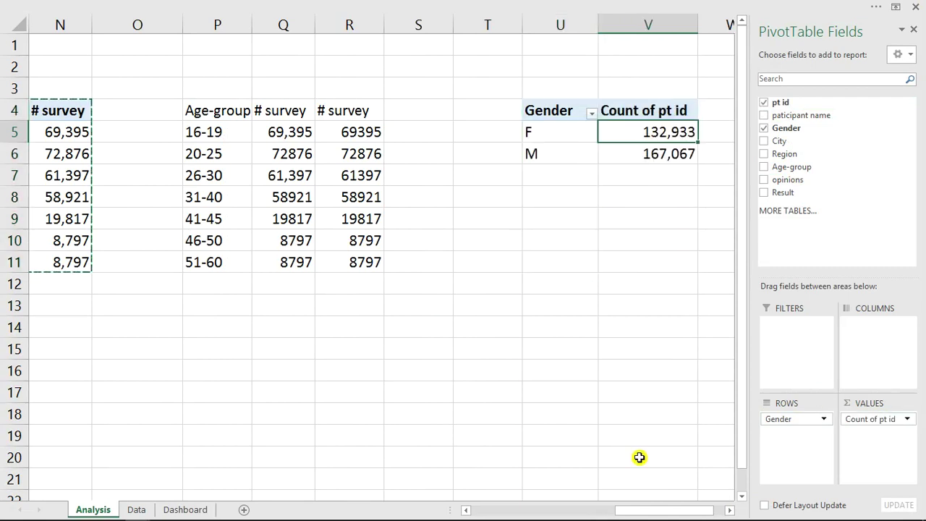
# Copy the Gender pivot table and paste it at cell X4
pyautogui.click(729, 512)
pyautogui.click(730, 513)
pyautogui.click(730, 512)
pyautogui.click(729, 512)
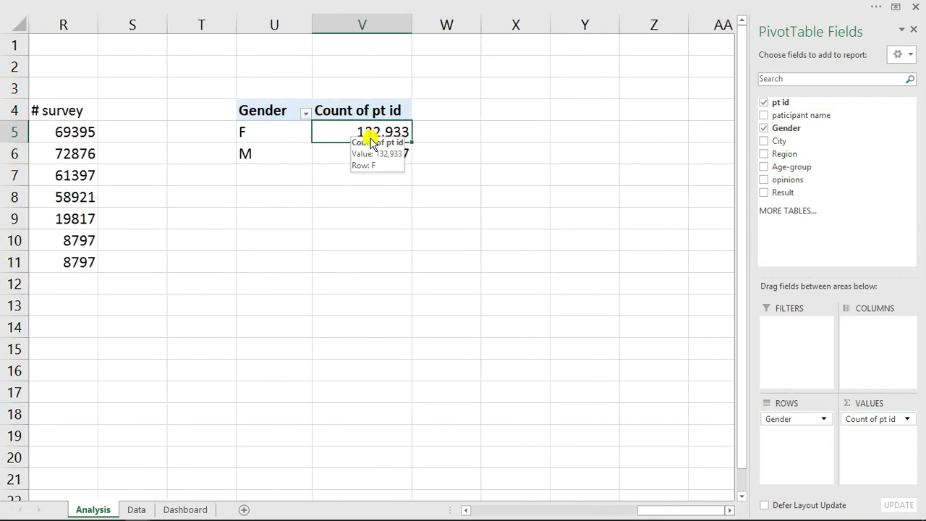
pyautogui.moveTo(261, 108); pyautogui.dragTo(389, 152)
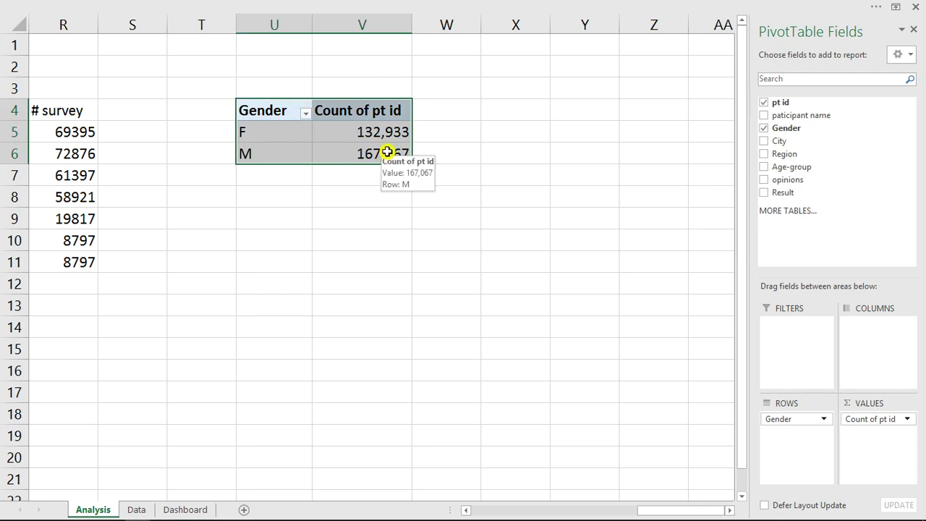
pyautogui.hotkey('ctrl', 'c')
pyautogui.click(530, 111)
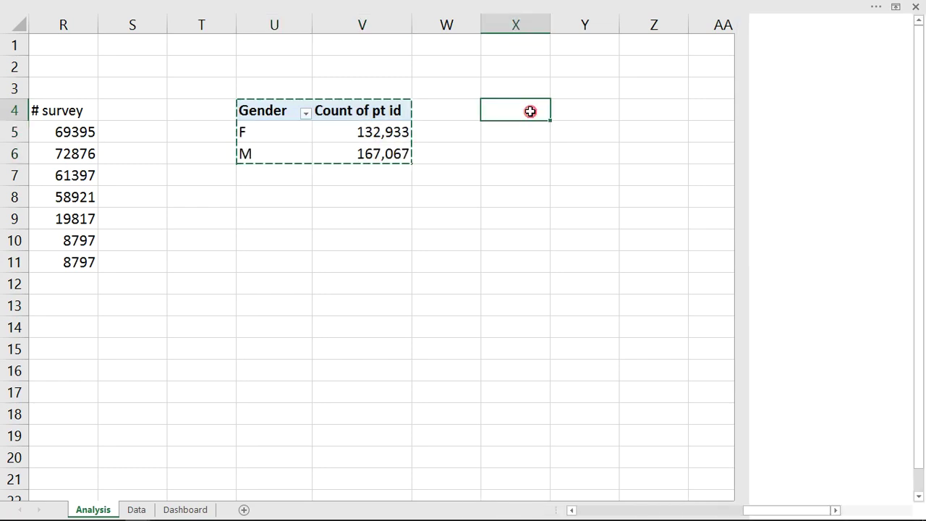
pyautogui.hotkey('ctrl', 'v')
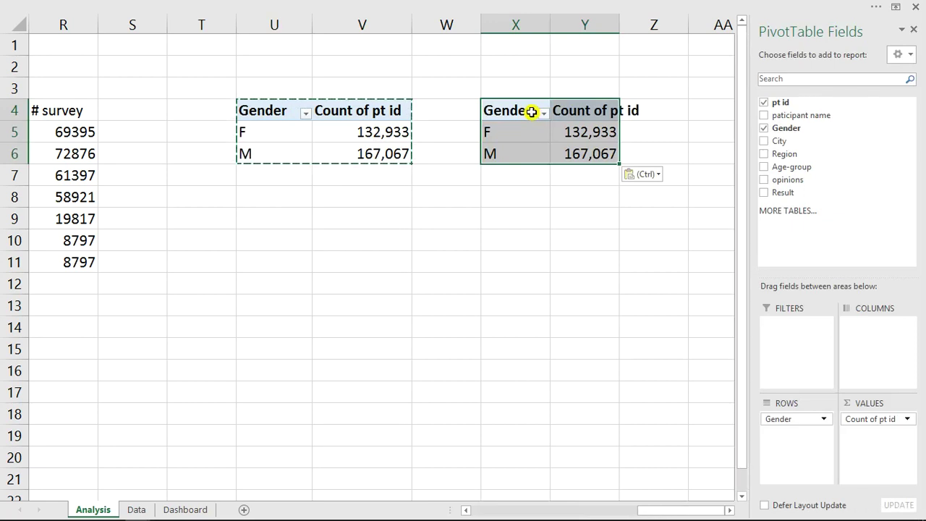
# Clear the fields of the pivot table at X4, add "paticipant name" as its rows, and look through the resulting list
pyautogui.moveTo(872, 419); pyautogui.dragTo(629, 402)
pyautogui.moveTo(795, 425); pyautogui.dragTo(647, 412)
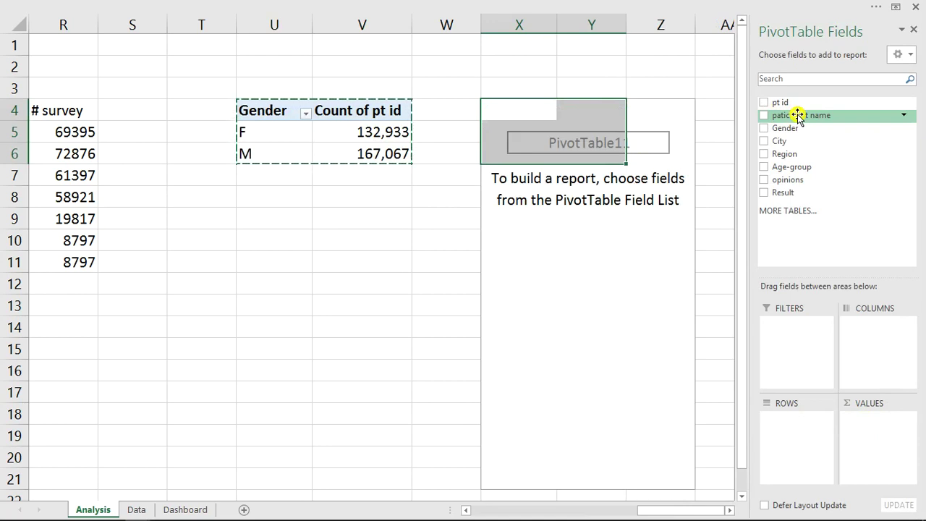
pyautogui.moveTo(809, 117); pyautogui.dragTo(807, 453)
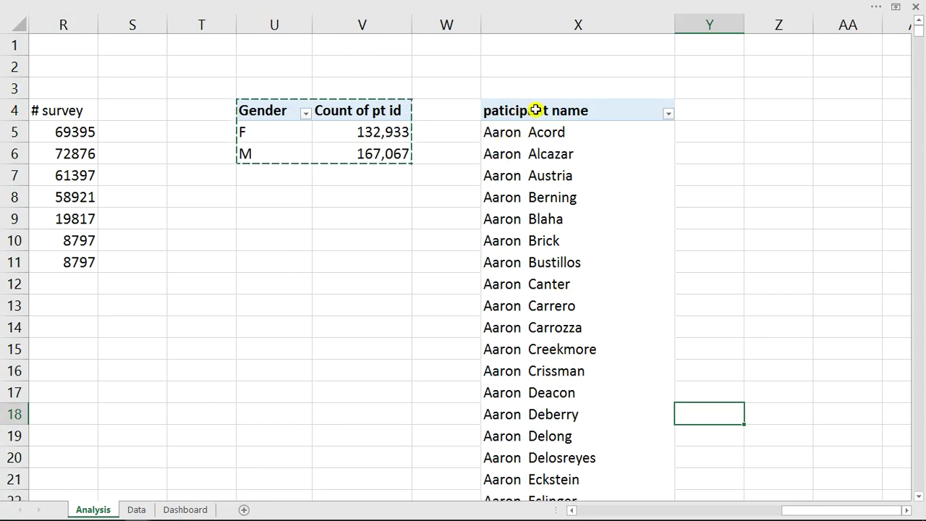
pyautogui.scroll(-7, 537, 210)
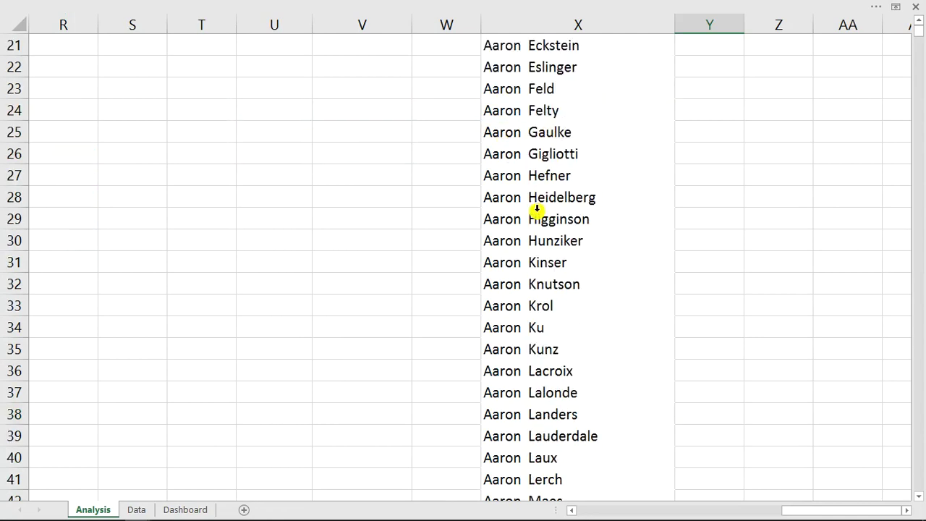
pyautogui.scroll(-19, 537, 210)
pyautogui.scroll(-20, 537, 209)
pyautogui.scroll(20, 537, 210)
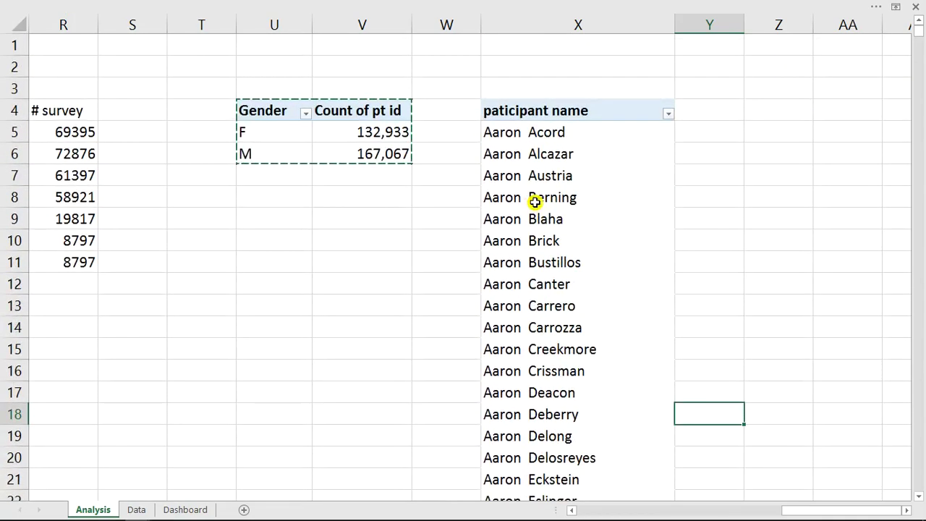
# Enter =COUNTA(X4:X299846) in cell Y4 of the Analysis sheet to count the entries in the paticipant name list
pyautogui.click(718, 111)
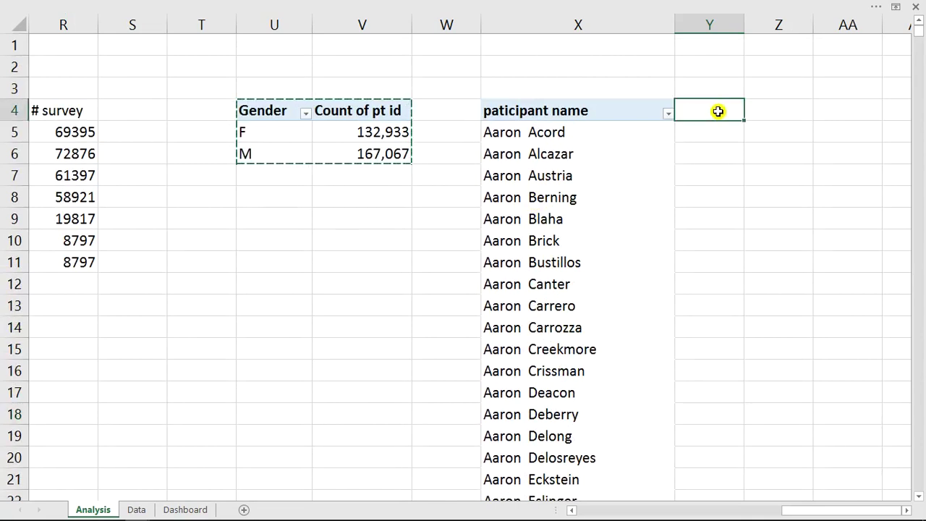
pyautogui.press('Escape')
pyautogui.write('=coun')
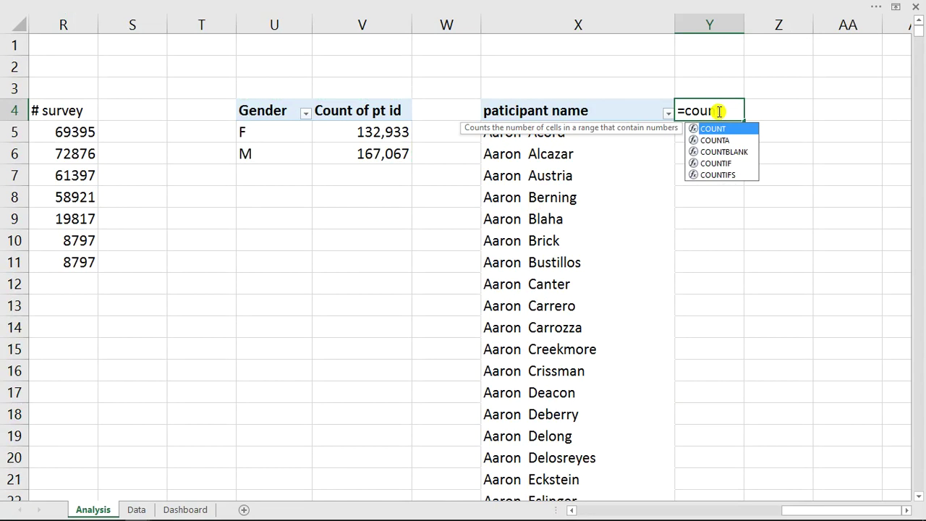
pyautogui.write('ta')
pyautogui.press('Tab')
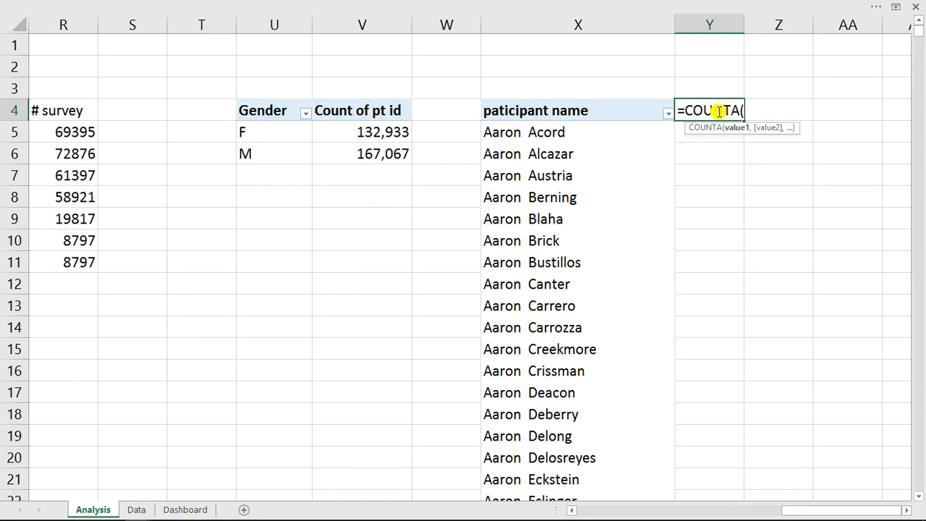
pyautogui.click(565, 24)
pyautogui.click(562, 25)
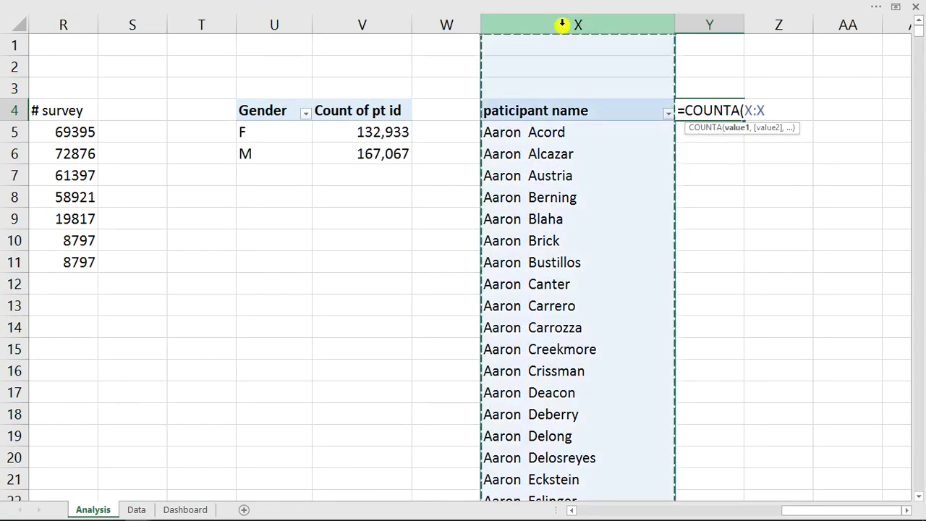
pyautogui.click(563, 103)
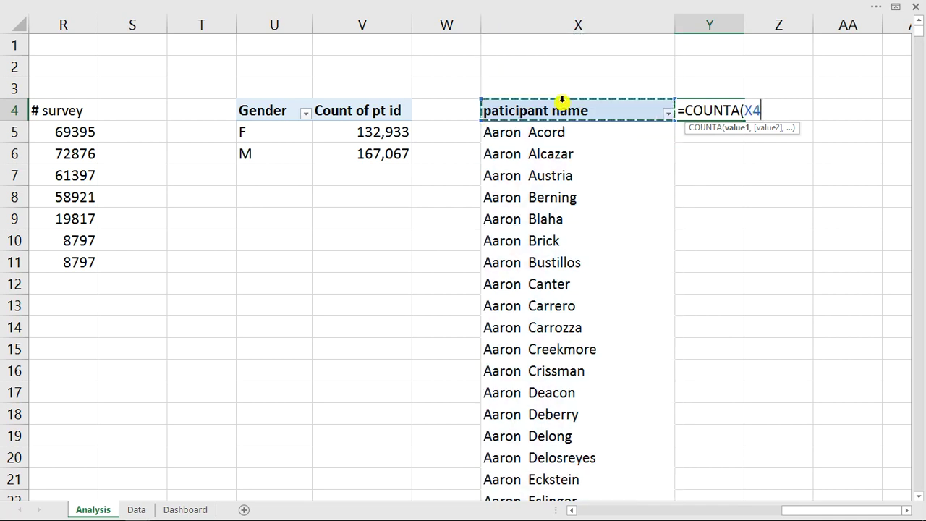
pyautogui.hotkey('ctrl', 'shift', 'Down')
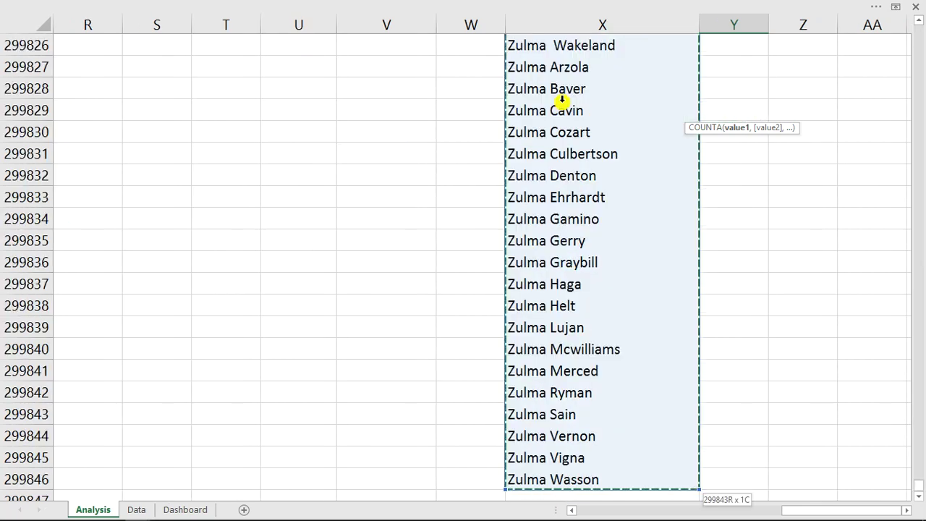
pyautogui.press('Return')
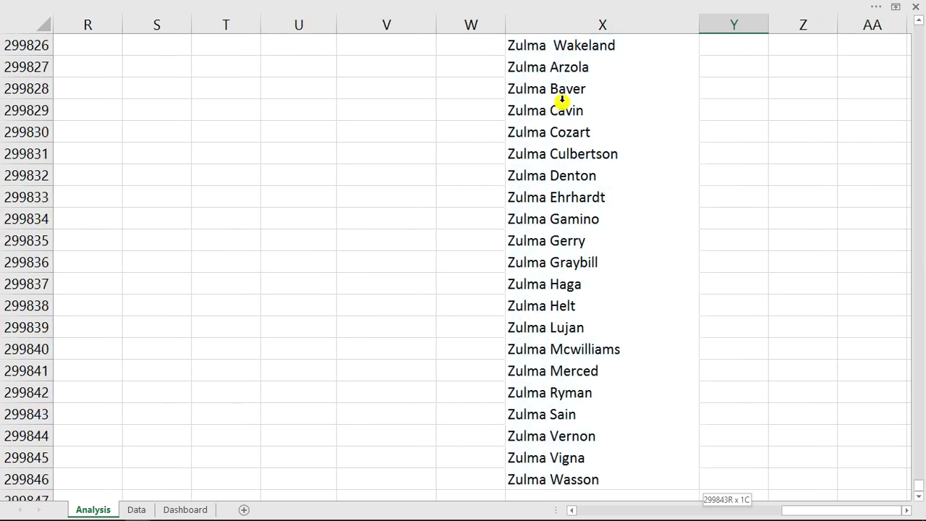
pyautogui.scroll(2, 749, 267)
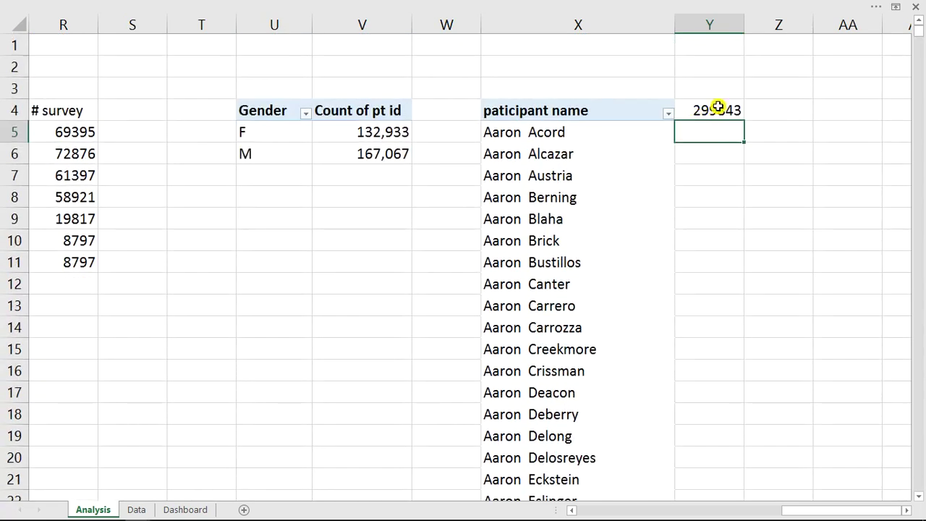
# Append -1 to the COUNTA formula in Y4 so the paticipant name header is excluded from the count
pyautogui.click(561, 110)
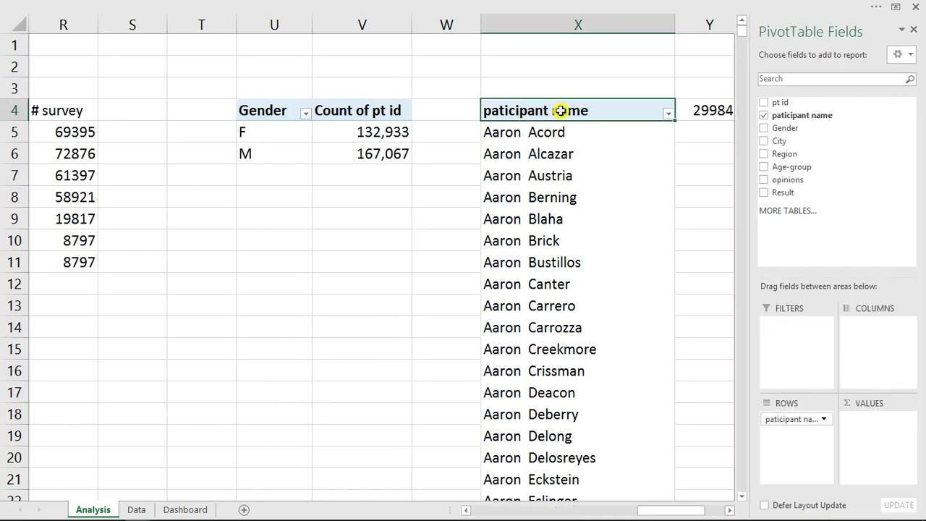
pyautogui.click(696, 110)
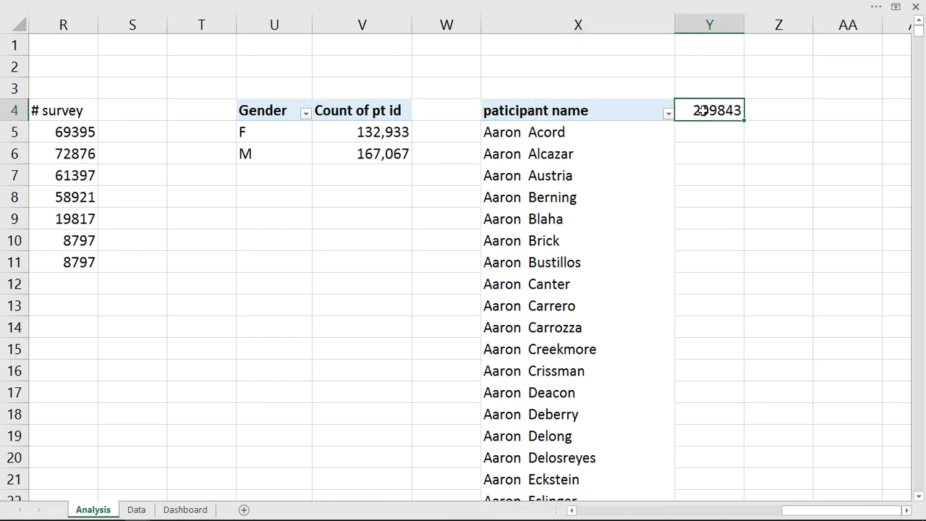
pyautogui.doubleClick(702, 110)
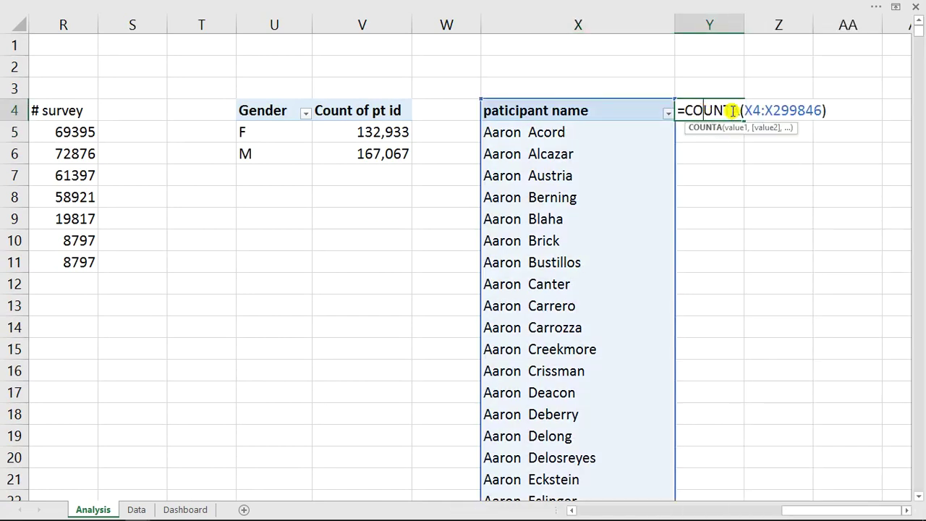
pyautogui.click(826, 109)
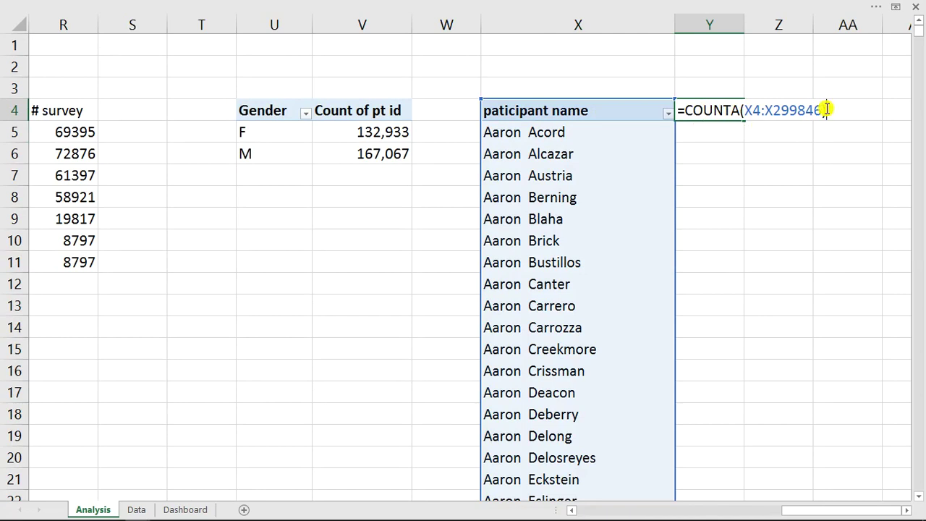
pyautogui.write('-1')
pyautogui.press('Return')
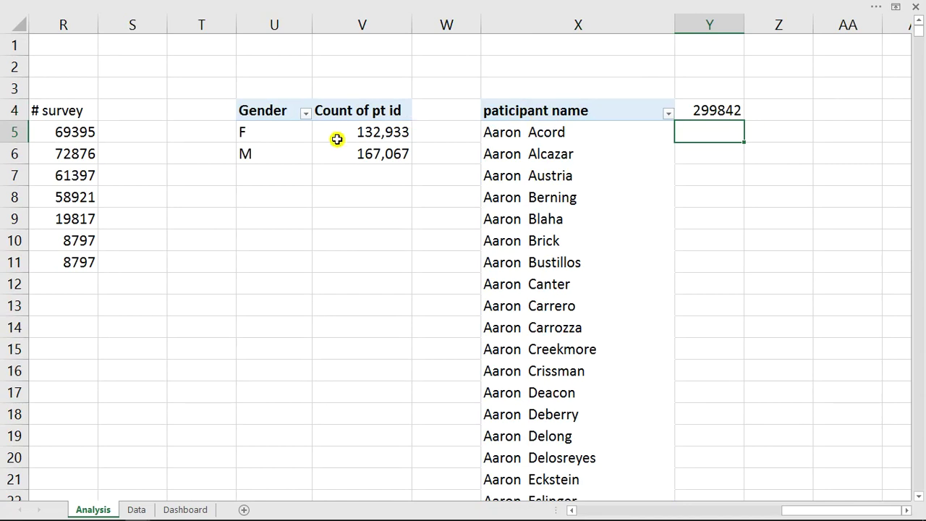
# Turn on grand totals for columns only in the Gender pivot table
pyautogui.click(361, 151)
pyautogui.rightClick(361, 150)
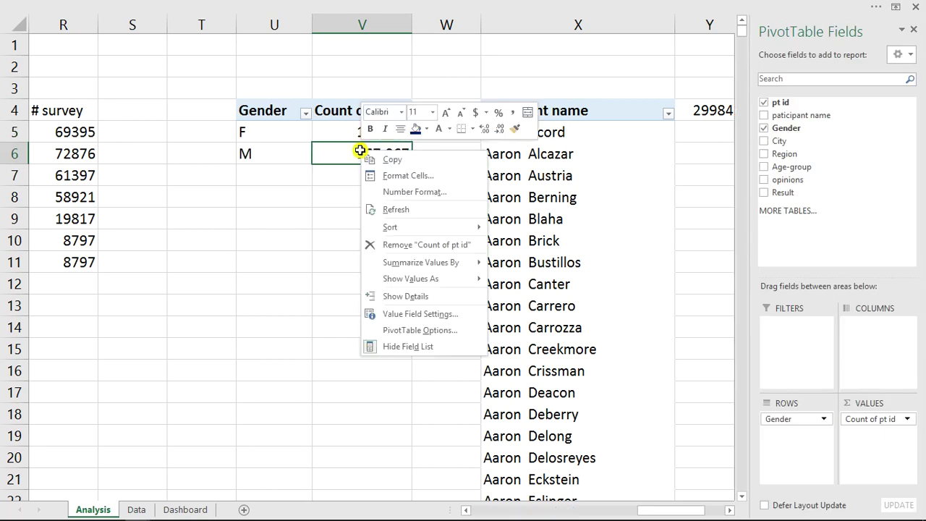
pyautogui.click(349, 152)
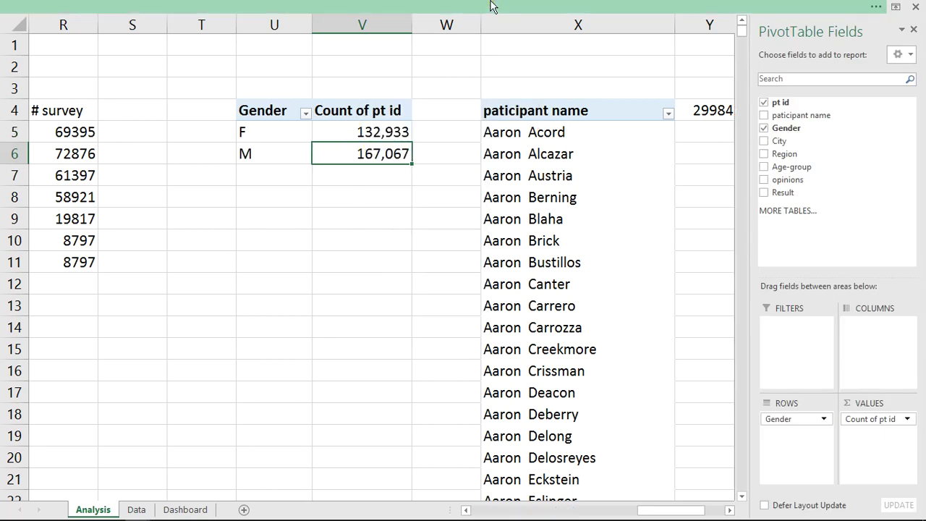
pyautogui.click(615, 8)
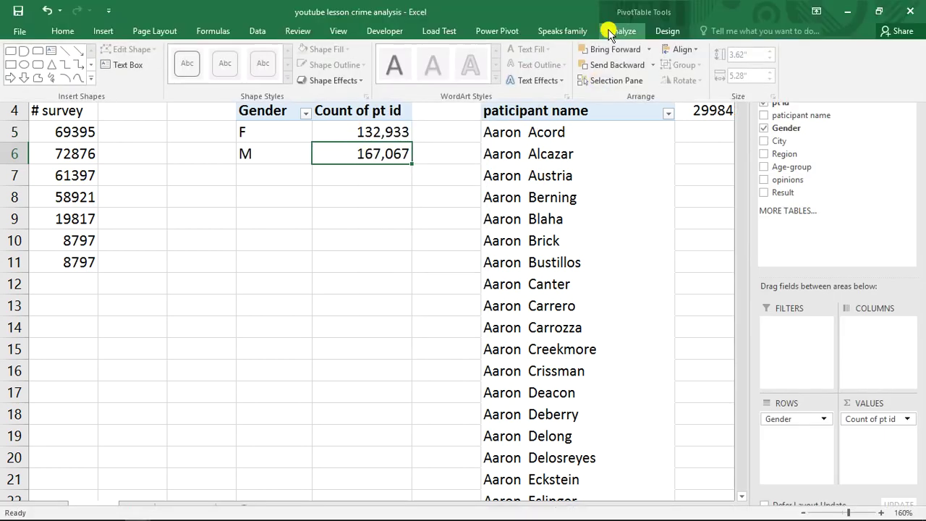
pyautogui.click(666, 32)
pyautogui.click(58, 80)
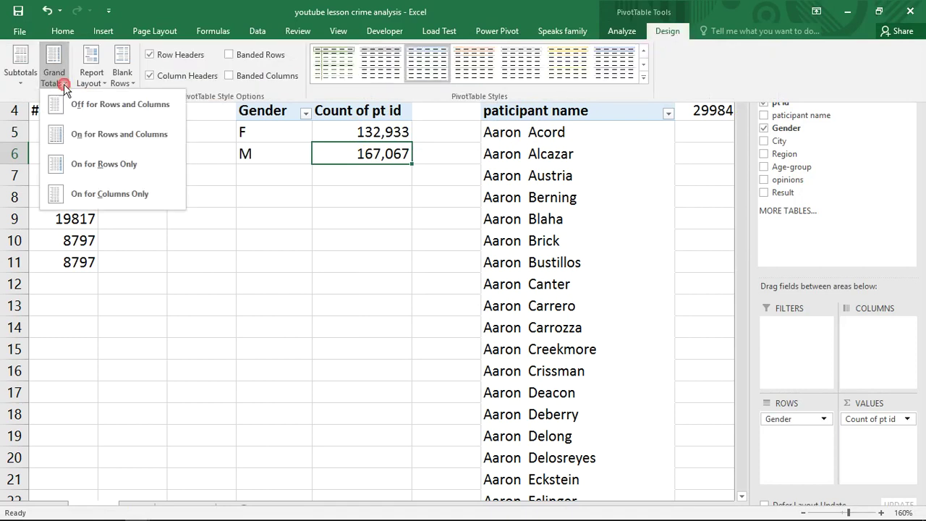
pyautogui.click(107, 193)
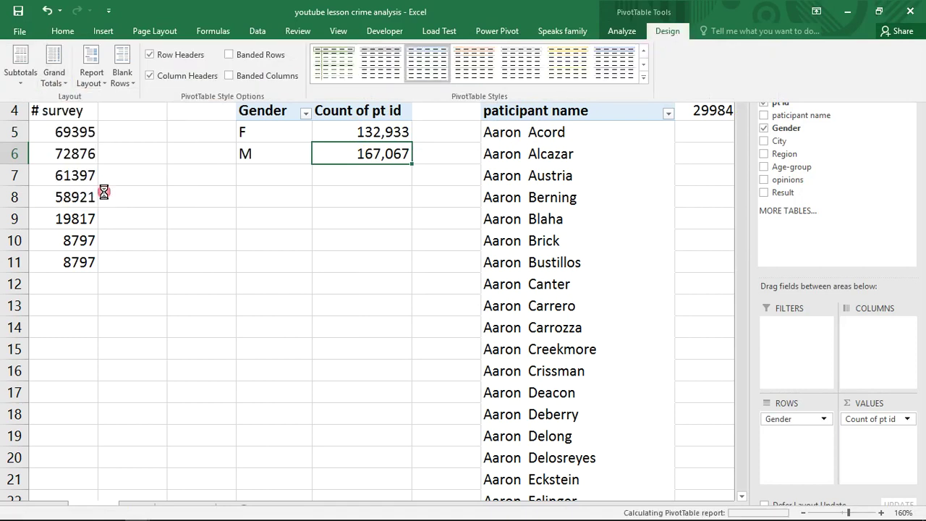
pyautogui.click(343, 200)
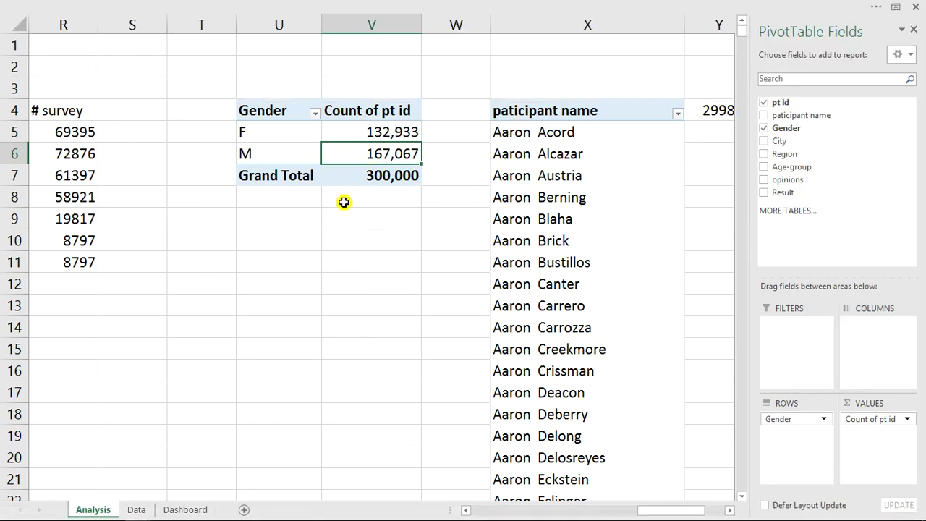
pyautogui.click(343, 199)
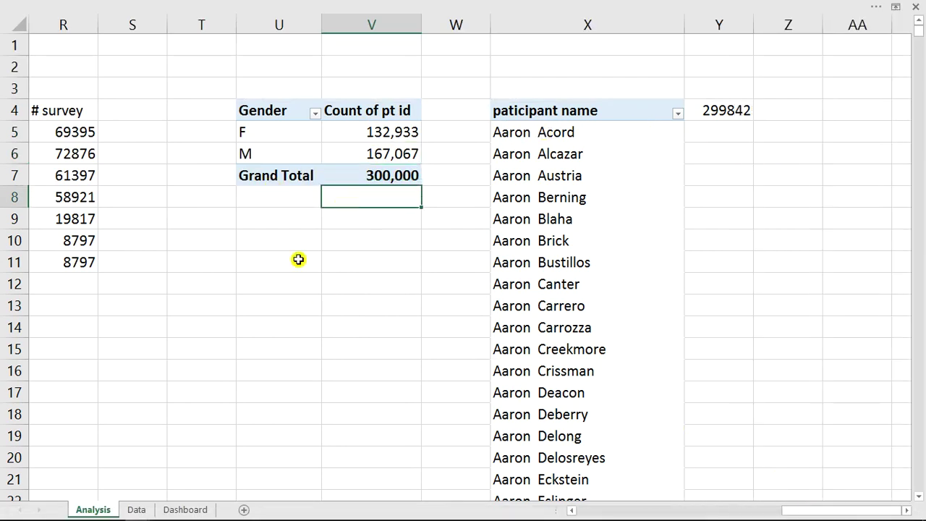
# Duplicate the "Total numbers of Male Gender" text box on the Dashboard sheet and place the copy beneath "survey participants" in the same card
pyautogui.click(141, 510)
pyautogui.click(177, 510)
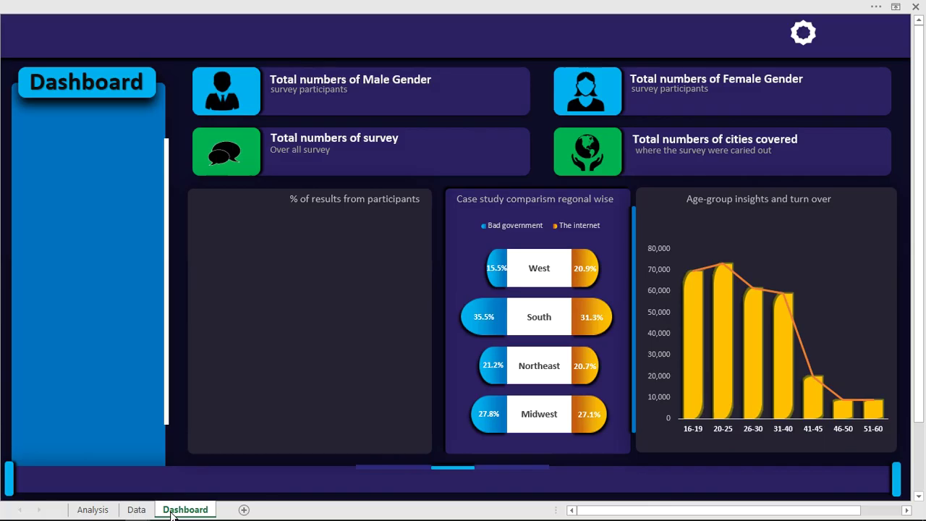
pyautogui.click(330, 82)
pyautogui.click(373, 80)
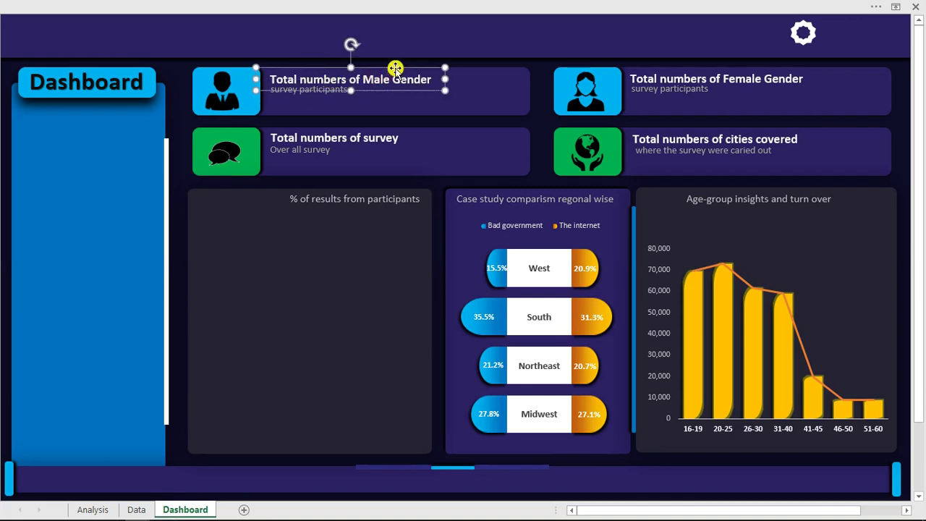
pyautogui.hotkey('ctrl', 'd')
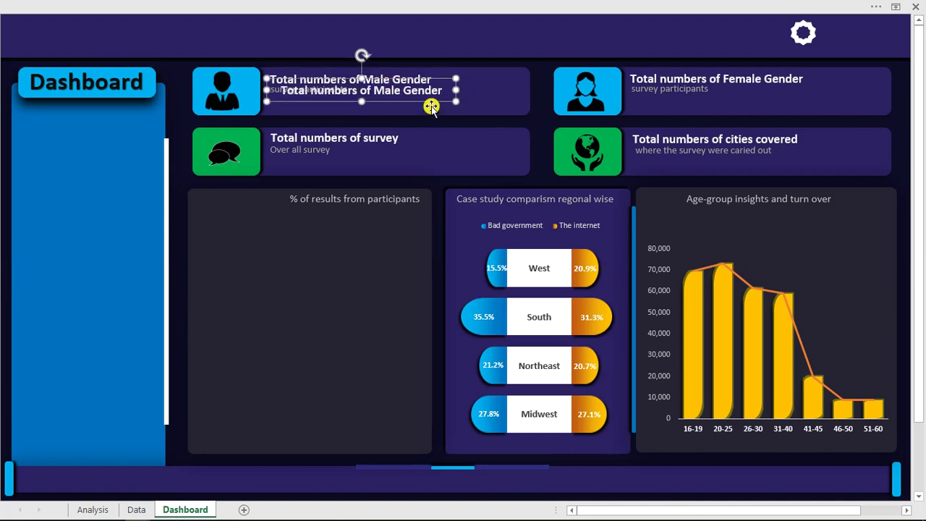
pyautogui.moveTo(416, 105); pyautogui.dragTo(396, 115)
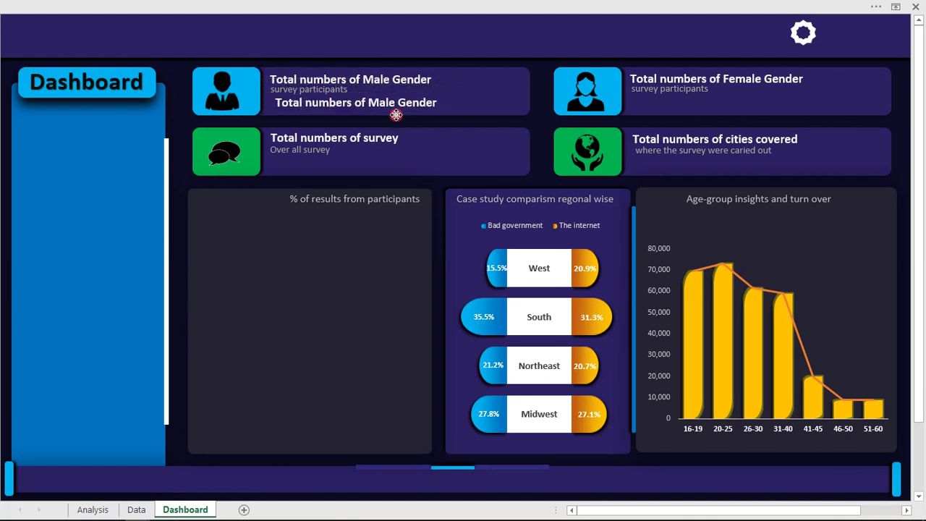
# Show the formula bar while keeping the duplicated text box selected
pyautogui.click(353, 6)
pyautogui.click(338, 32)
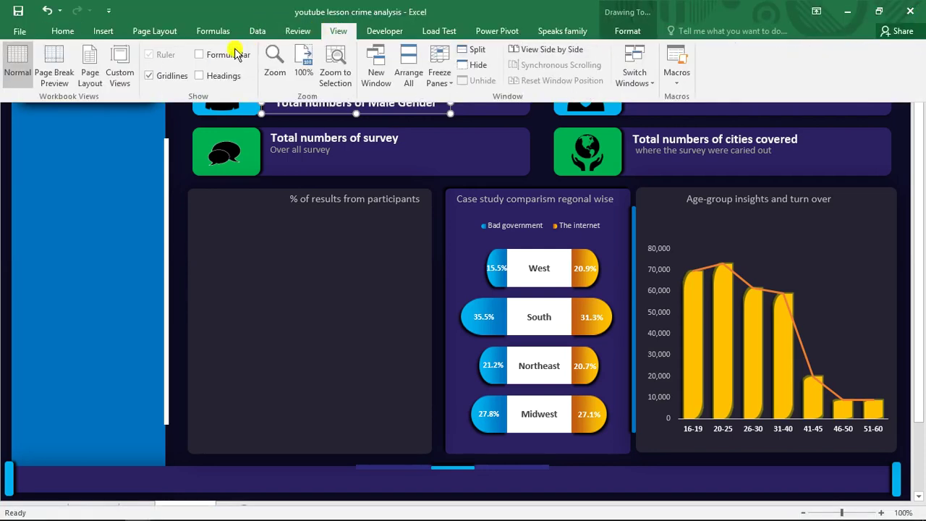
pyautogui.click(203, 55)
pyautogui.click(164, 136)
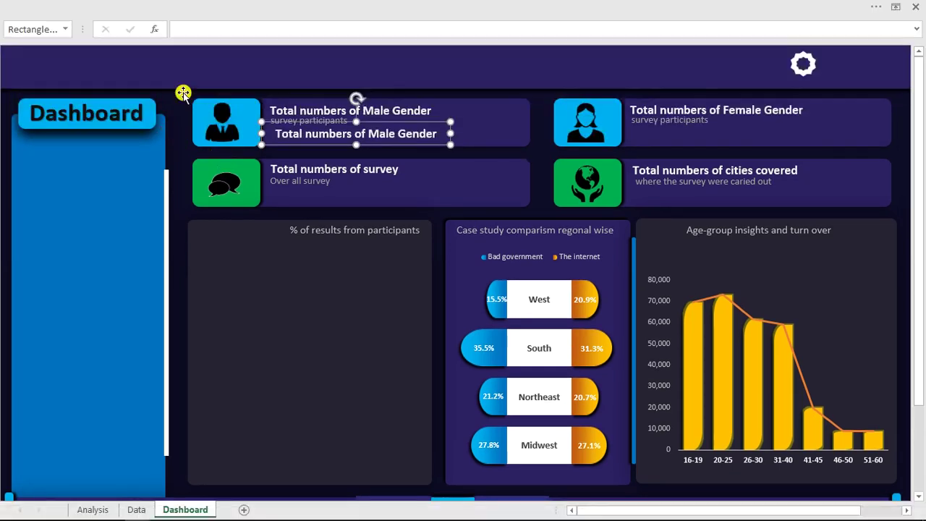
# Link the duplicated text box in the Male Gender card to the male count with =Analysis!V6
pyautogui.click(195, 31)
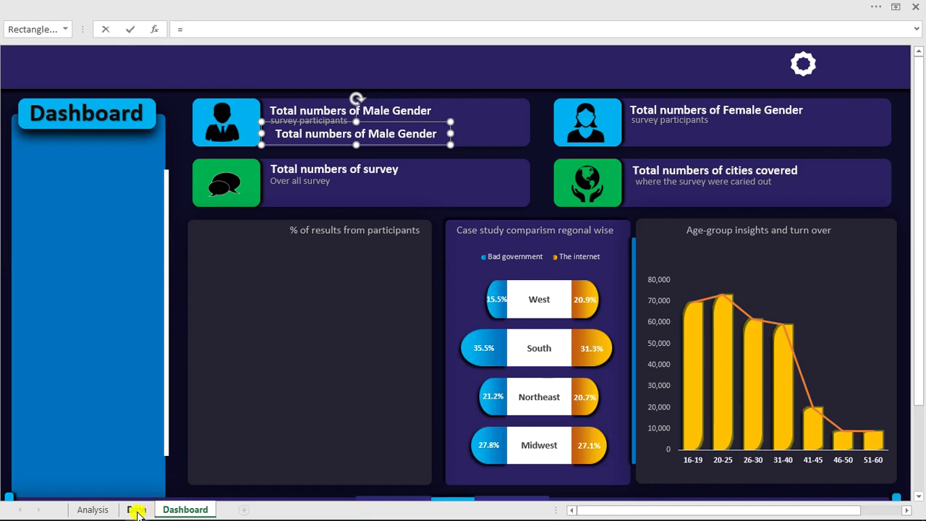
pyautogui.click(91, 509)
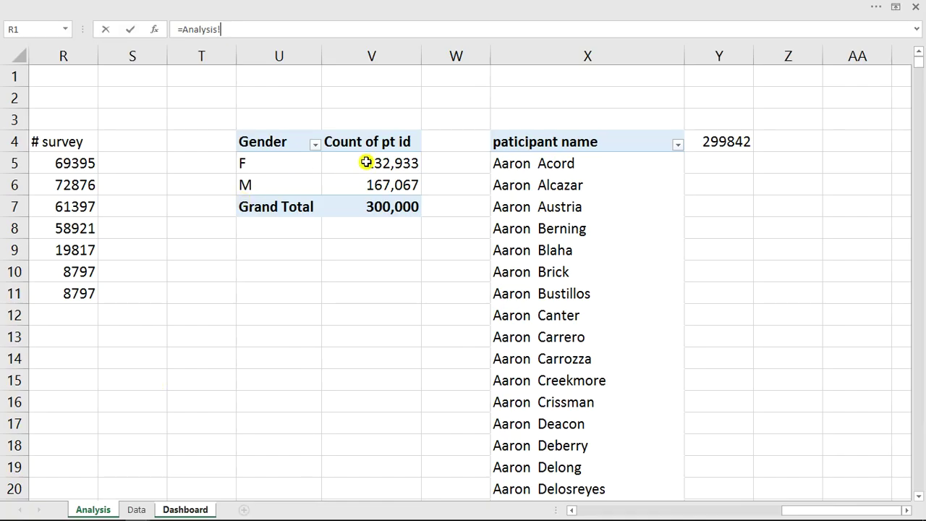
pyautogui.click(385, 186)
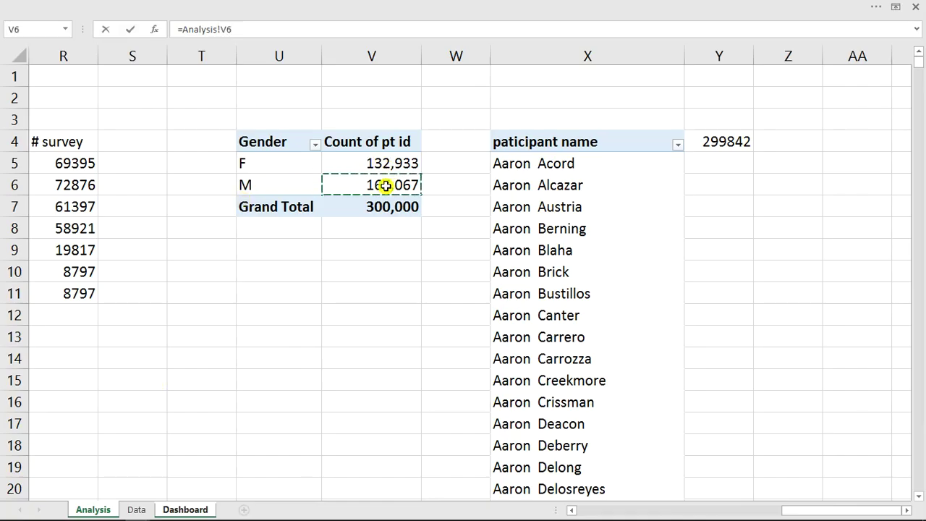
pyautogui.press('Return')
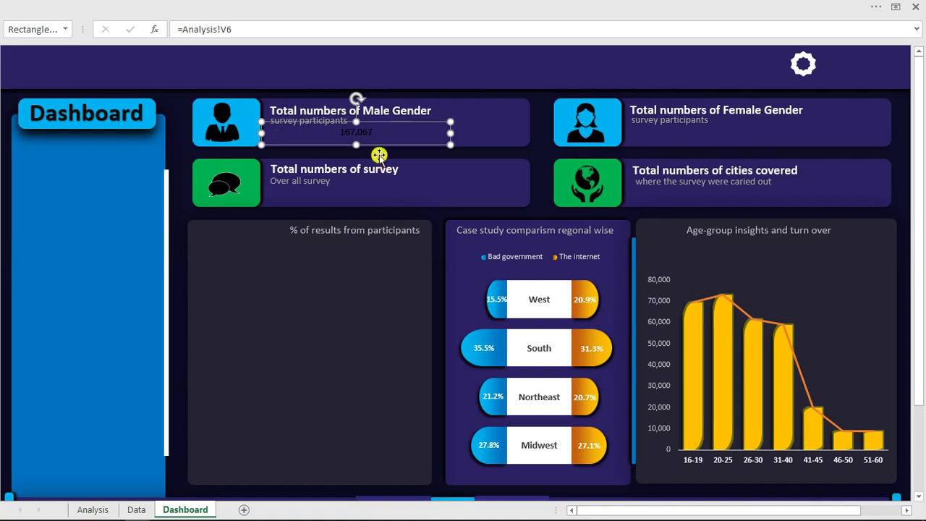
# Place a narrower copy of the male count box on the "Total numbers of survey" card and link it to =Analysis!V5
pyautogui.moveTo(450, 133); pyautogui.dragTo(323, 186)
pyautogui.click(232, 28)
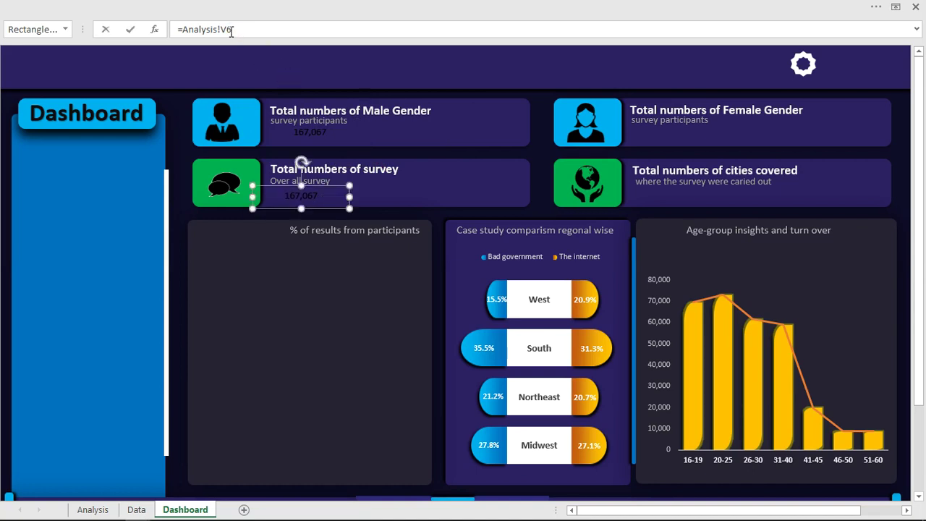
pyautogui.moveTo(222, 31); pyautogui.dragTo(188, 30)
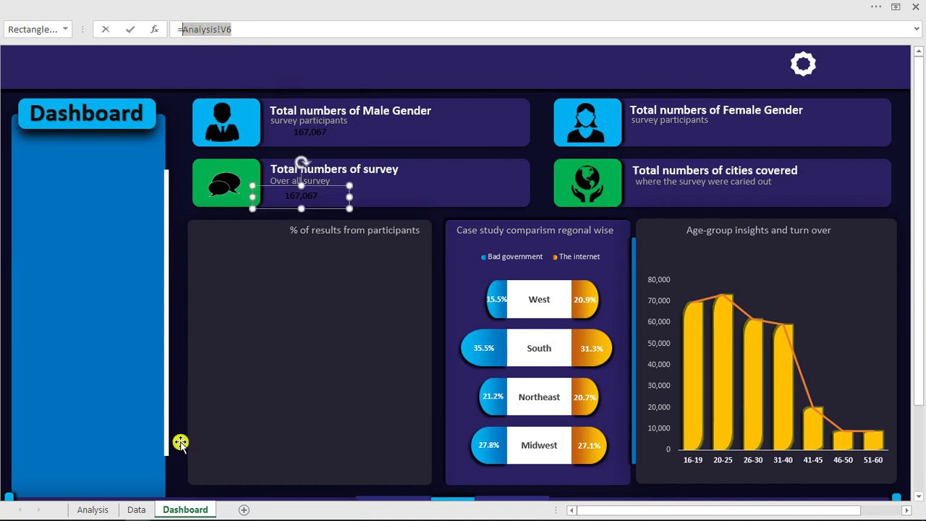
pyautogui.click(101, 510)
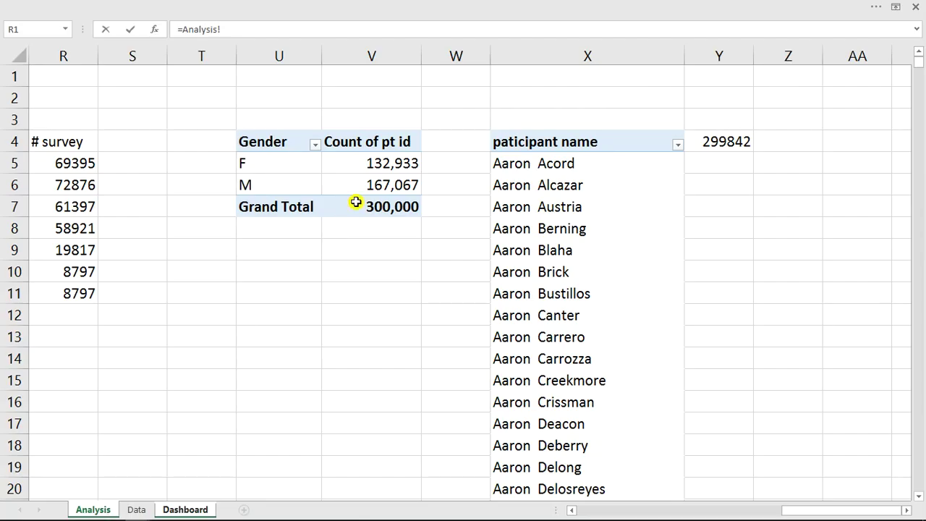
pyautogui.click(392, 165)
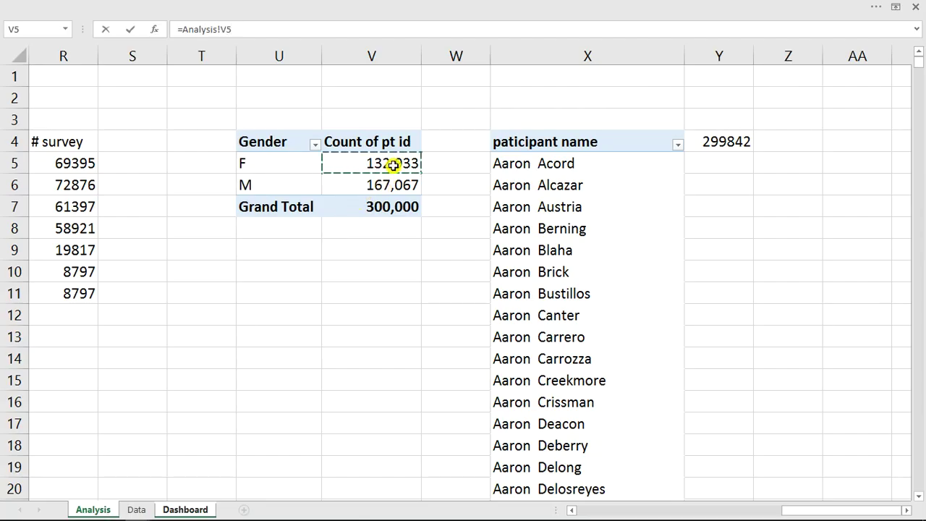
pyautogui.press('Return')
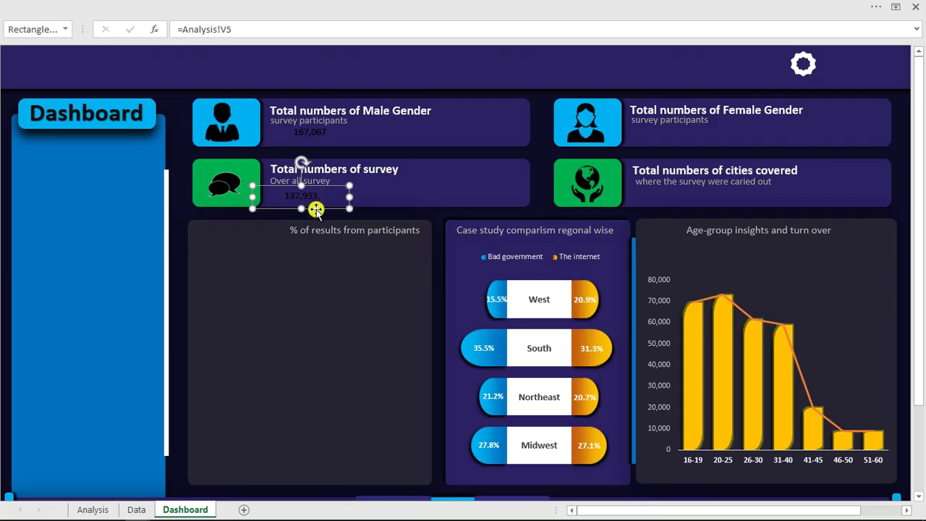
# Place the =Analysis!V5 count box on the Female Gender card and link a copy on the "Total numbers of survey" card to =Analysis!V7
pyautogui.moveTo(321, 207); pyautogui.dragTo(677, 160)
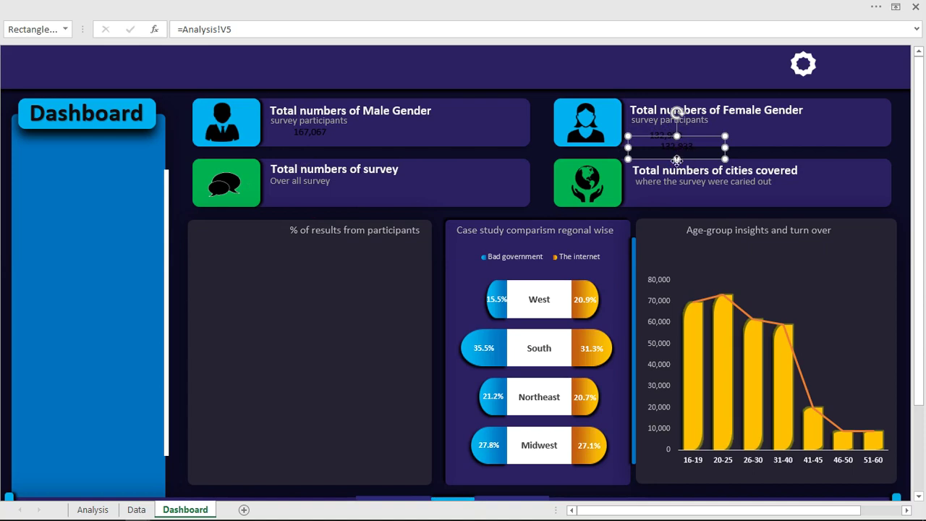
pyautogui.moveTo(350, 198); pyautogui.dragTo(314, 208)
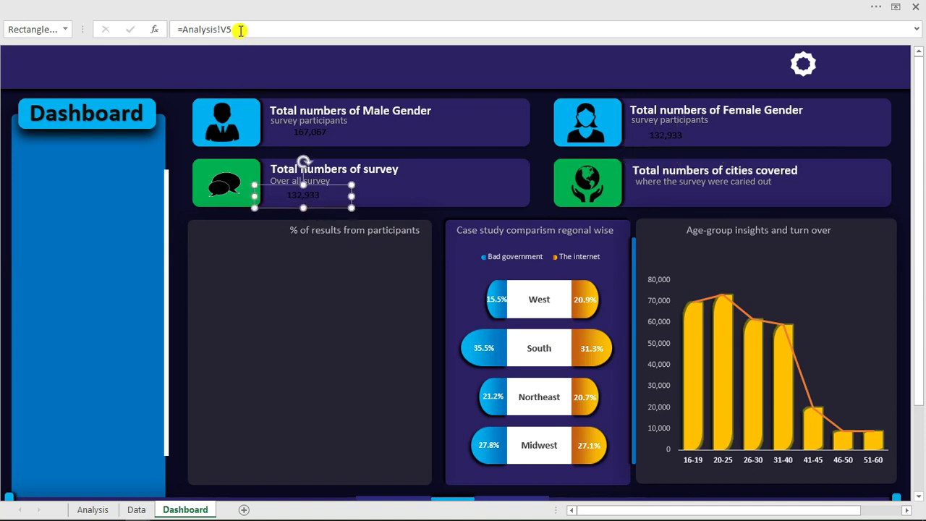
pyautogui.moveTo(241, 31); pyautogui.dragTo(199, 31)
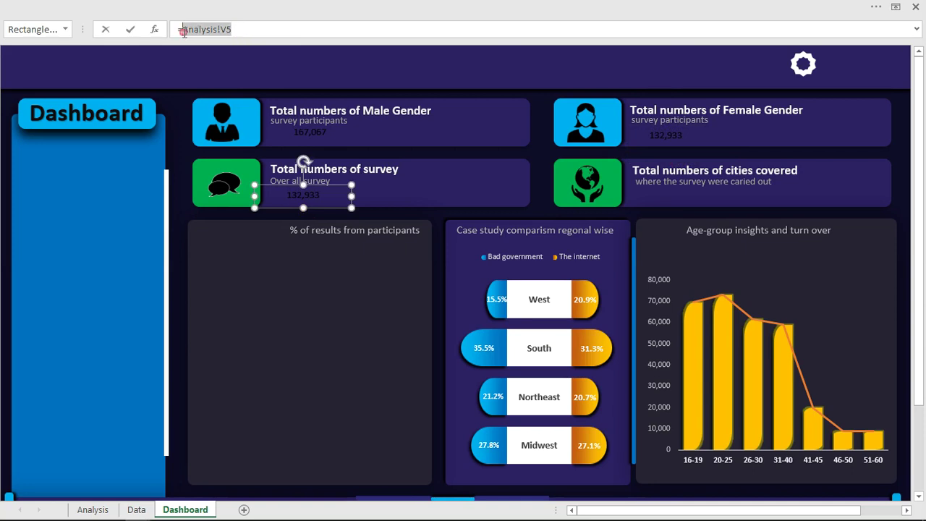
pyautogui.click(94, 509)
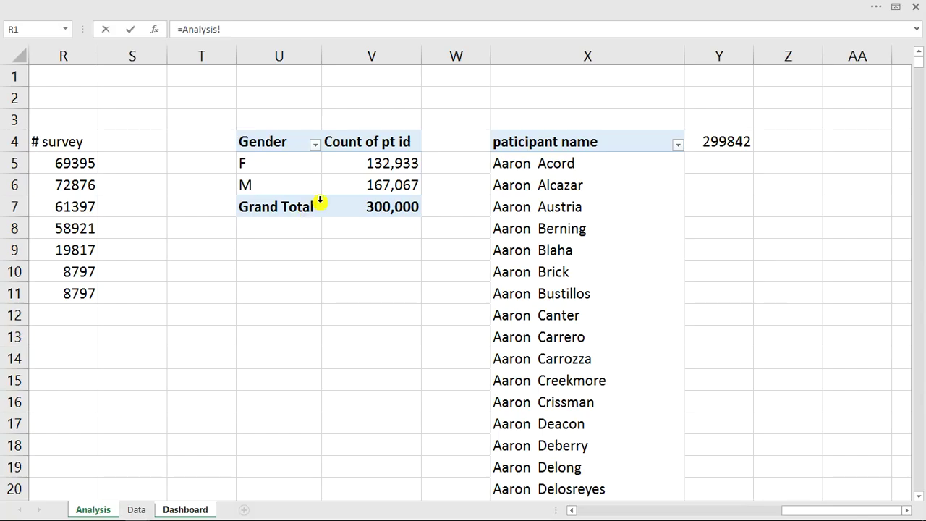
pyautogui.click(379, 206)
pyautogui.press('Return')
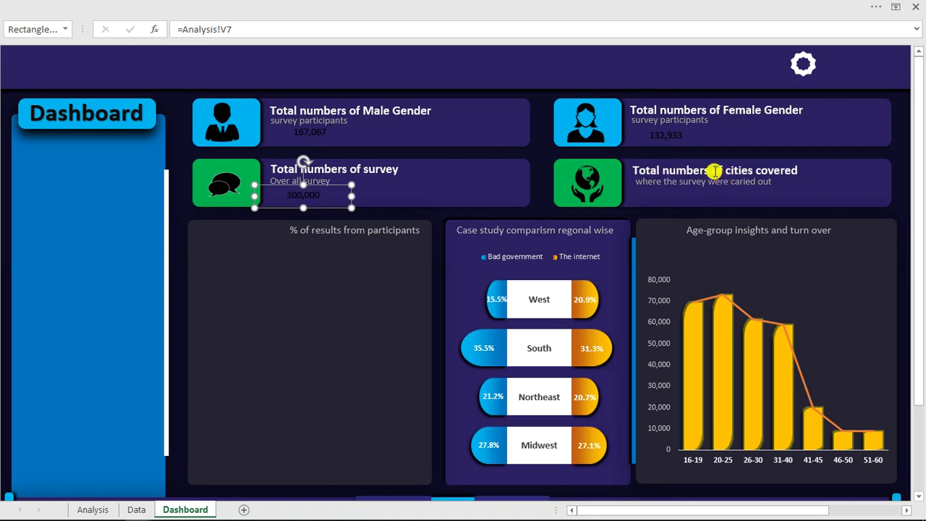
# Replace the paticipant name field with City in the rows of the column X pivot table on the Analysis sheet, accepting the data overwrite
pyautogui.click(94, 510)
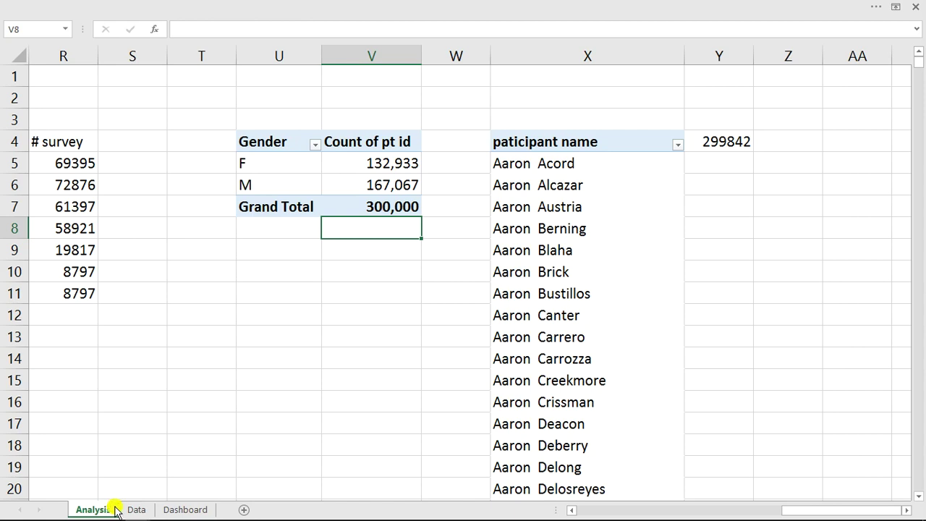
pyautogui.click(582, 182)
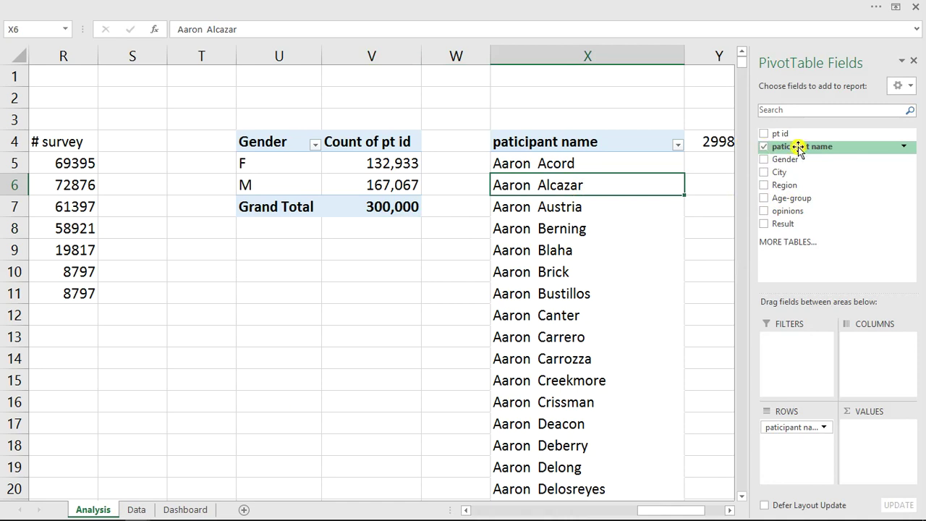
pyautogui.click(763, 147)
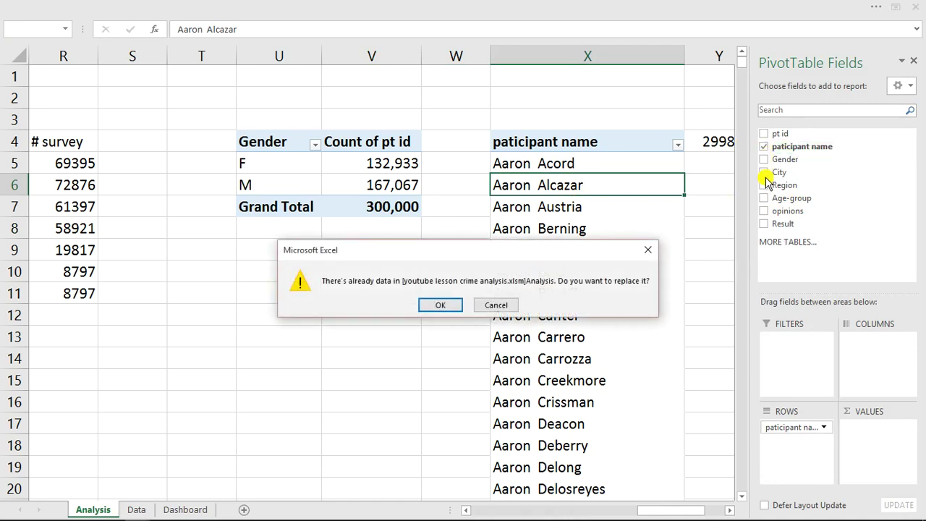
pyautogui.click(454, 305)
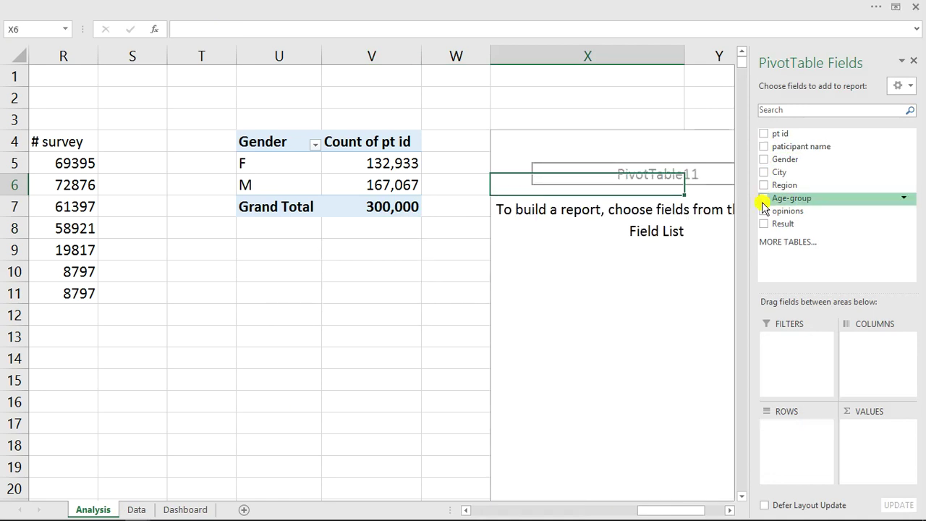
pyautogui.moveTo(773, 175); pyautogui.dragTo(789, 436)
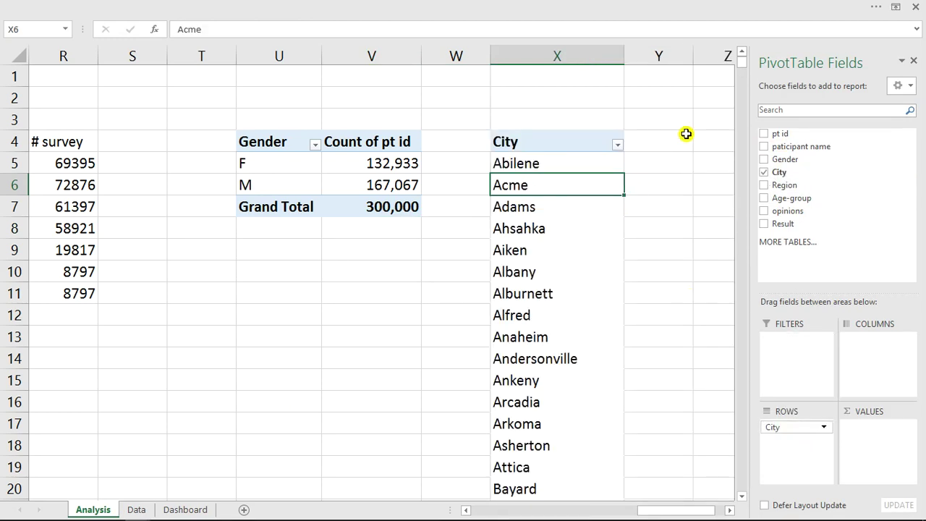
# Enter =COUNTA(X:X)-1 in cell Y4 beside the City pivot table to count the cities
pyautogui.click(658, 145)
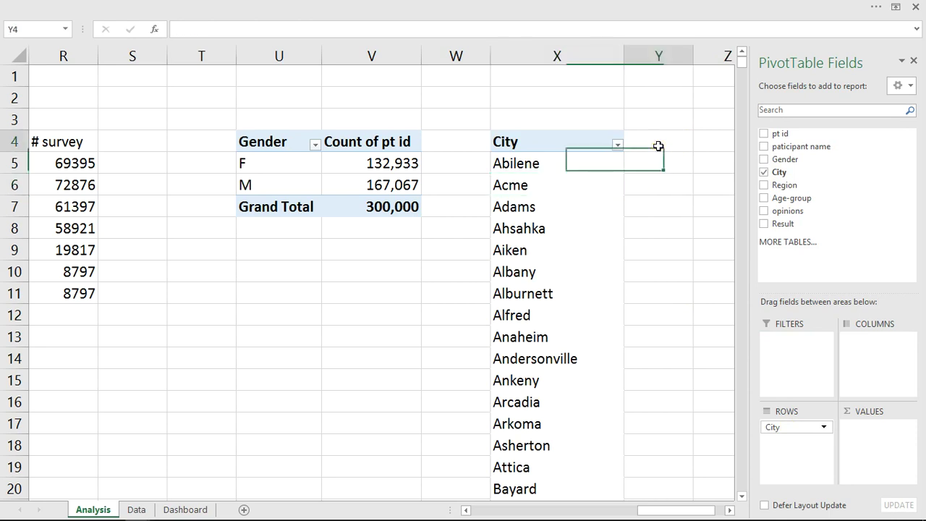
pyautogui.write('=')
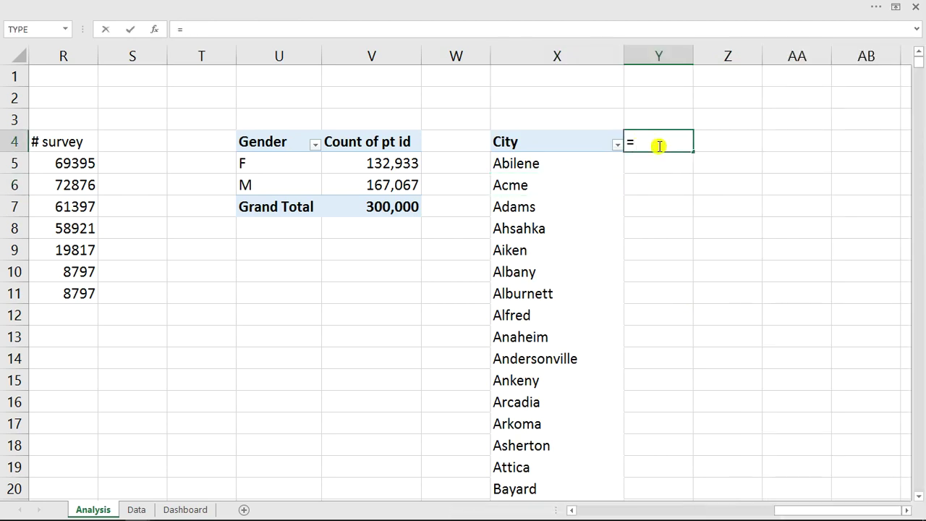
pyautogui.write('count')
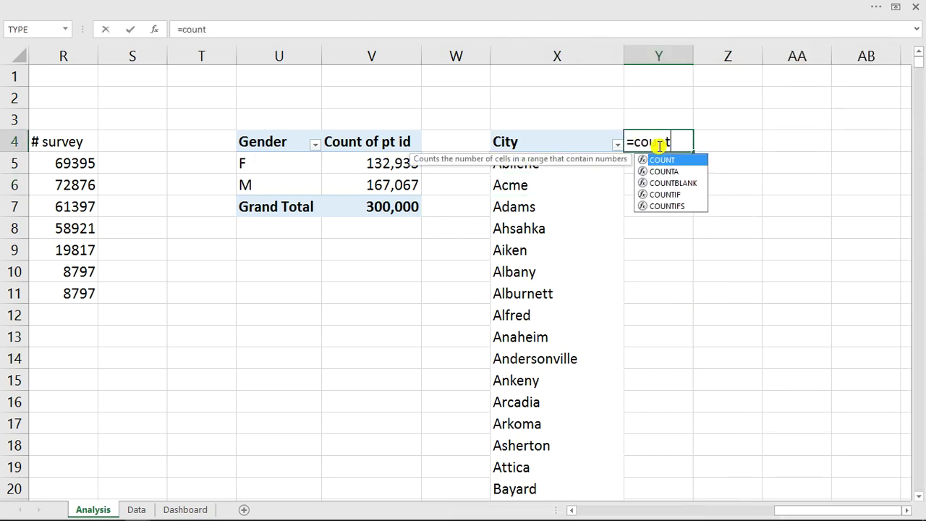
pyautogui.write('a')
pyautogui.press('Tab')
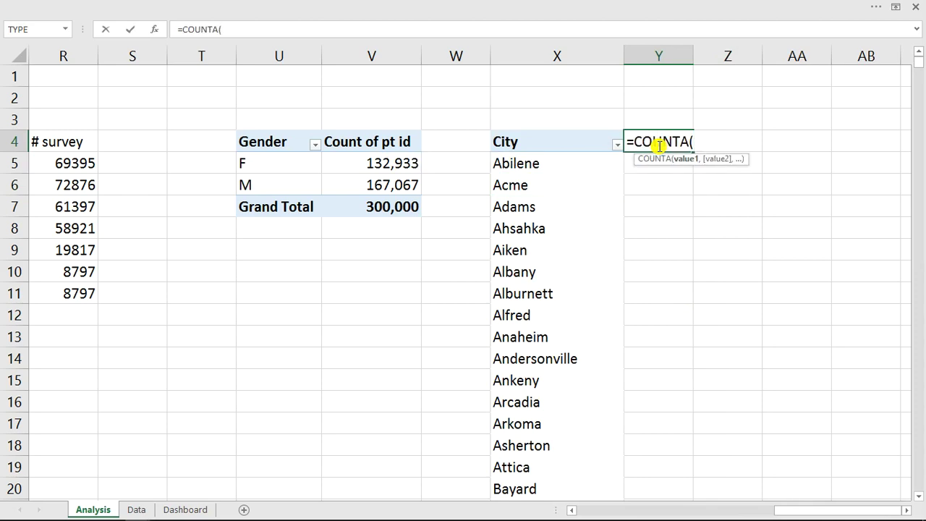
pyautogui.click(537, 53)
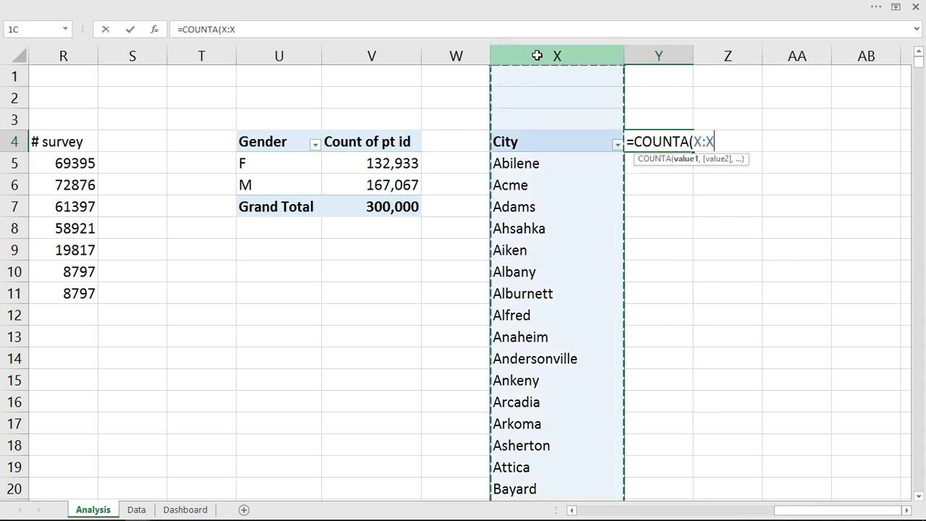
pyautogui.write(')-')
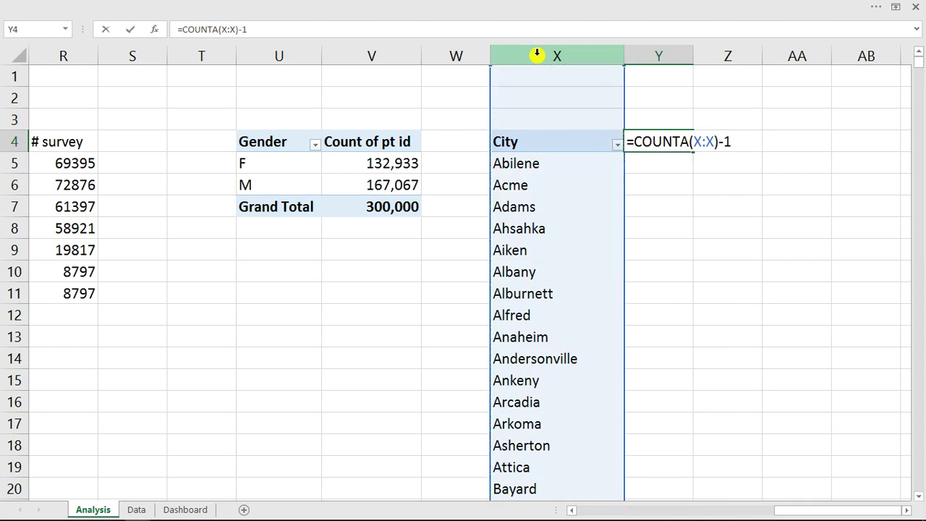
pyautogui.write('1')
pyautogui.press('Return')
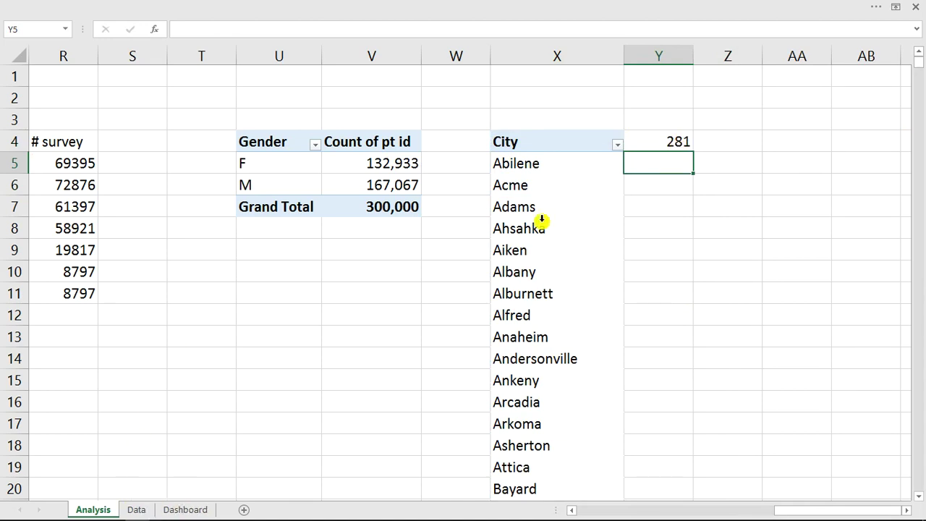
# Duplicate the survey total box on the Dashboard sheet and place the copy beneath the subtitle in the "Total numbers of cities covered" card
pyautogui.click(174, 510)
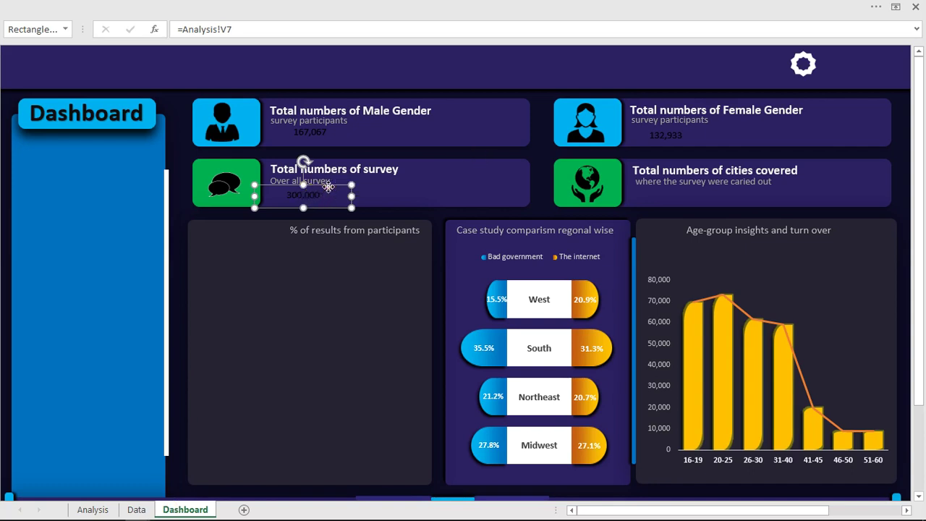
pyautogui.hotkey('ctrl', 'd')
pyautogui.click(302, 198)
pyautogui.click(302, 198)
pyautogui.moveTo(306, 197); pyautogui.dragTo(338, 192)
pyautogui.moveTo(613, 191); pyautogui.dragTo(687, 187)
# Link the copied number box in the cities covered card to the city count with =Analysis!Y4
pyautogui.click(238, 29)
pyautogui.moveTo(238, 29); pyautogui.dragTo(190, 29)
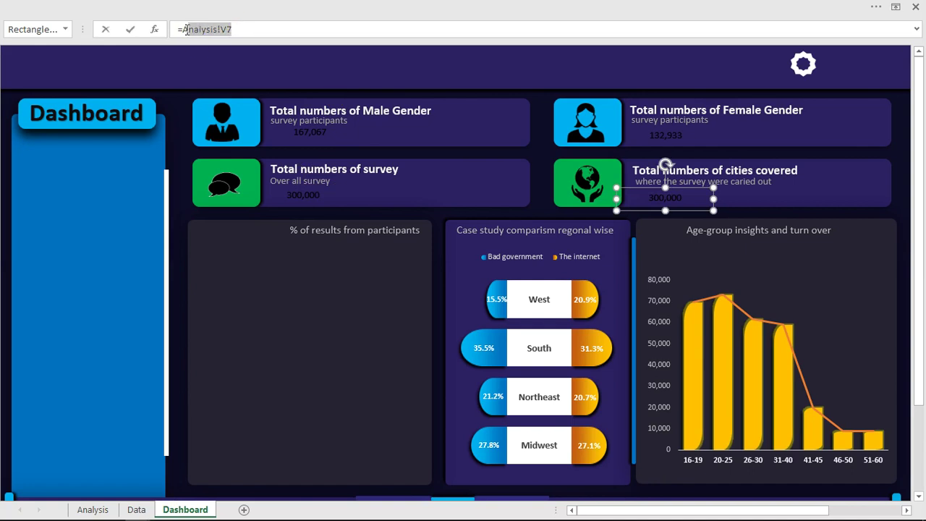
pyautogui.click(93, 510)
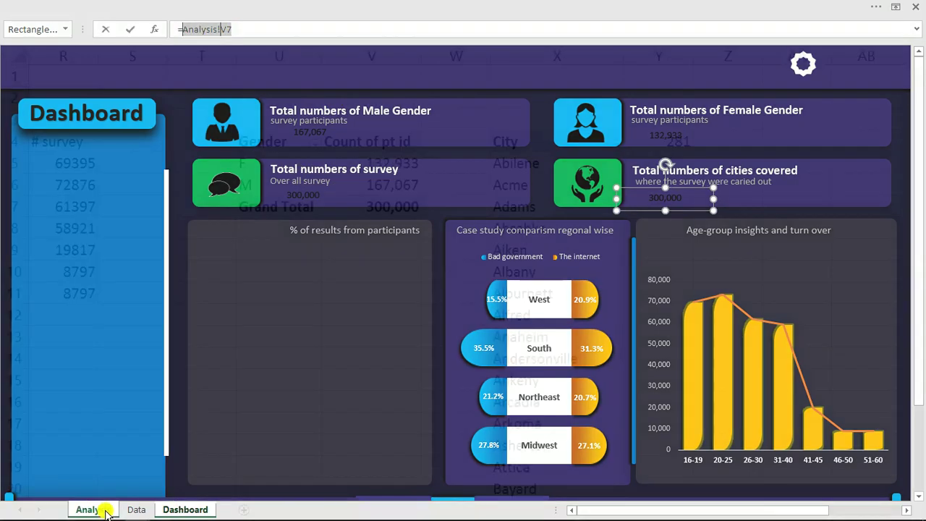
pyautogui.click(680, 140)
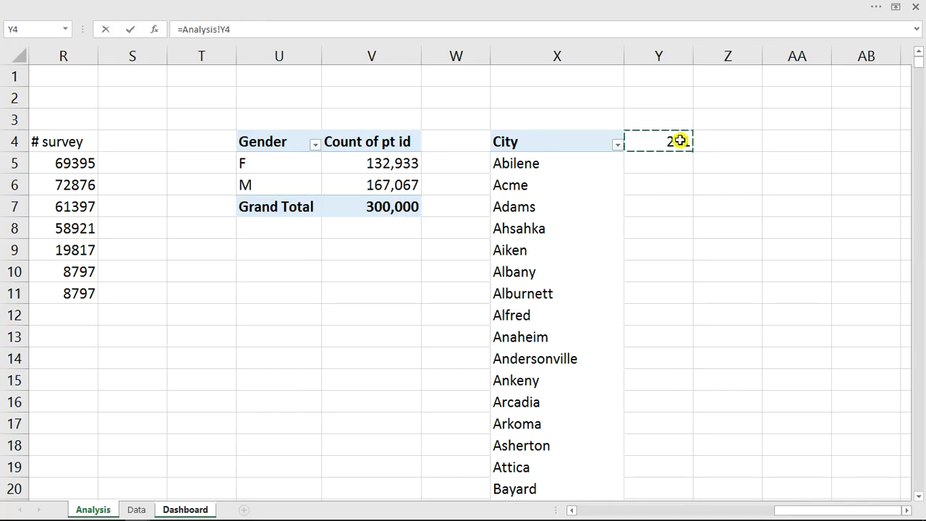
pyautogui.press('Return')
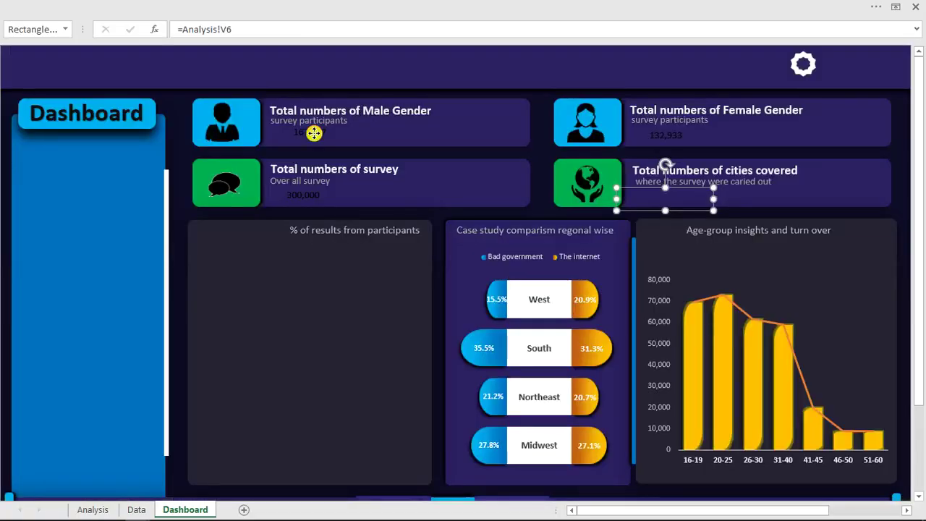
# Format the male count as bold, white, 18-point text and nudge its box into line beneath "survey participants"
pyautogui.click(315, 130)
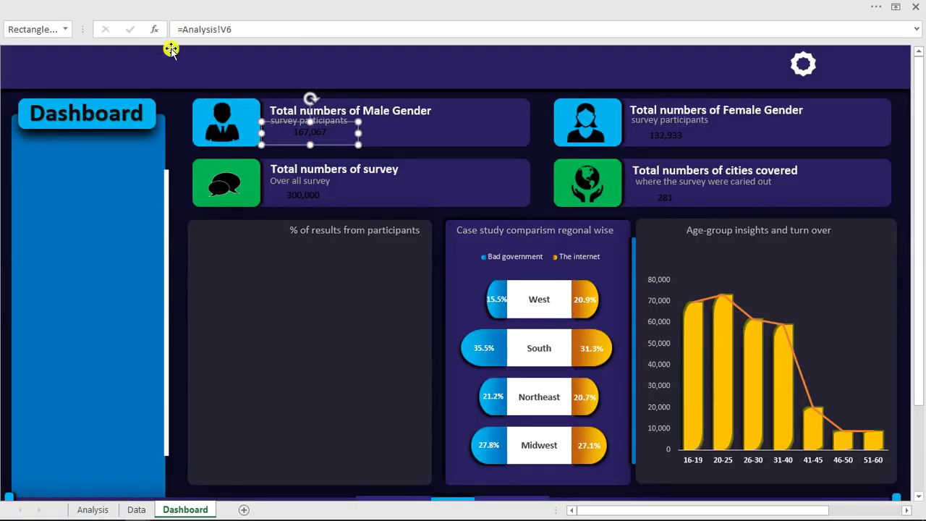
pyautogui.click(25, 6)
pyautogui.click(61, 32)
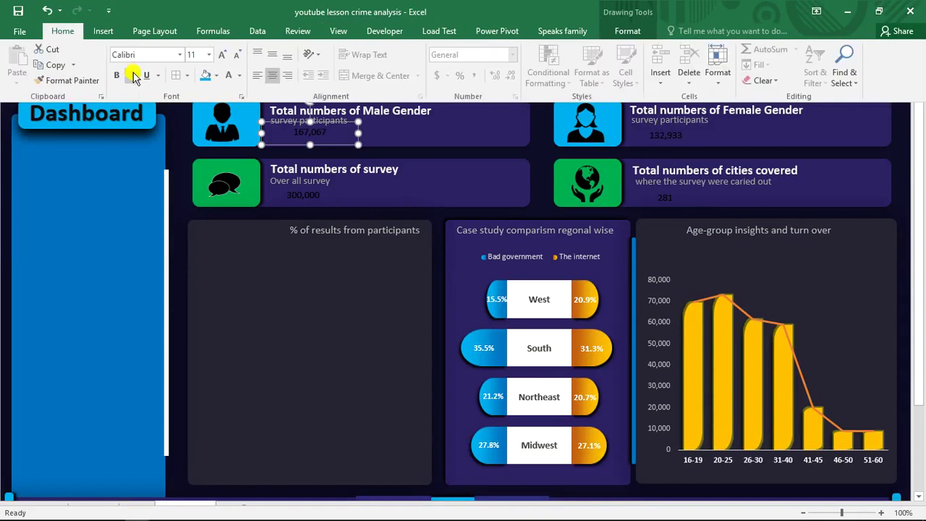
pyautogui.click(117, 75)
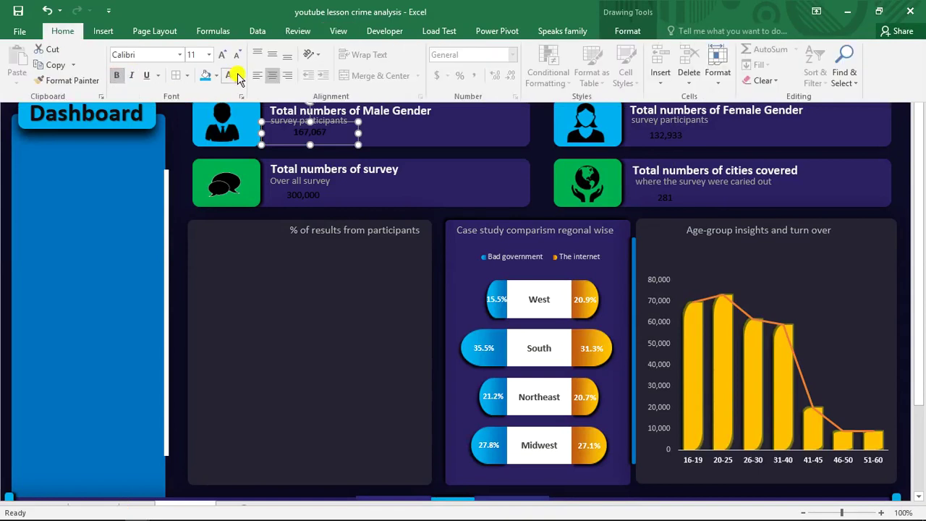
pyautogui.click(238, 73)
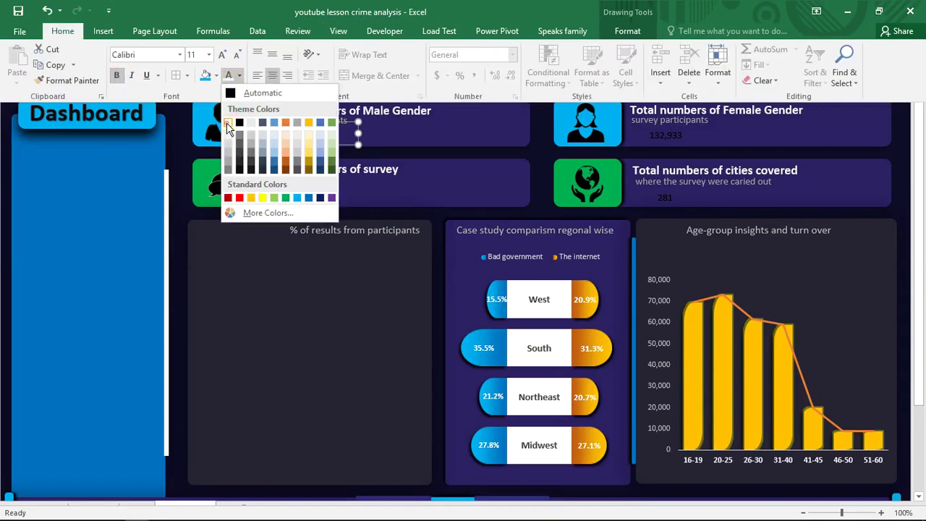
pyautogui.click(233, 118)
pyautogui.click(222, 56)
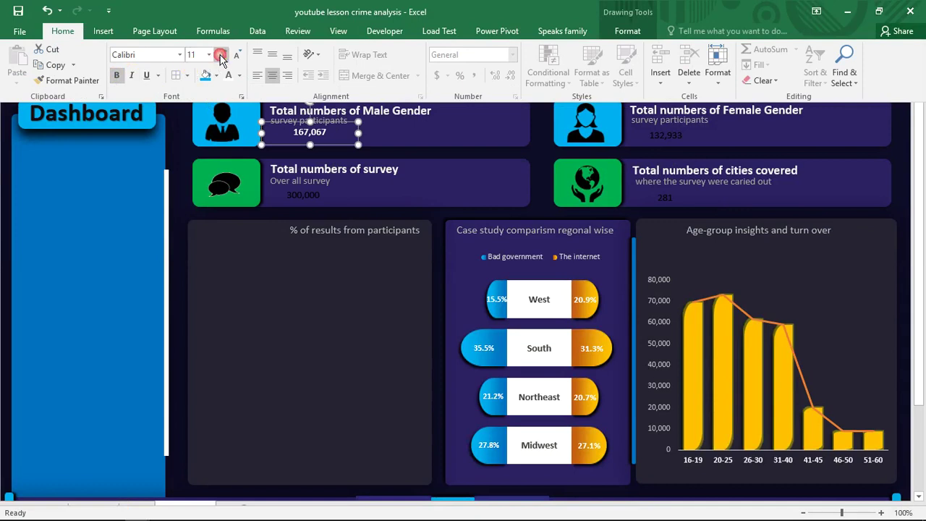
pyautogui.click(221, 57)
pyautogui.click(221, 56)
pyautogui.click(222, 56)
pyautogui.click(342, 144)
pyautogui.moveTo(334, 143); pyautogui.dragTo(330, 142)
# Copy the male count's formatting to the survey total, cities covered and female count boxes with Format Painter
pyautogui.click(135, 5)
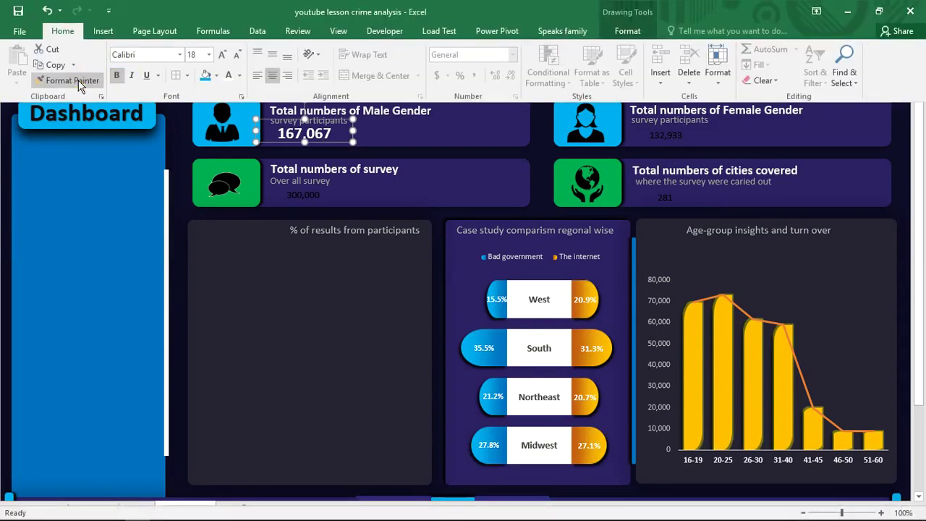
pyautogui.click(75, 79)
pyautogui.click(309, 194)
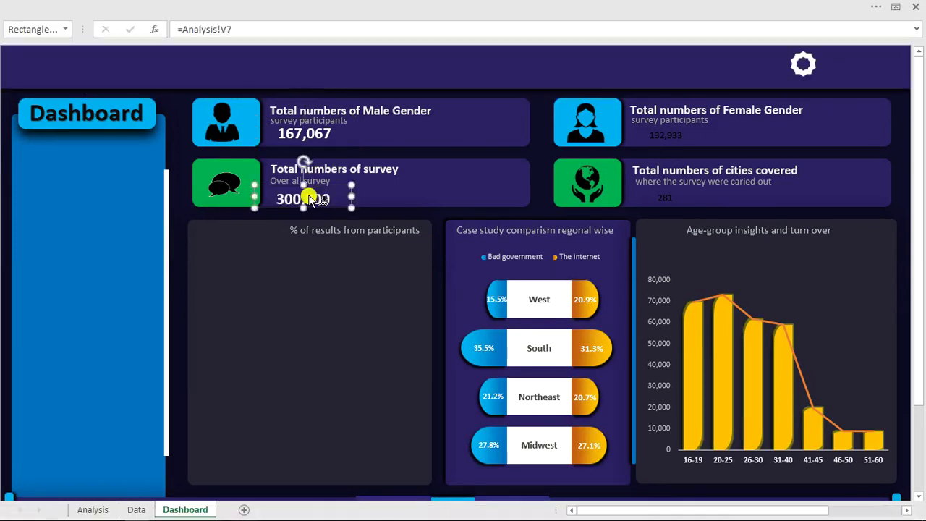
pyautogui.click(668, 188)
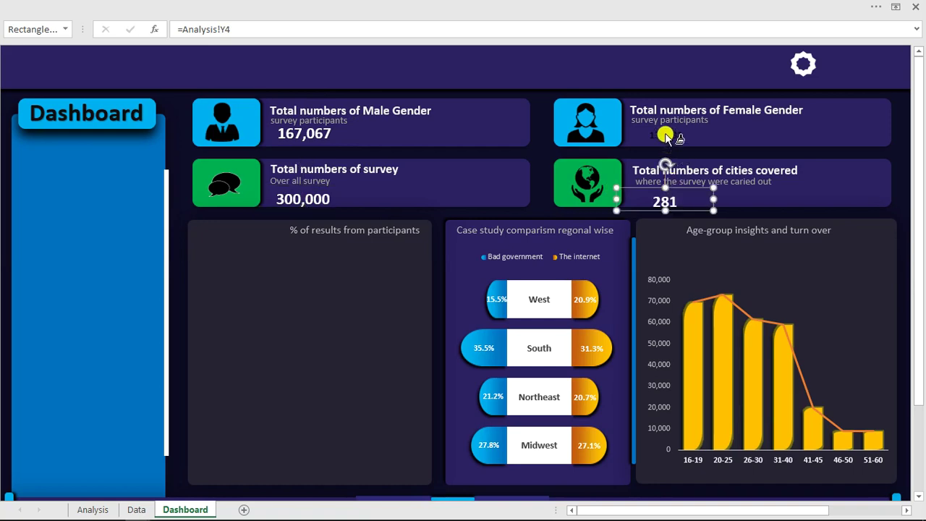
pyautogui.click(665, 138)
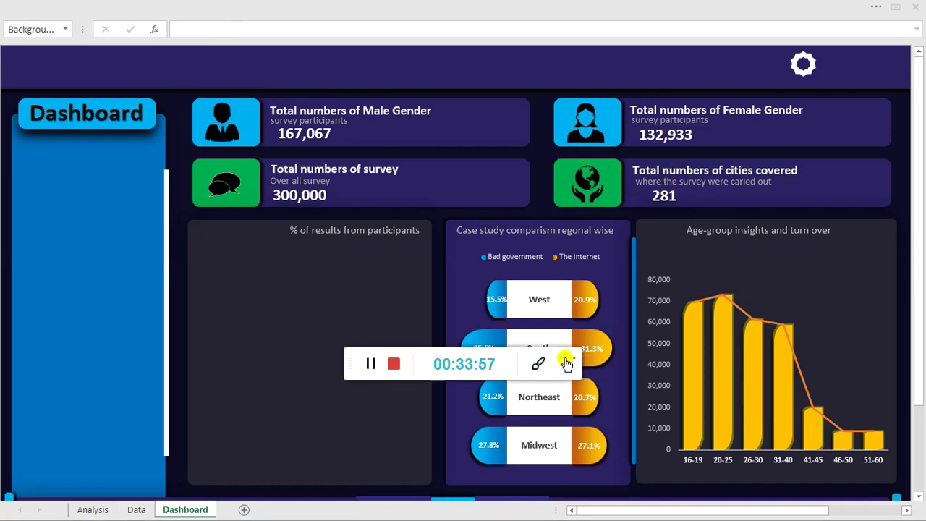
pyautogui.click(569, 361)
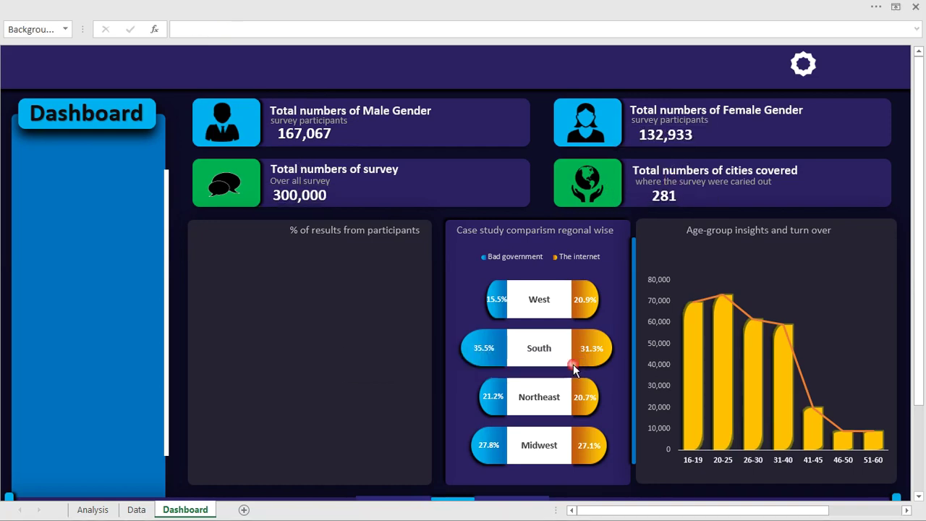
# Preview the dashboard with the Background 1, Background 2, Background 3 and Background 4 themes in turn
pyautogui.click(803, 73)
pyautogui.click(814, 152)
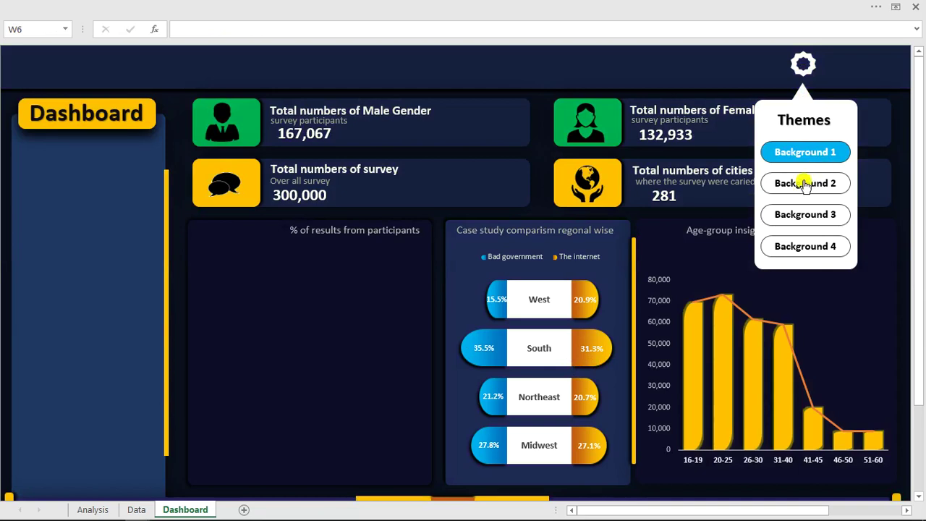
pyautogui.click(802, 187)
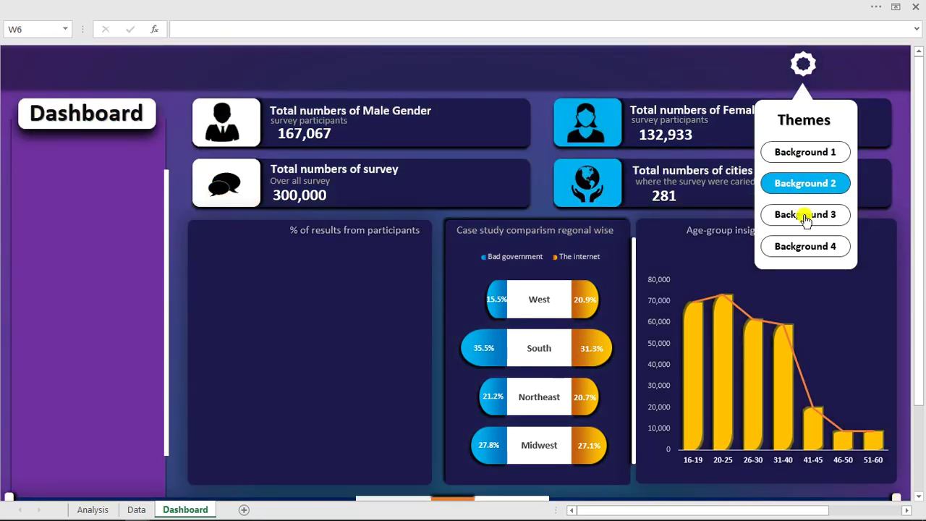
pyautogui.click(805, 217)
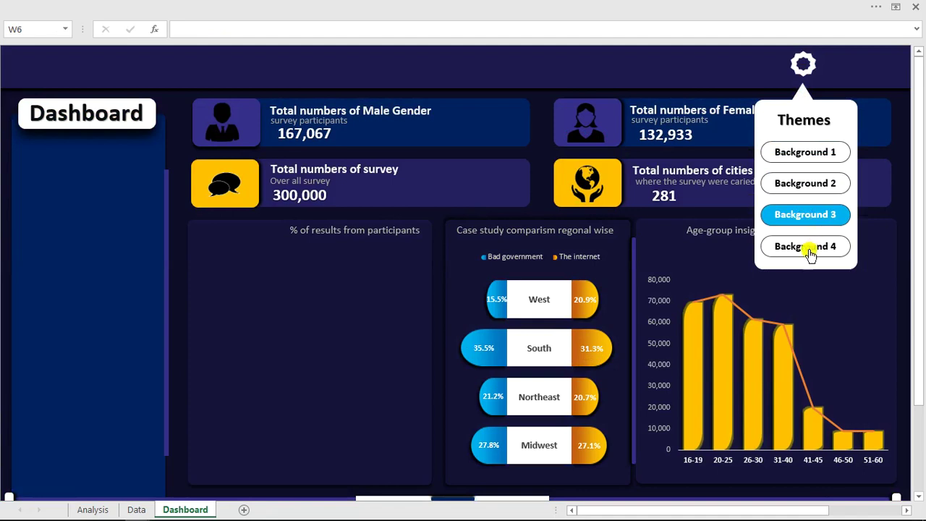
pyautogui.click(808, 249)
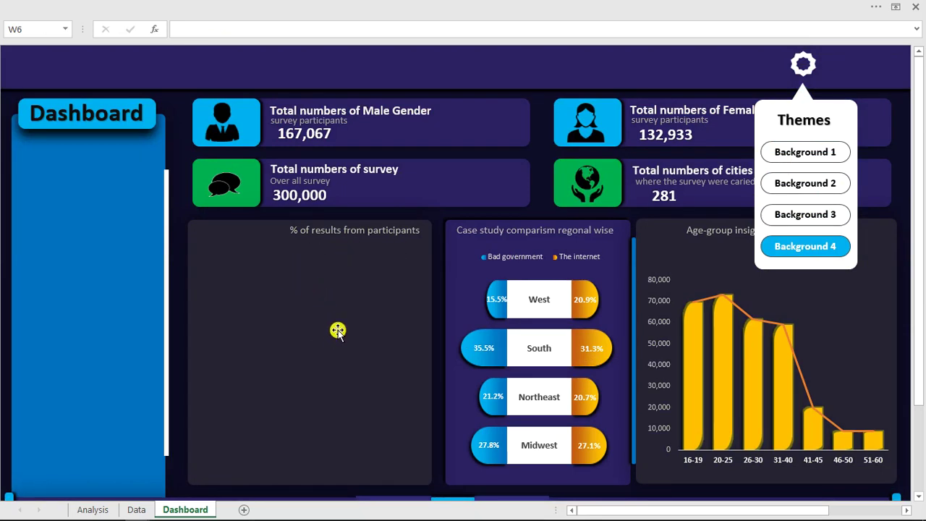
# Switch to the Template-2 workbook and examine its finished Crime Survey Analysis dashboard, including the RESULT shortcut beside the sidebar
pyautogui.moveTo(145, 511)
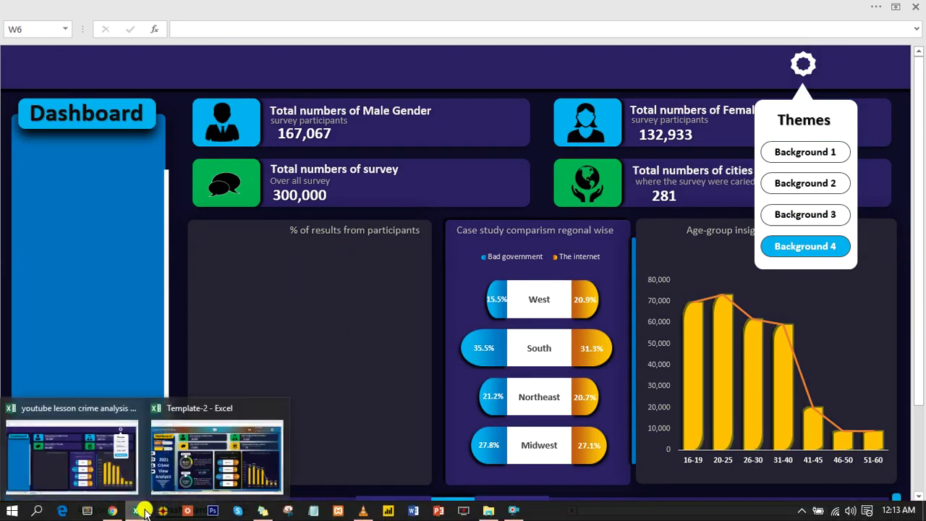
pyautogui.click(91, 459)
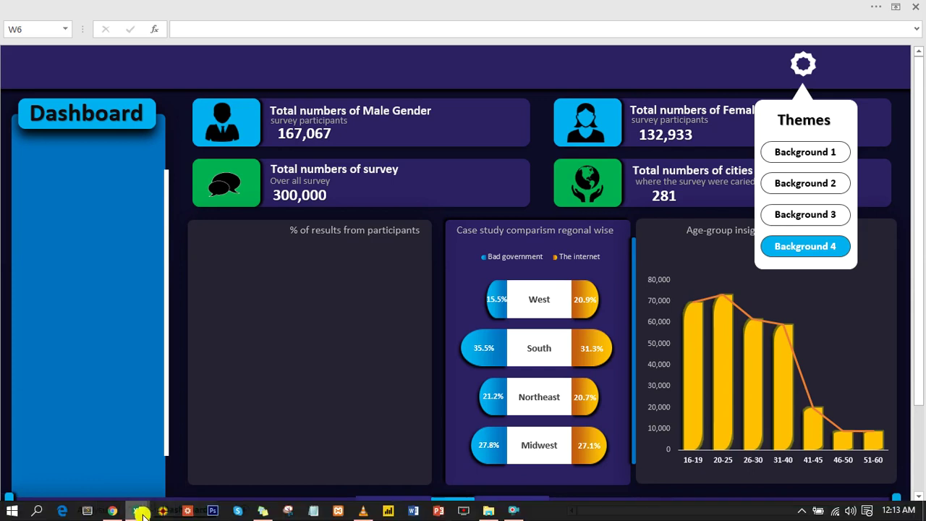
pyautogui.moveTo(165, 507)
pyautogui.click(220, 453)
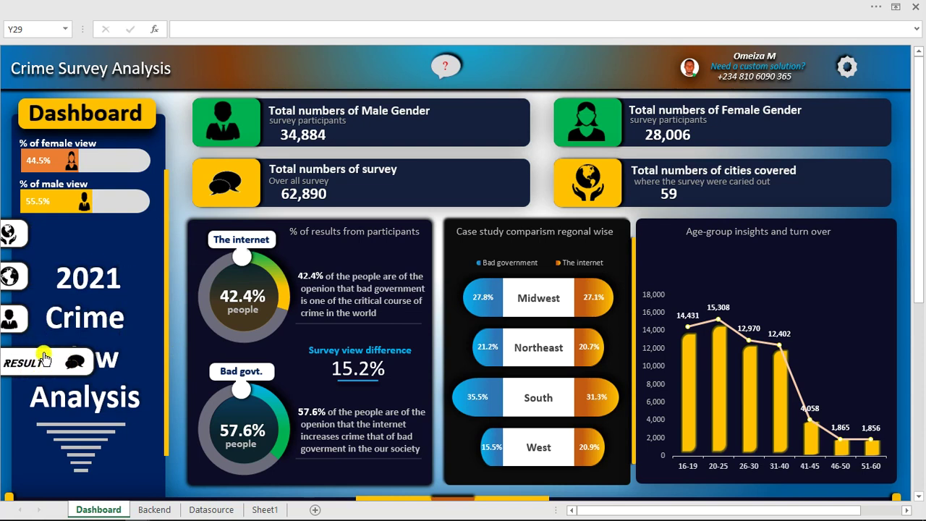
pyautogui.click(45, 357)
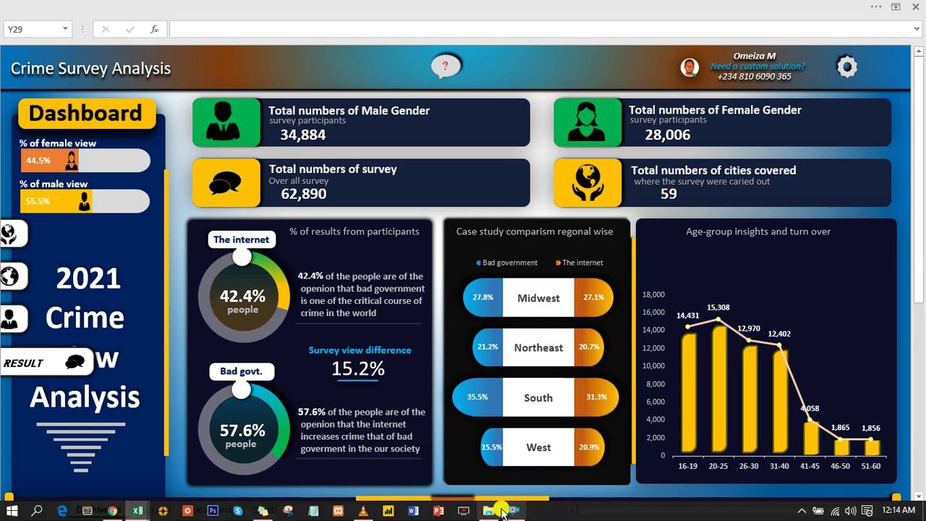
pyautogui.click(510, 511)
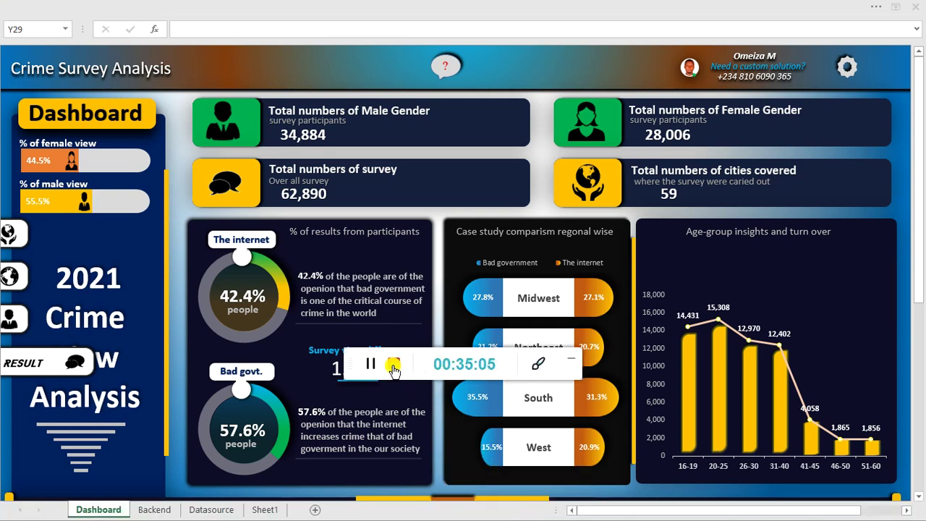